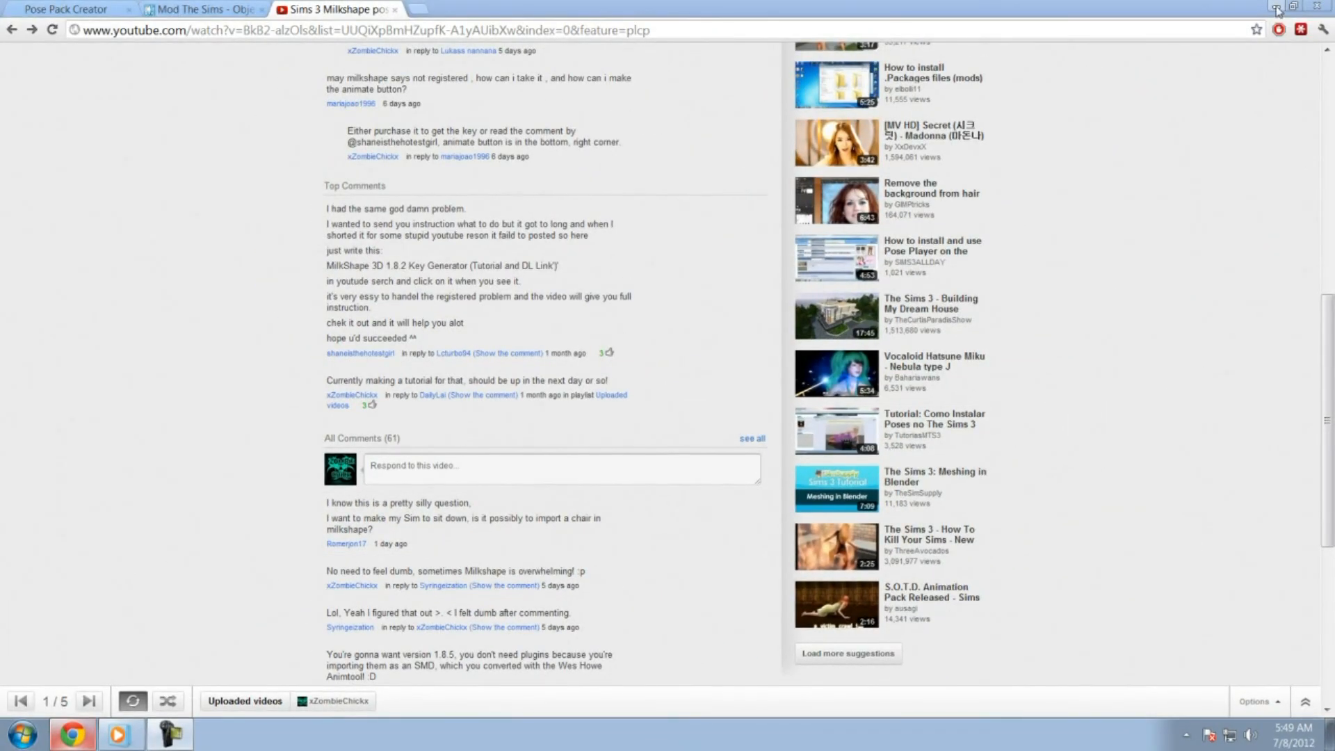
# - Minimize the browser and launch s3oc from the desktop
pyautogui.click(1276, 6)
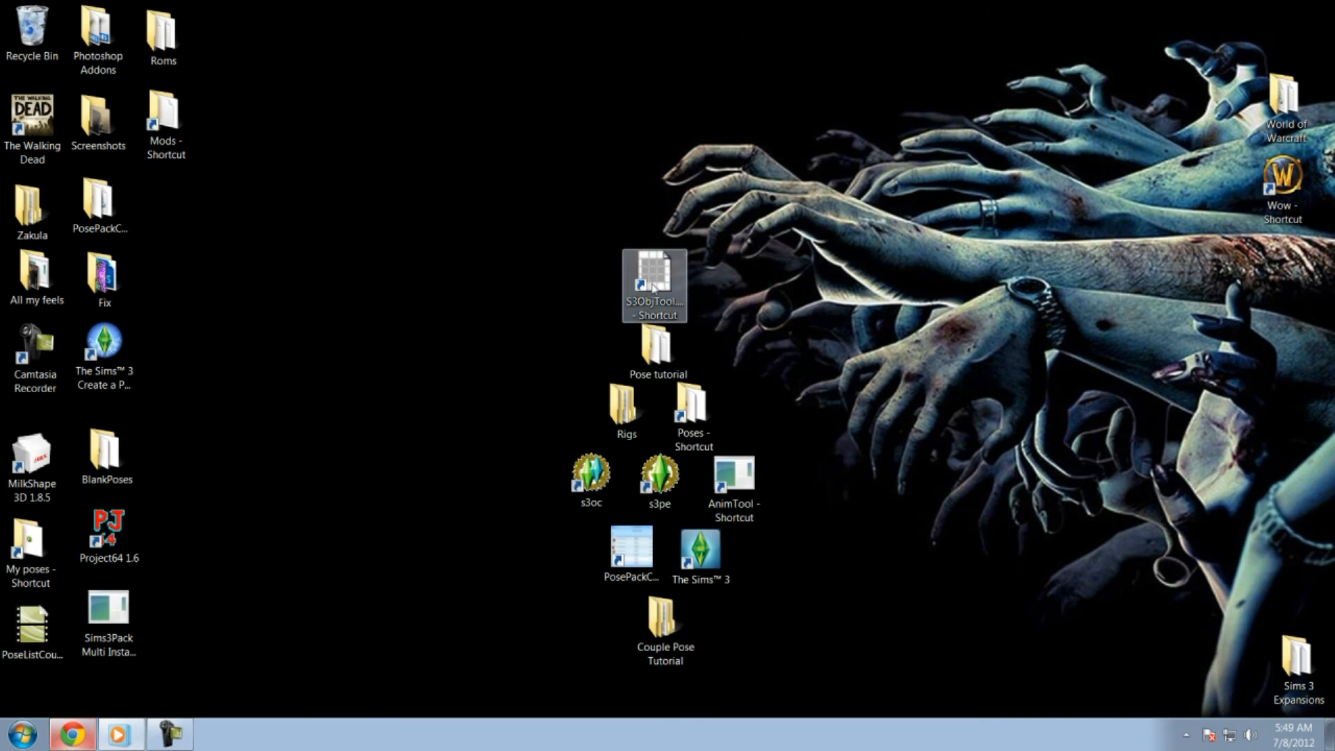
pyautogui.doubleClick(656, 278)
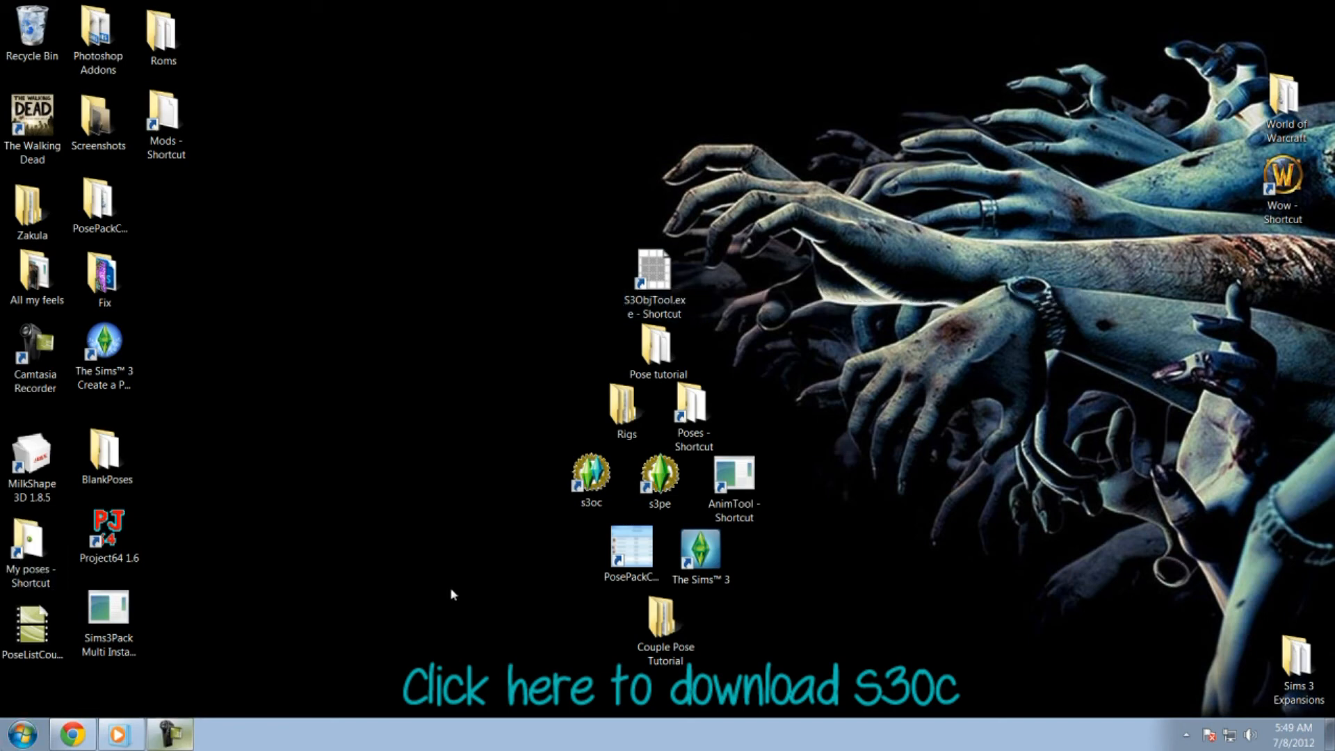
pyautogui.doubleClick(591, 474)
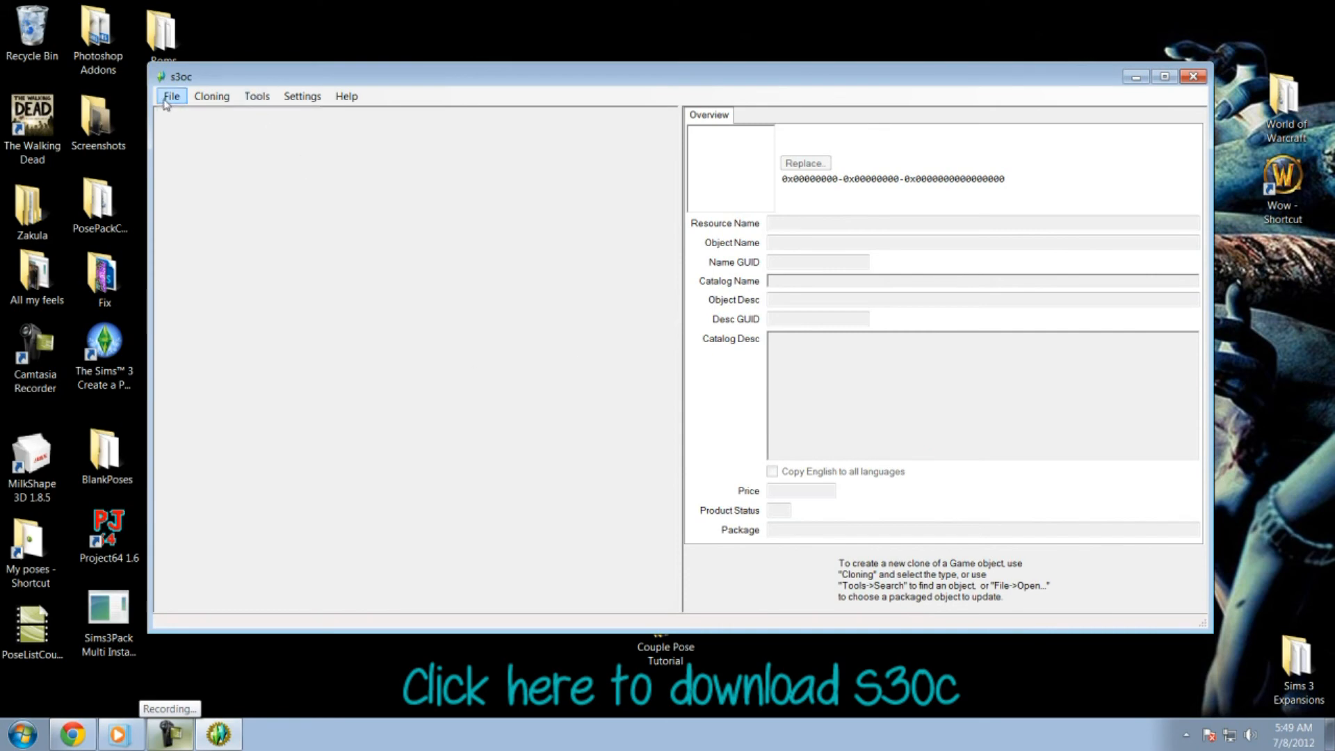
# - Start opening a package file and browse to the Program Files (x86) folder on the HP (C:) drive
pyautogui.click(167, 99)
pyautogui.click(209, 111)
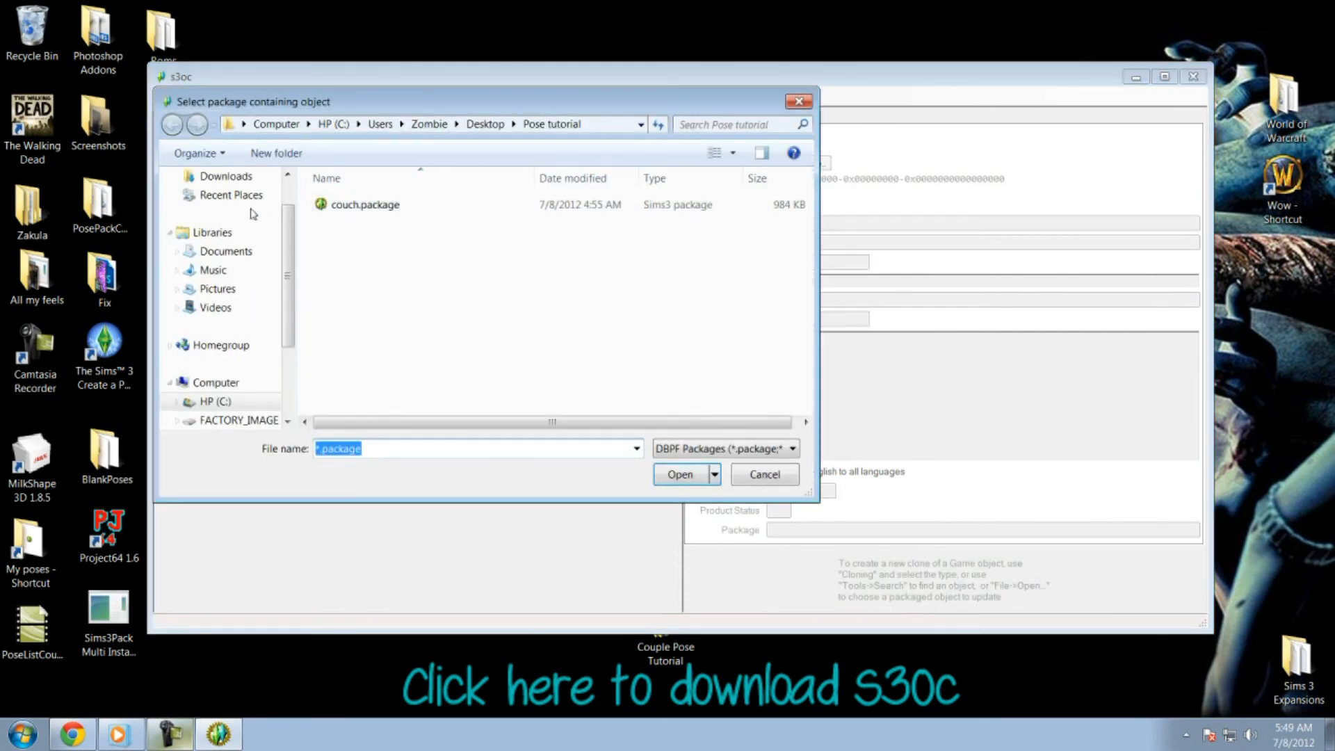
pyautogui.scroll(2, 233, 208)
pyautogui.click(220, 201)
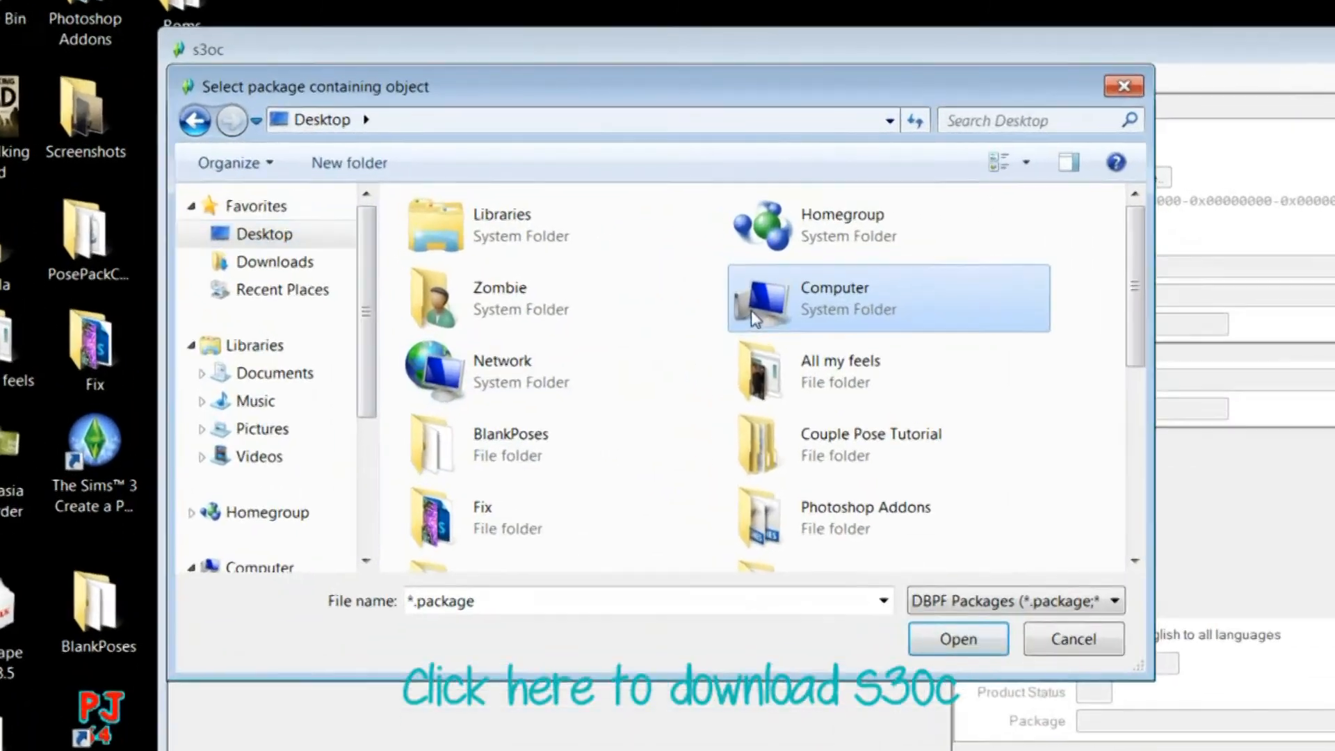
pyautogui.doubleClick(599, 245)
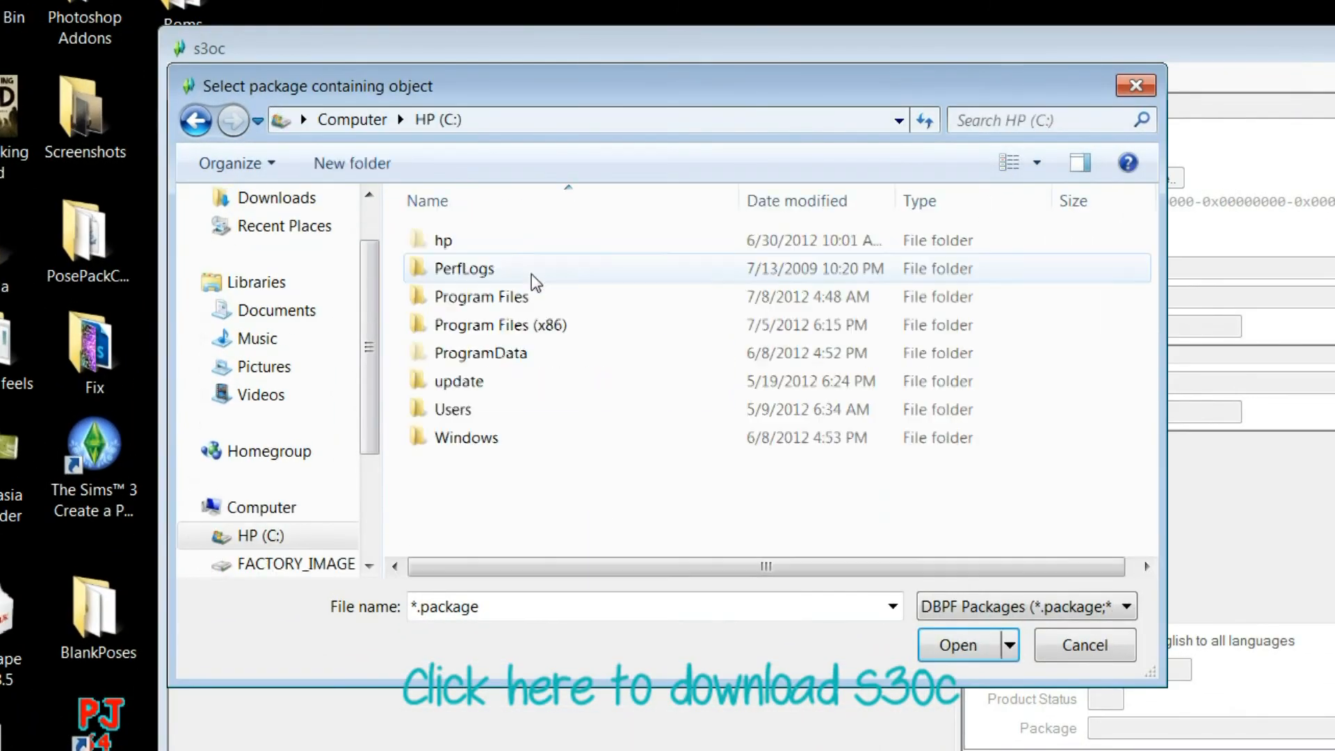
pyautogui.doubleClick(462, 245)
# - Browse into the Electronic Arts folder and open its The Sims 3 folder
pyautogui.scroll(-3, 495, 433)
pyautogui.scroll(-3, 491, 428)
pyautogui.scroll(1, 480, 431)
pyautogui.scroll(-3, 477, 432)
pyautogui.scroll(4, 487, 396)
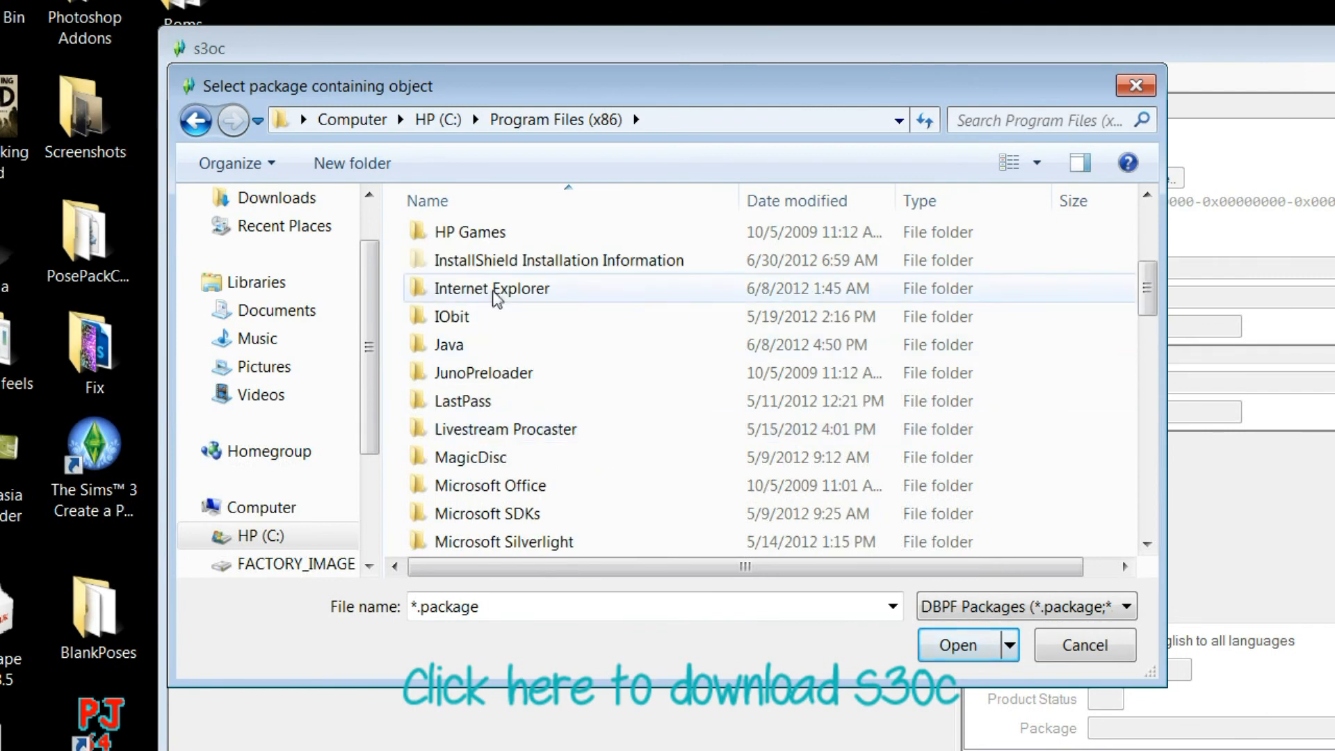
pyautogui.scroll(1, 439, 347)
pyautogui.scroll(1, 486, 335)
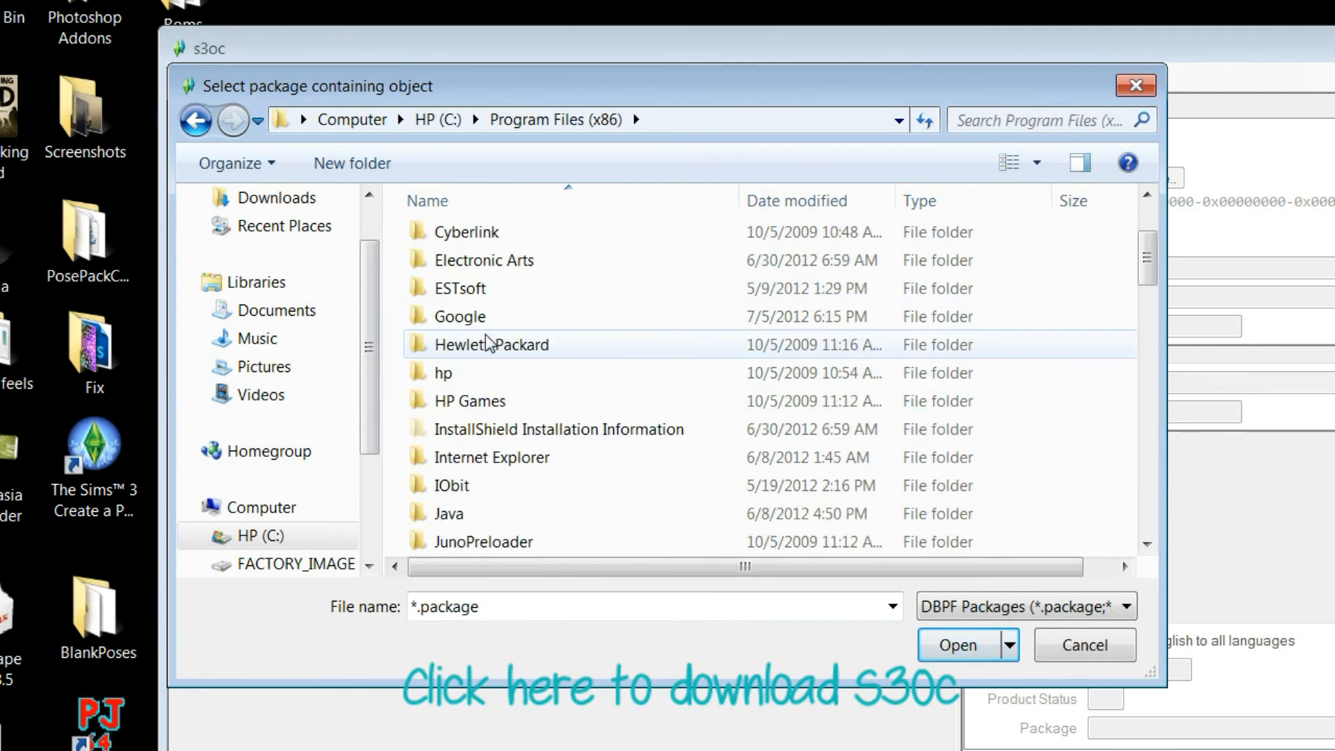
pyautogui.doubleClick(489, 263)
pyautogui.doubleClick(444, 264)
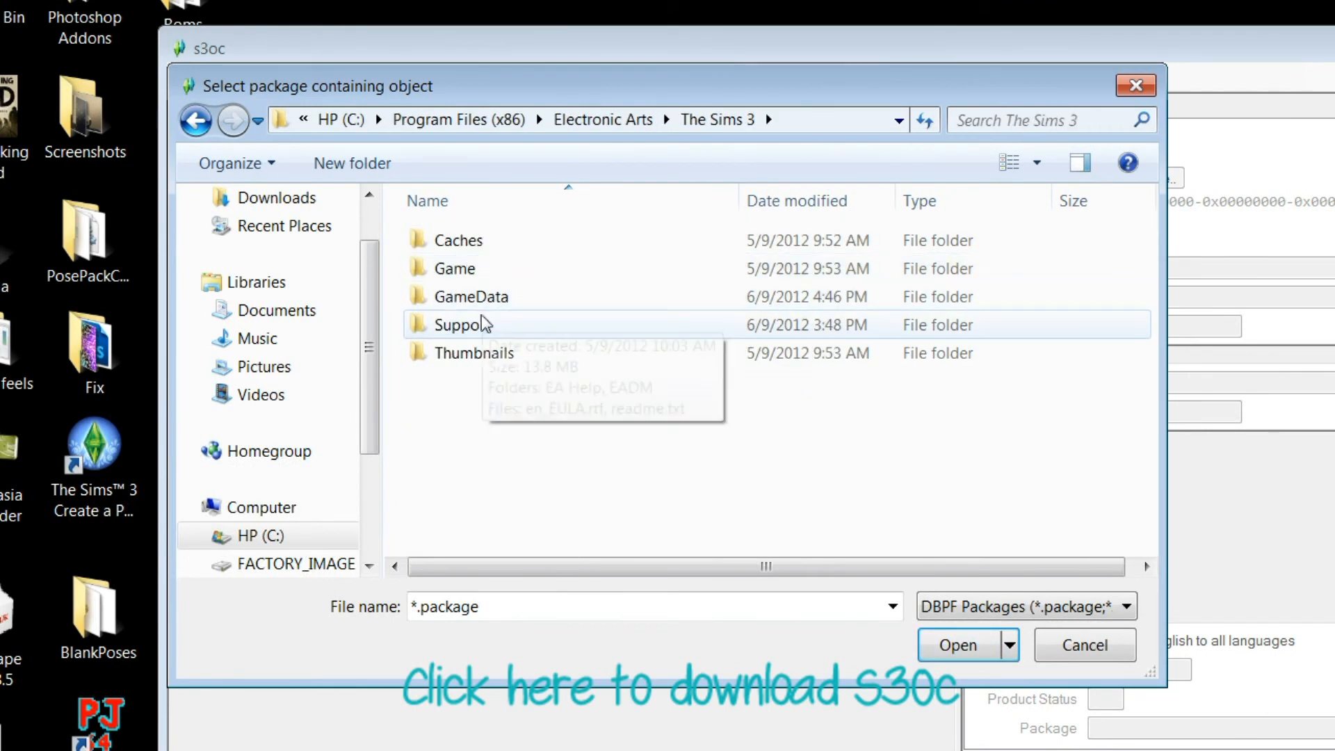
# - Open FullBuild0.package from GameData > Shared > Packages
pyautogui.doubleClick(475, 294)
pyautogui.doubleClick(465, 242)
pyautogui.click(467, 298)
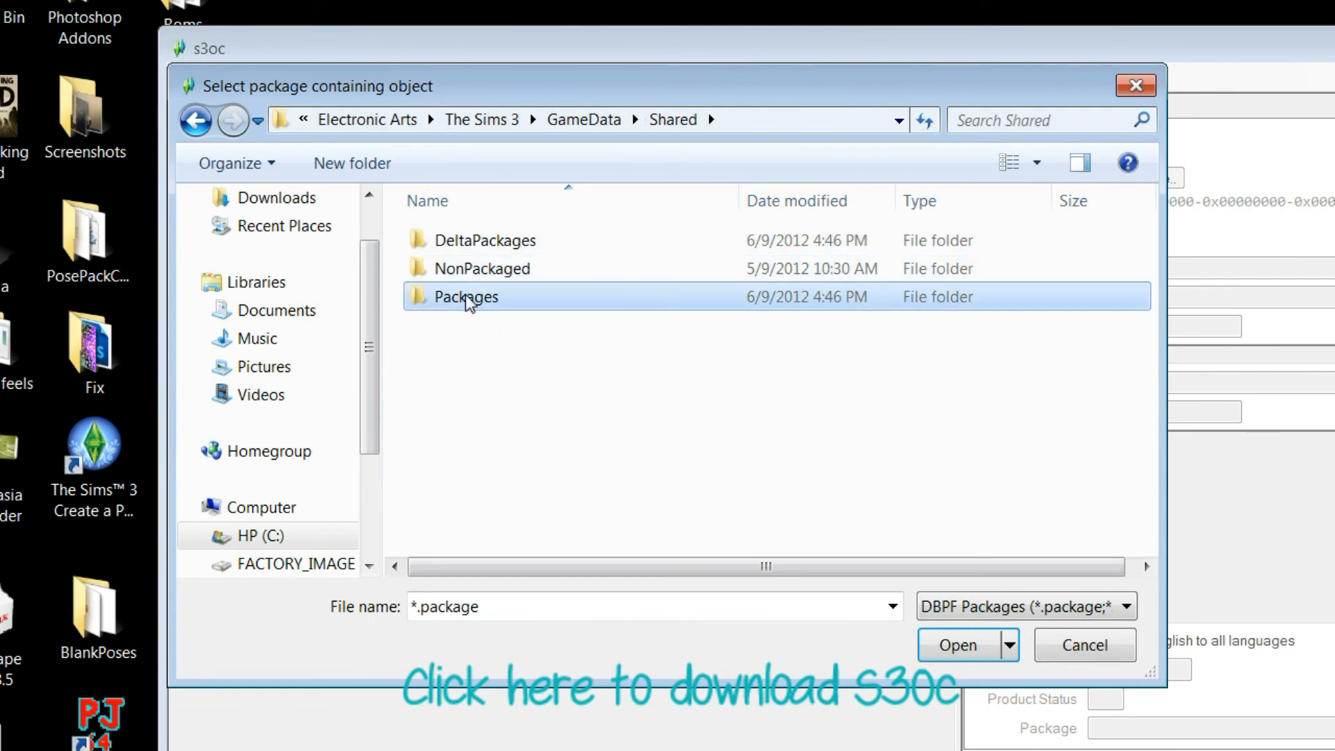
pyautogui.doubleClick(465, 300)
pyautogui.doubleClick(487, 326)
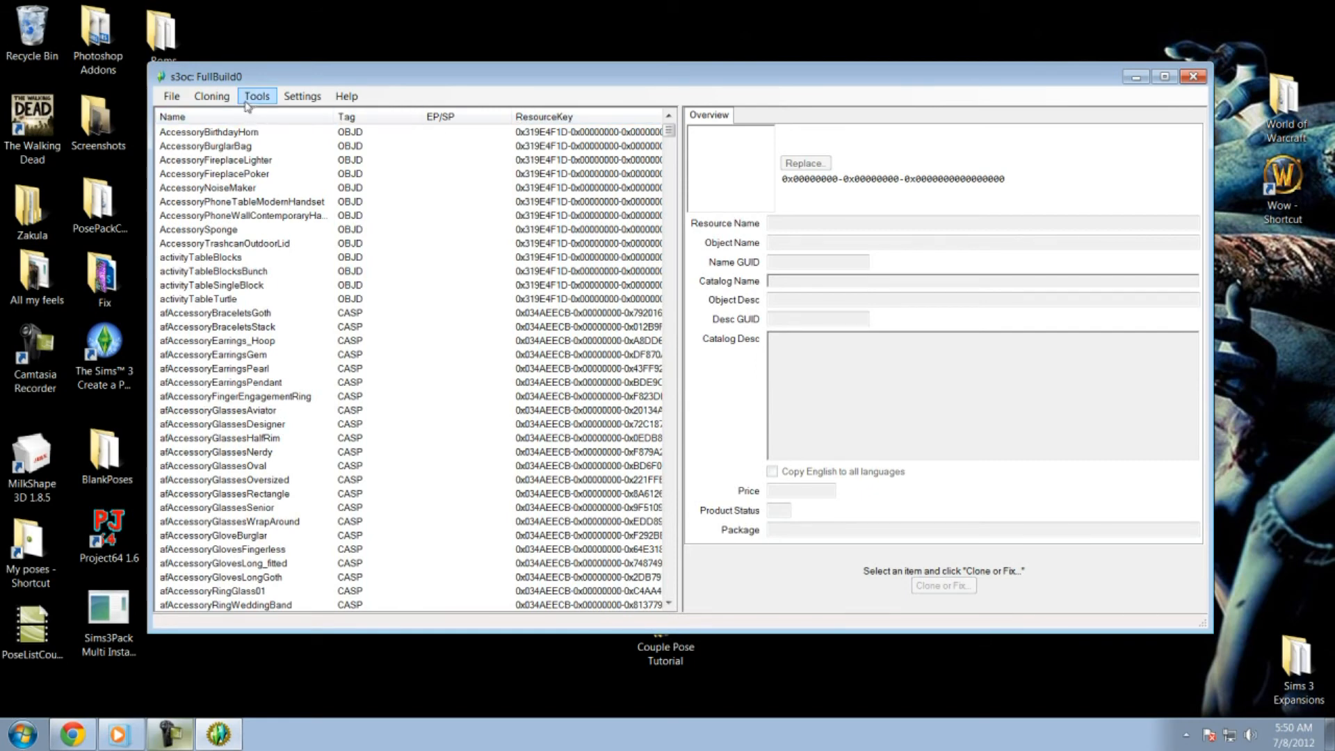
# - Open the object search and include the resource, object and catalog names plus the object and catalog descriptions
pyautogui.click(269, 98)
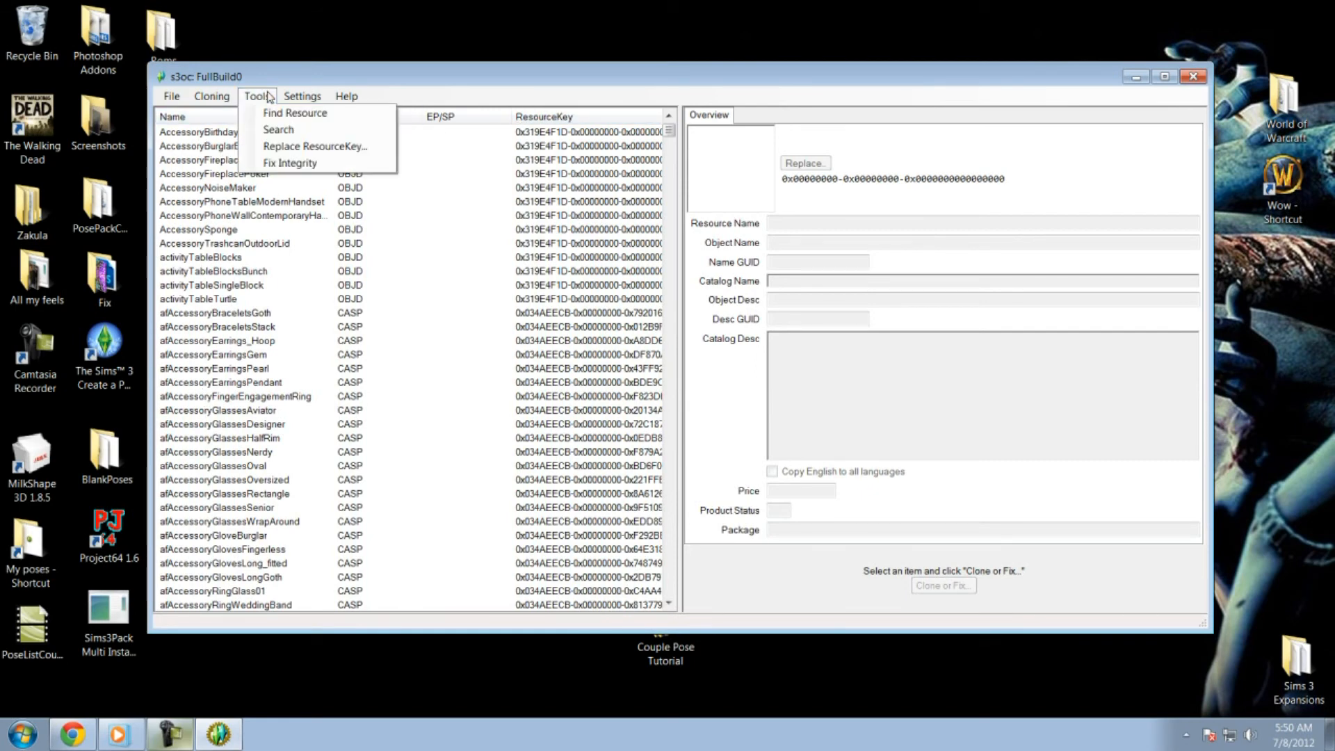
pyautogui.click(269, 130)
pyautogui.click(244, 137)
pyautogui.click(247, 157)
pyautogui.click(250, 180)
pyautogui.click(372, 180)
pyautogui.click(359, 160)
# - Search the objects for "chair" and stop the search before all packages are scanned
pyautogui.click(319, 120)
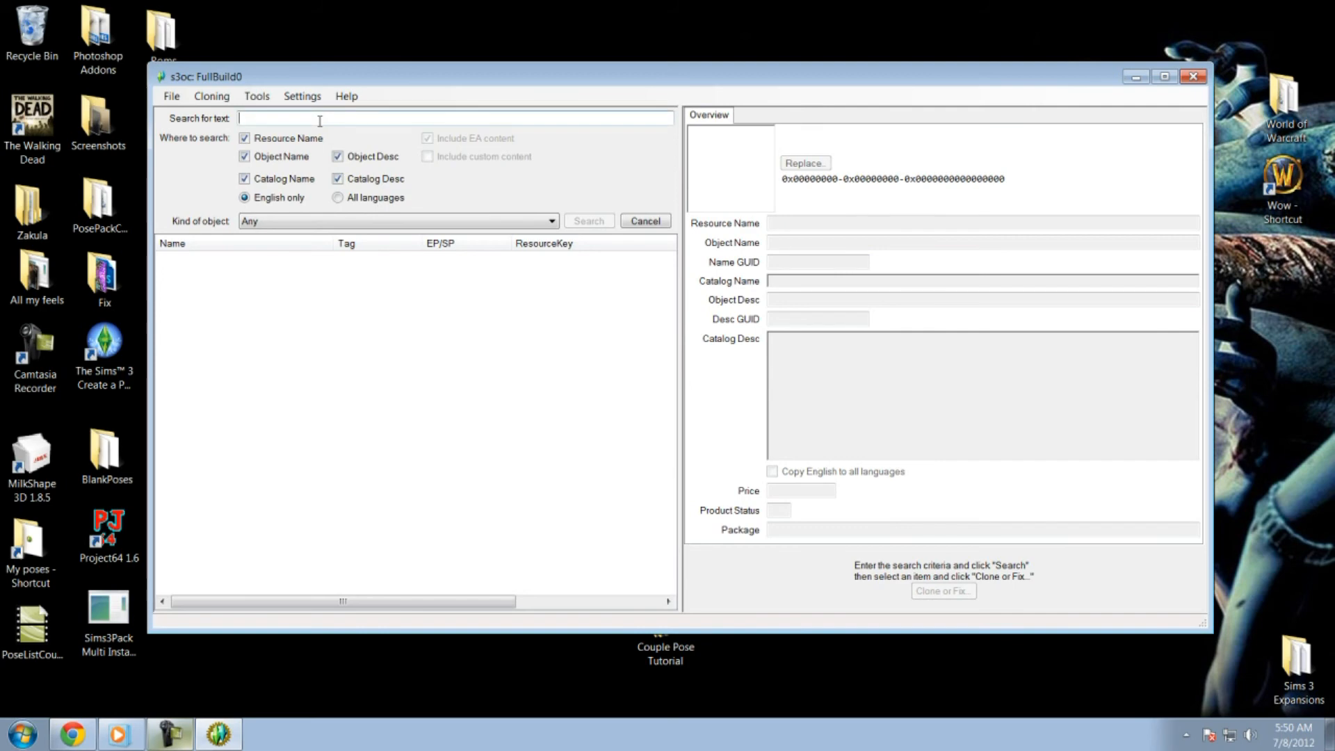
pyautogui.write('chair')
pyautogui.click(590, 223)
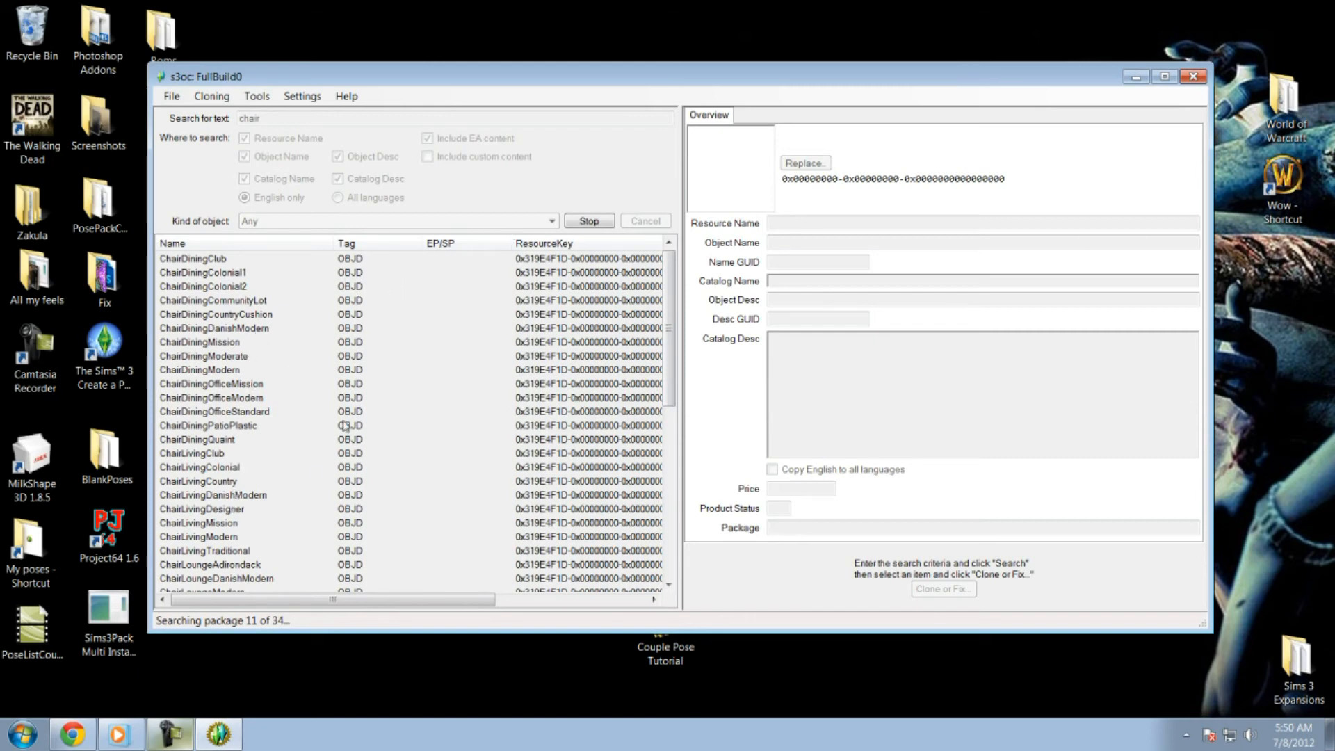
pyautogui.click(589, 221)
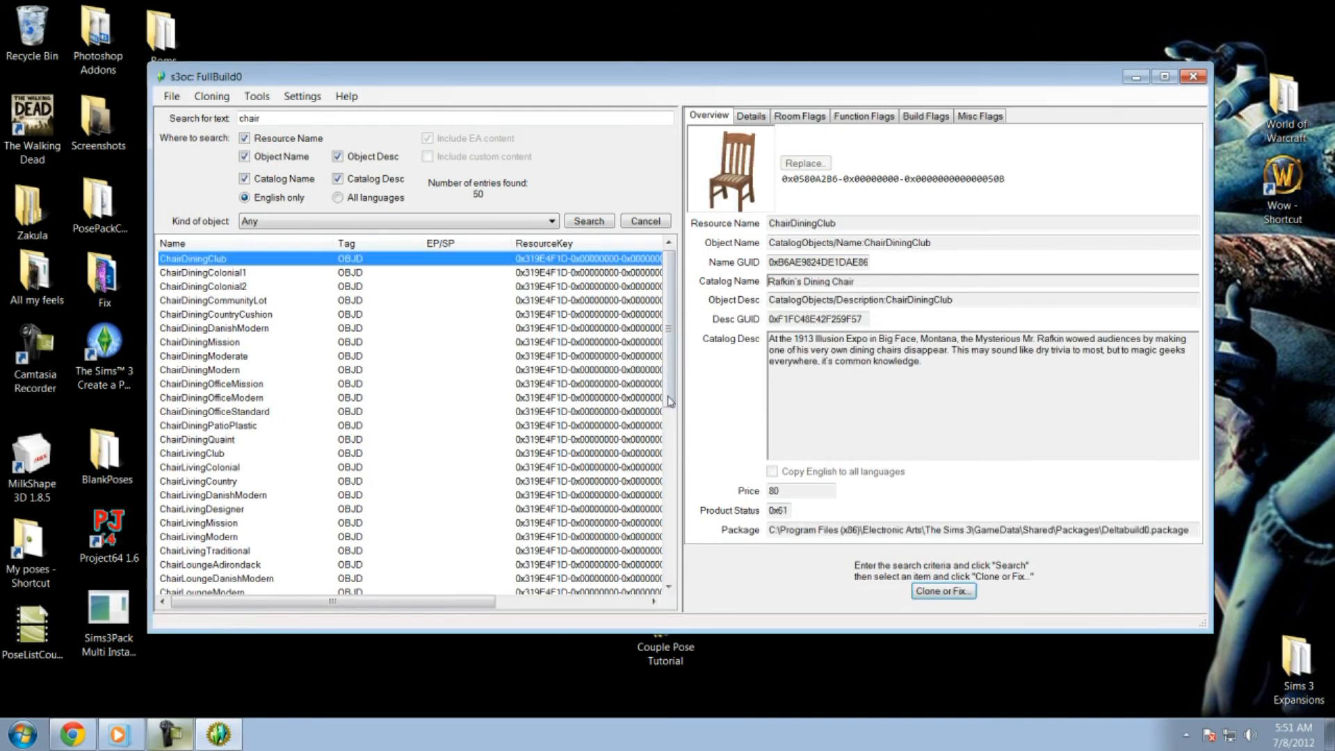
# - Try to clone the ChairDiningClub object with the default options into the desktop's Pose tutorial folder
pyautogui.click(944, 591)
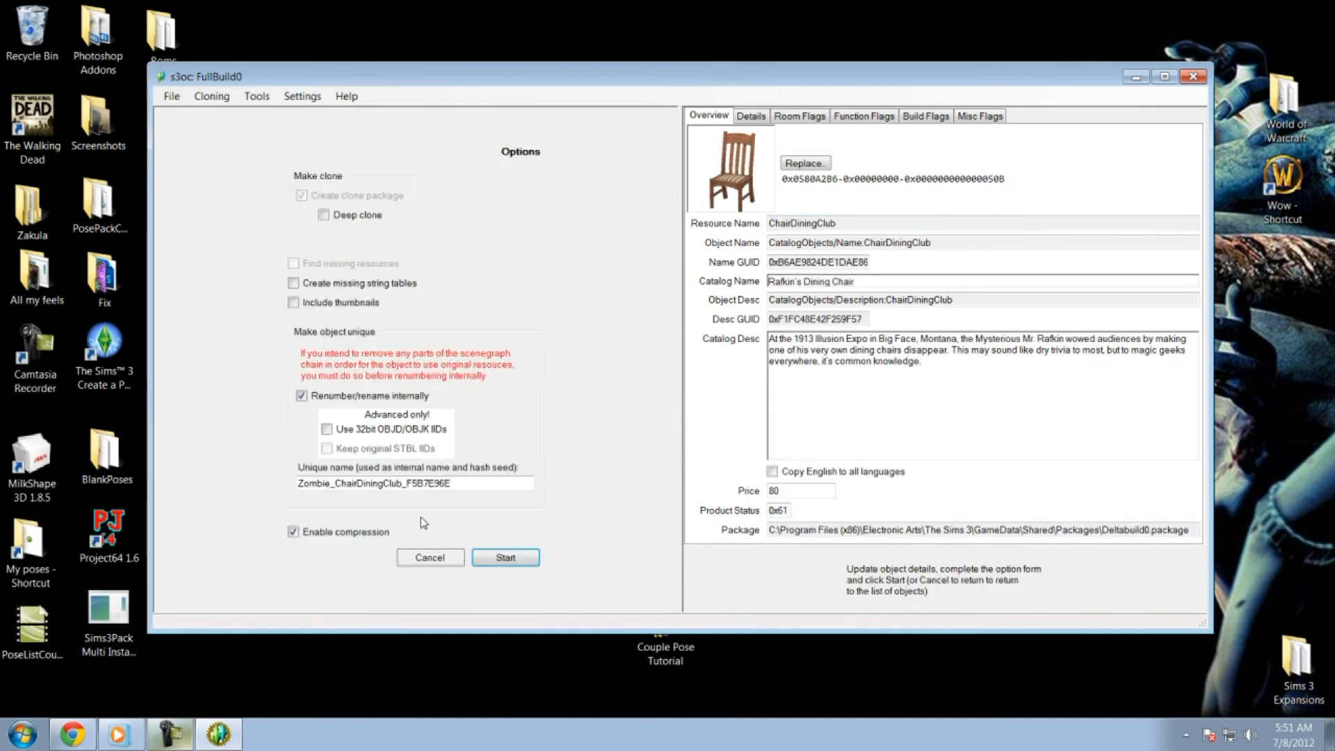
pyautogui.click(505, 558)
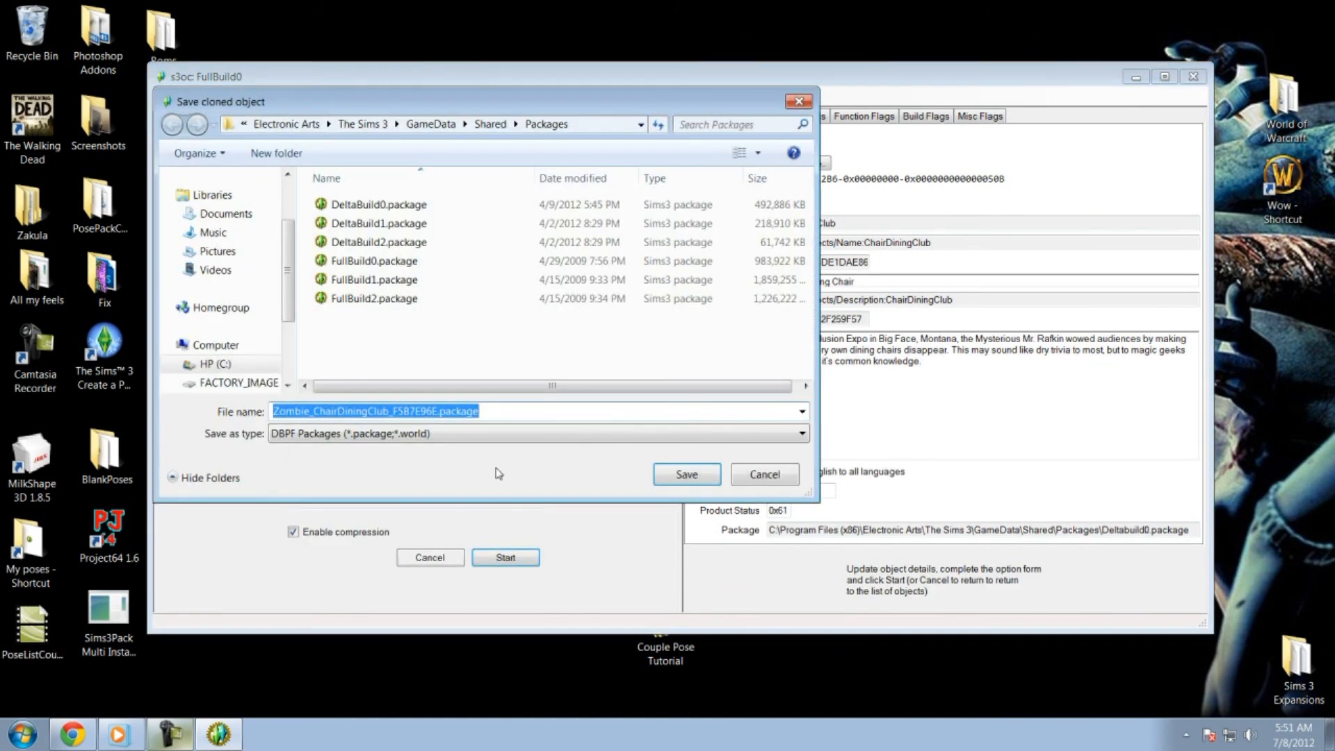
pyautogui.scroll(2, 222, 201)
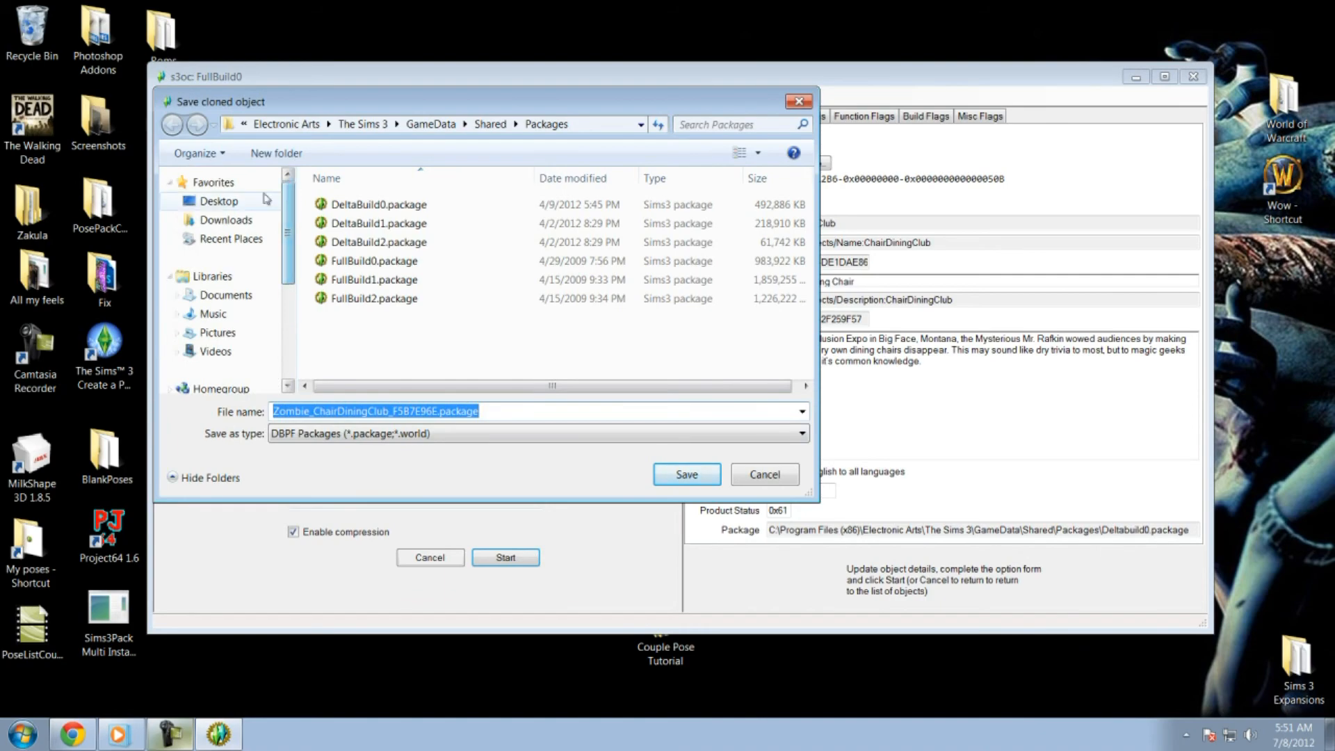
pyautogui.click(219, 201)
pyautogui.click(371, 362)
pyautogui.scroll(-2, 380, 362)
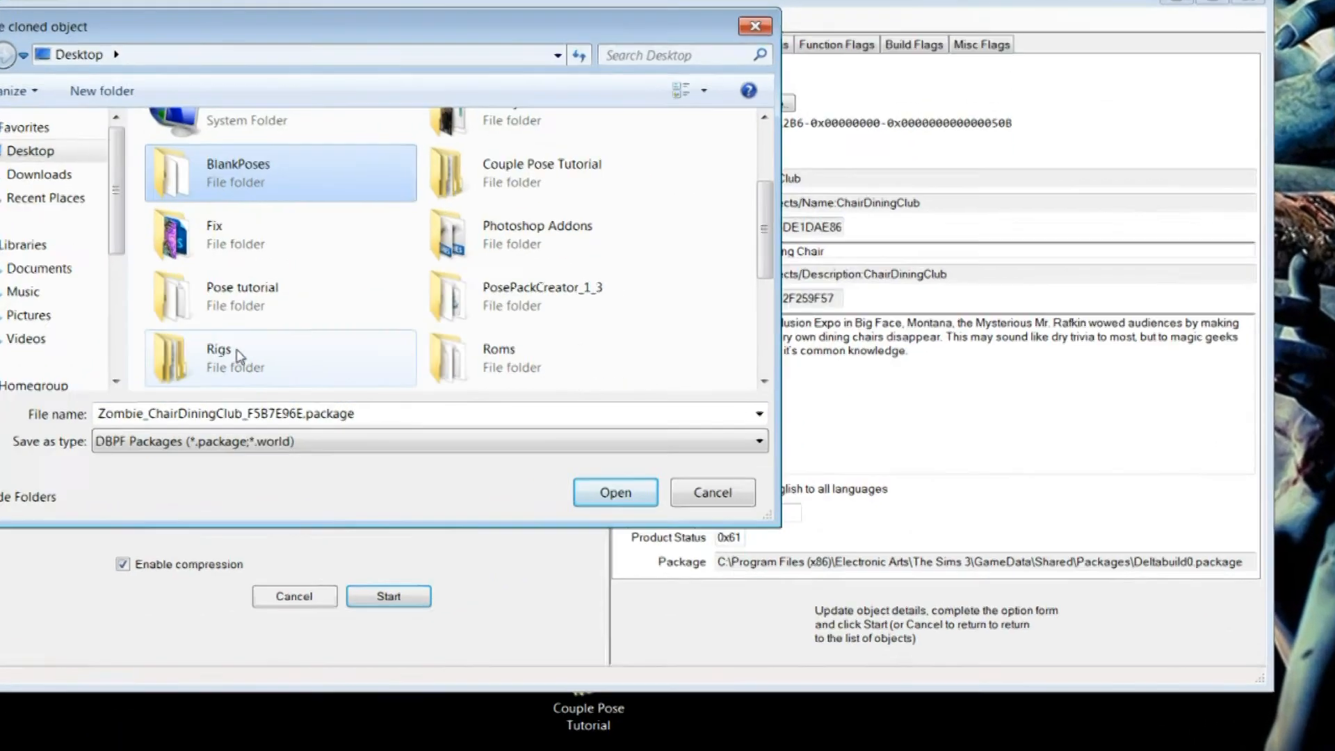
pyautogui.doubleClick(401, 312)
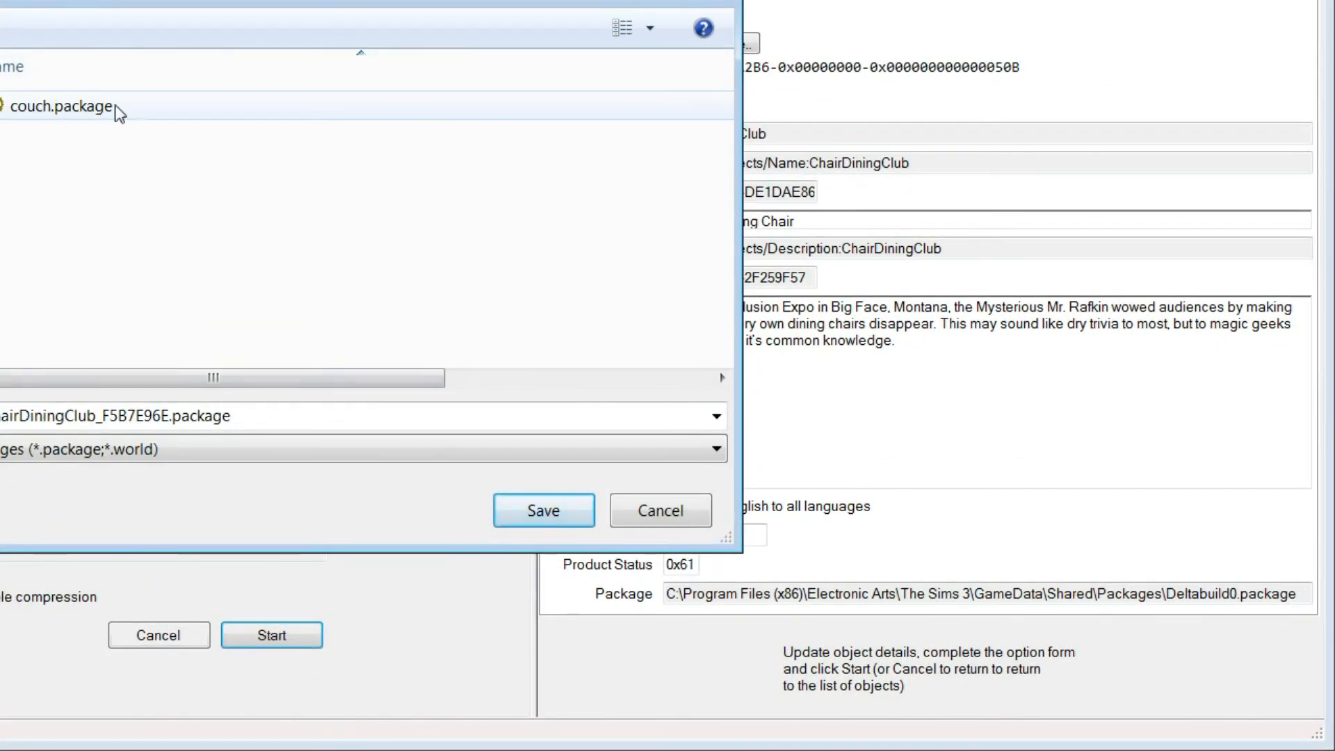
pyautogui.click(687, 512)
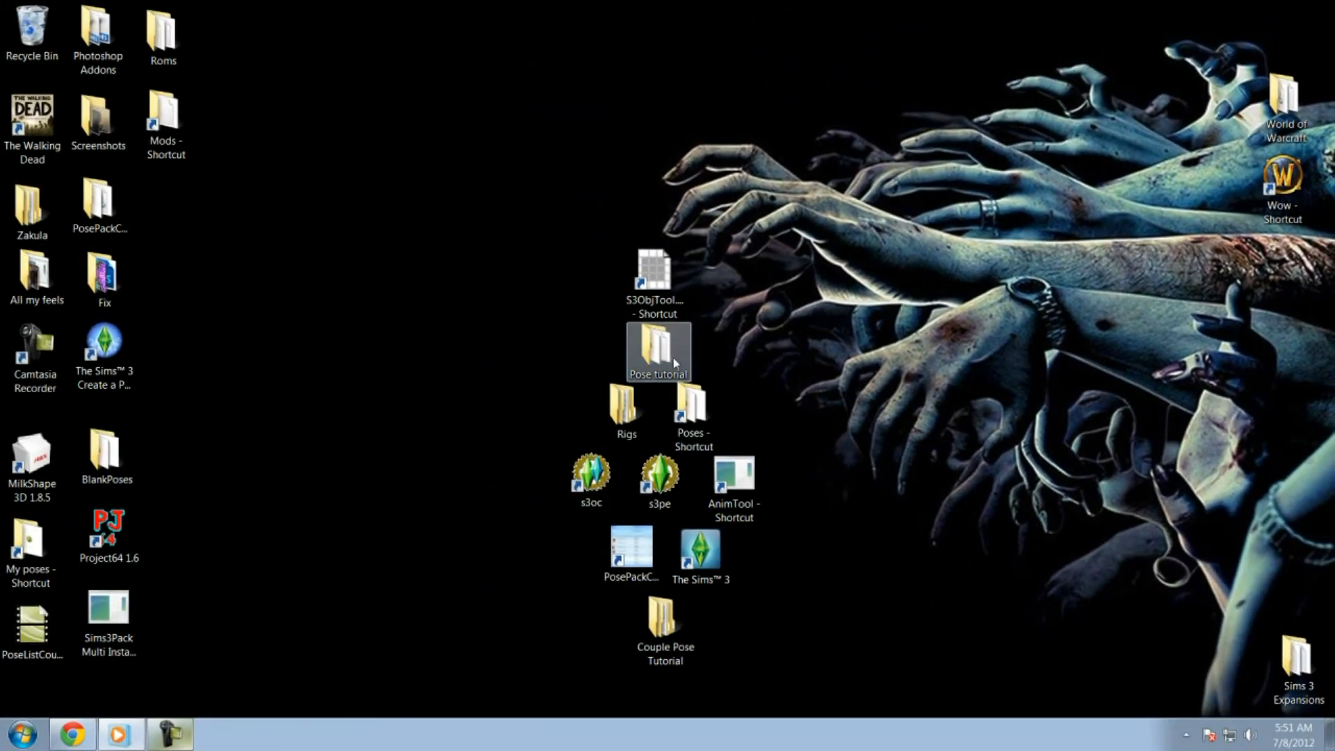
# - Open couch.package from the desktop's Pose tutorial folder in s3pe
pyautogui.doubleClick(652, 345)
pyautogui.click(583, 221)
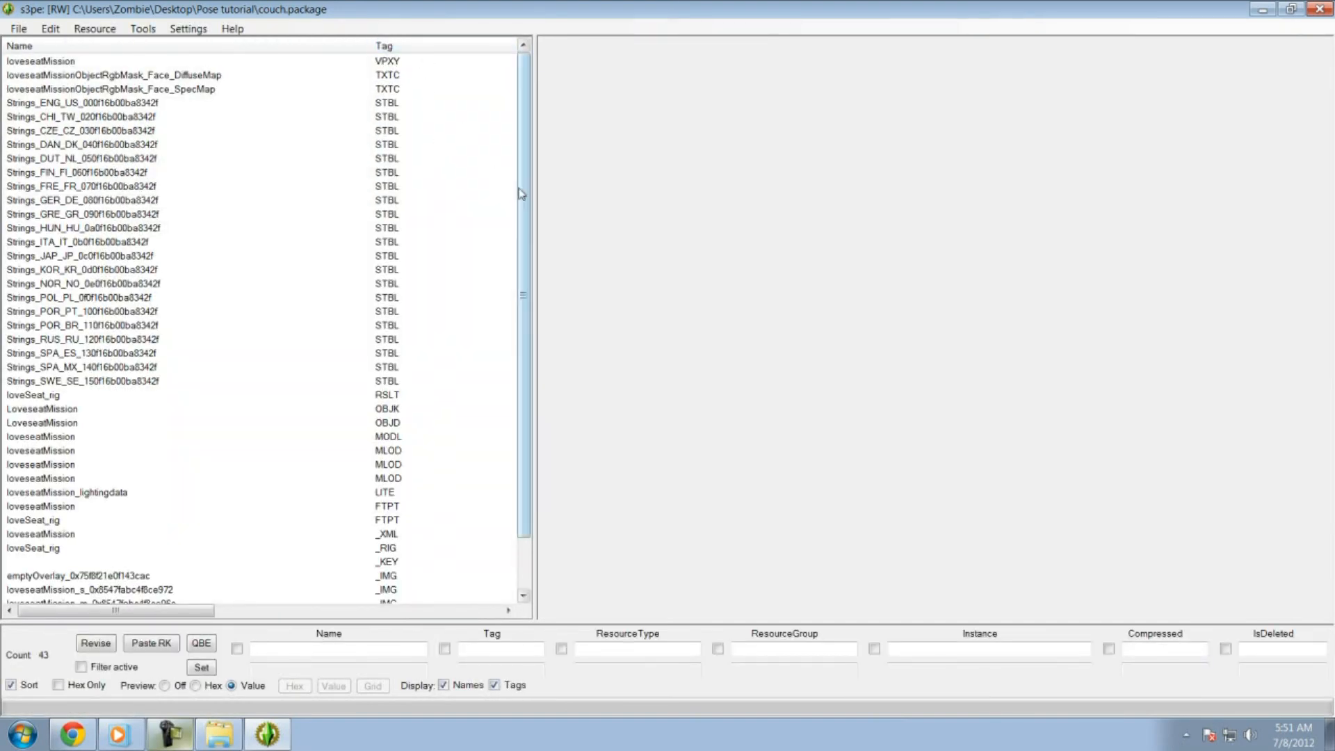
pyautogui.scroll(-2, 521, 267)
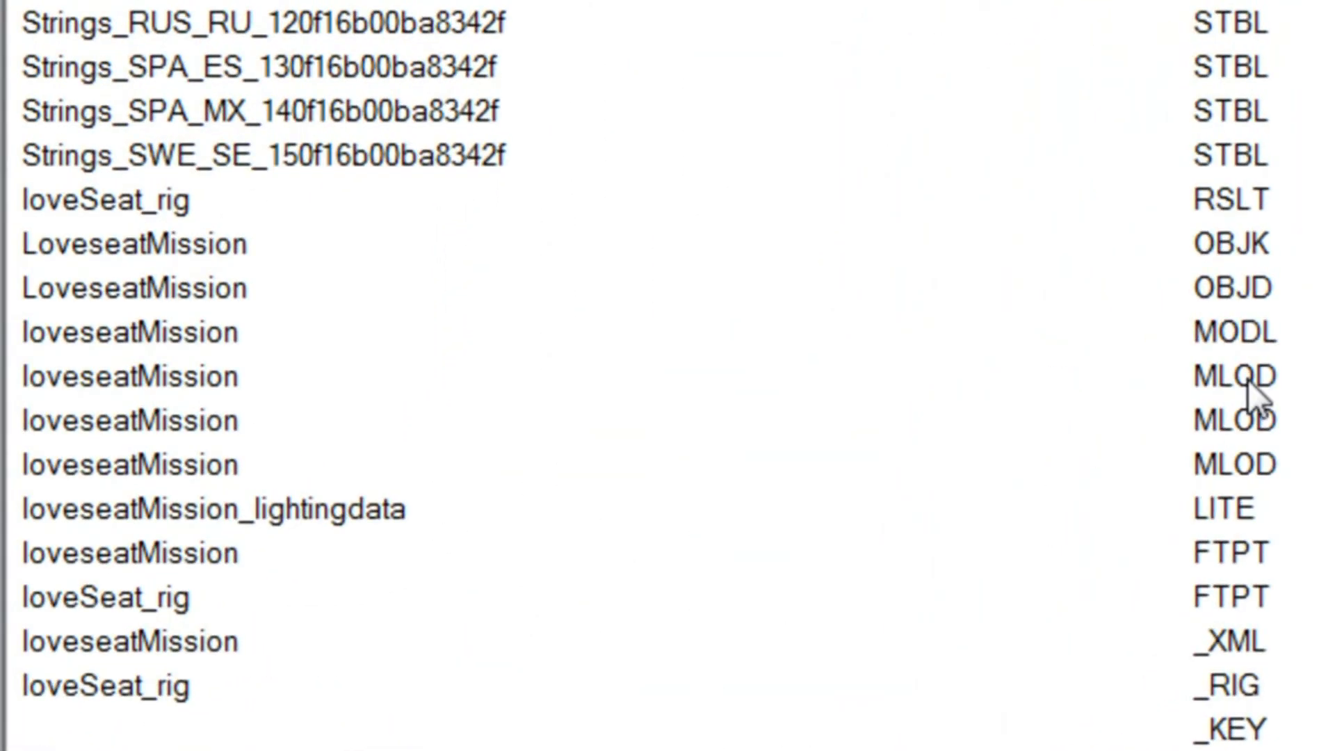
# - Start exporting the first loveseatMission MLOD resource to a file
pyautogui.click(1197, 375)
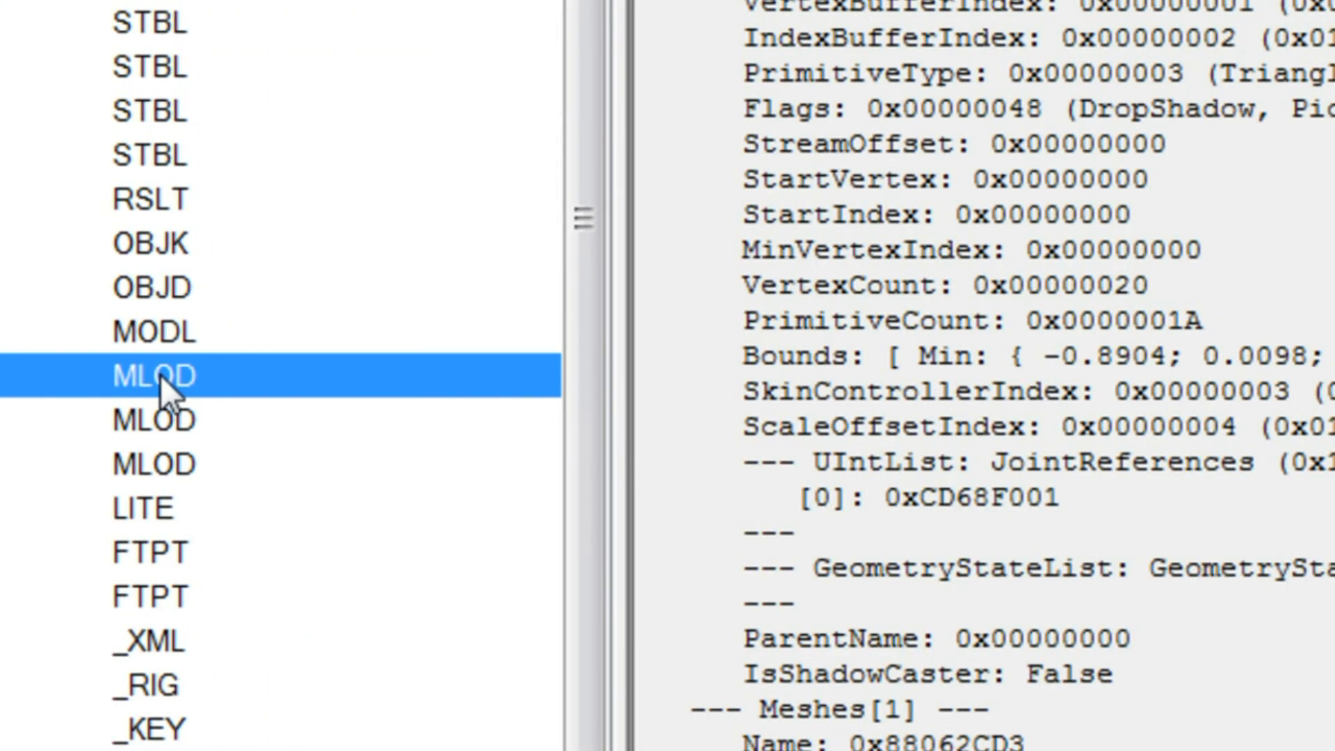
pyautogui.rightClick(241, 367)
pyautogui.moveTo(474, 615)
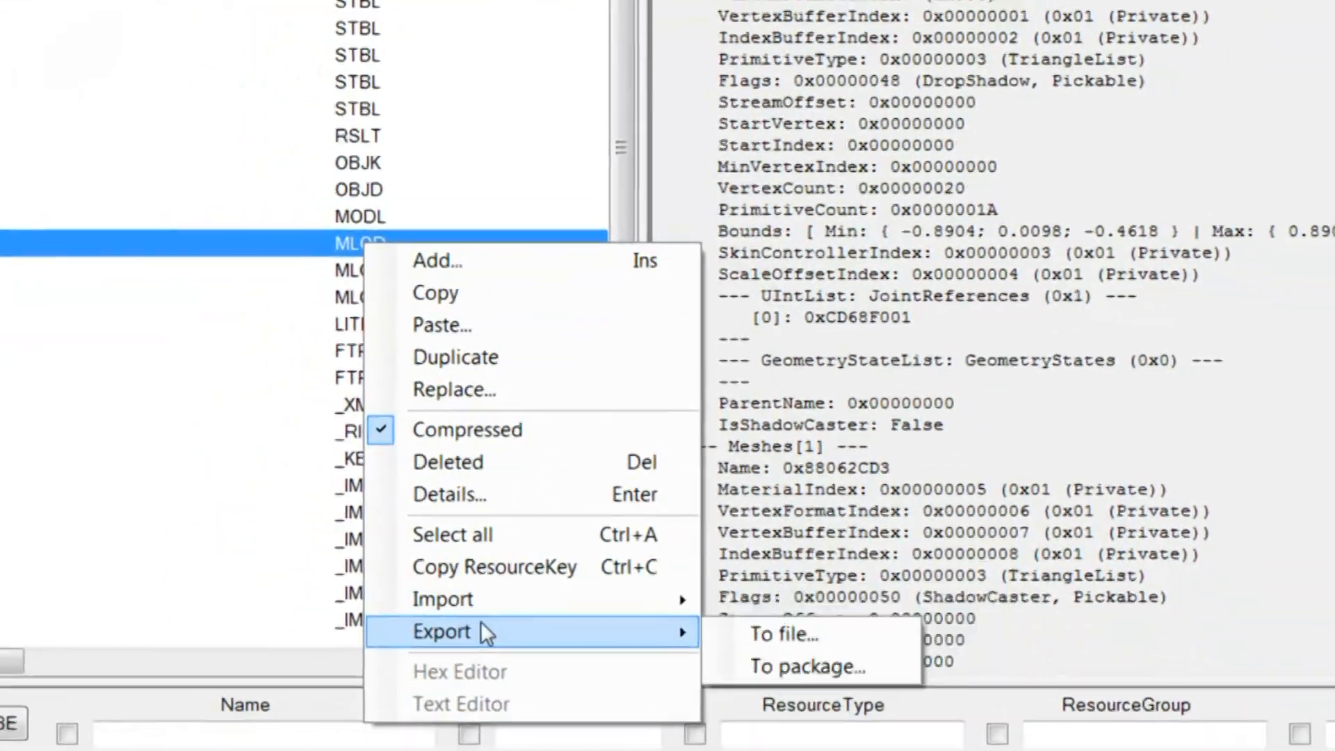
pyautogui.click(791, 594)
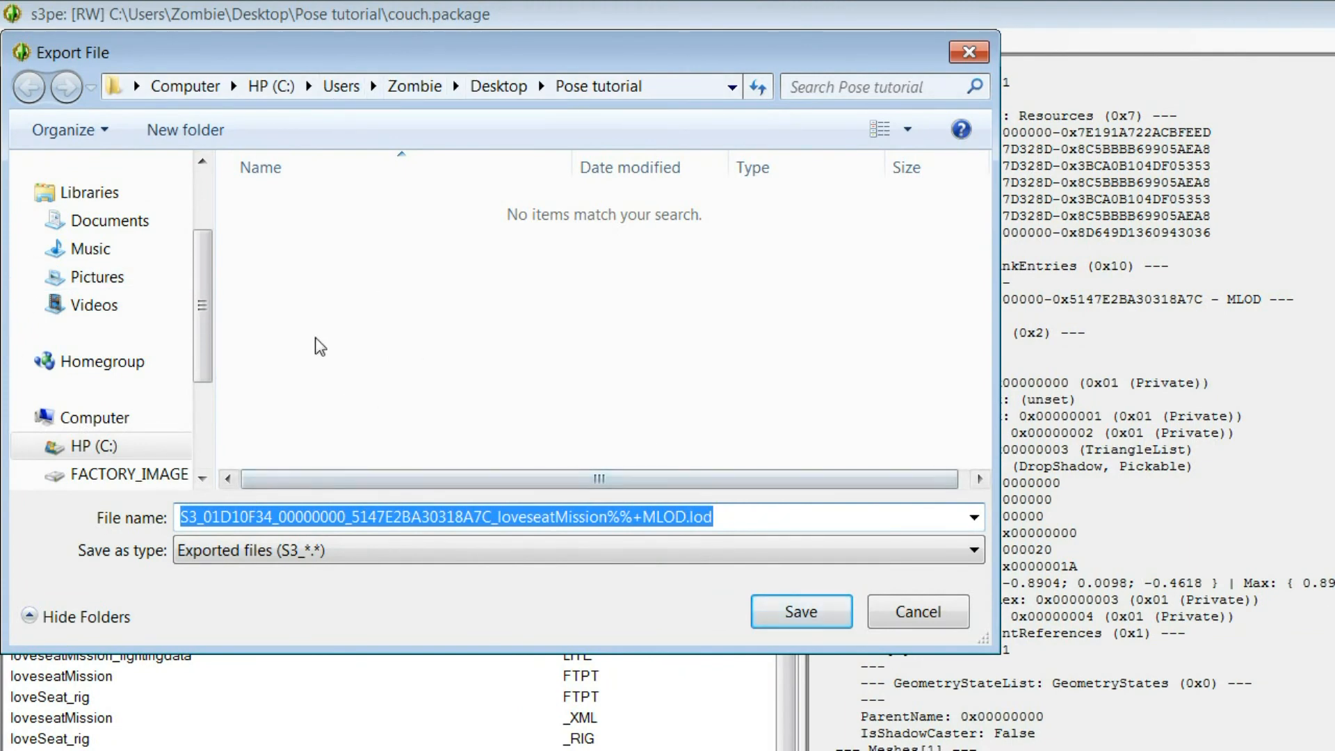
# - Save the exported MLOD file under its suggested name in the Pose tutorial folder, and close s3pe and the folder window
pyautogui.scroll(3, 196, 234)
pyautogui.click(117, 201)
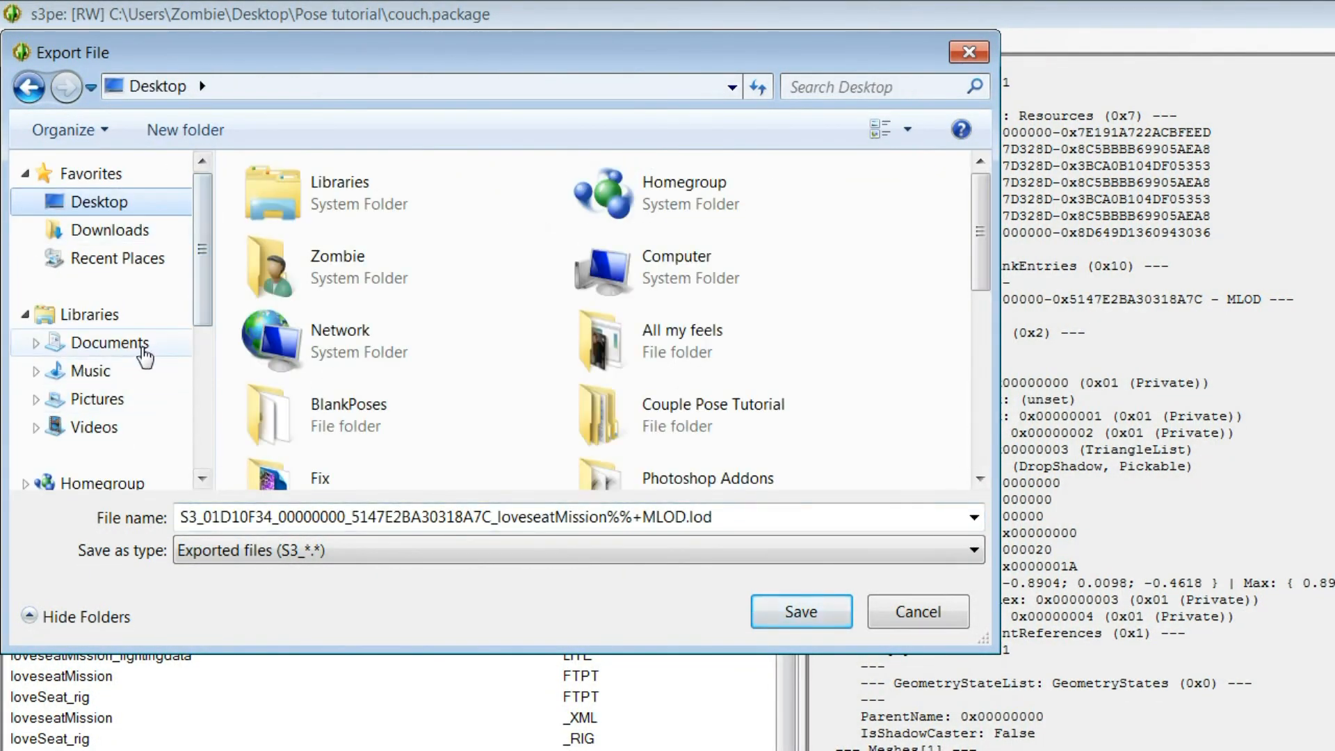
pyautogui.click(423, 438)
pyautogui.scroll(-3, 421, 418)
pyautogui.scroll(2, 409, 341)
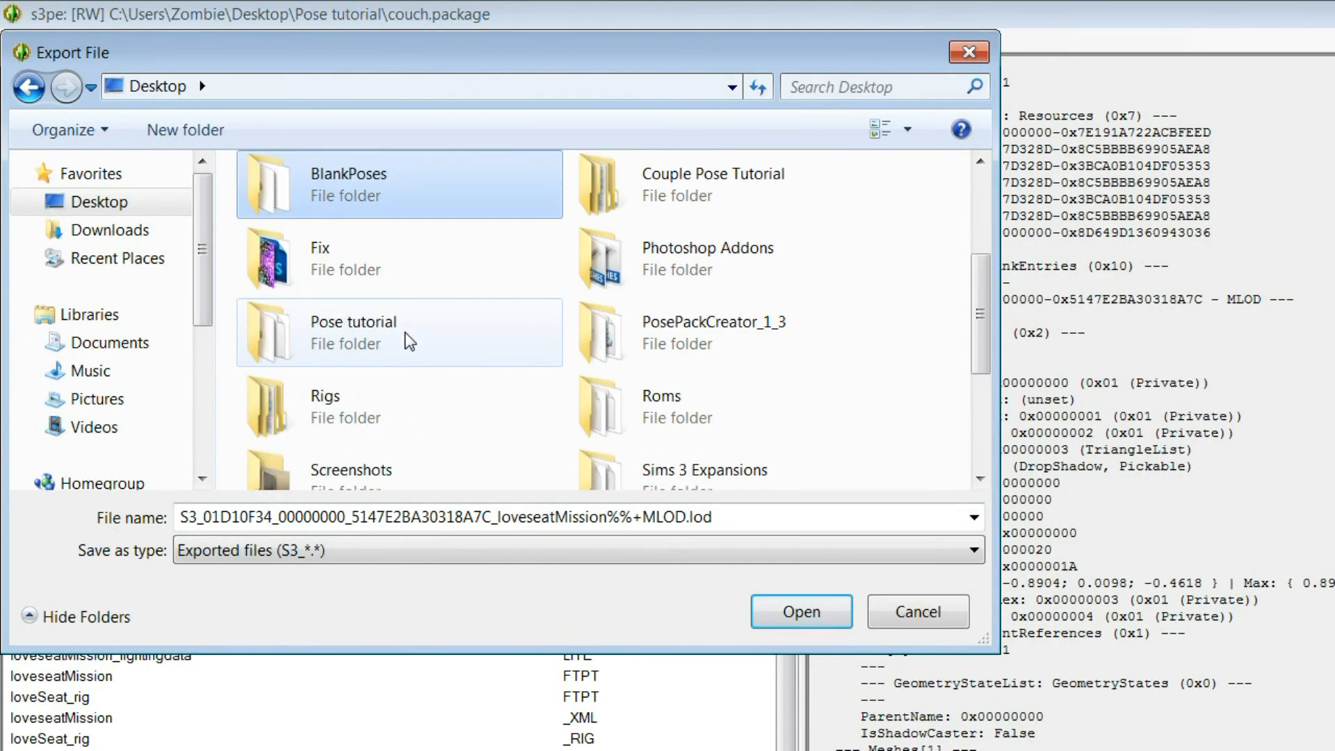
pyautogui.doubleClick(387, 299)
pyautogui.click(802, 612)
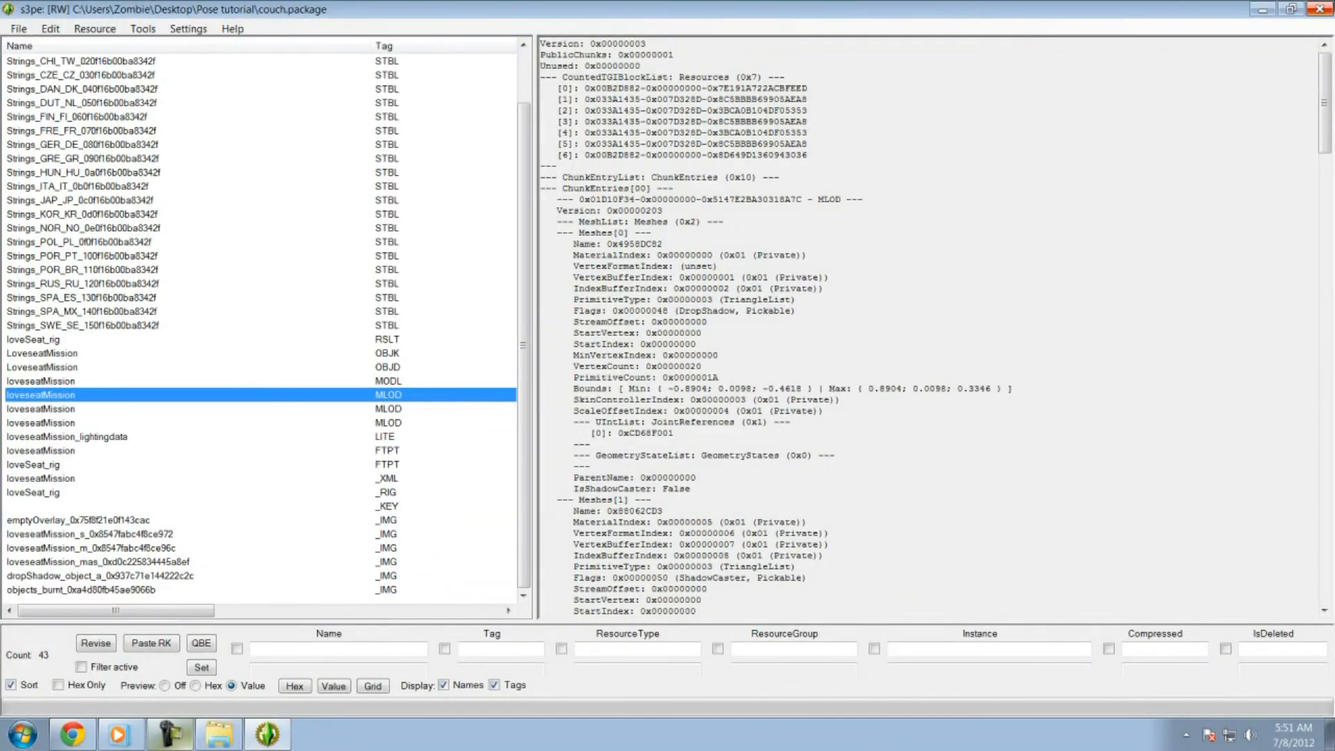
pyautogui.click(1319, 8)
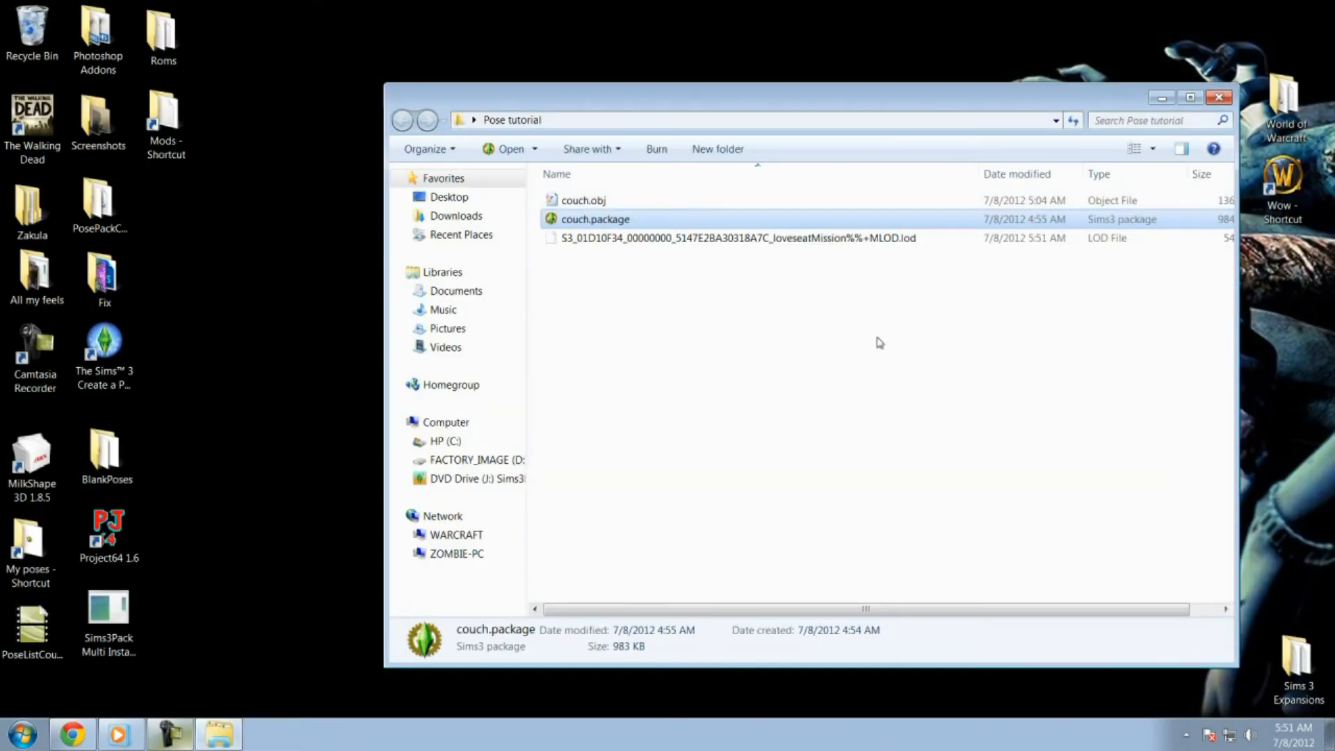
pyautogui.click(1228, 97)
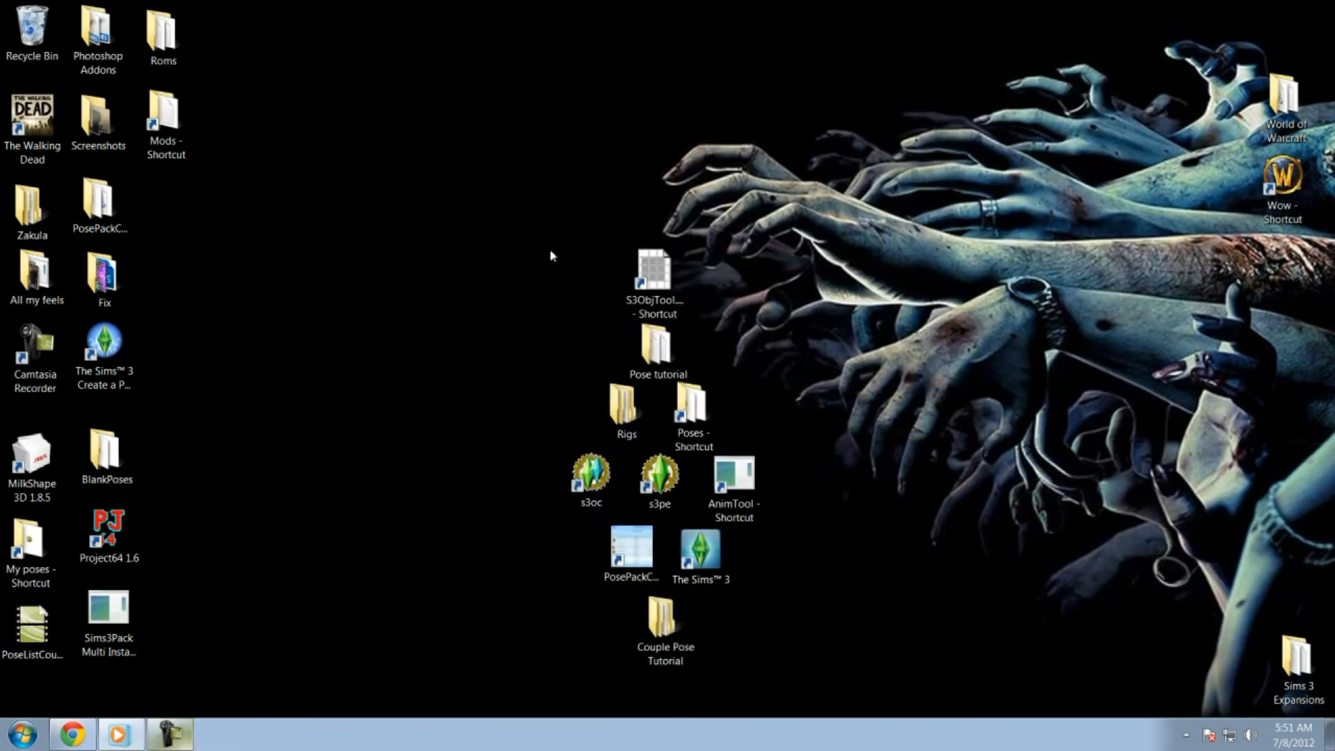
# - Decompile the exported loveseatMission MLOD.lod file with S3 Object Mesh Tool and close the tool
pyautogui.doubleClick(669, 281)
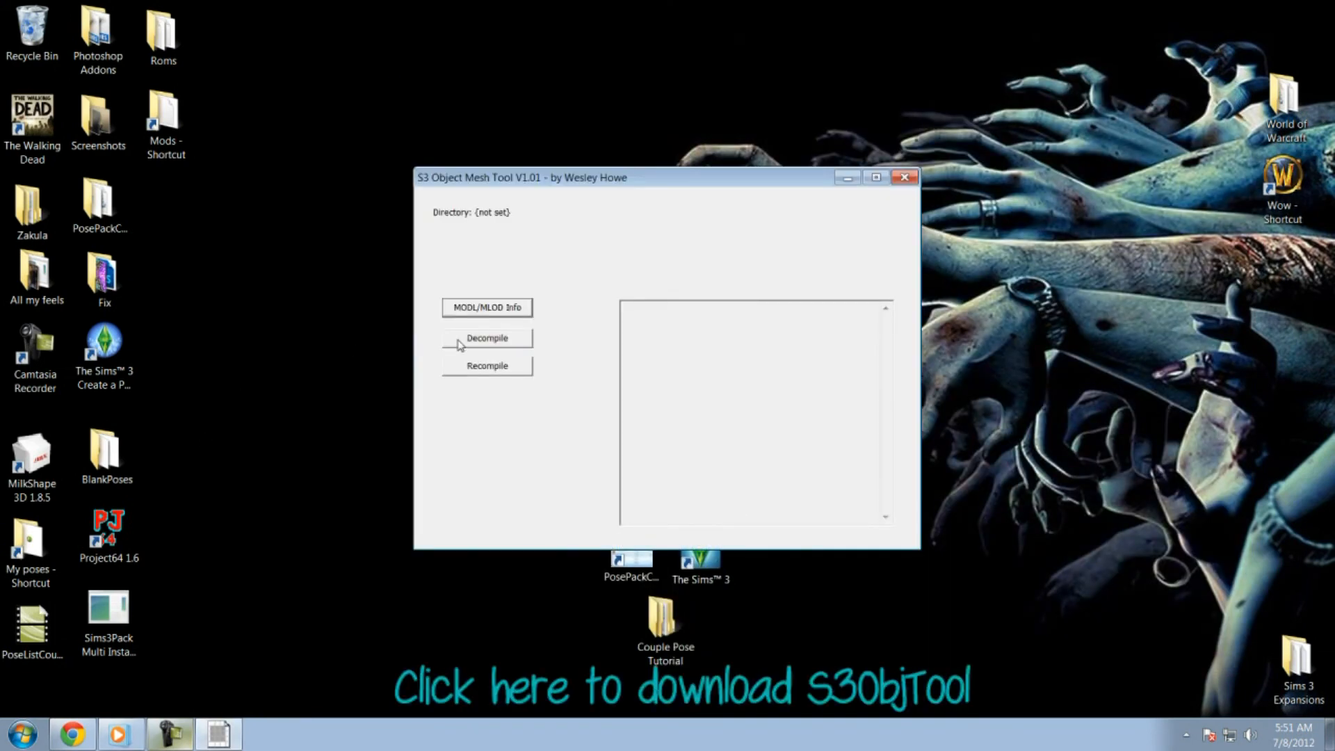
pyautogui.click(478, 339)
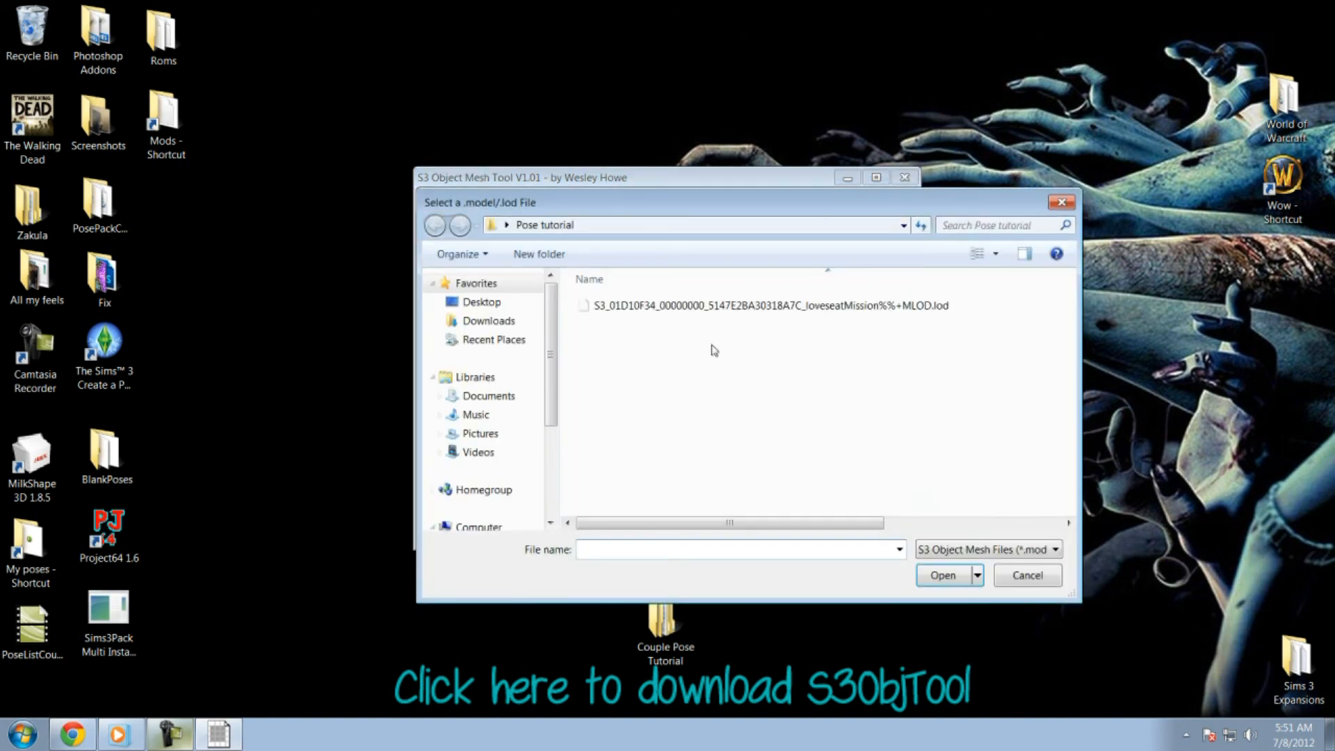
pyautogui.doubleClick(693, 306)
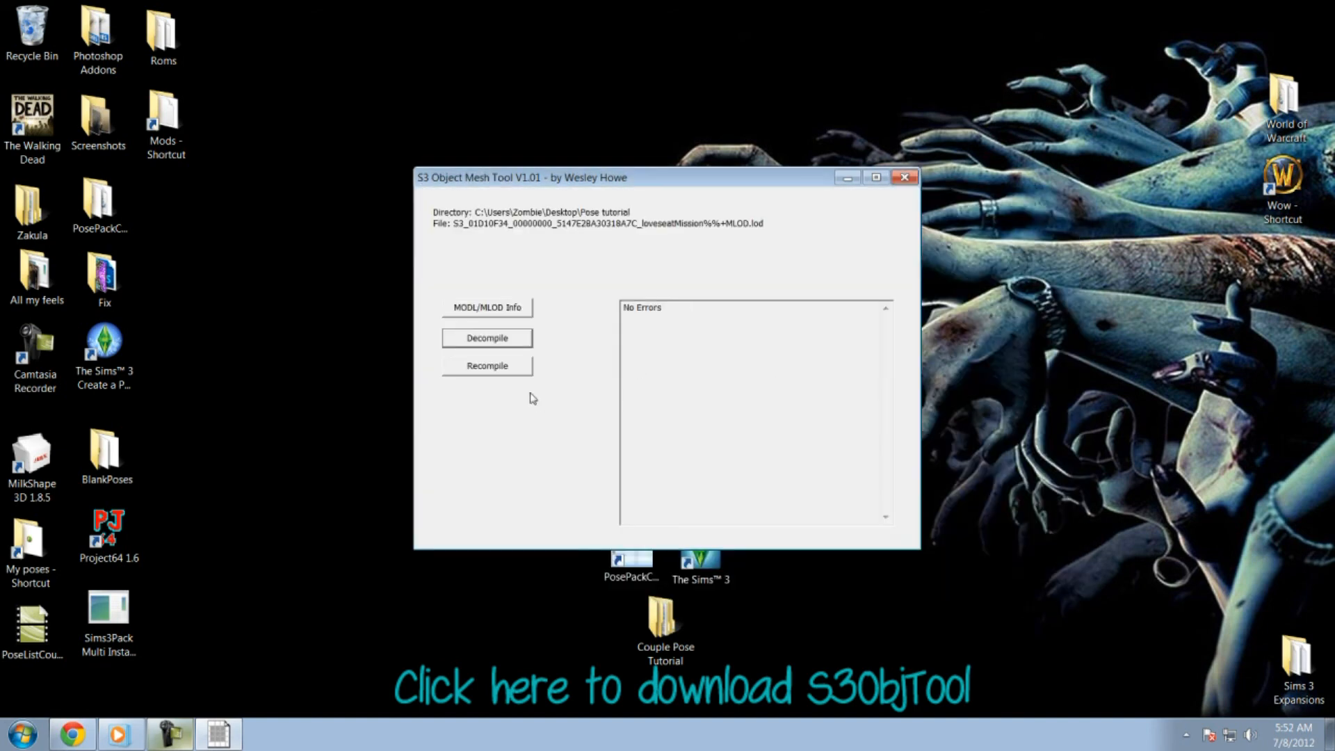
pyautogui.click(905, 178)
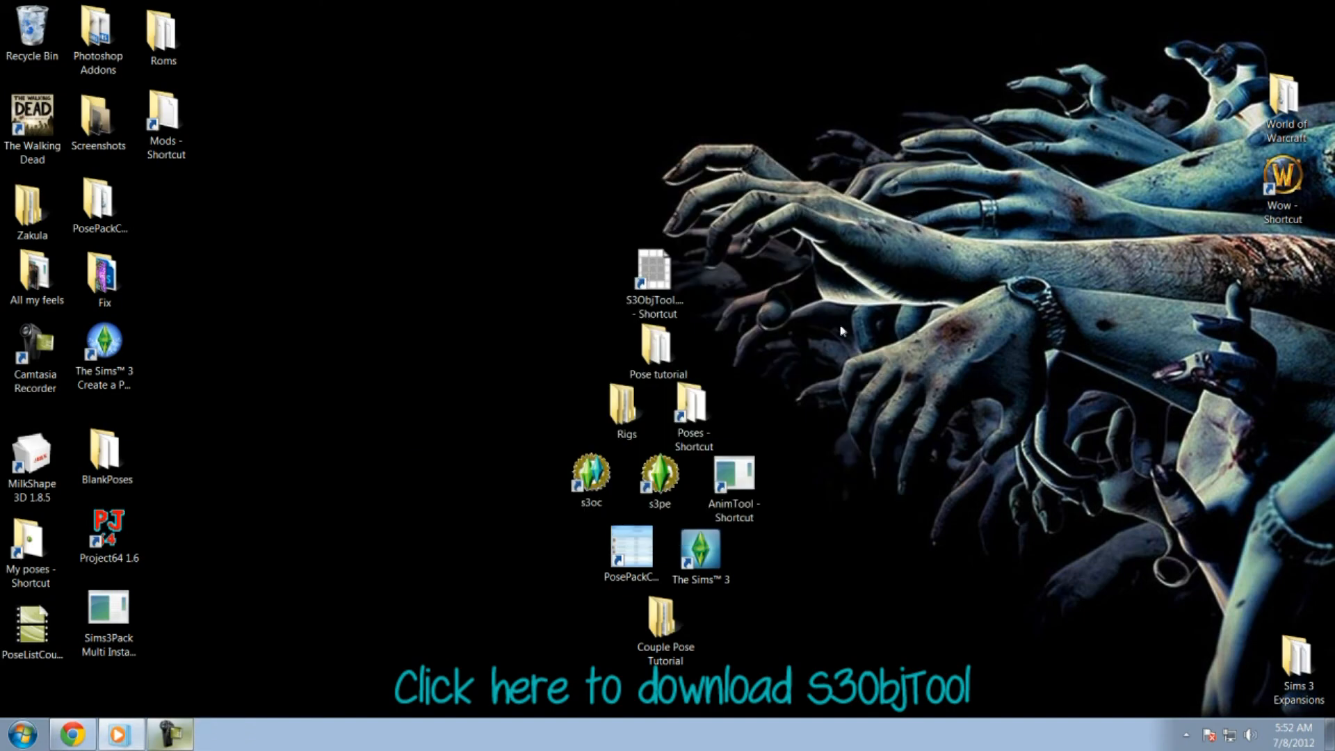
# - Check the decompiled loveseatMission files in the desktop's Pose tutorial folder, and close the folder window
pyautogui.doubleClick(677, 341)
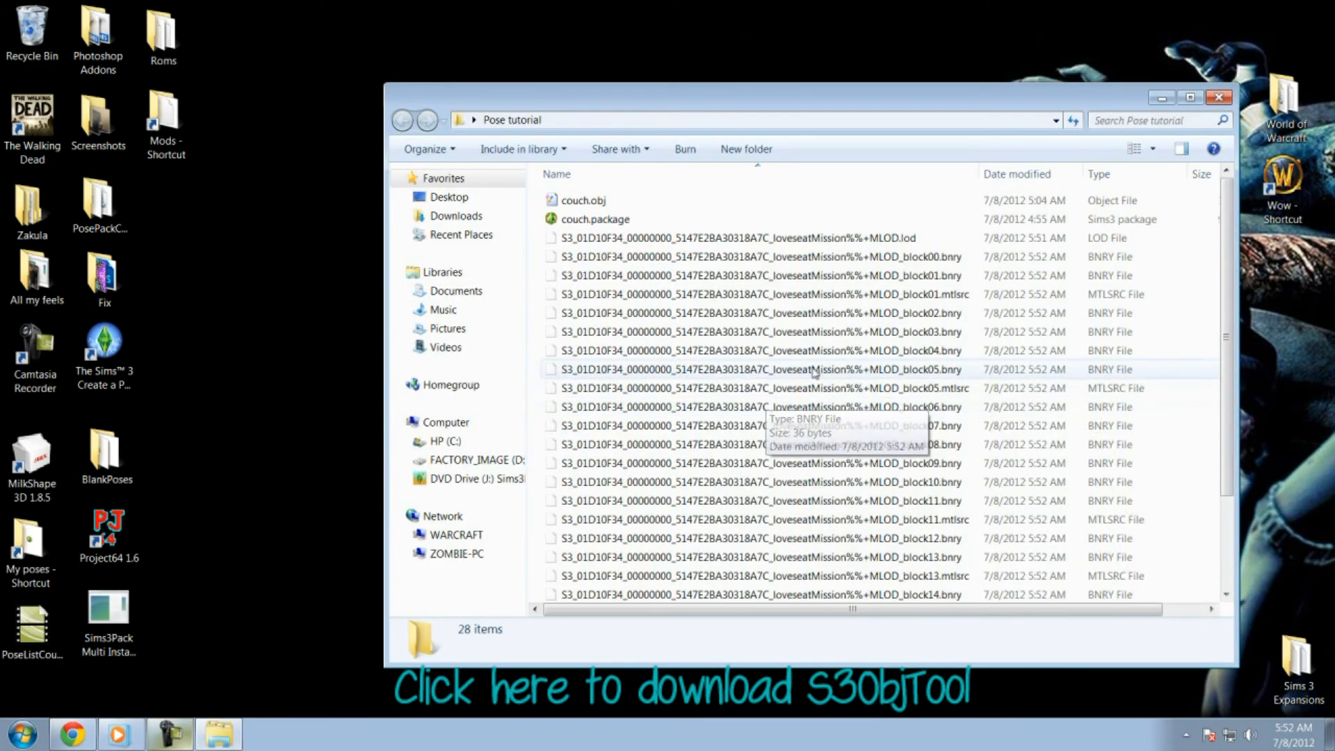
pyautogui.scroll(2, 709, 321)
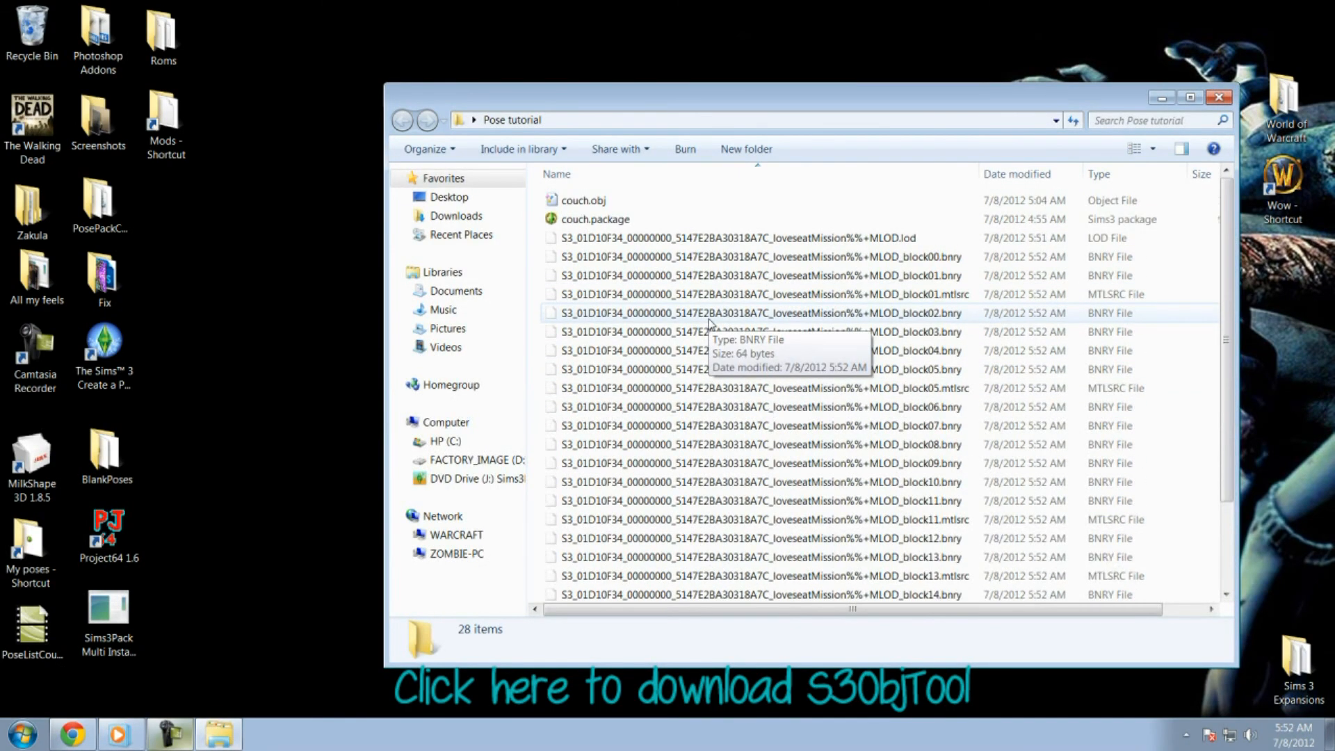
pyautogui.click(1218, 98)
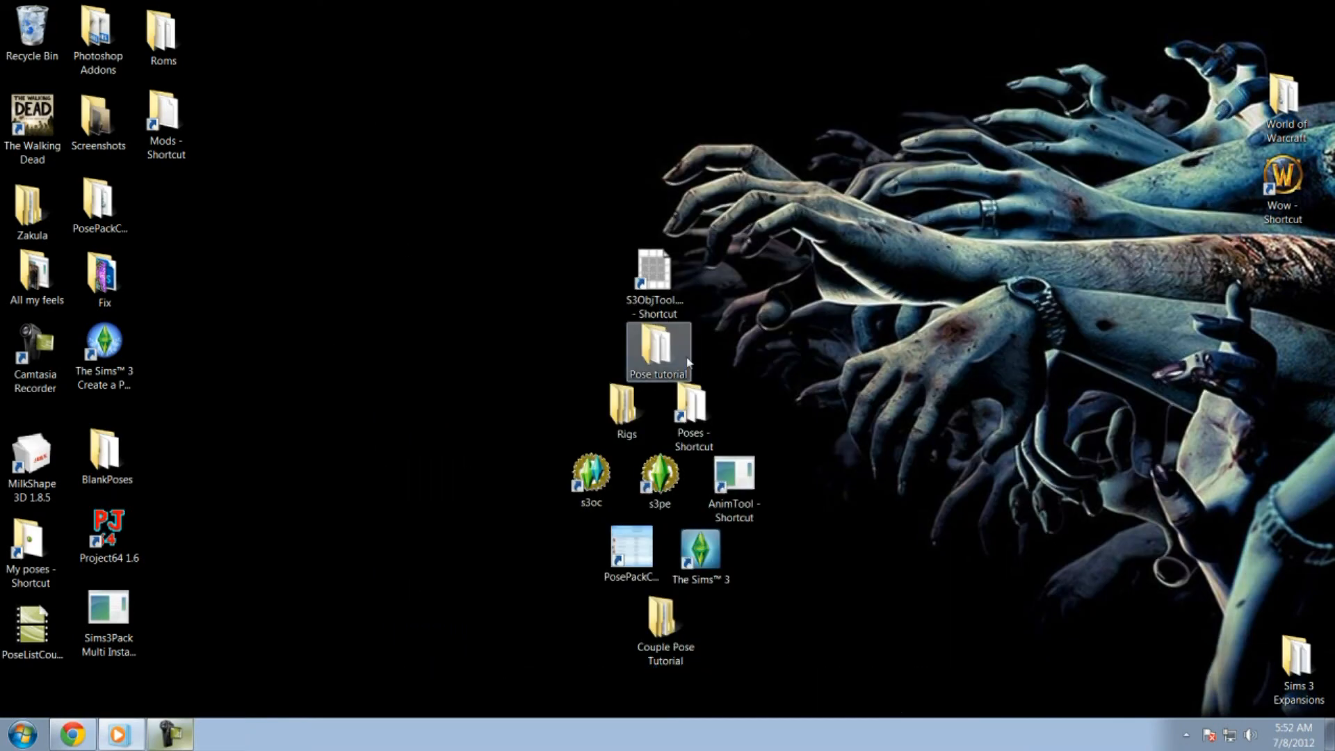
# - Launch MilkShape 3D and import the loveseatMission MLOD_filebase.s3asc file from the Pose tutorial folder with Sims3 Object Import V1.00
pyautogui.doubleClick(31, 462)
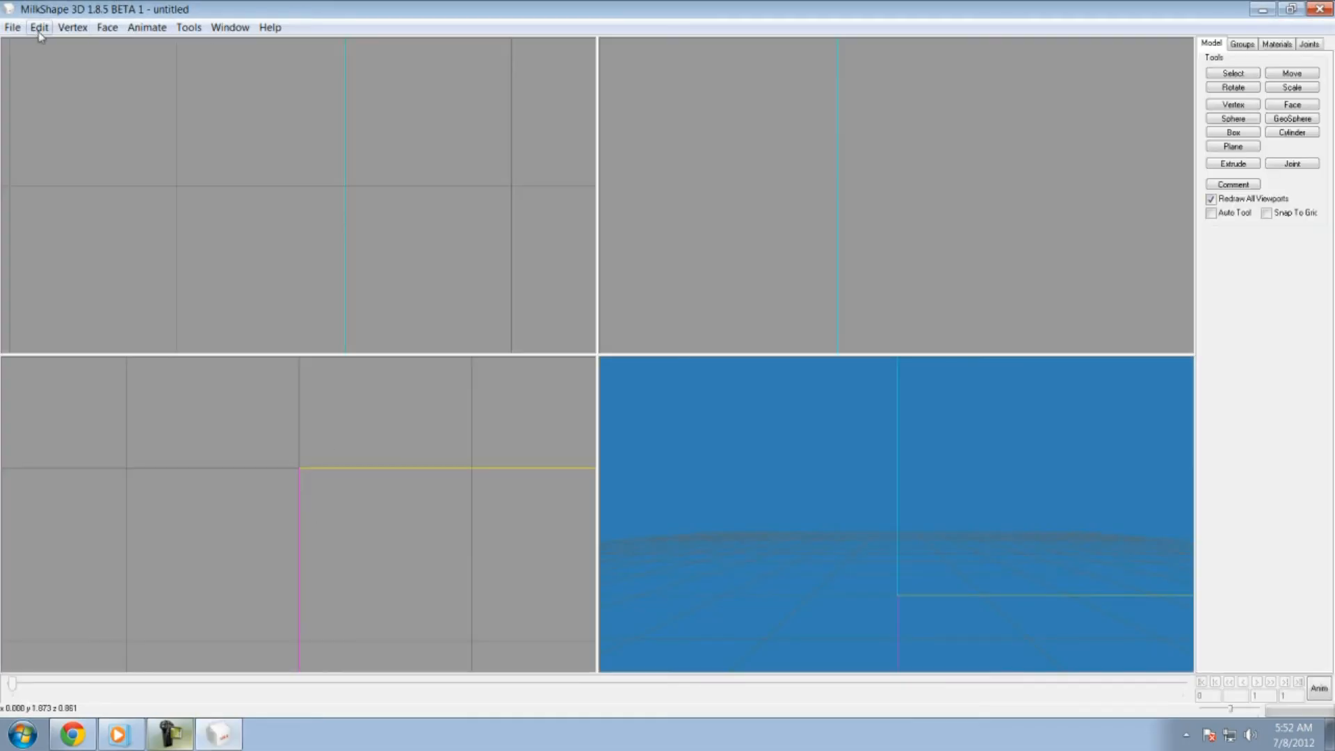
pyautogui.click(13, 27)
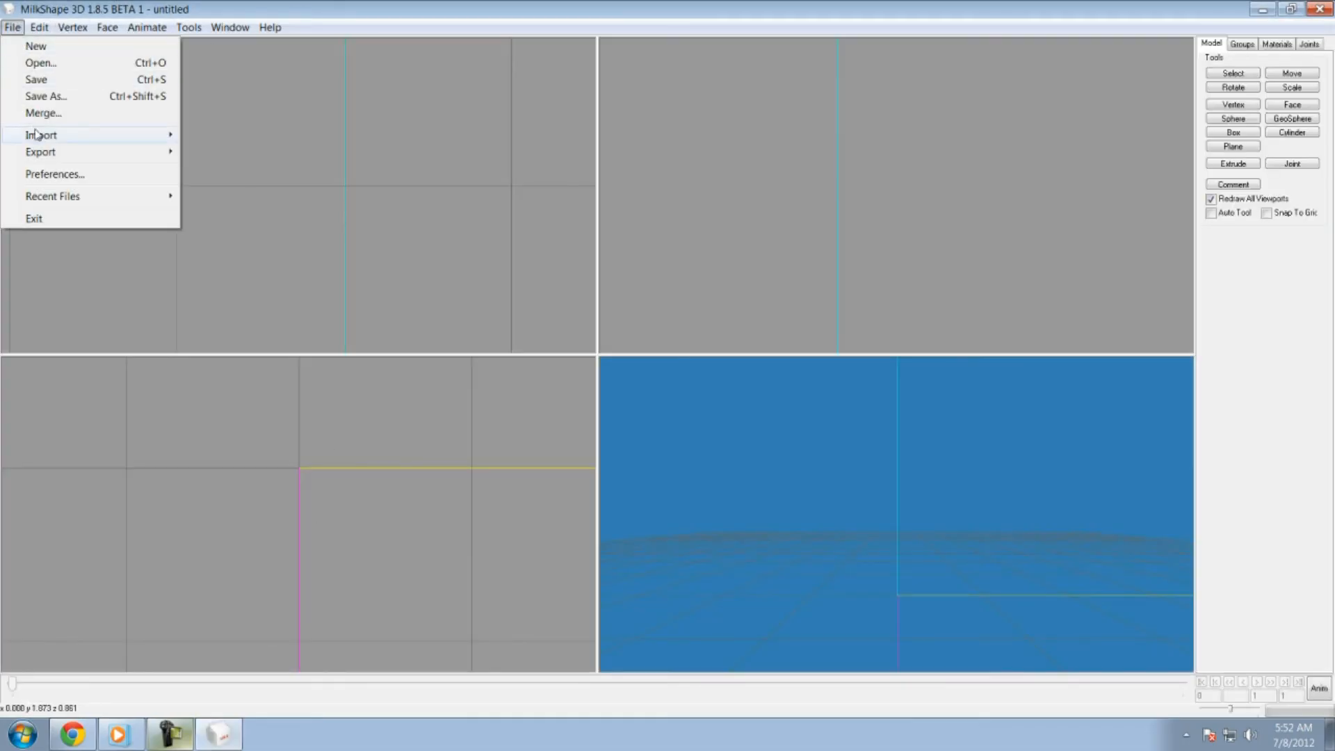
pyautogui.moveTo(89, 135)
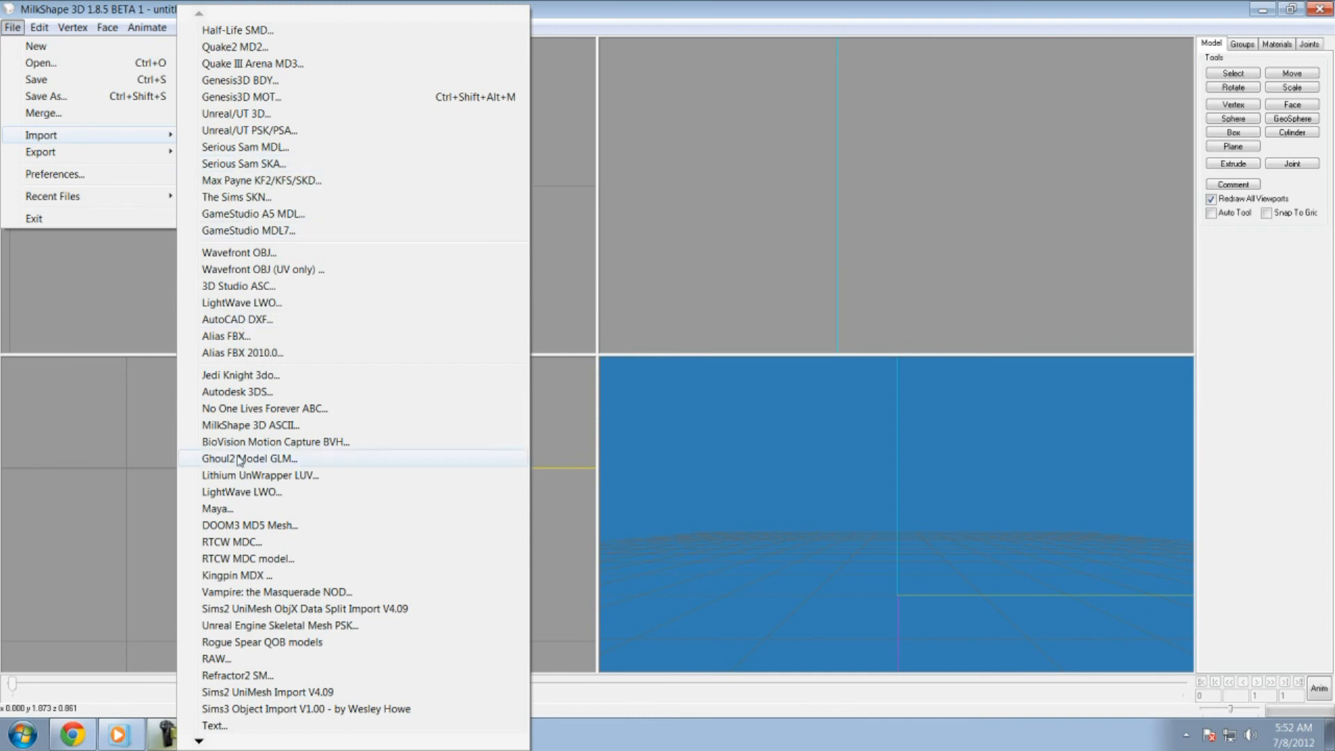
pyautogui.click(270, 711)
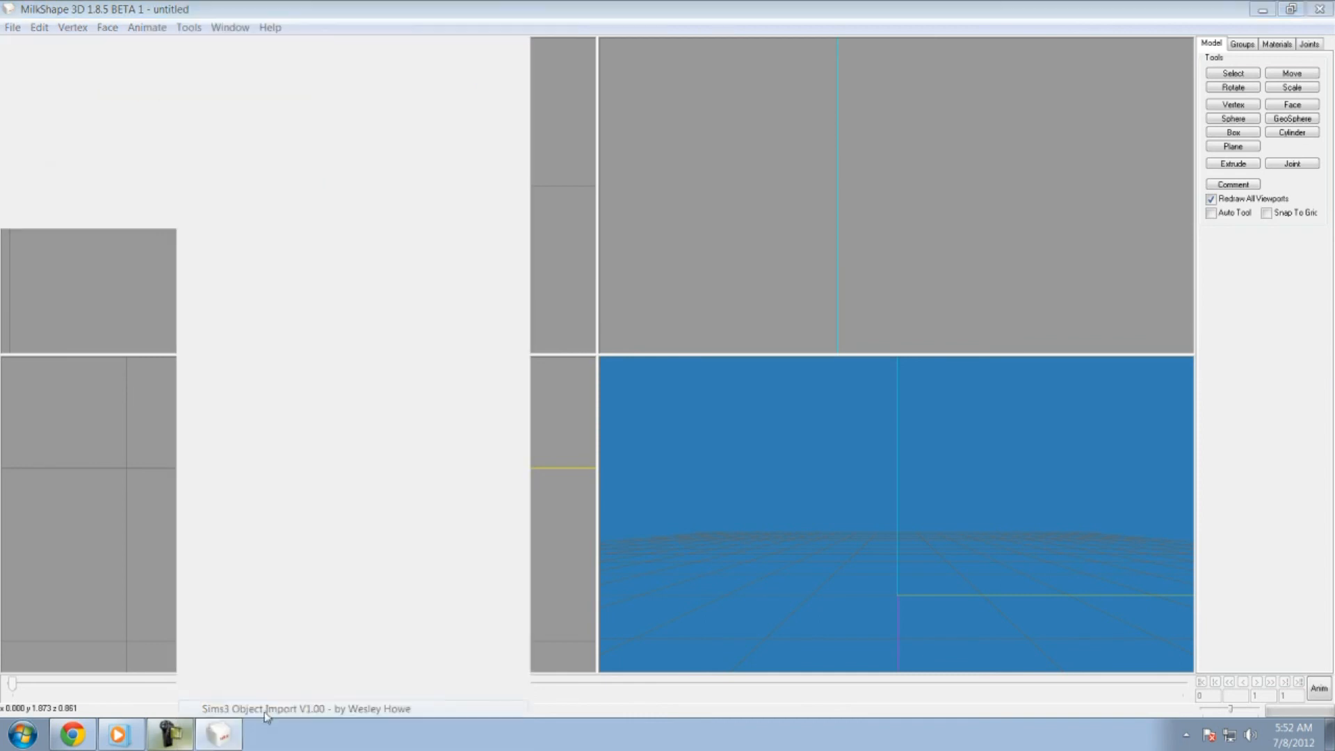
pyautogui.click(70, 158)
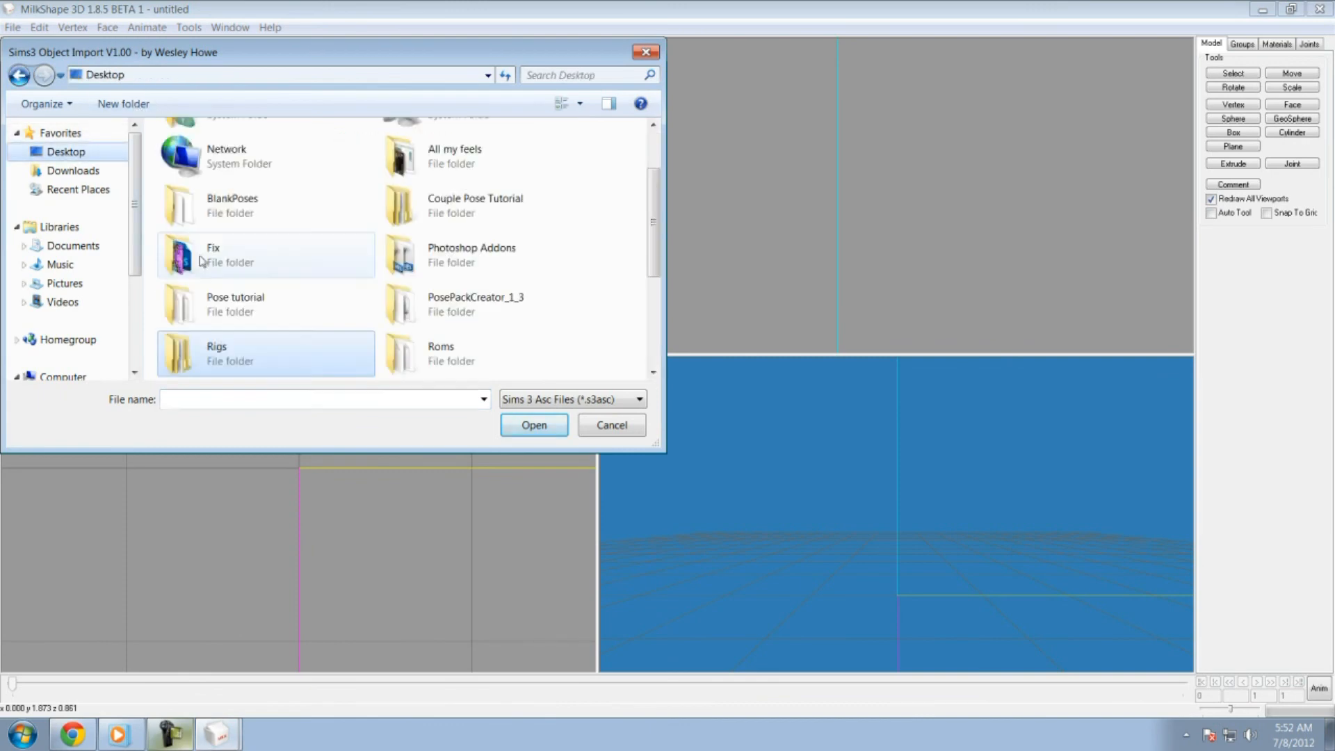
pyautogui.doubleClick(245, 307)
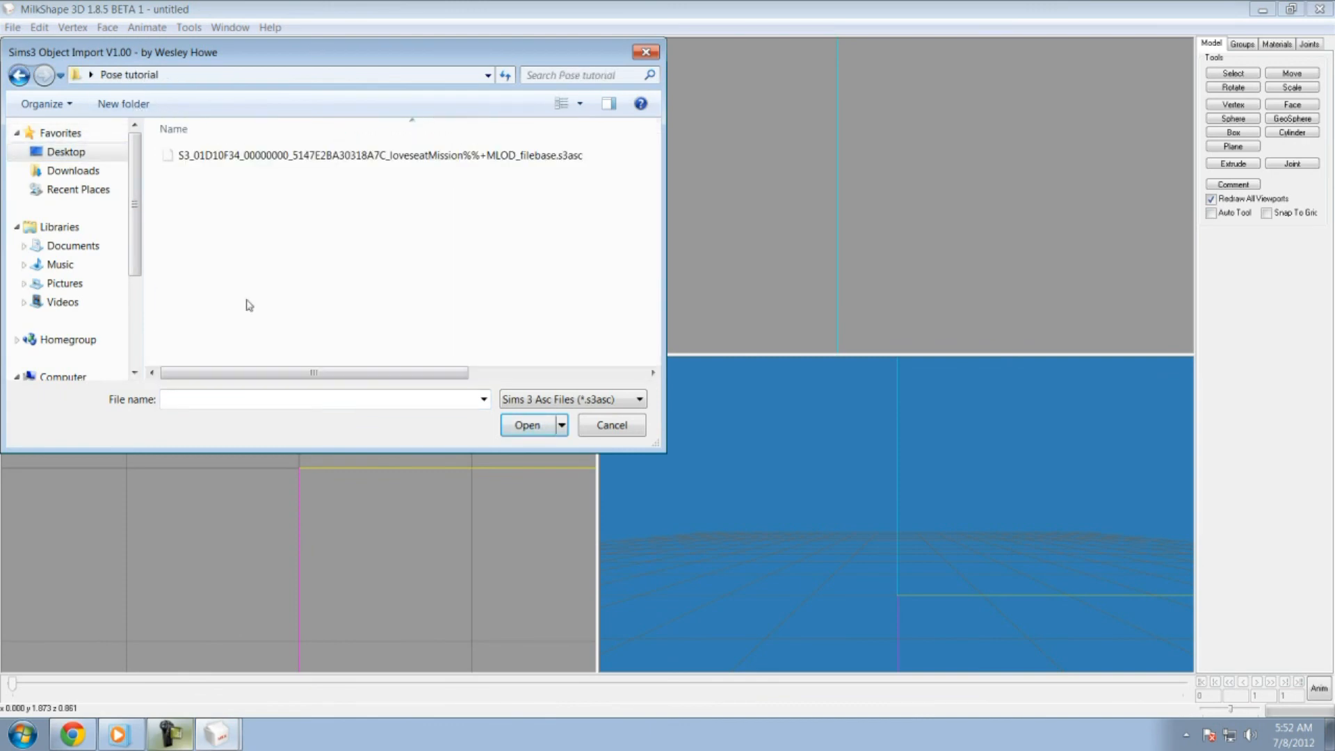
pyautogui.doubleClick(428, 156)
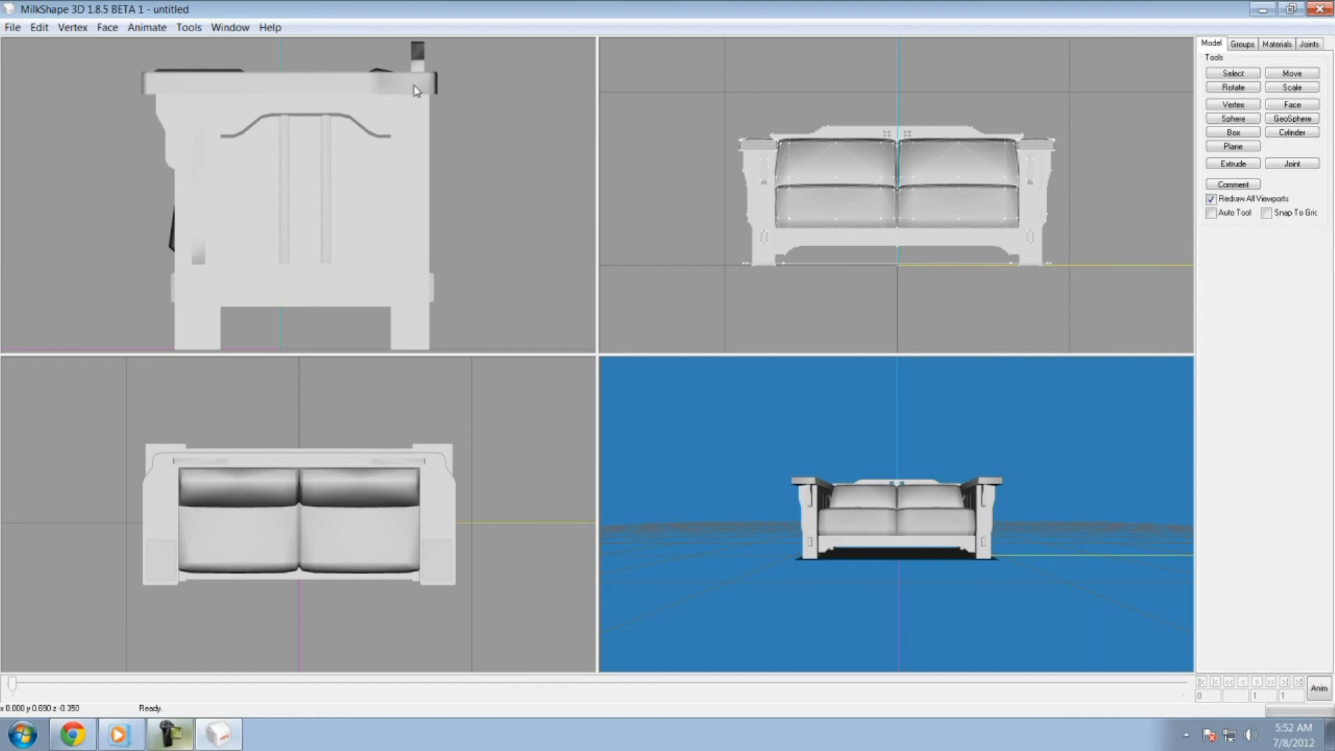
# - Start a Wavefront OBJ export of the loveseat to the Pose tutorial folder, cancel it, and close MilkShape
pyautogui.click(12, 27)
pyautogui.moveTo(56, 152)
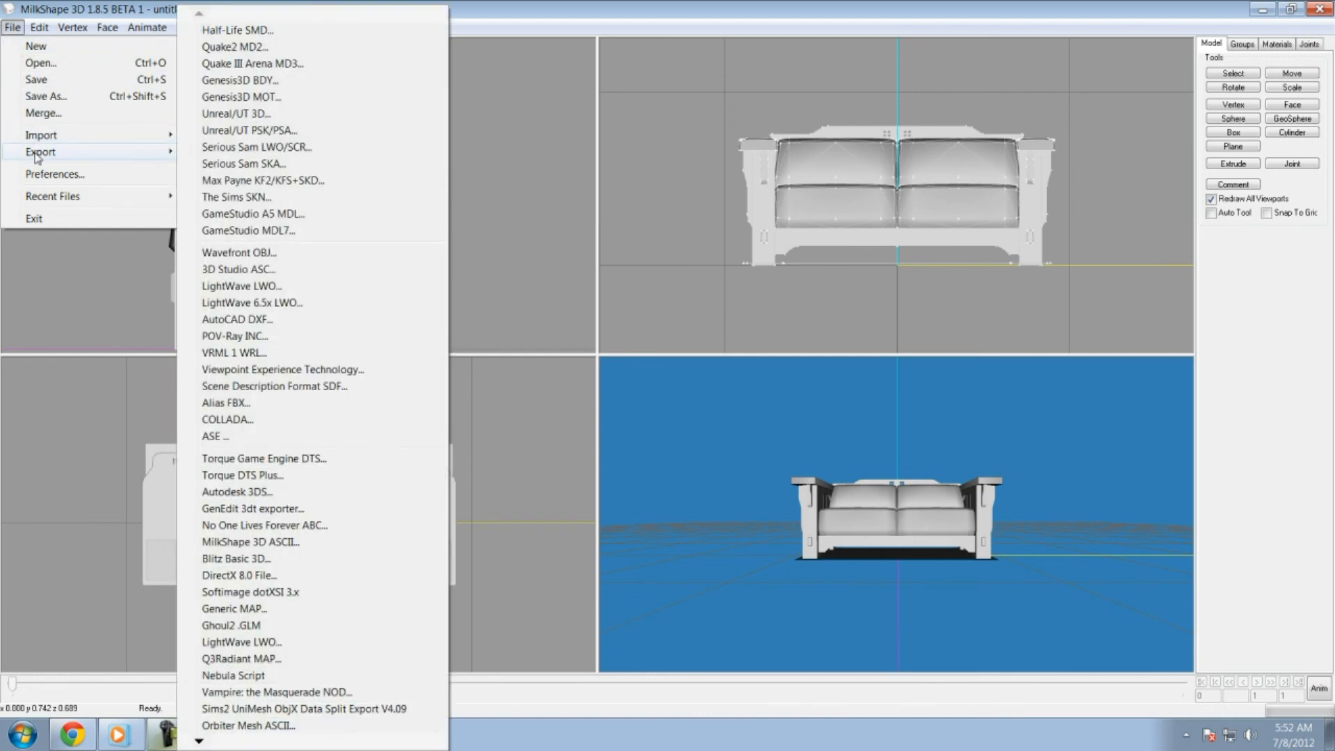
pyautogui.click(236, 253)
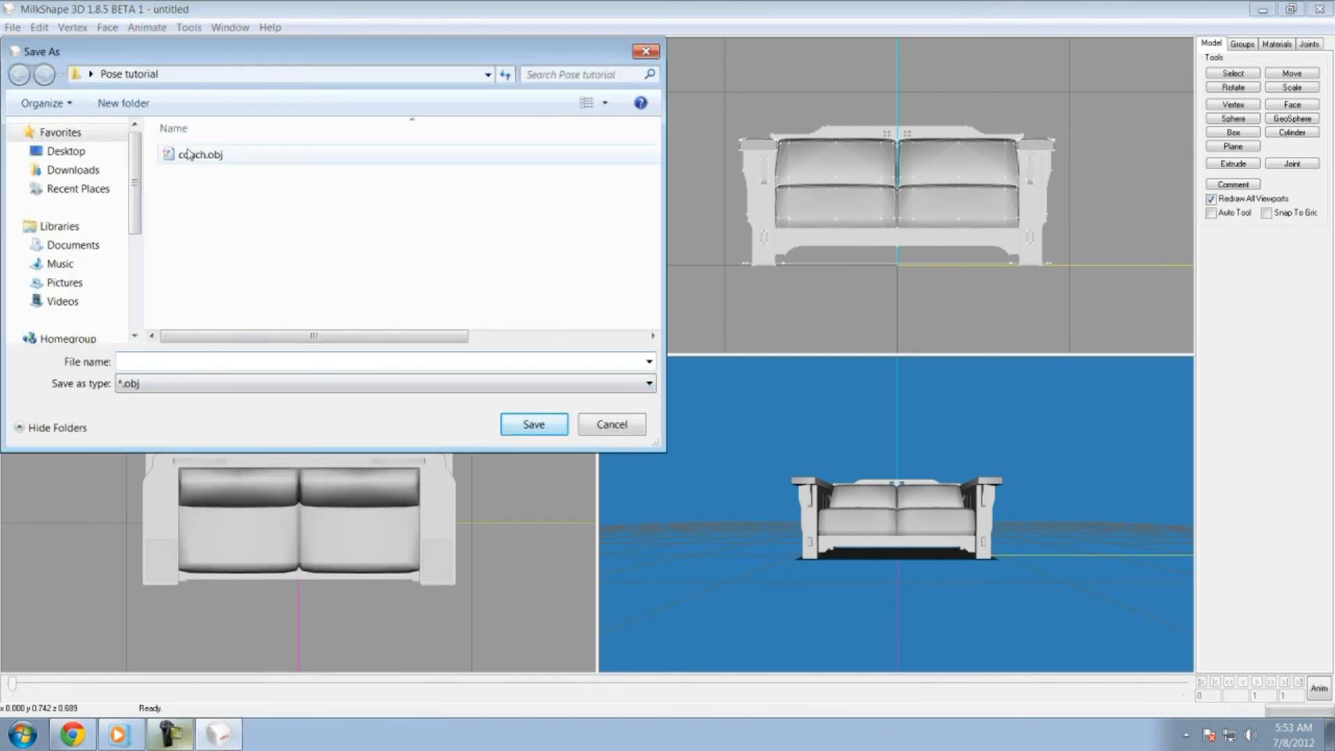
pyautogui.click(646, 51)
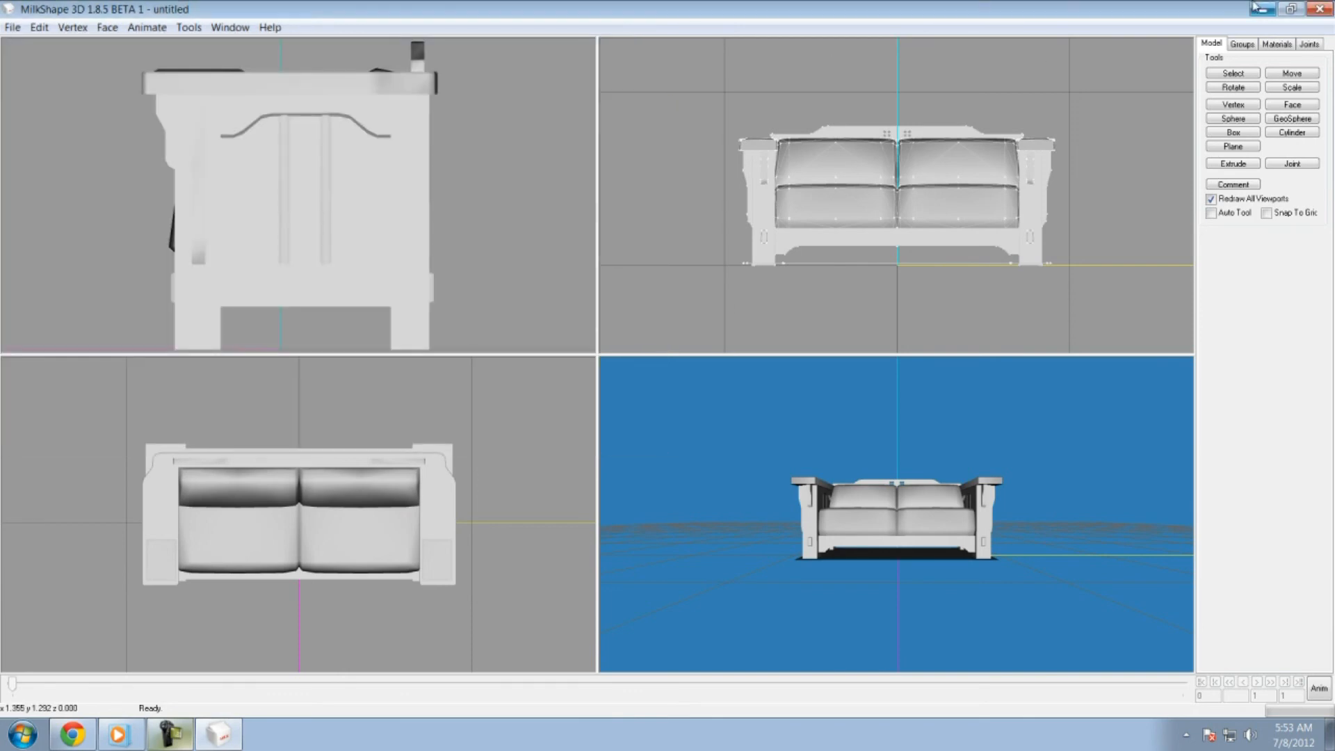
pyautogui.click(1329, 10)
pyautogui.click(703, 424)
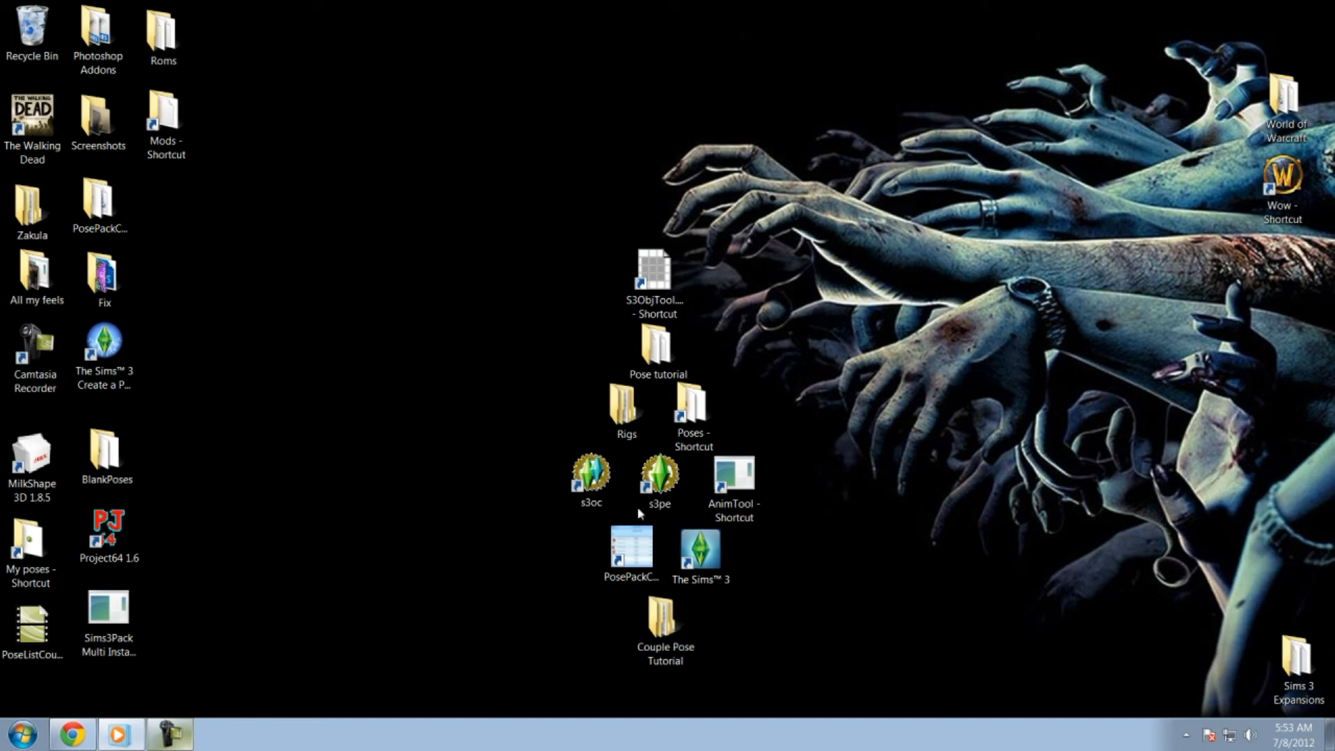
# - Open am_body_4_anim_20110504.ms3d from the Male folder under Rigs > MilkShape, and close the folder window
pyautogui.doubleClick(626, 417)
pyautogui.doubleClick(604, 219)
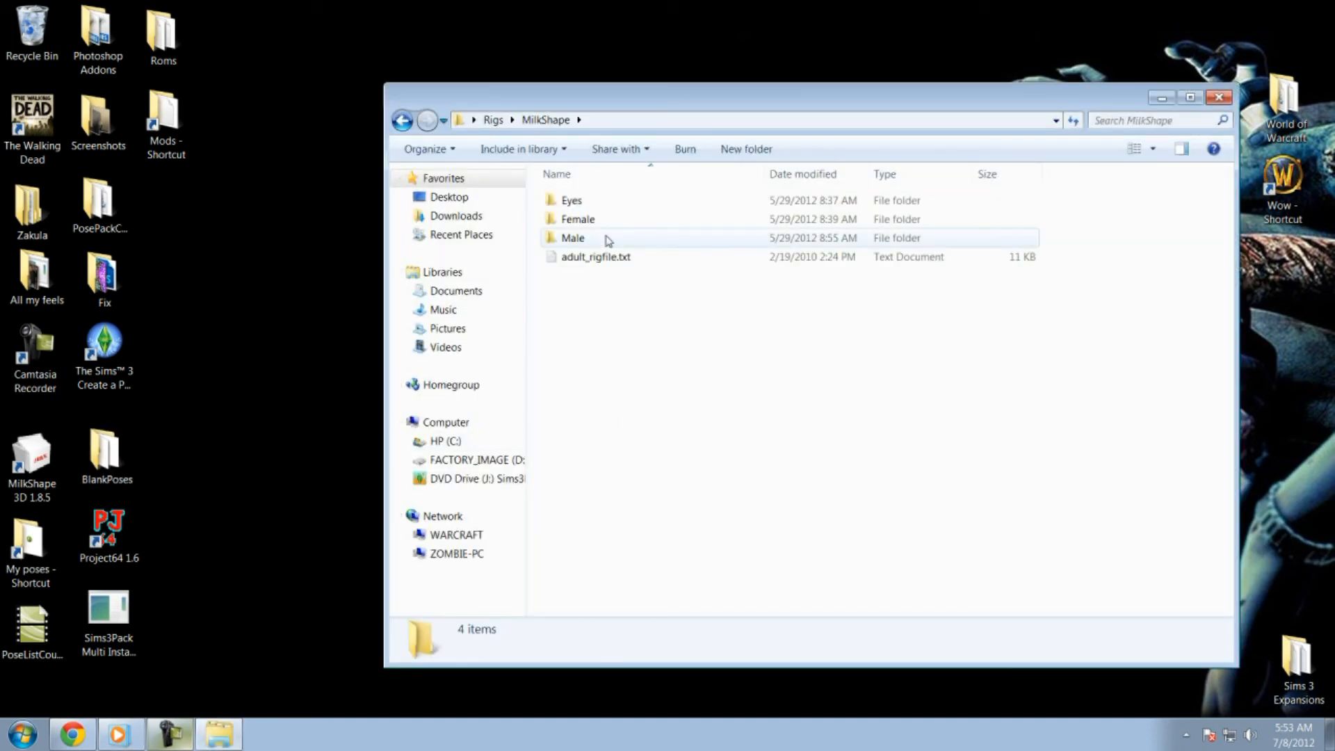
pyautogui.doubleClick(608, 239)
pyautogui.doubleClick(650, 221)
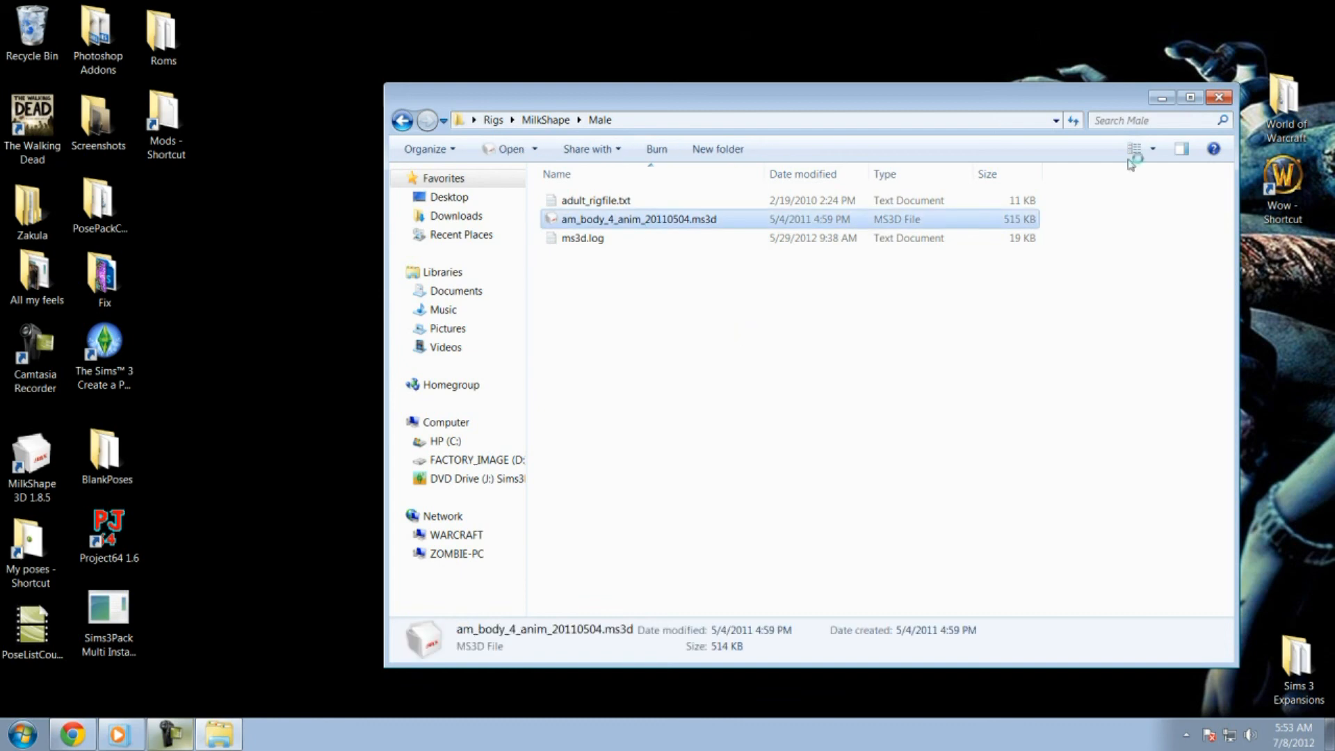
pyautogui.click(1217, 96)
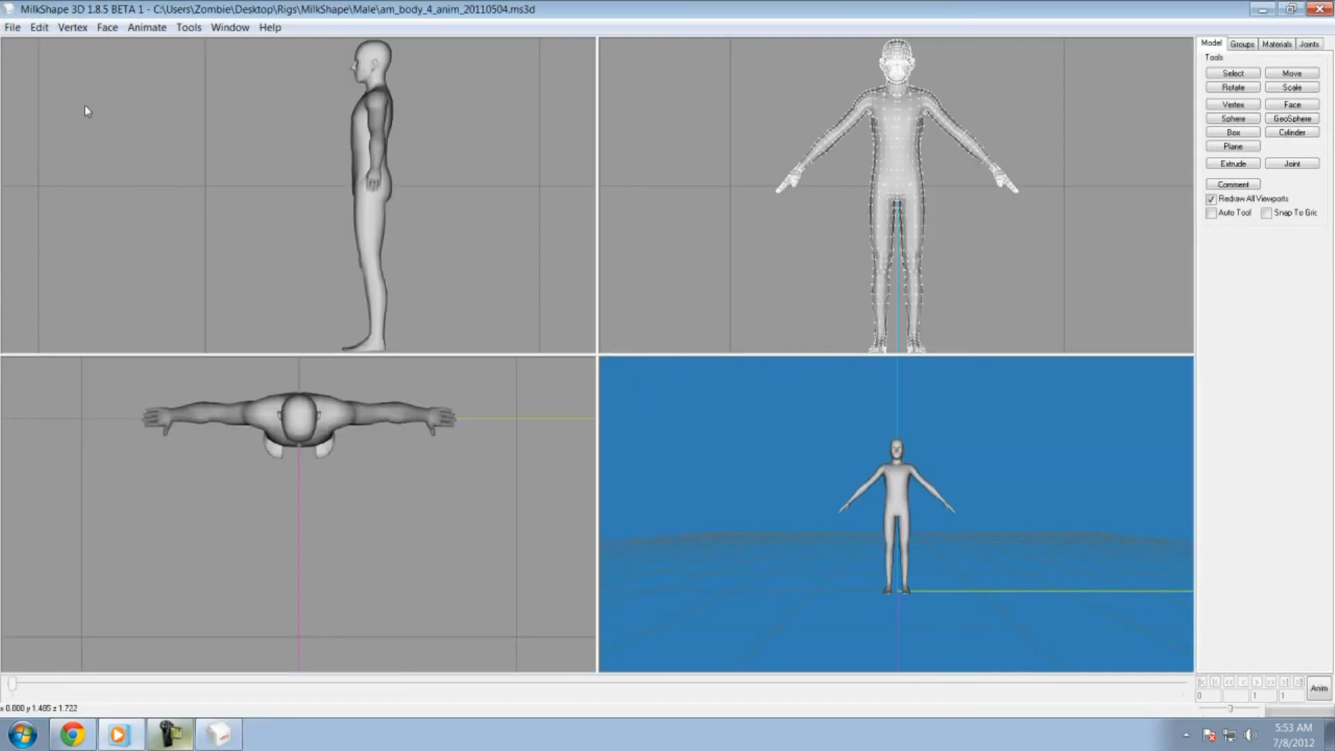
# - Import the Half-Life SMD file from Couple Pose Tutorial's Male folder onto the male rig, declining to append its animation
pyautogui.click(13, 27)
pyautogui.moveTo(42, 135)
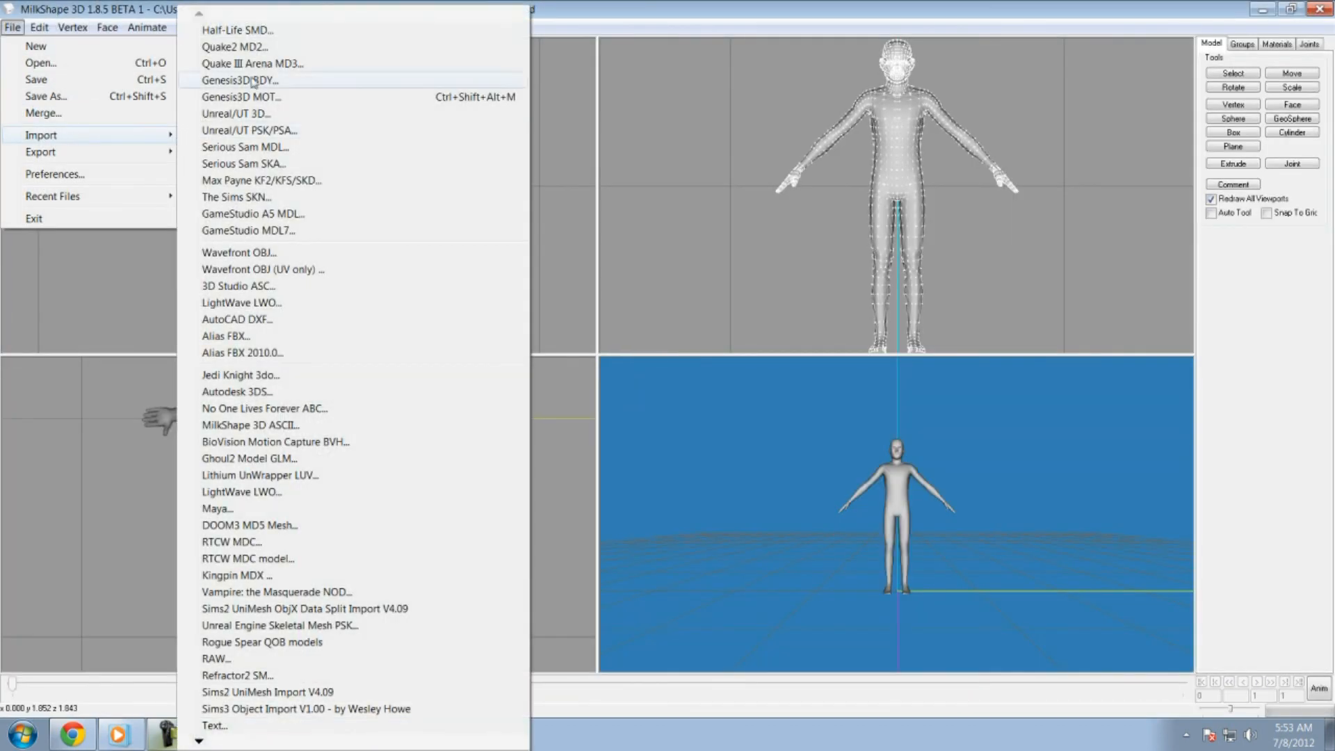
pyautogui.click(233, 30)
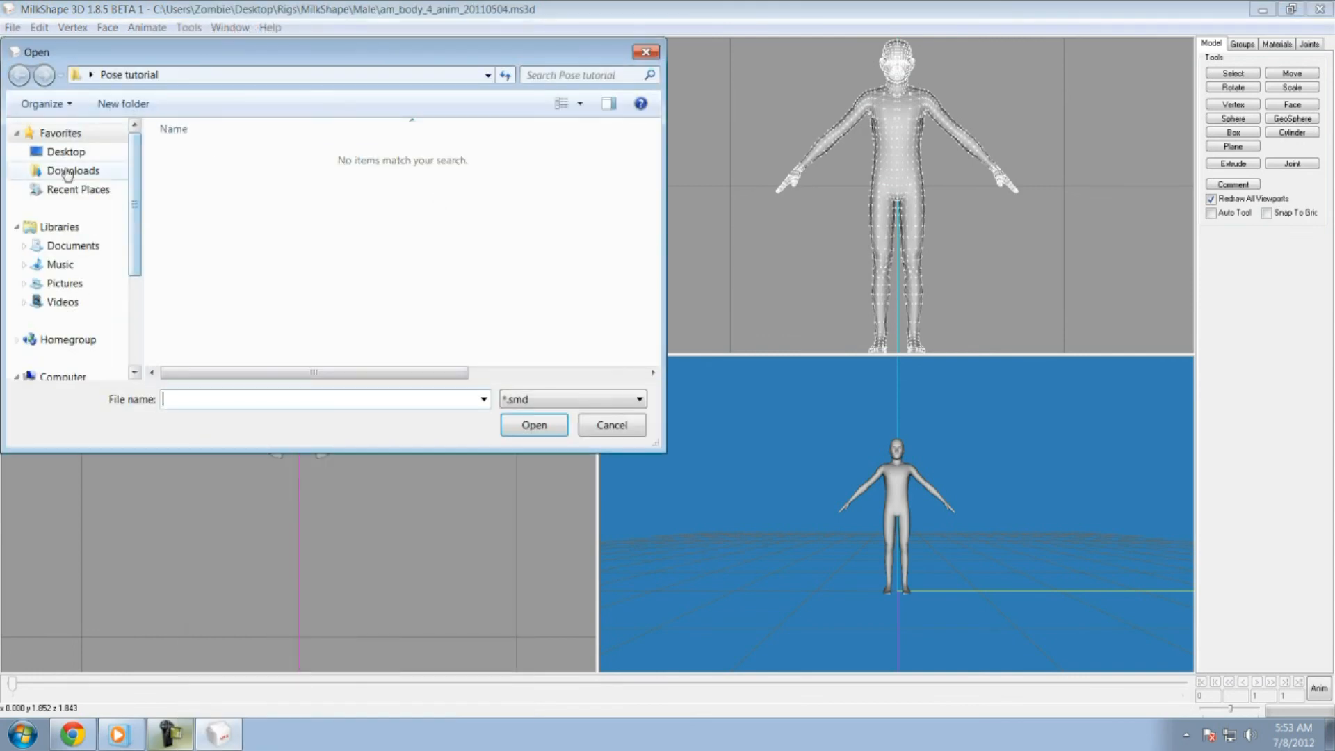
pyautogui.click(66, 151)
pyautogui.click(429, 355)
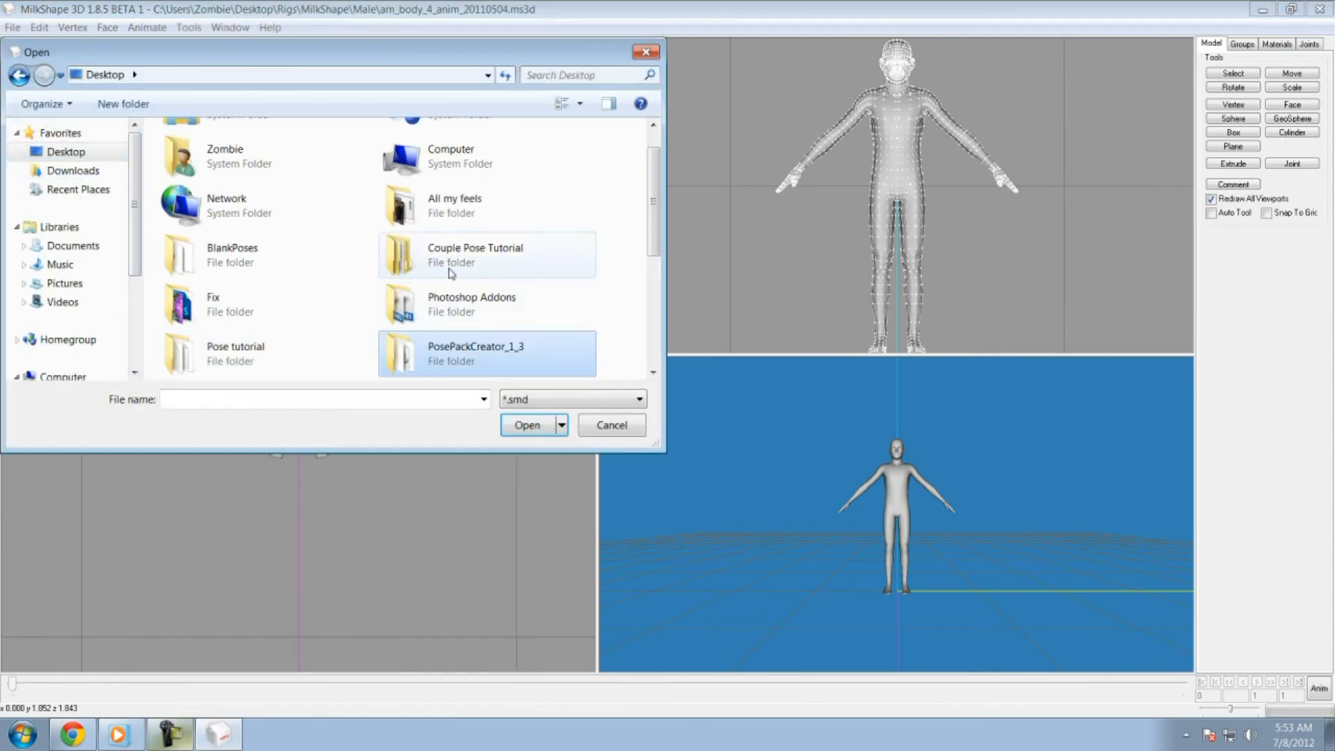
pyautogui.doubleClick(450, 271)
pyautogui.doubleClick(194, 170)
pyautogui.doubleClick(282, 153)
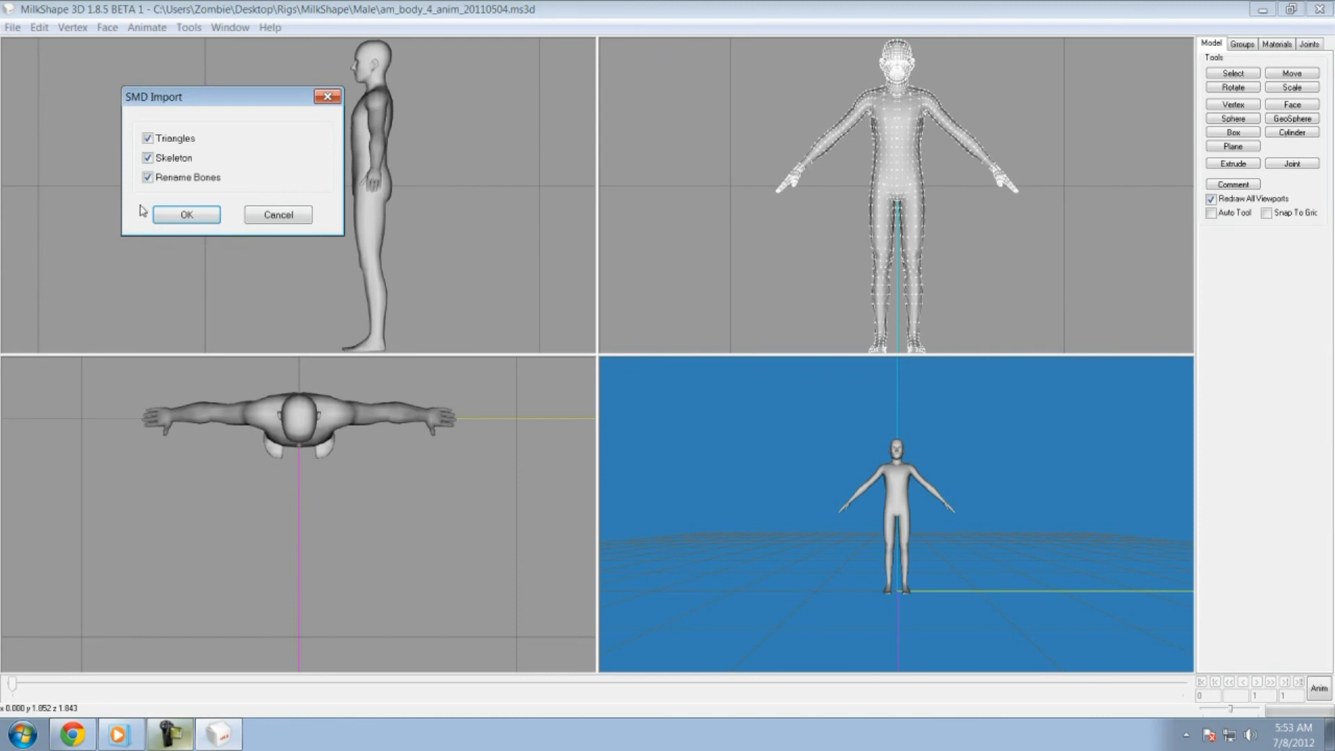
pyautogui.click(175, 214)
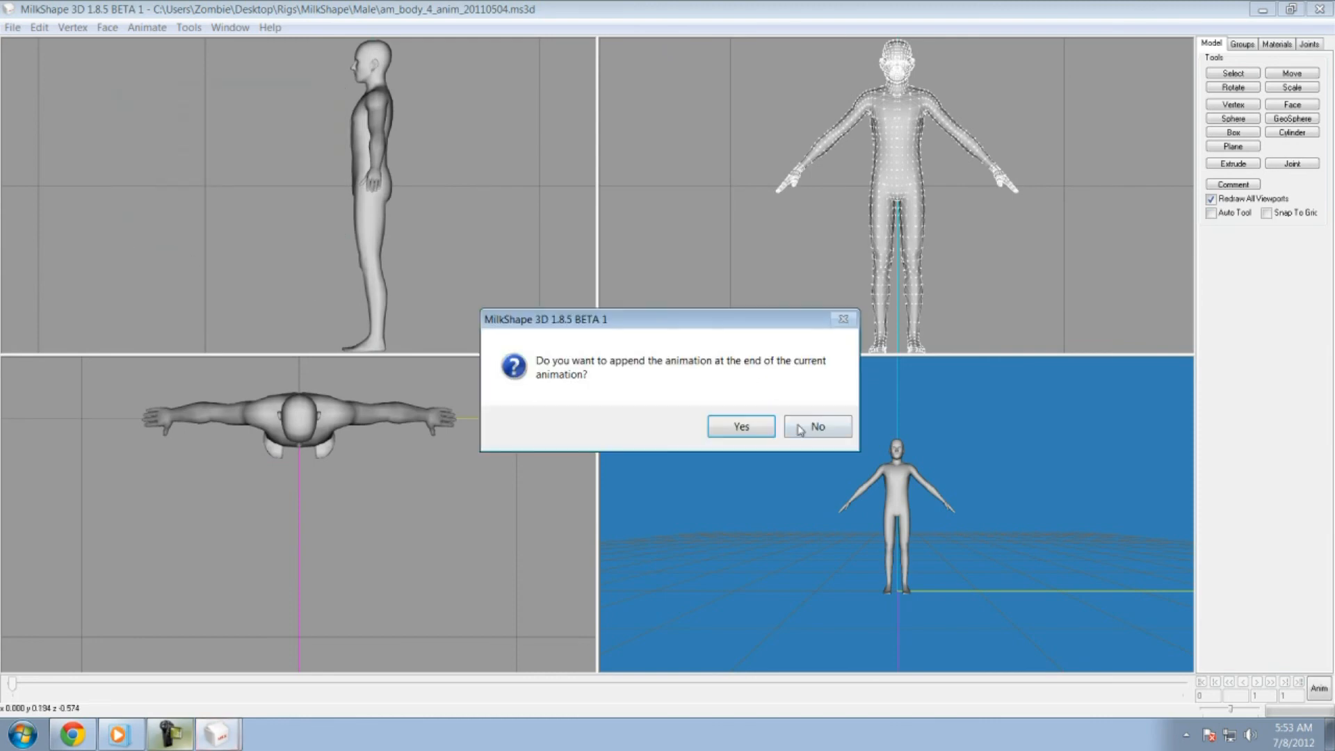
pyautogui.click(788, 424)
# - Import couch.obj from the desktop's Pose tutorial folder into the rig scene as a Wavefront OBJ
pyautogui.click(12, 27)
pyautogui.moveTo(41, 135)
pyautogui.click(236, 254)
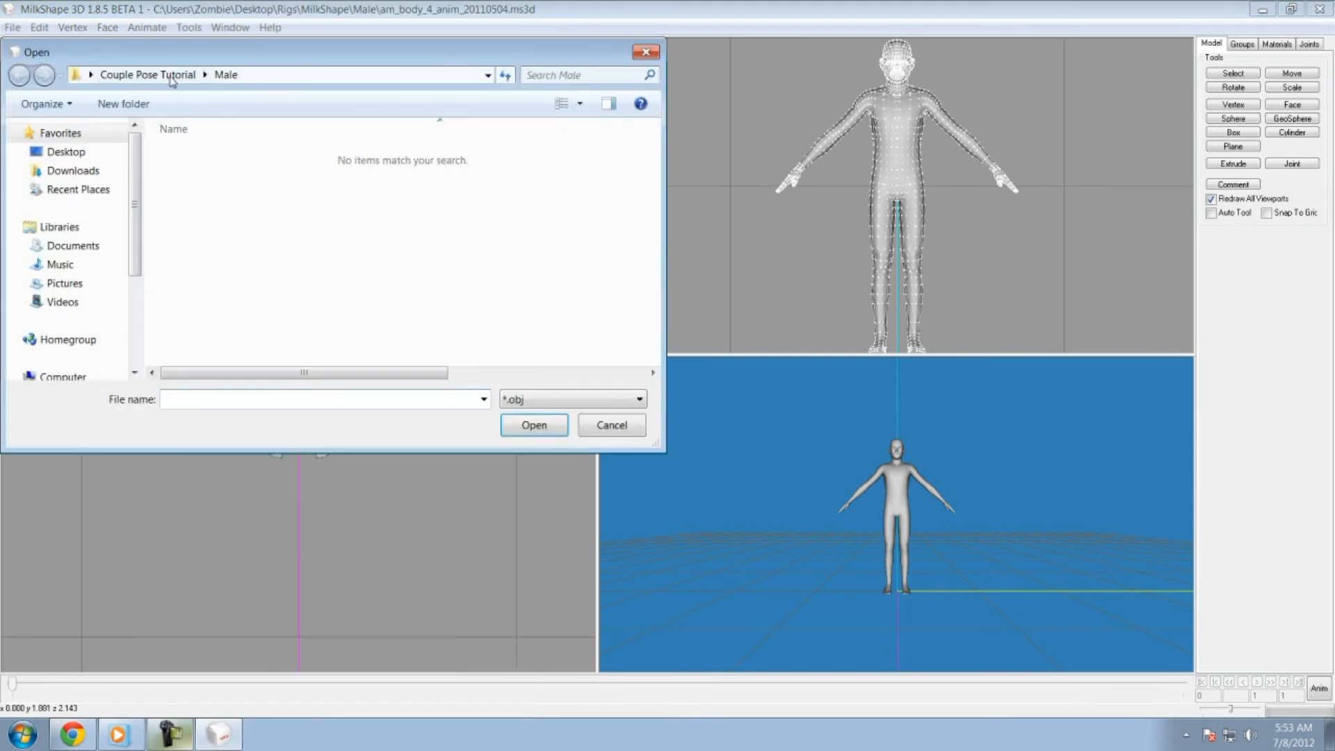
pyautogui.click(104, 75)
pyautogui.click(92, 75)
pyautogui.click(102, 105)
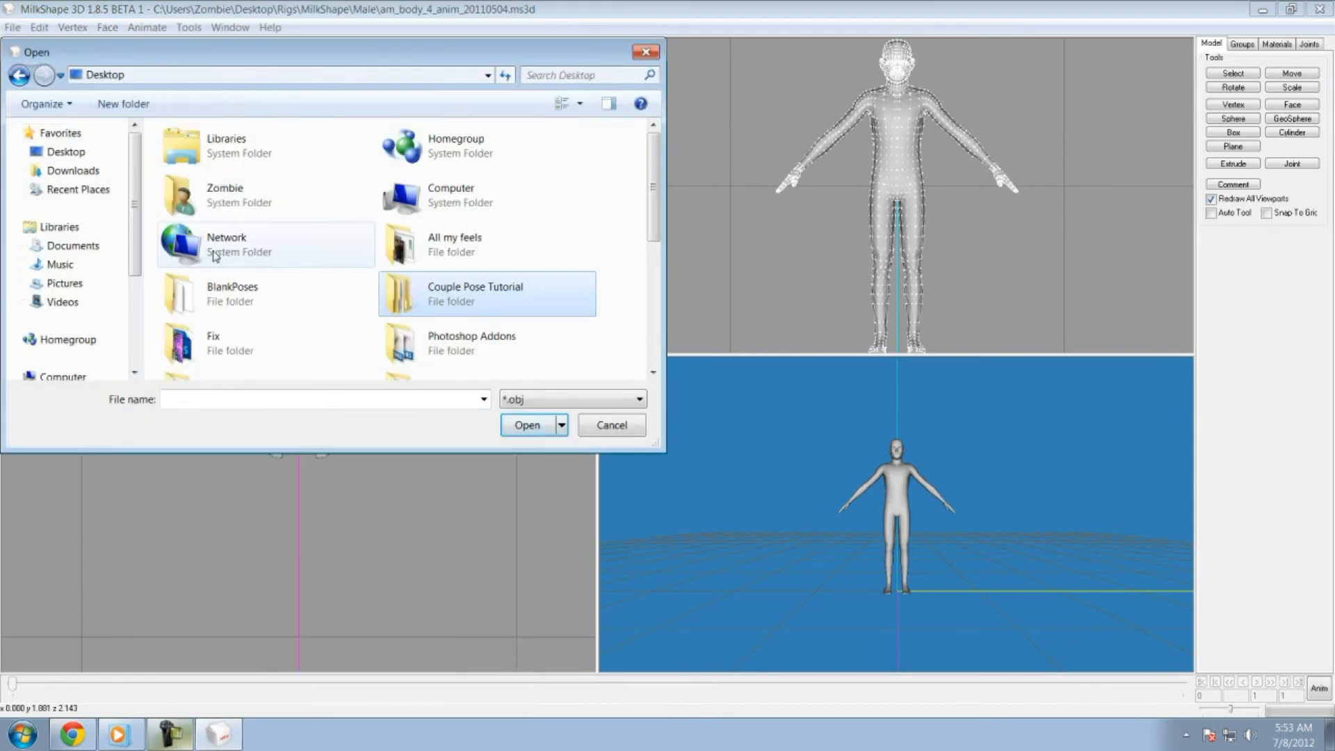
pyautogui.scroll(-3, 272, 367)
pyautogui.doubleClick(253, 255)
pyautogui.doubleClick(236, 164)
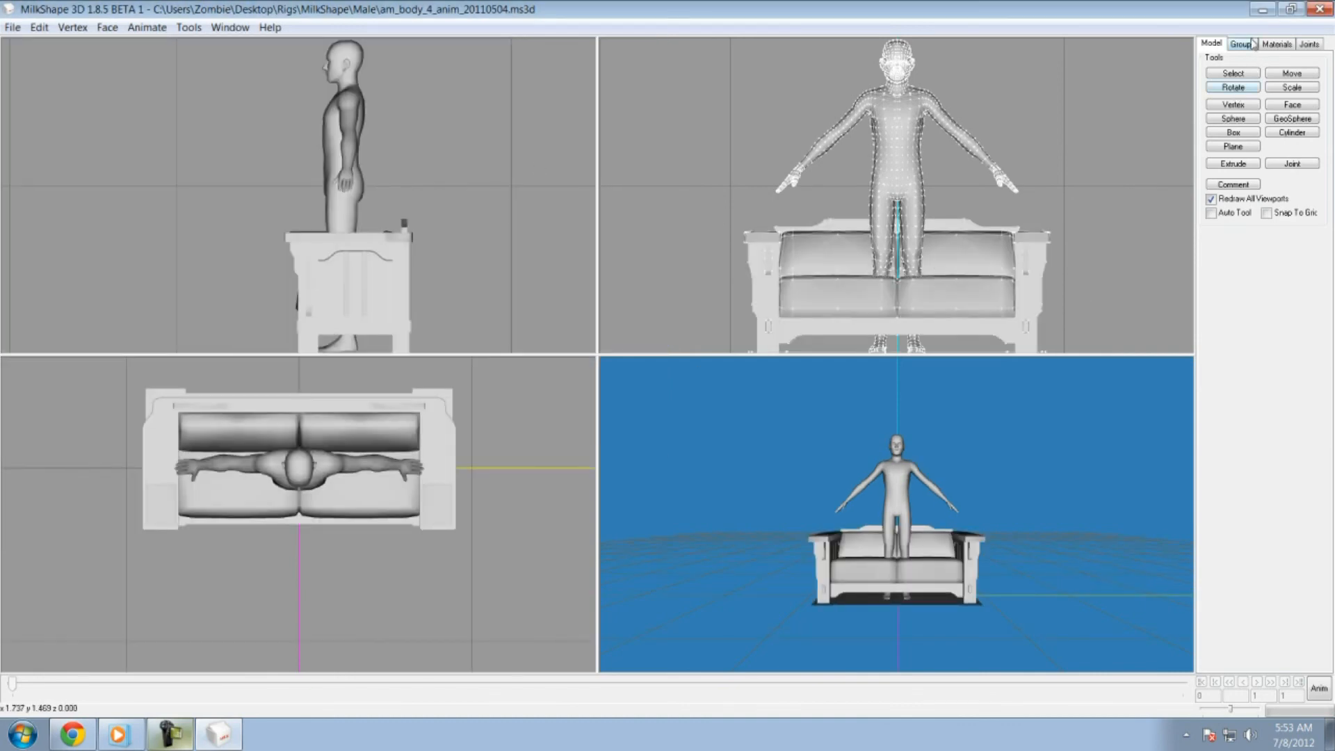
# - With animation mode on, move the figure's b__ROOT__ joint down and forward to the front edge of the couch seat
pyautogui.click(1310, 44)
pyautogui.moveTo(1321, 124); pyautogui.dragTo(1320, 74)
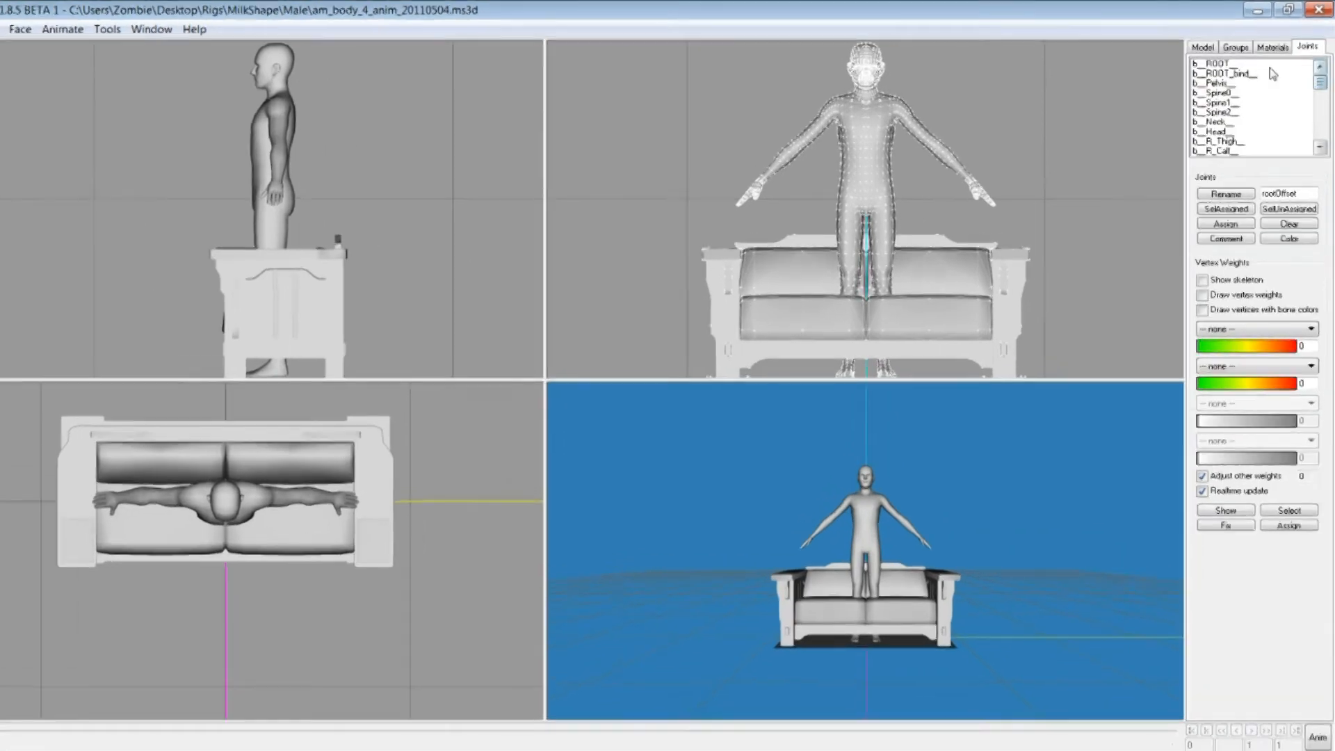
pyautogui.click(1169, 91)
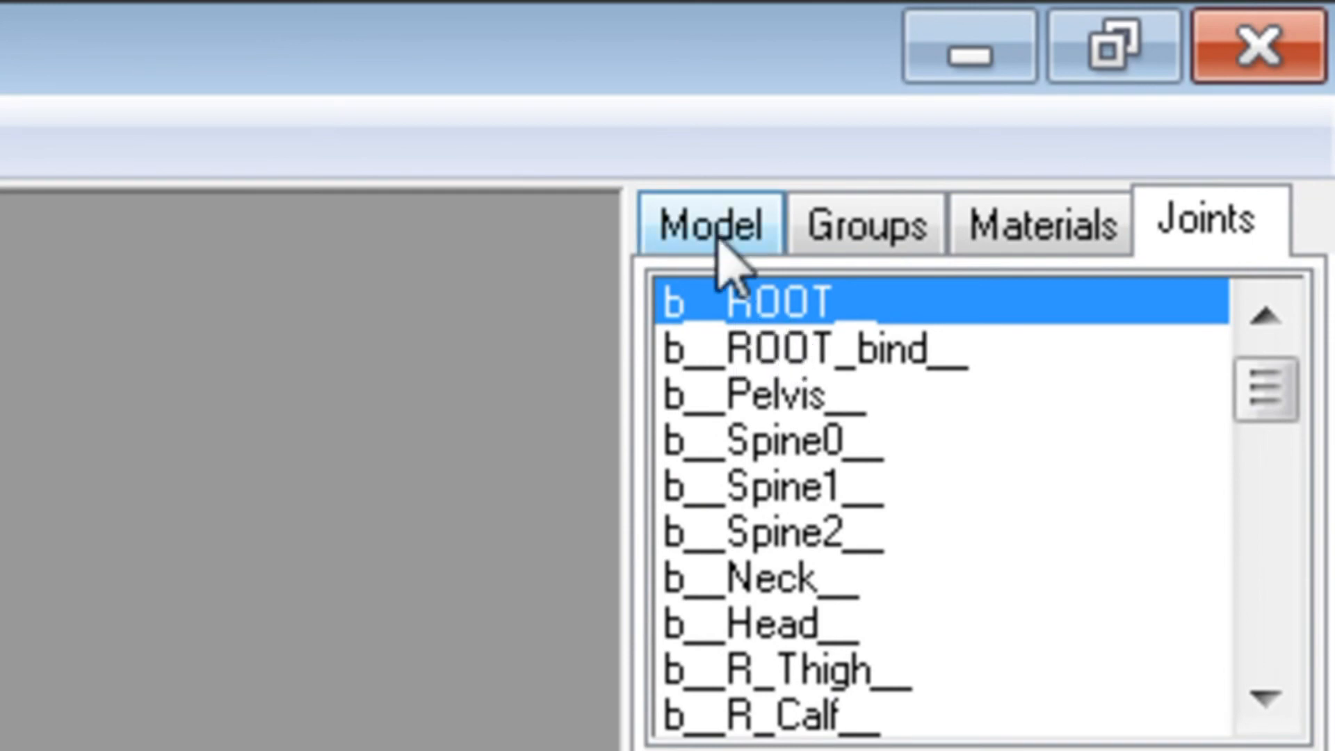
pyautogui.click(715, 239)
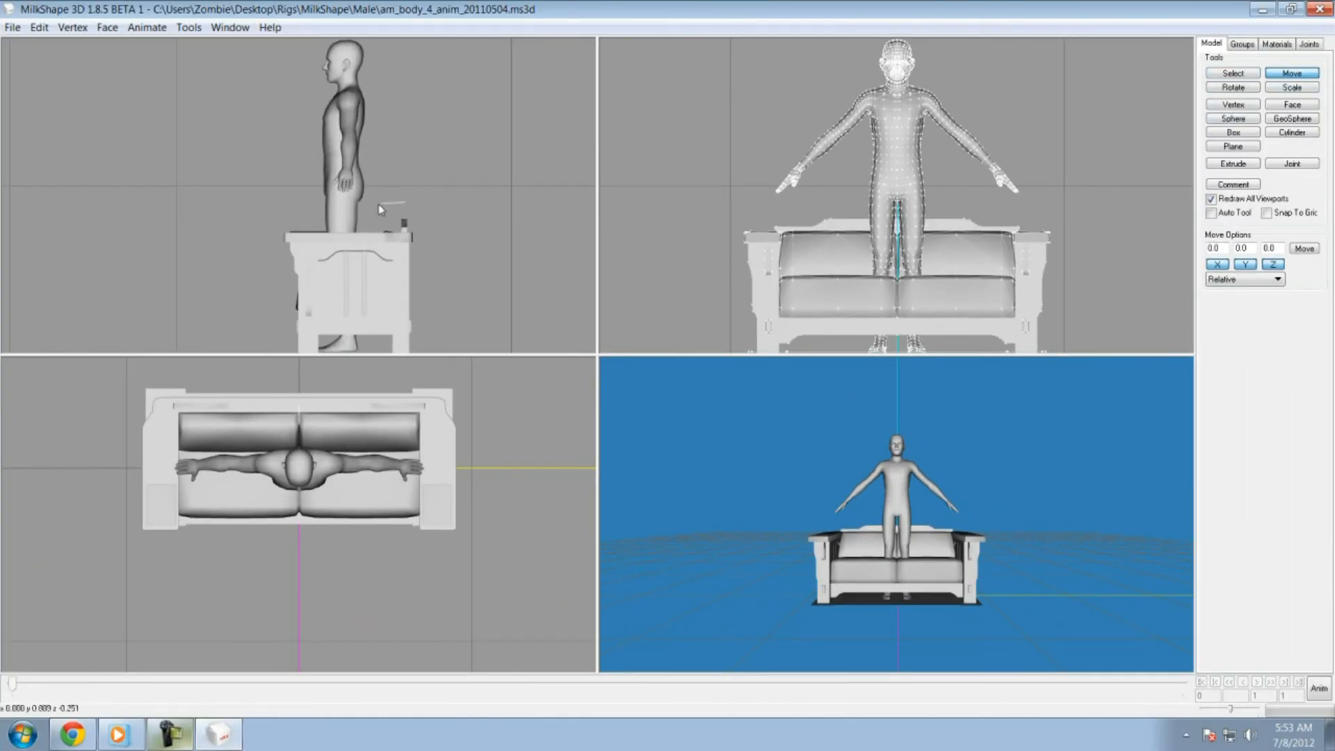
pyautogui.click(1318, 692)
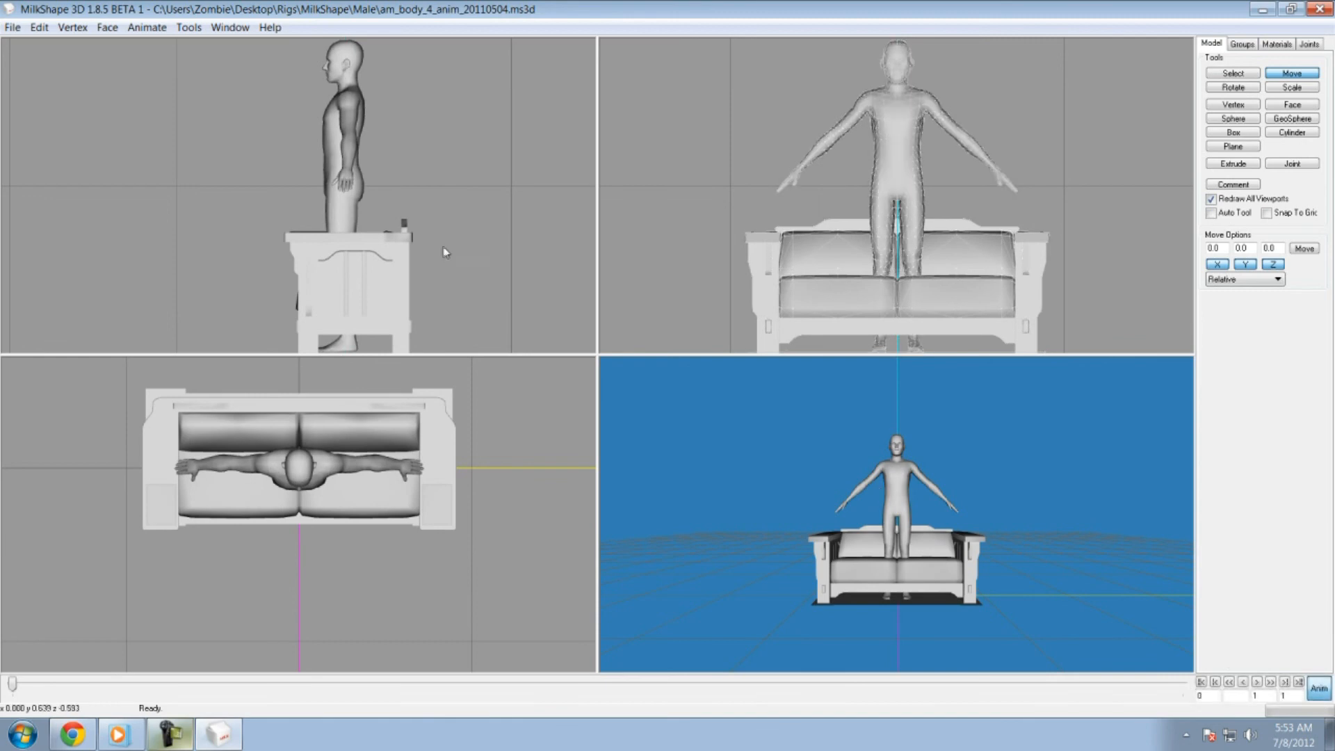
pyautogui.moveTo(428, 244); pyautogui.dragTo(405, 303)
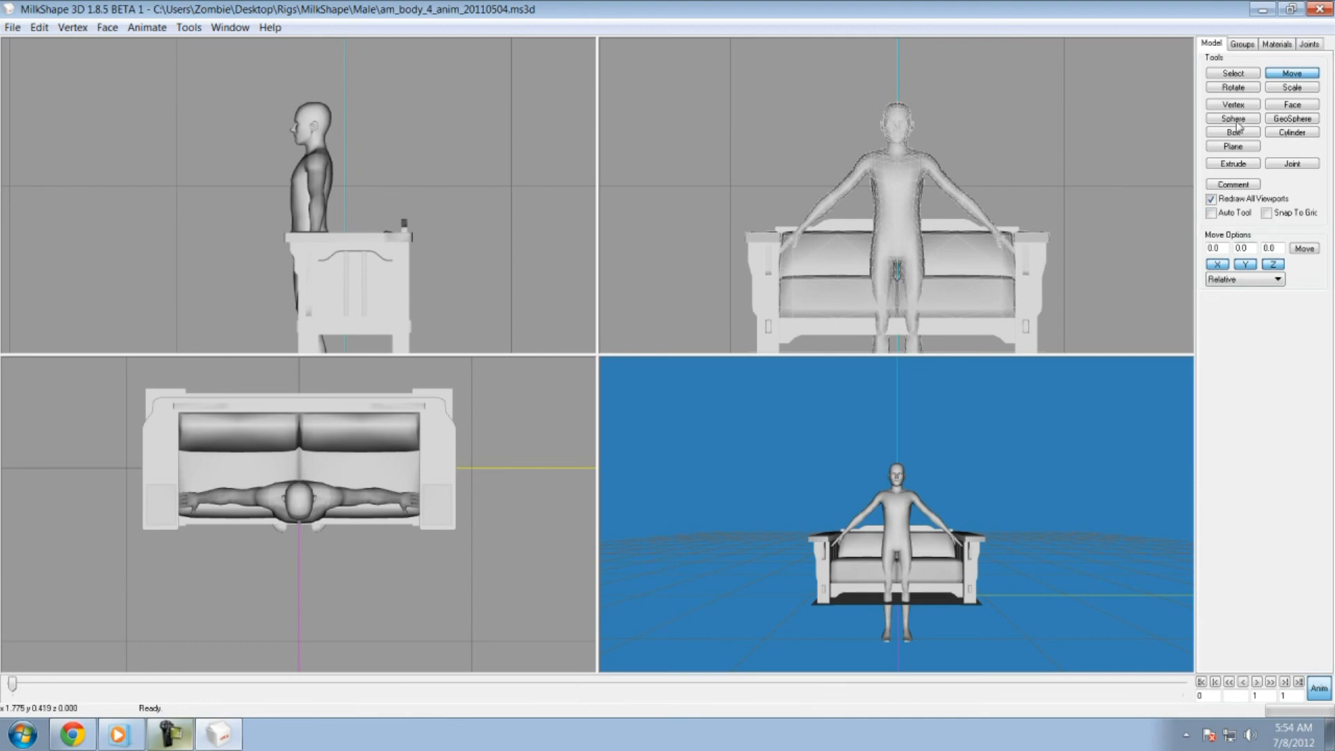
# - Rotate the b__R_Thigh__ joint in the side view to raise the figure's right leg forward over the couch edge
pyautogui.click(1305, 46)
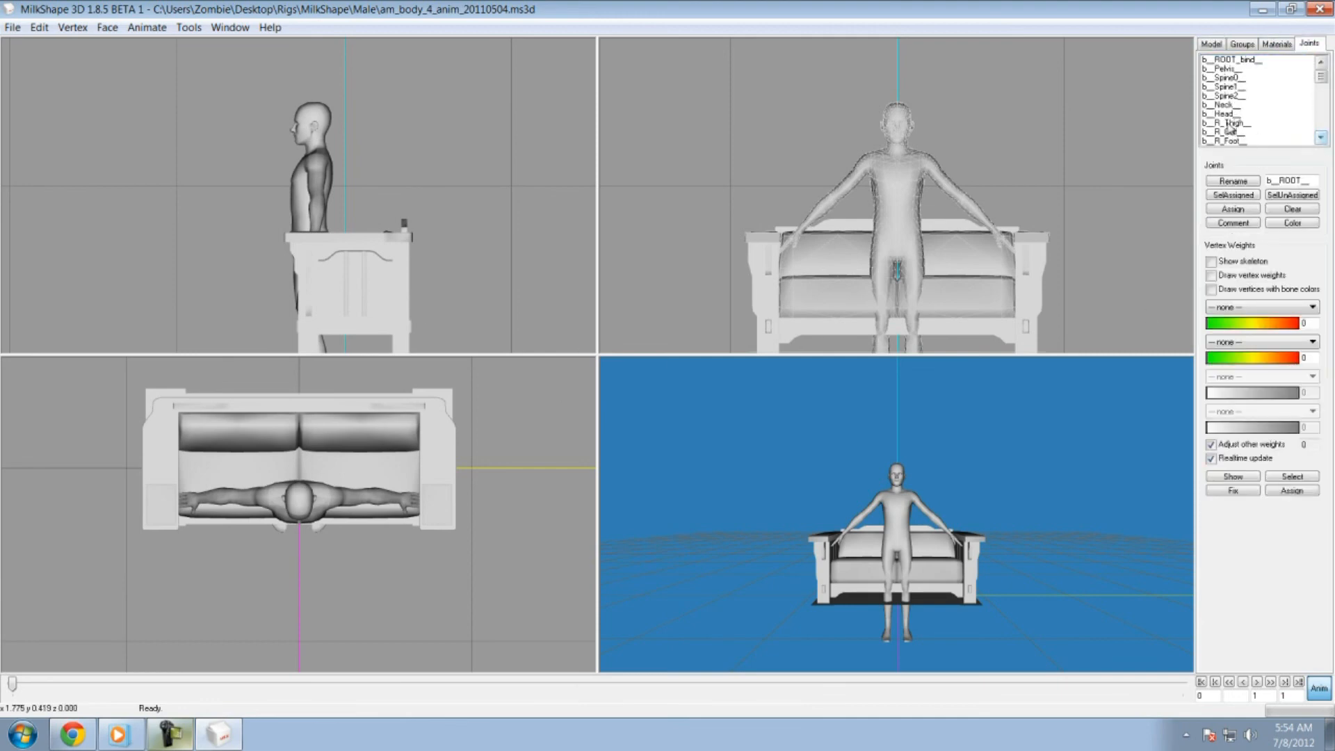
pyautogui.click(1231, 123)
pyautogui.scroll(1, 1193, 64)
pyautogui.click(1211, 44)
pyautogui.click(1243, 89)
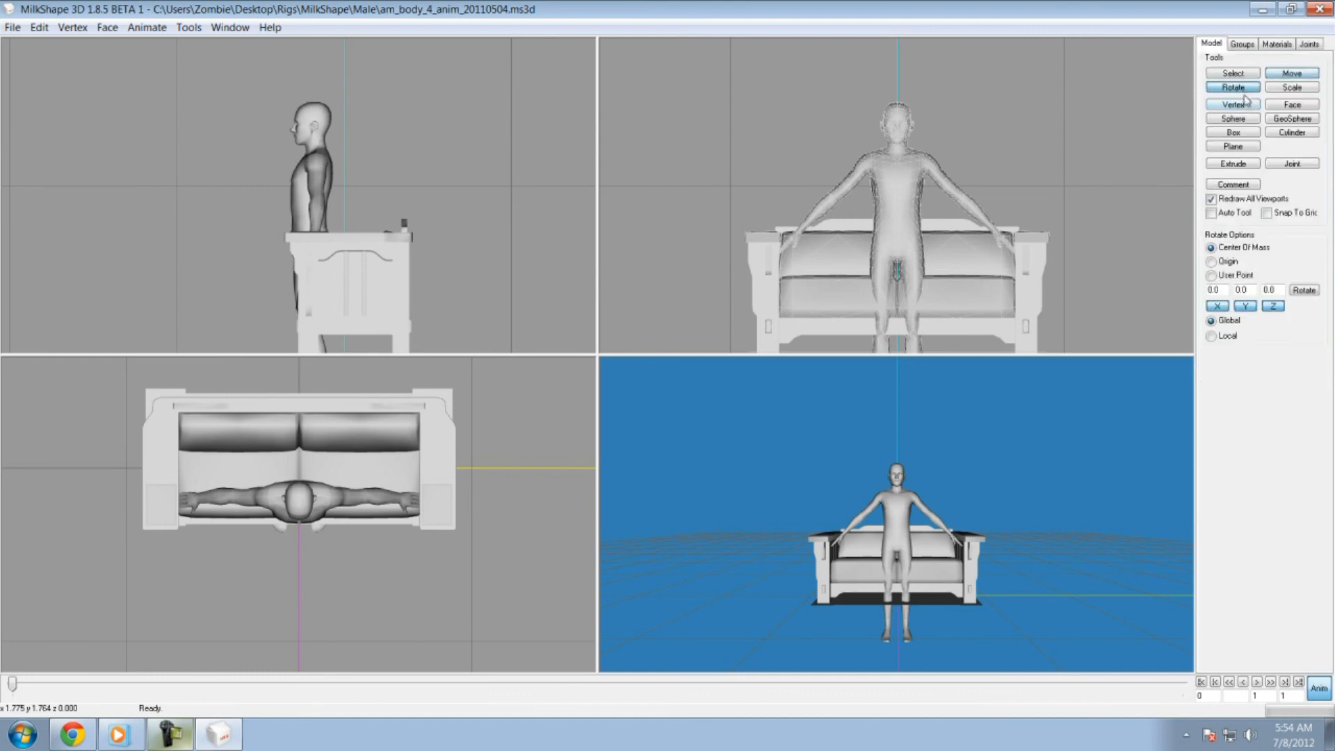
pyautogui.click(1306, 45)
pyautogui.moveTo(450, 296); pyautogui.dragTo(409, 277)
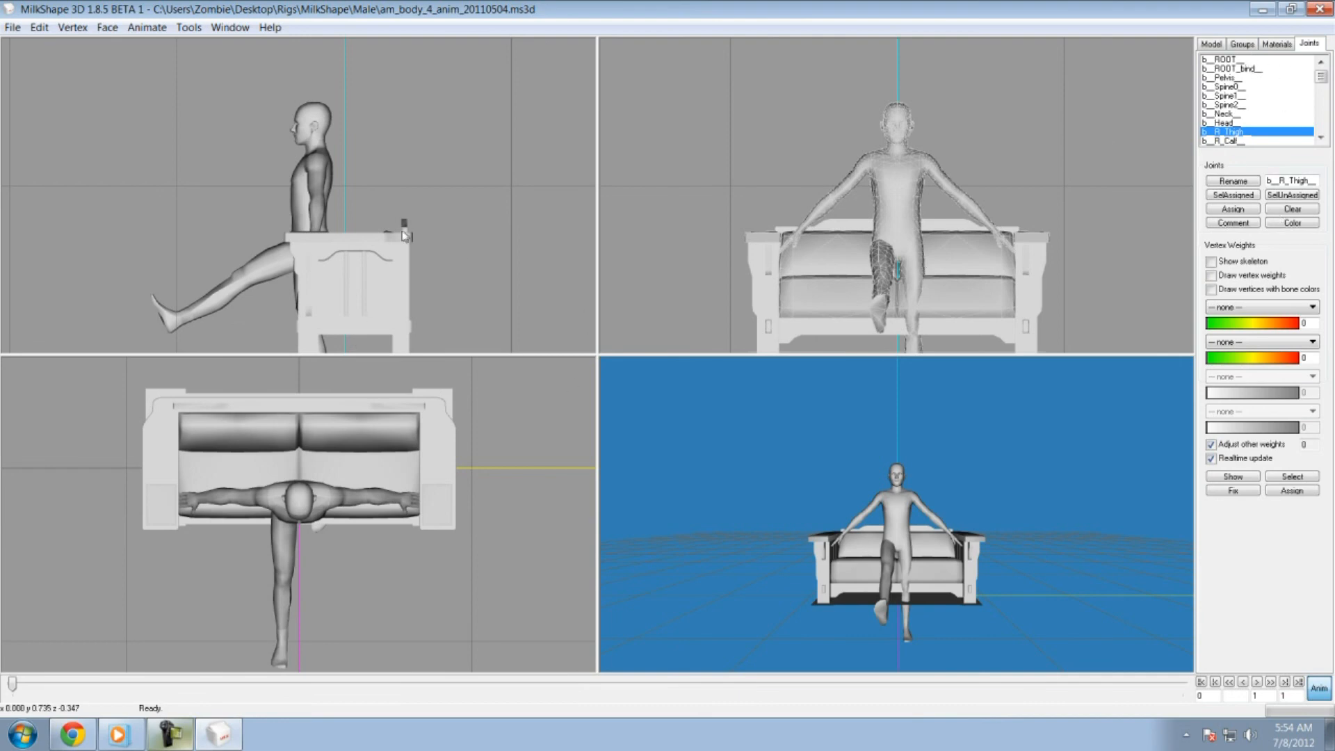
# - Move the whole figure back toward the couch's backrest in the side view
pyautogui.click(1213, 43)
pyautogui.click(1291, 73)
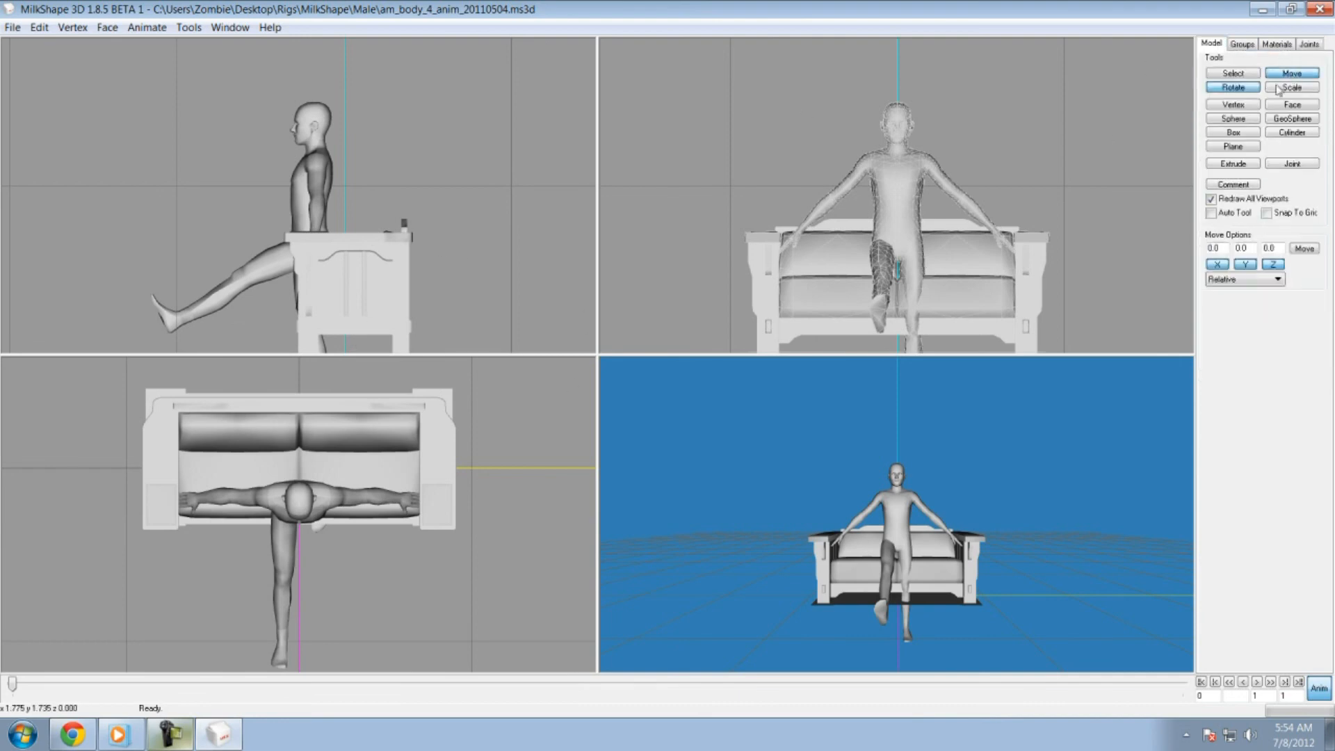
pyautogui.moveTo(410, 232); pyautogui.dragTo(436, 234)
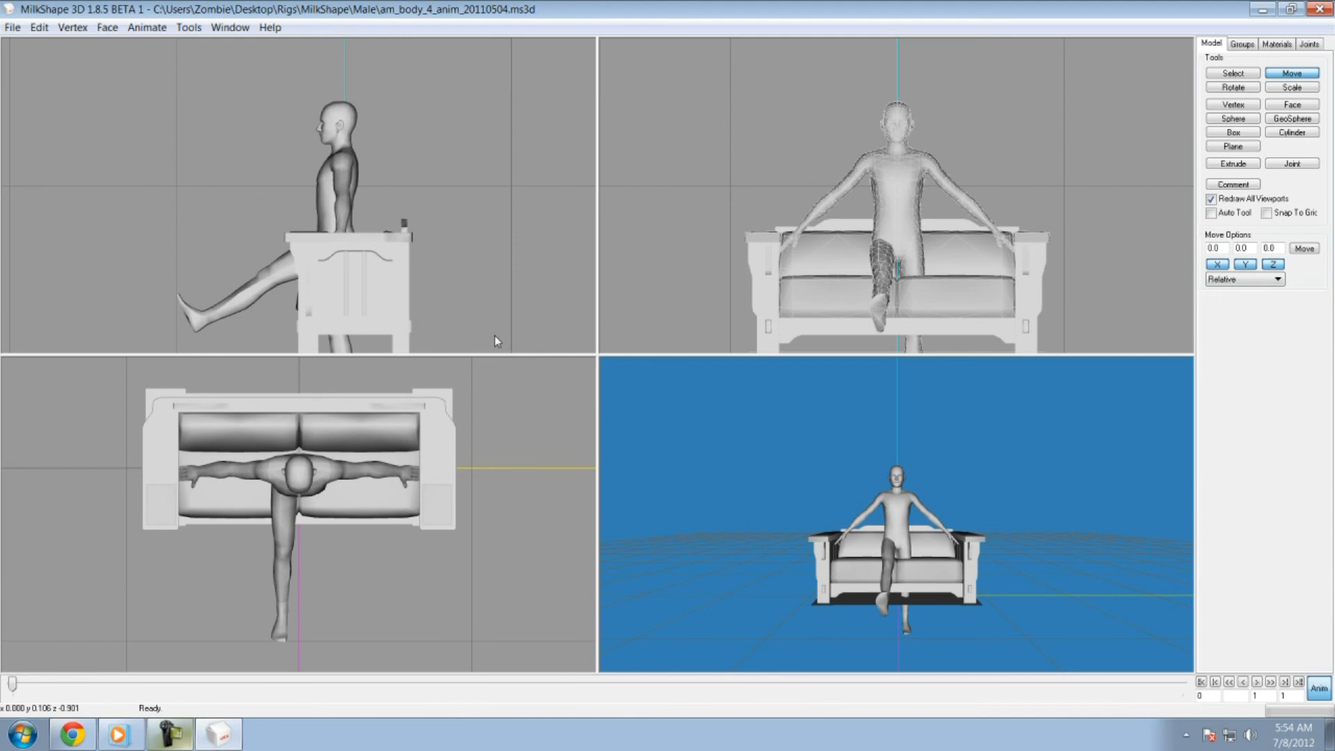
# - Hide both couch mesh groups, group01 and group00, so only the figure is shown
pyautogui.click(1241, 43)
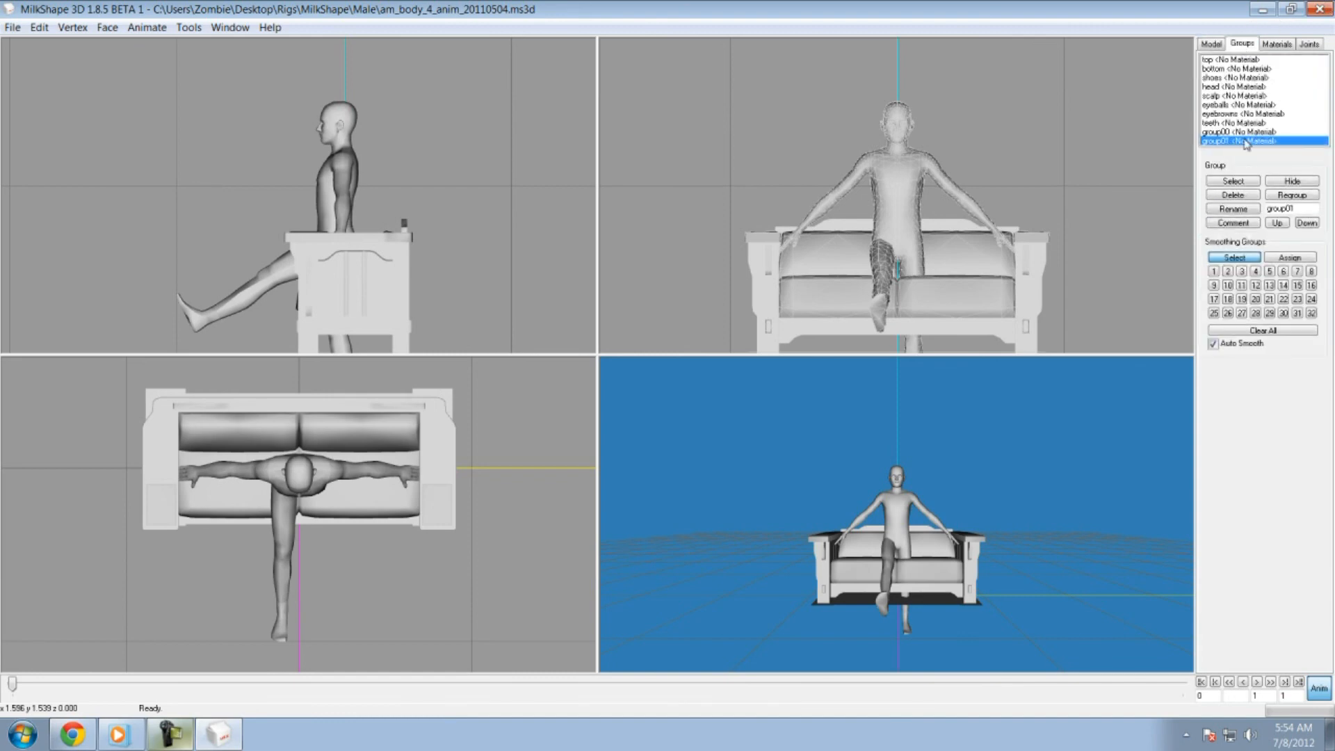
pyautogui.click(1291, 181)
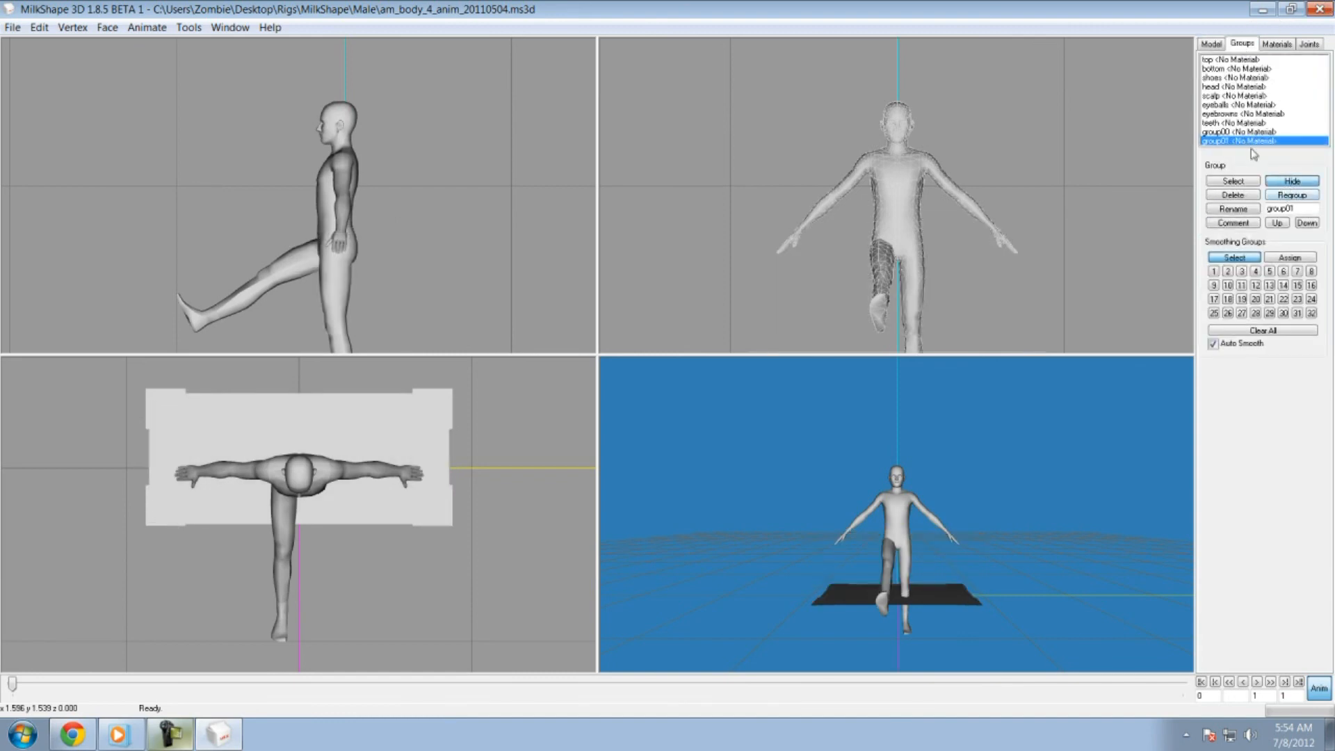
pyautogui.click(1230, 131)
pyautogui.click(1290, 182)
pyautogui.click(1211, 43)
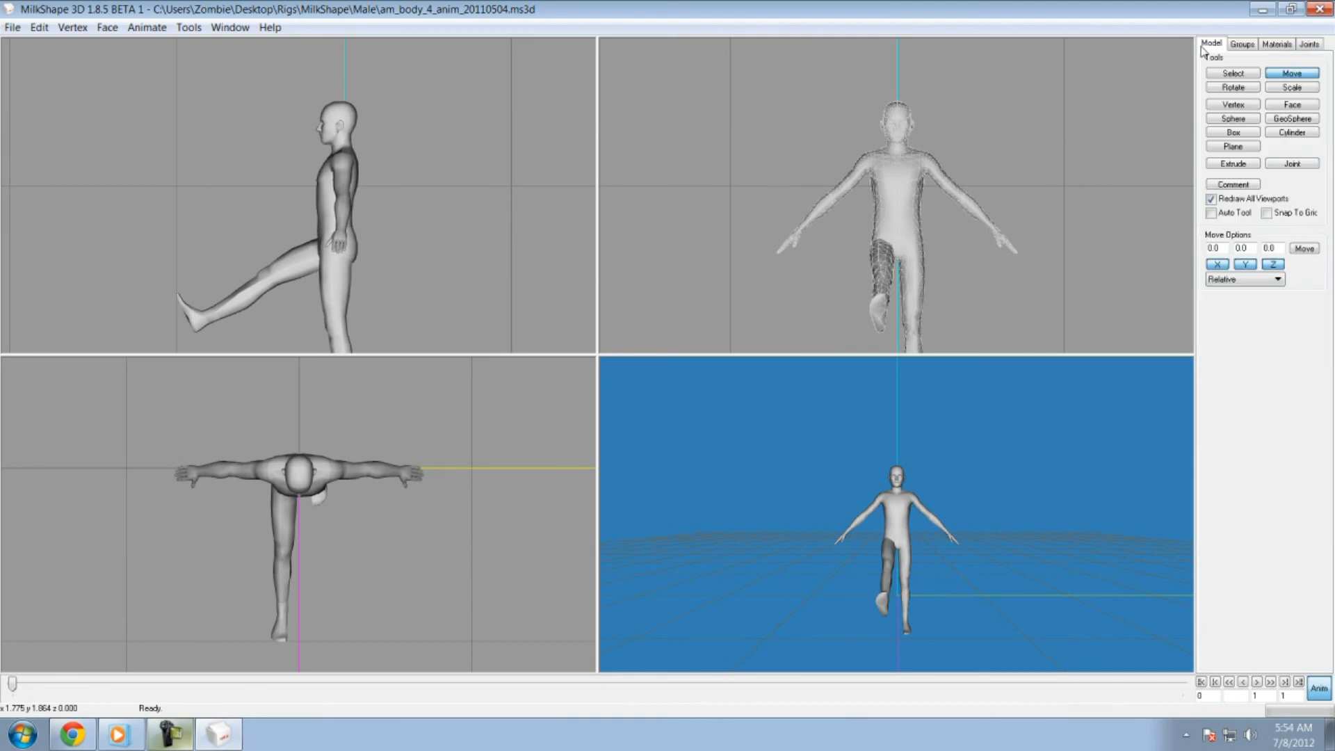
# - Move the whole figure well forward and down from the origin in the side view
pyautogui.click(1309, 43)
pyautogui.click(1211, 44)
pyautogui.moveTo(353, 220); pyautogui.dragTo(219, 220)
pyautogui.moveTo(351, 221); pyautogui.dragTo(384, 146, button='right')
pyautogui.scroll(-1, 383, 146)
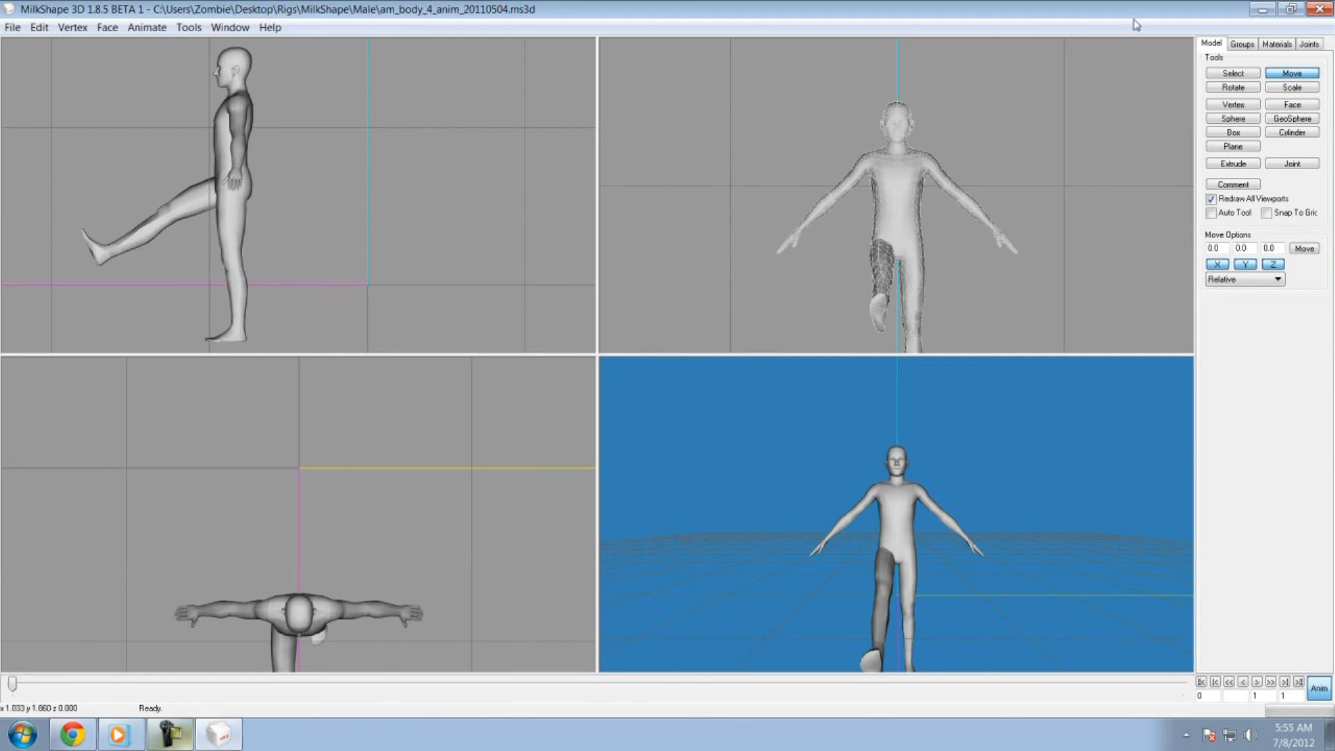
# - Try rotating the whole displaced figure in the side view, and undo the rotation
pyautogui.click(1232, 87)
pyautogui.moveTo(431, 212); pyautogui.dragTo(423, 126, button='right')
pyautogui.moveTo(422, 127); pyautogui.dragTo(156, 233)
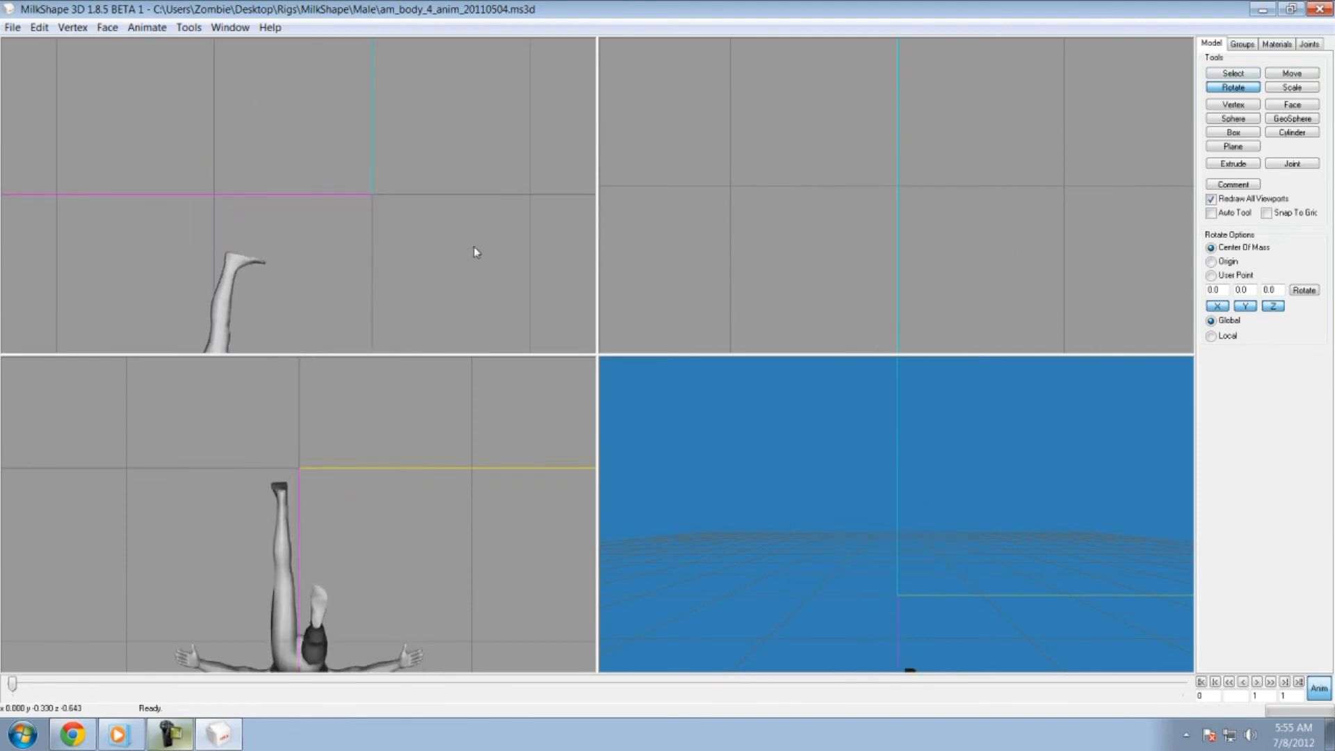
pyautogui.hotkey('ctrl', 'z')
pyautogui.moveTo(470, 253); pyautogui.dragTo(479, 343, button='right')
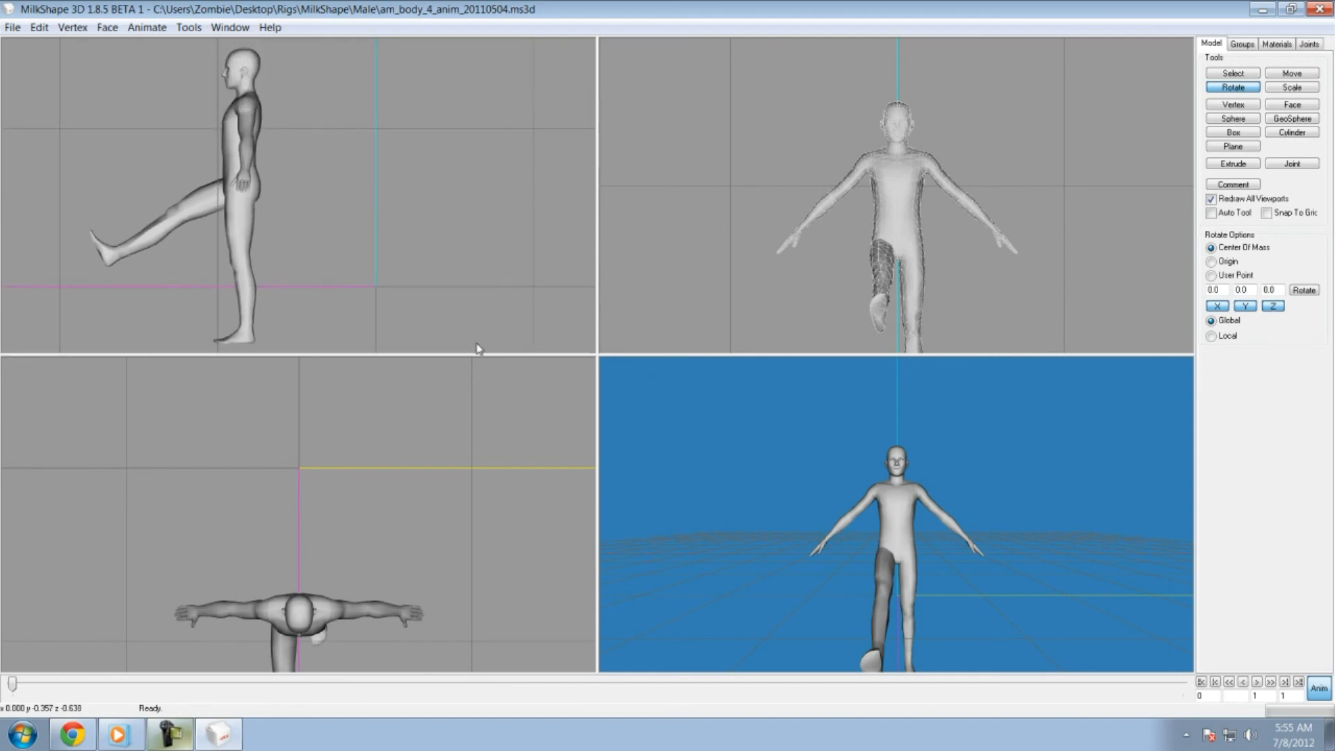
# - Move the whole figure back to the origin in the side view
pyautogui.click(1285, 75)
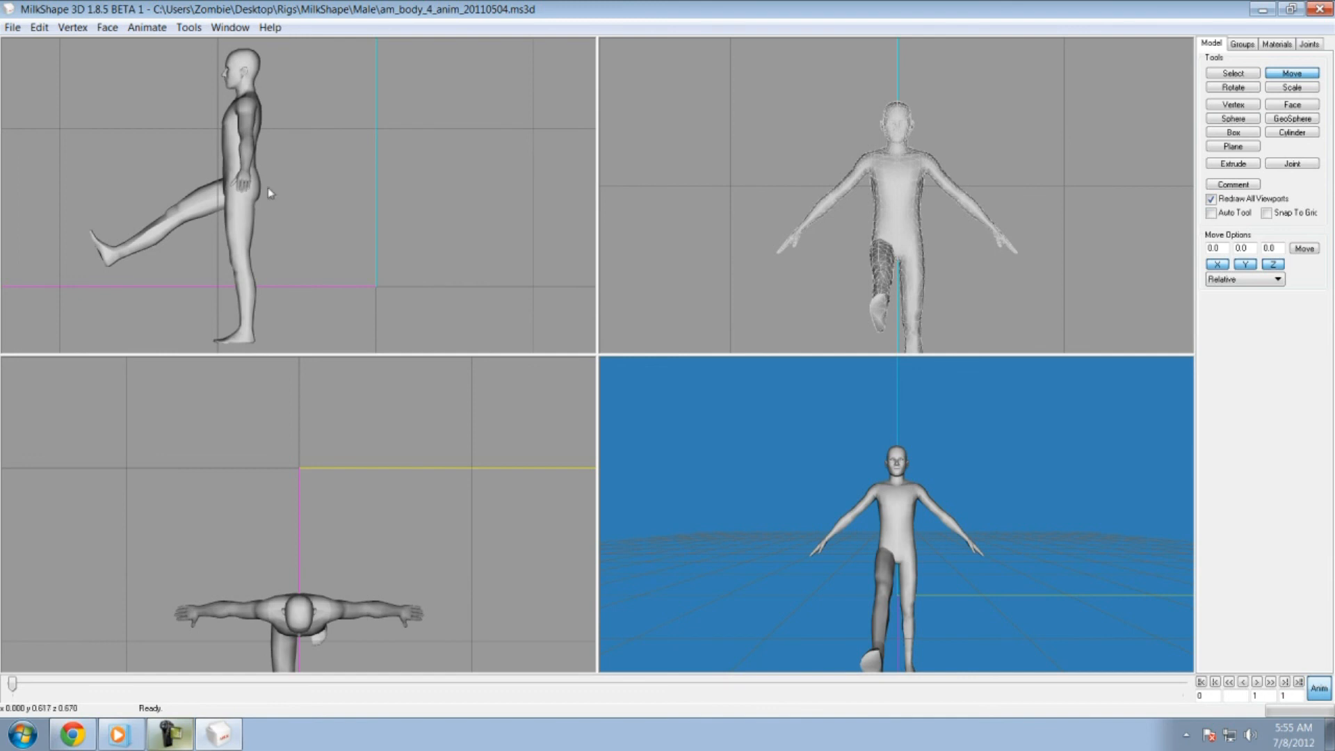
pyautogui.moveTo(231, 207); pyautogui.dragTo(386, 211)
pyautogui.keyDown('ctrl'); pyautogui.moveTo(875, 72); pyautogui.dragTo(879, 106); pyautogui.keyUp('ctrl')
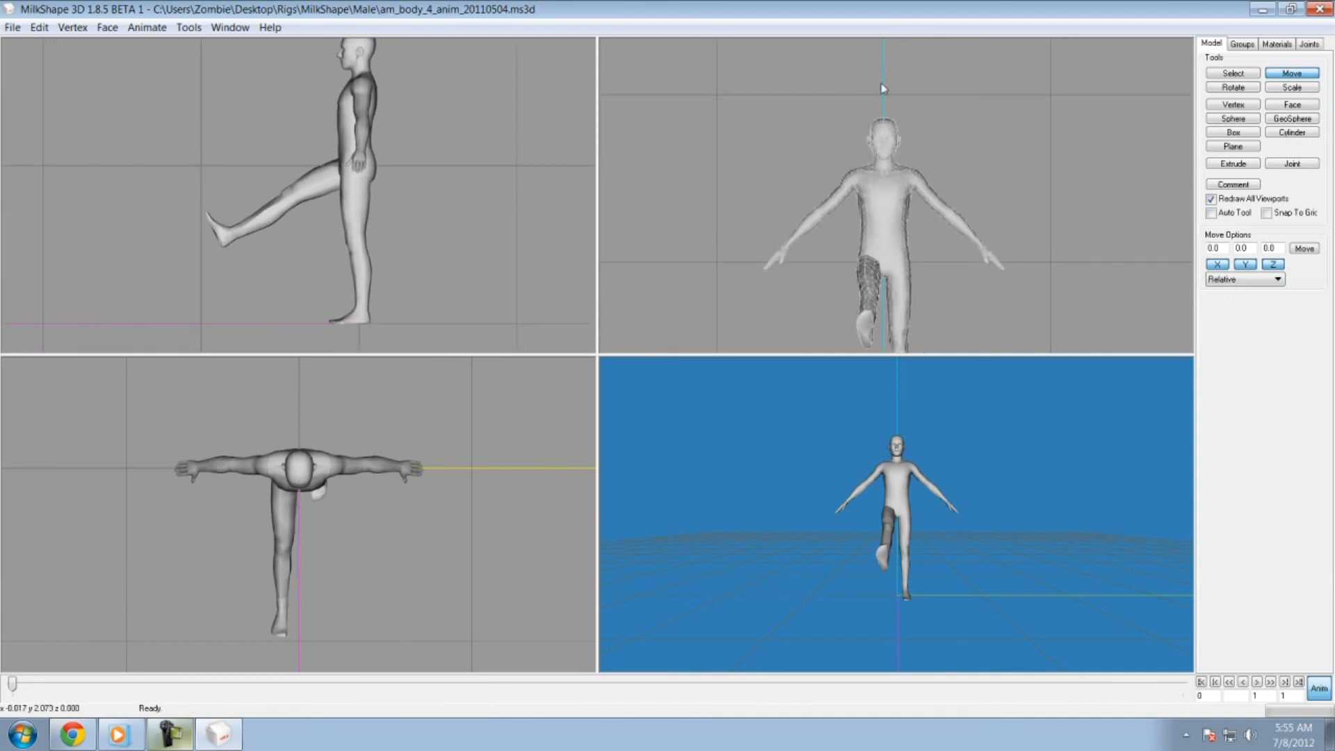
pyautogui.keyDown('ctrl'); pyautogui.moveTo(406, 183); pyautogui.dragTo(403, 211); pyautogui.keyUp('ctrl')
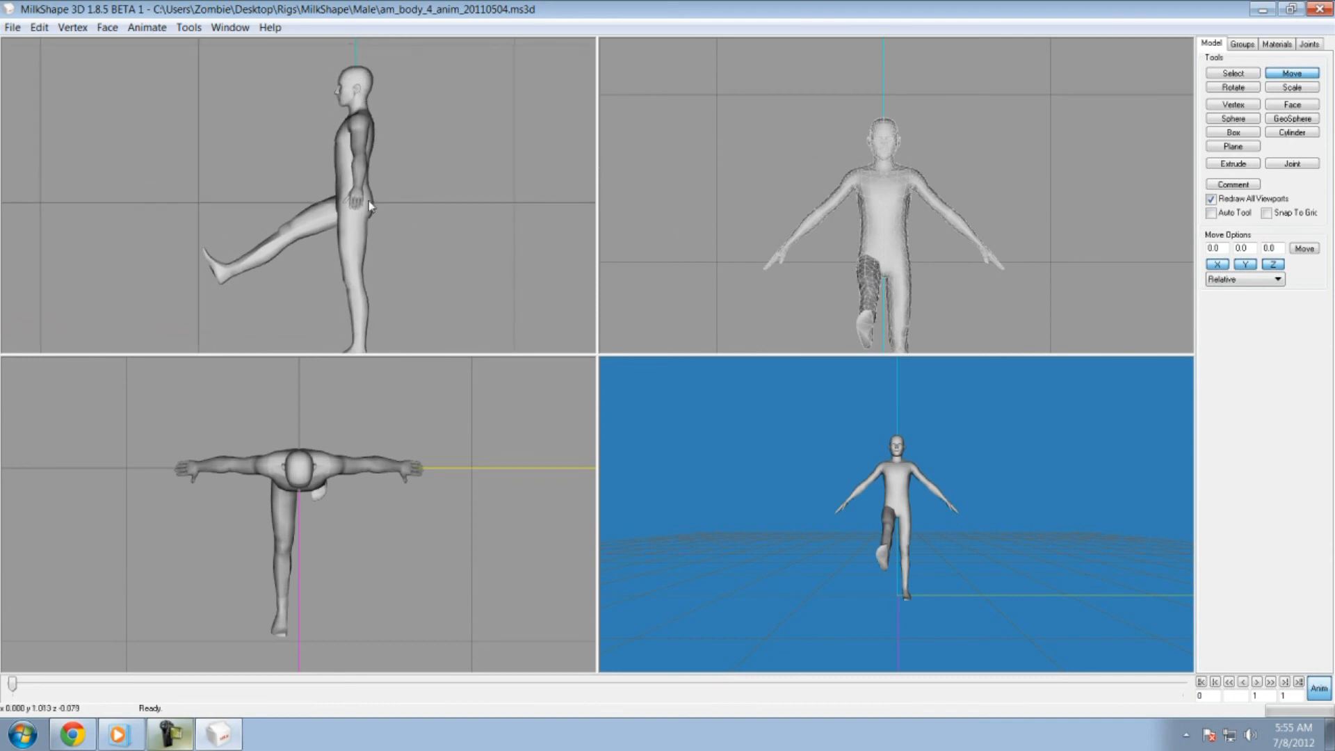
pyautogui.keyDown('ctrl'); pyautogui.moveTo(488, 306); pyautogui.dragTo(473, 247); pyautogui.keyUp('ctrl')
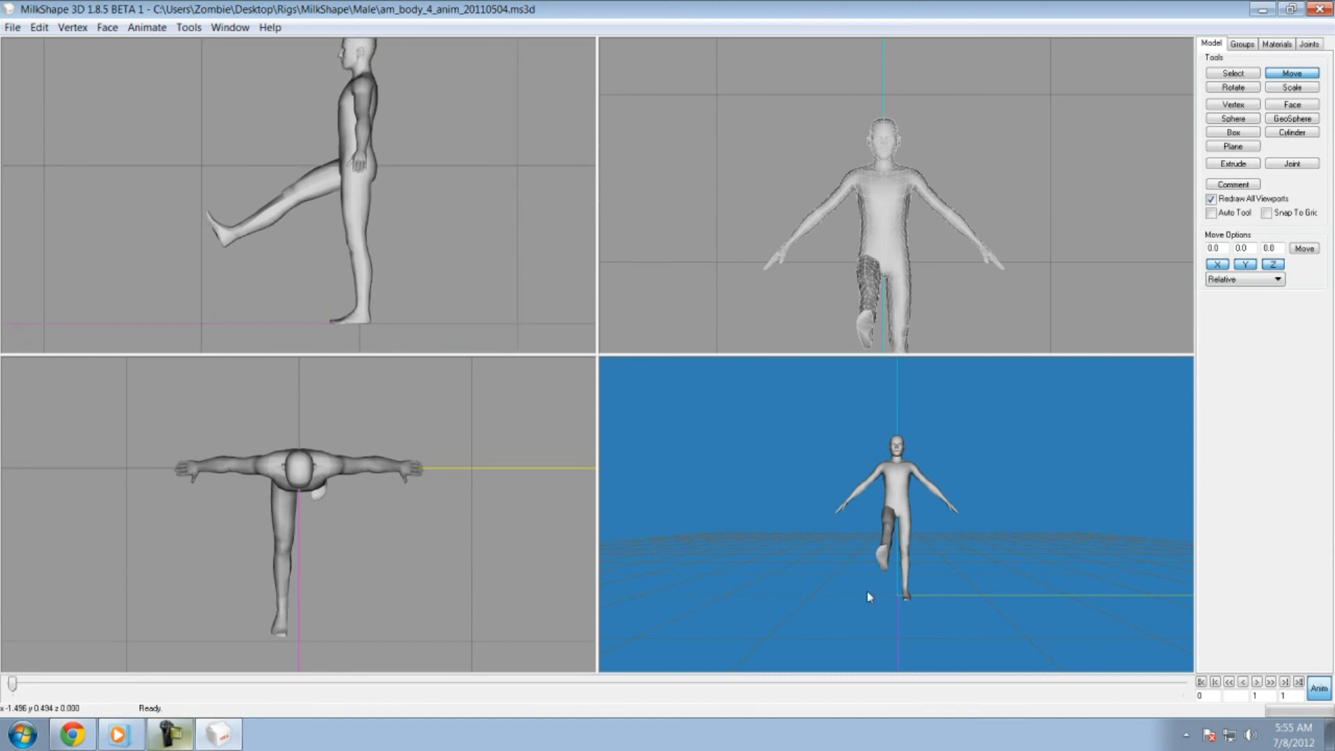
# - Compare the posed figure with its rest pose by switching animation mode off and on, and close MilkShape without saving the rig
pyautogui.click(1325, 687)
pyautogui.click(1324, 684)
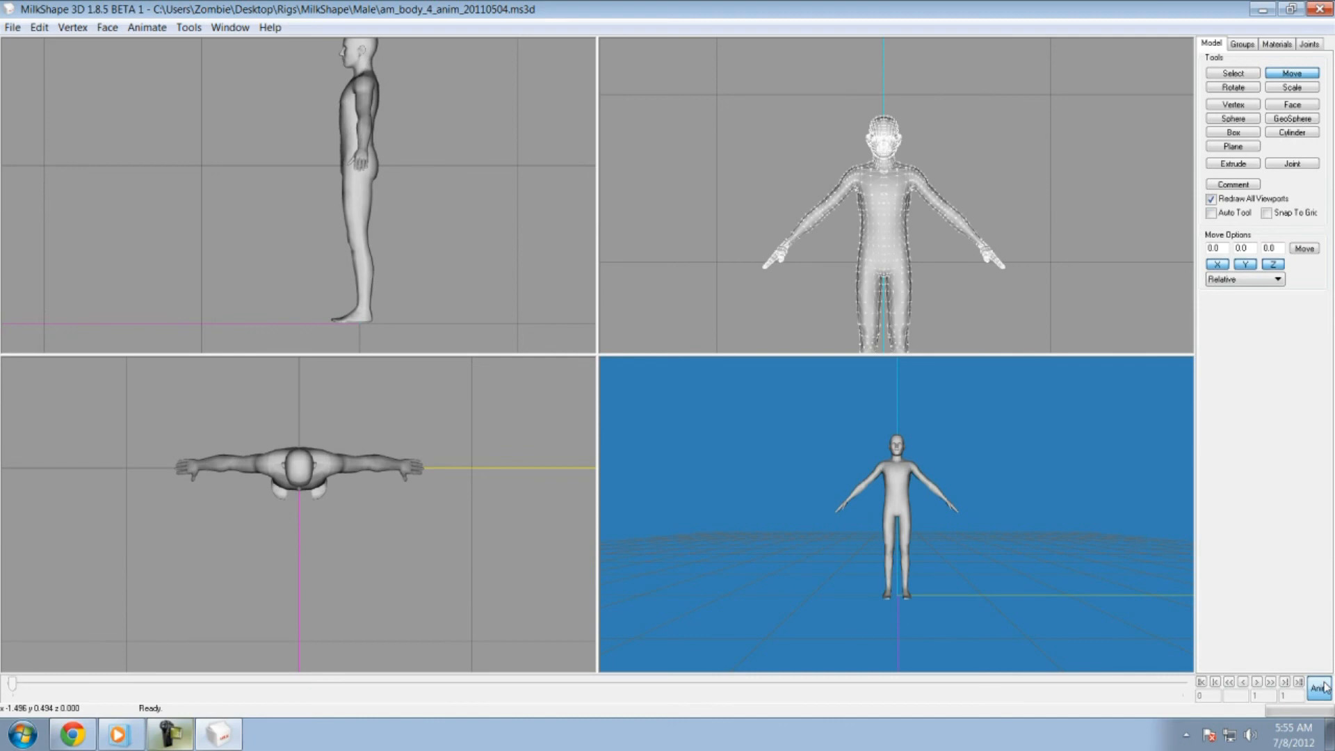
pyautogui.click(1325, 685)
pyautogui.click(1324, 684)
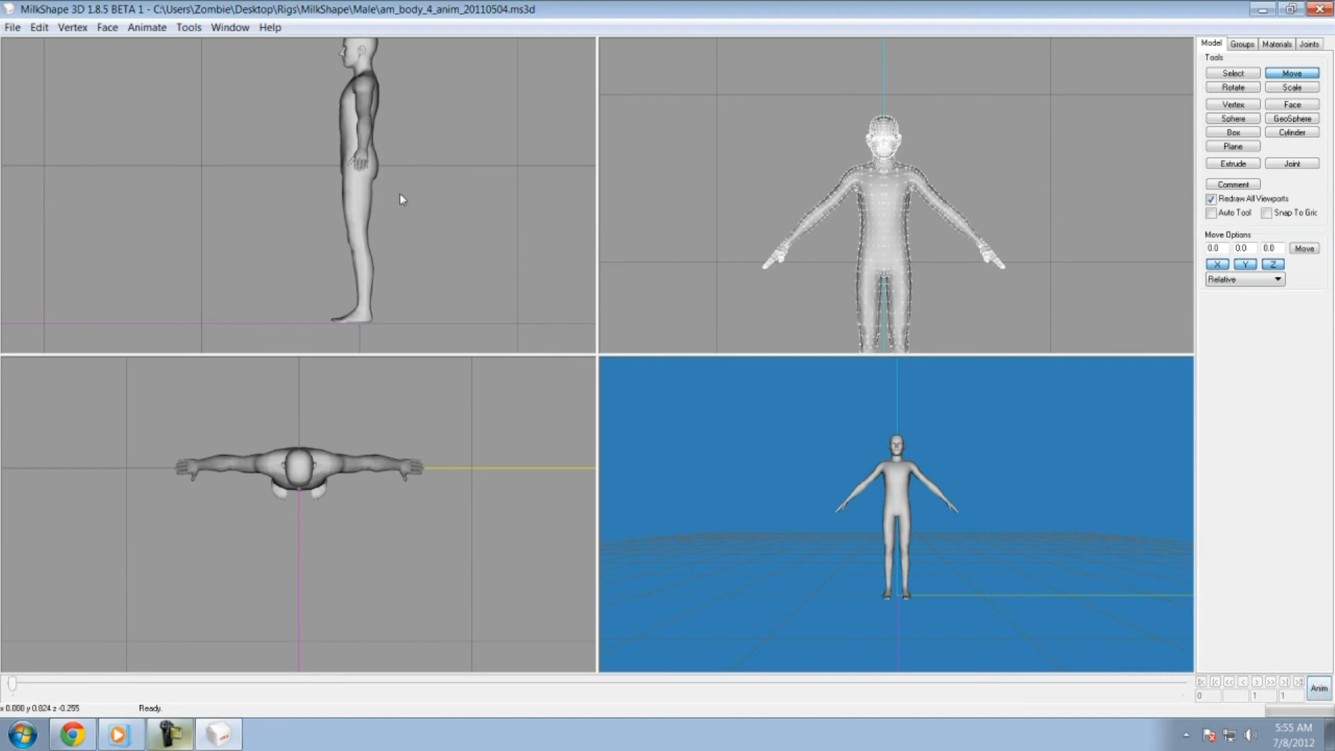
pyautogui.keyDown('ctrl'); pyautogui.moveTo(399, 195); pyautogui.dragTo(396, 214); pyautogui.keyUp('ctrl')
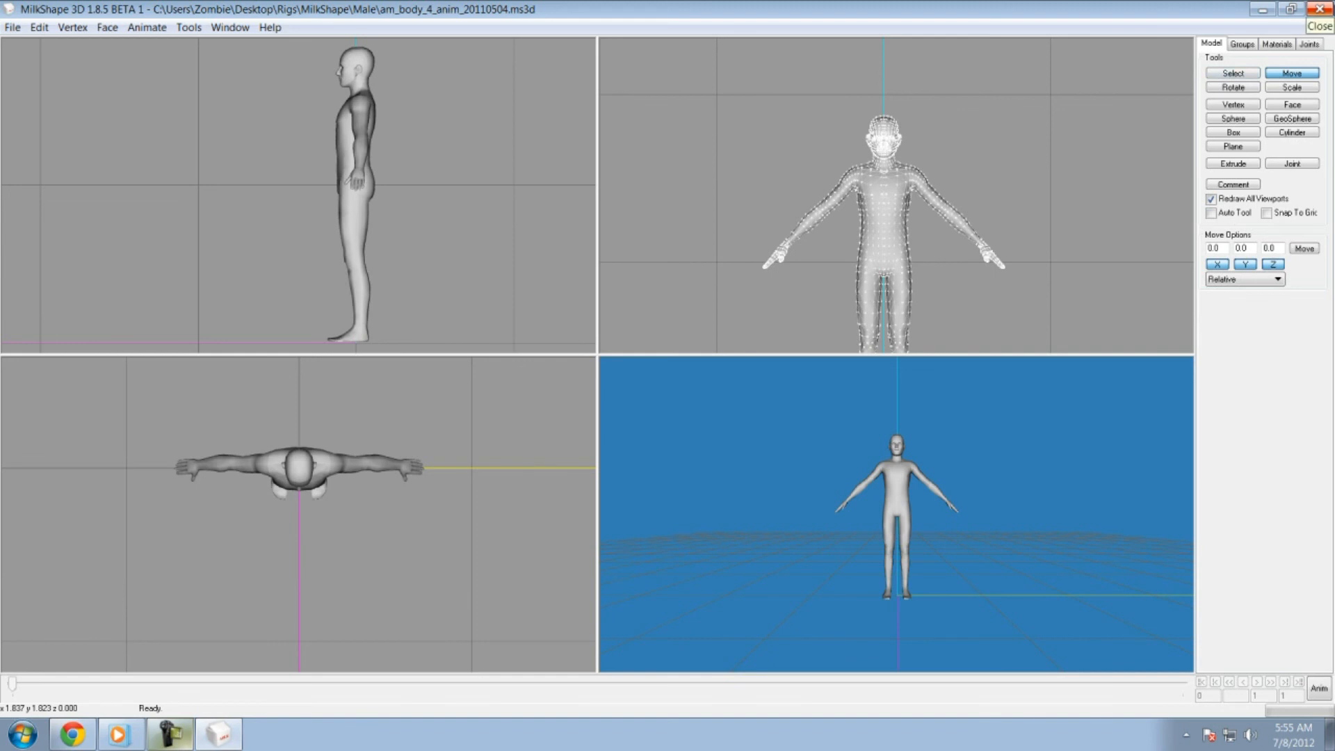
pyautogui.click(1317, 9)
pyautogui.click(678, 427)
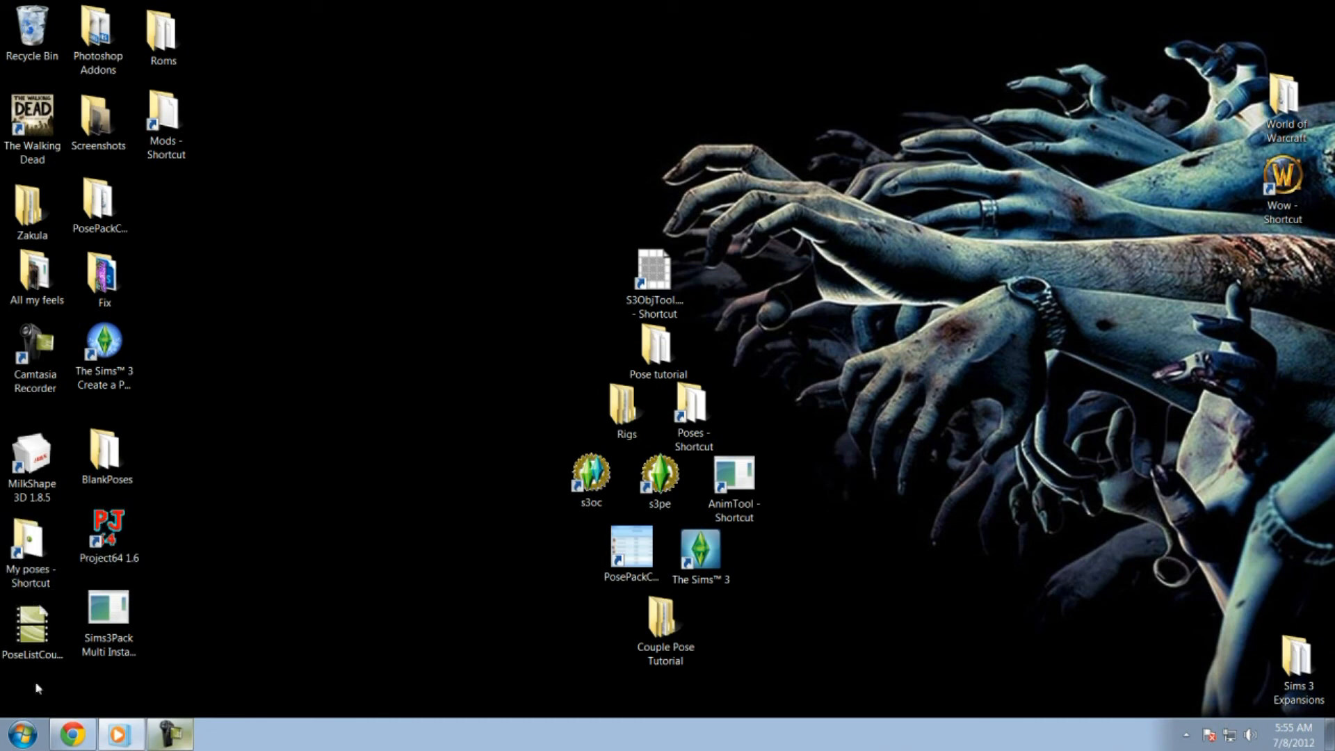
# - Switch to Chrome and read the viewer comments under the Sims 3 MilkShape pose video on YouTube
pyautogui.click(72, 733)
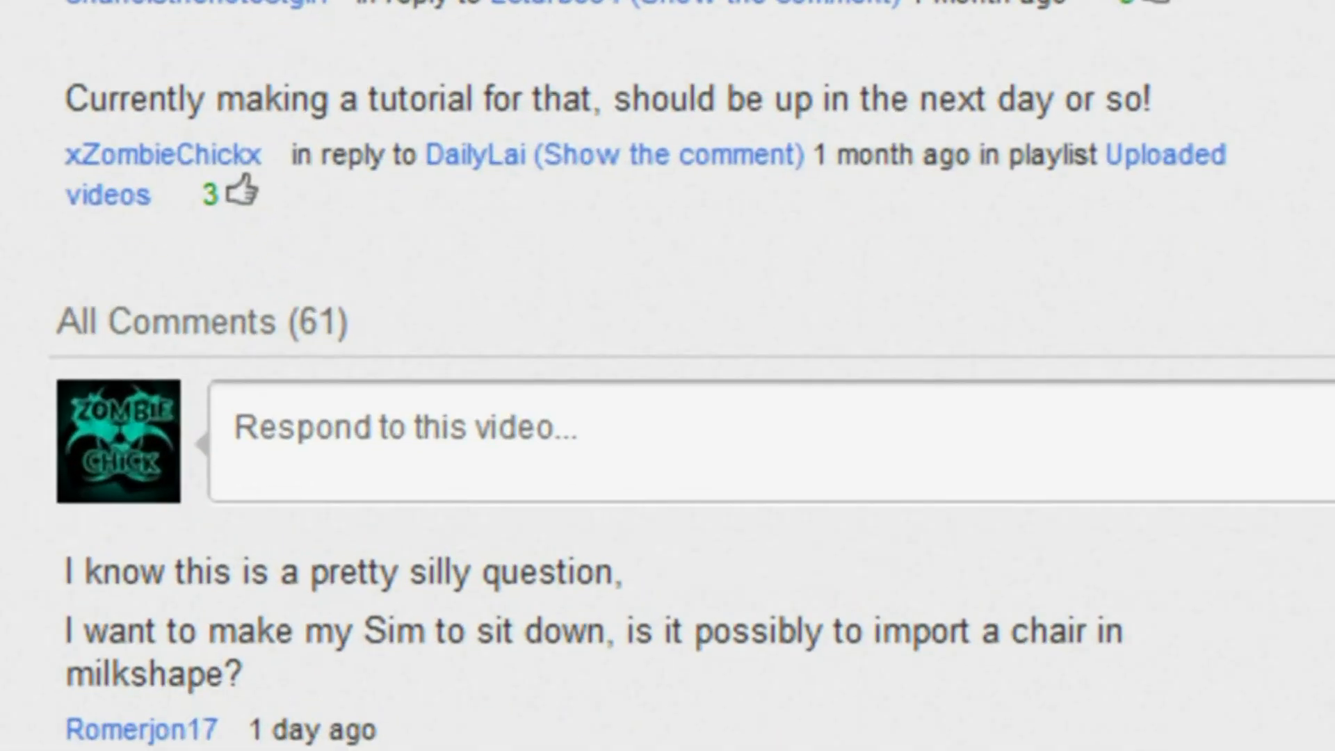
pyautogui.click(741, 155)
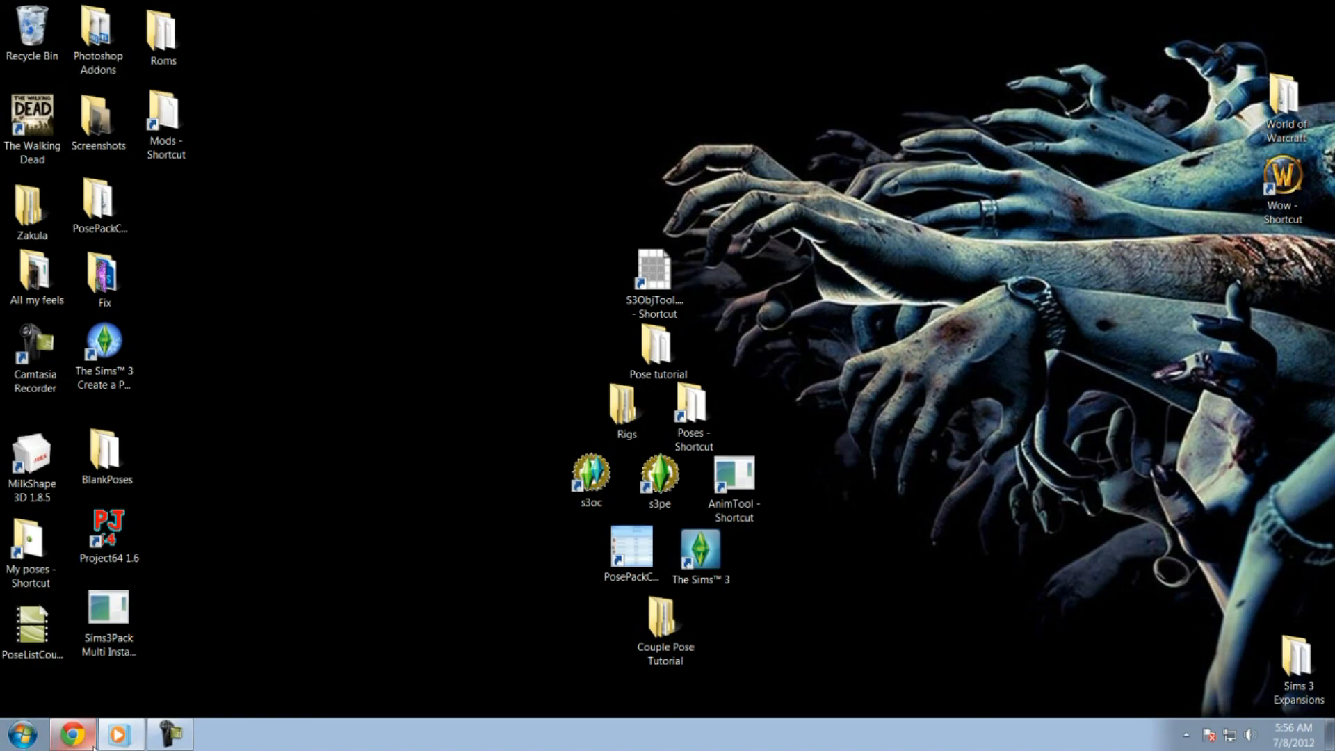
pyautogui.click(93, 742)
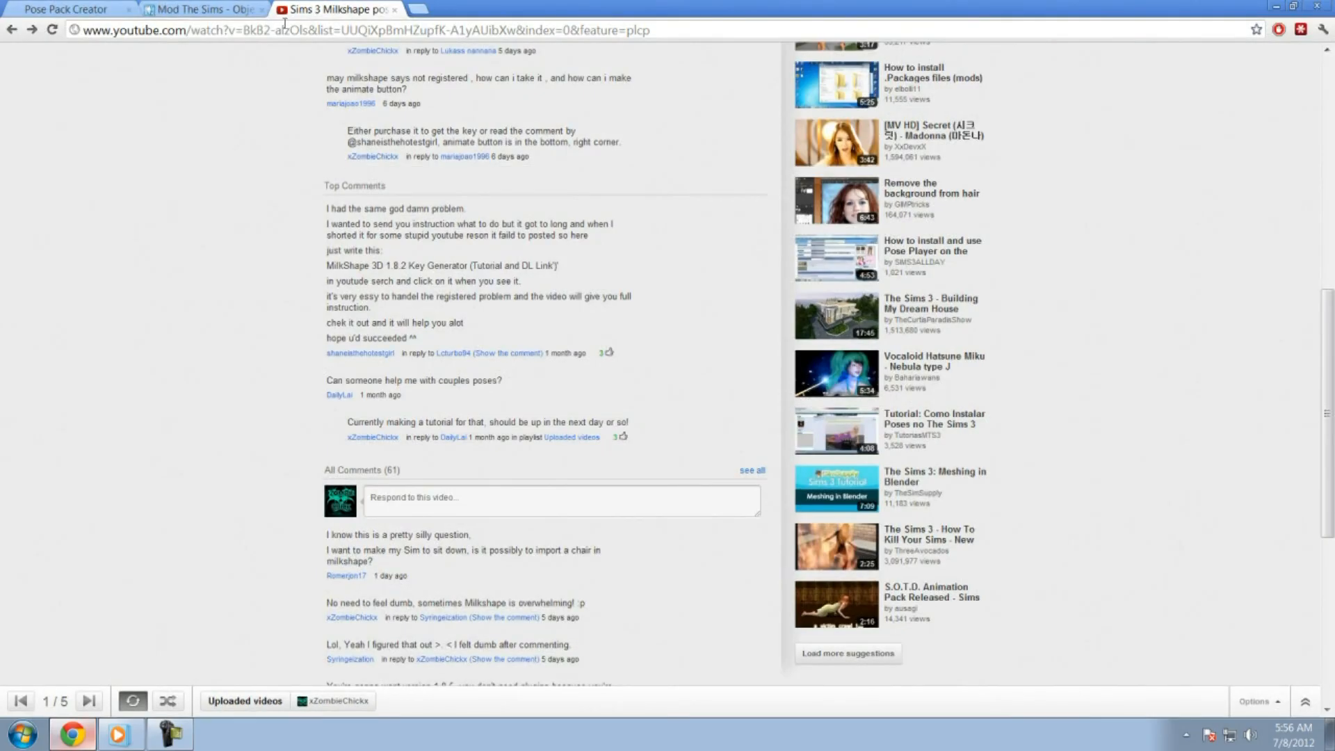
# - Open tumblr.com in a new tab, view the blog's screenshot of the embracing Sims couple, and return to the desktop
pyautogui.click(417, 9)
pyautogui.write('tumblr.com')
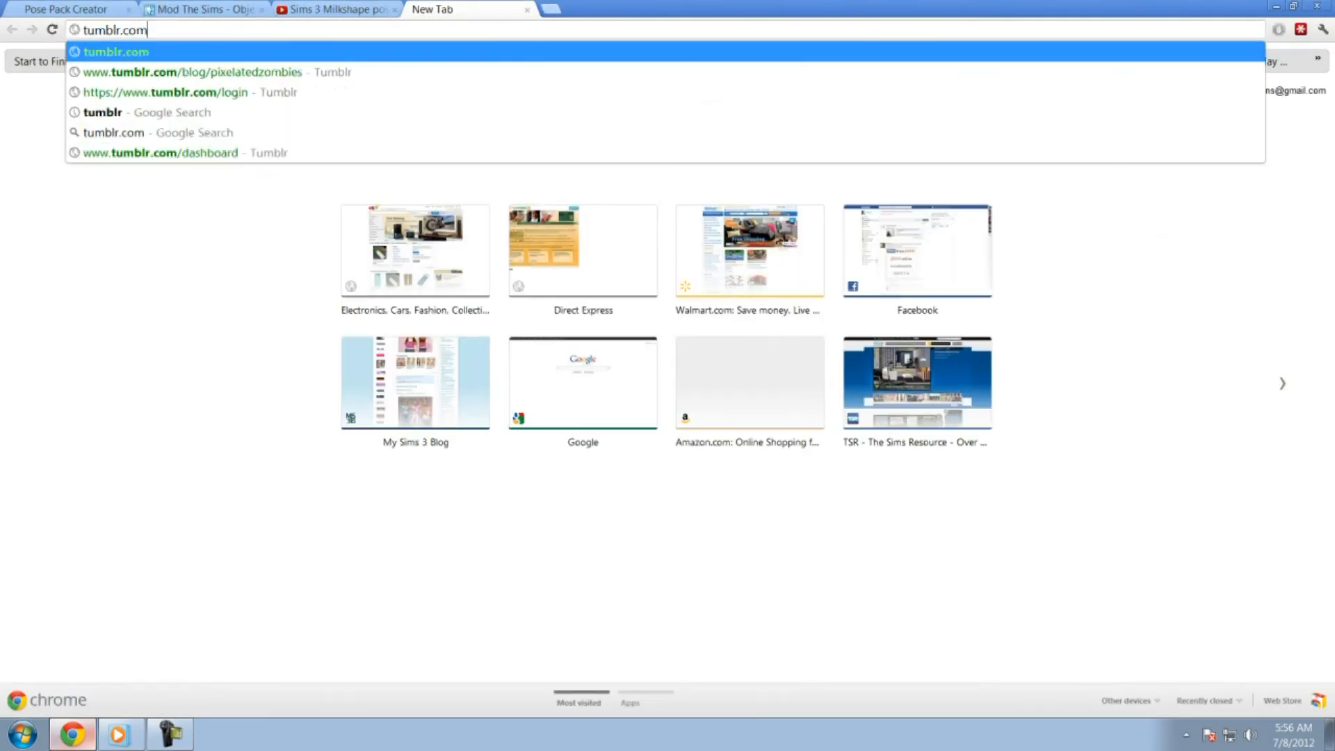
pyautogui.press('Return')
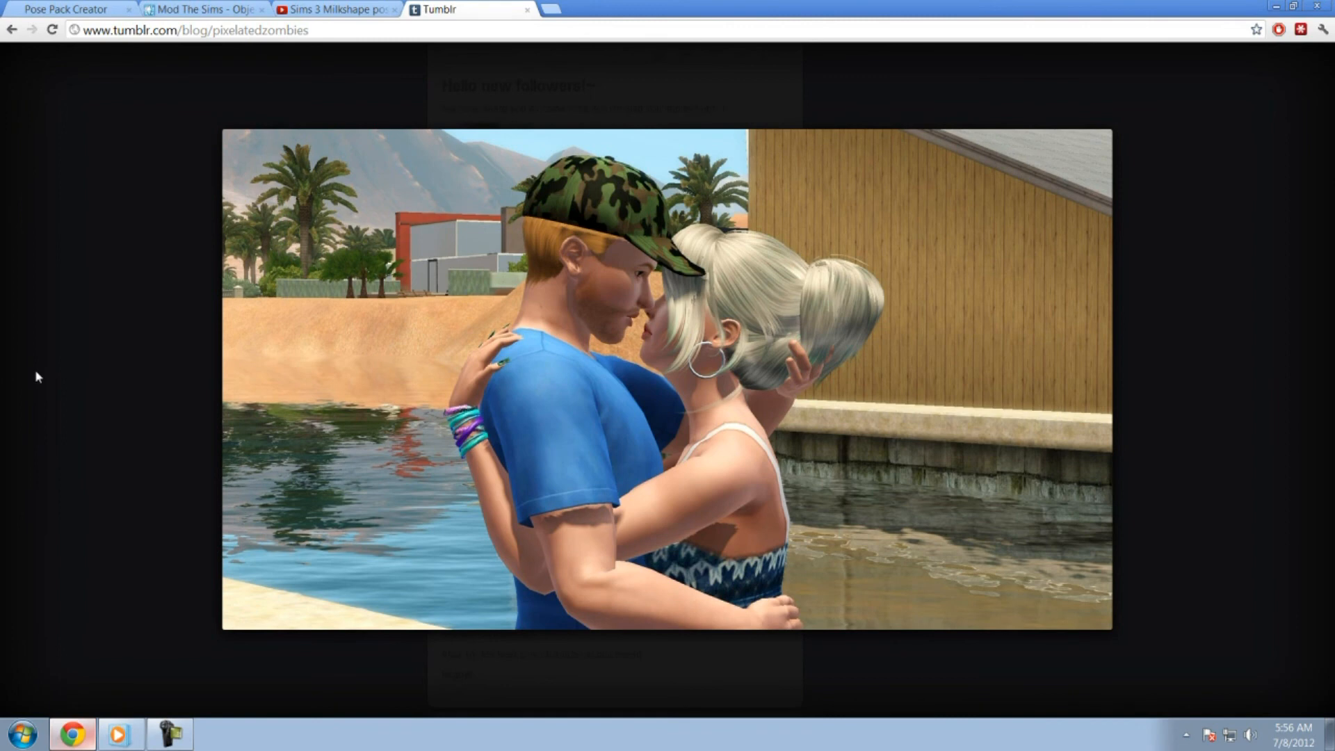
pyautogui.click(1276, 9)
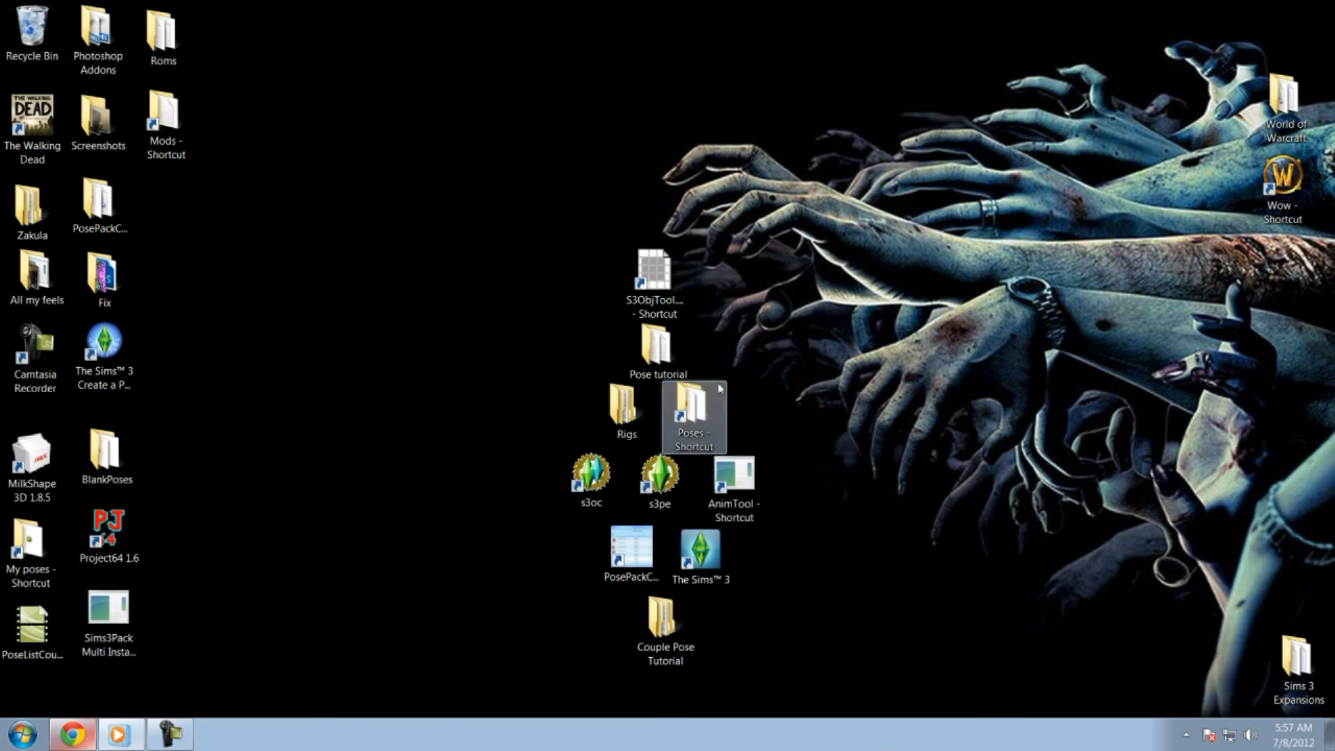
# - Open the male rig am_body_4_anim_20110504.ms3d from the Male folder under Rigs > MilkShape on the desktop
pyautogui.doubleClick(616, 431)
pyautogui.doubleClick(556, 219)
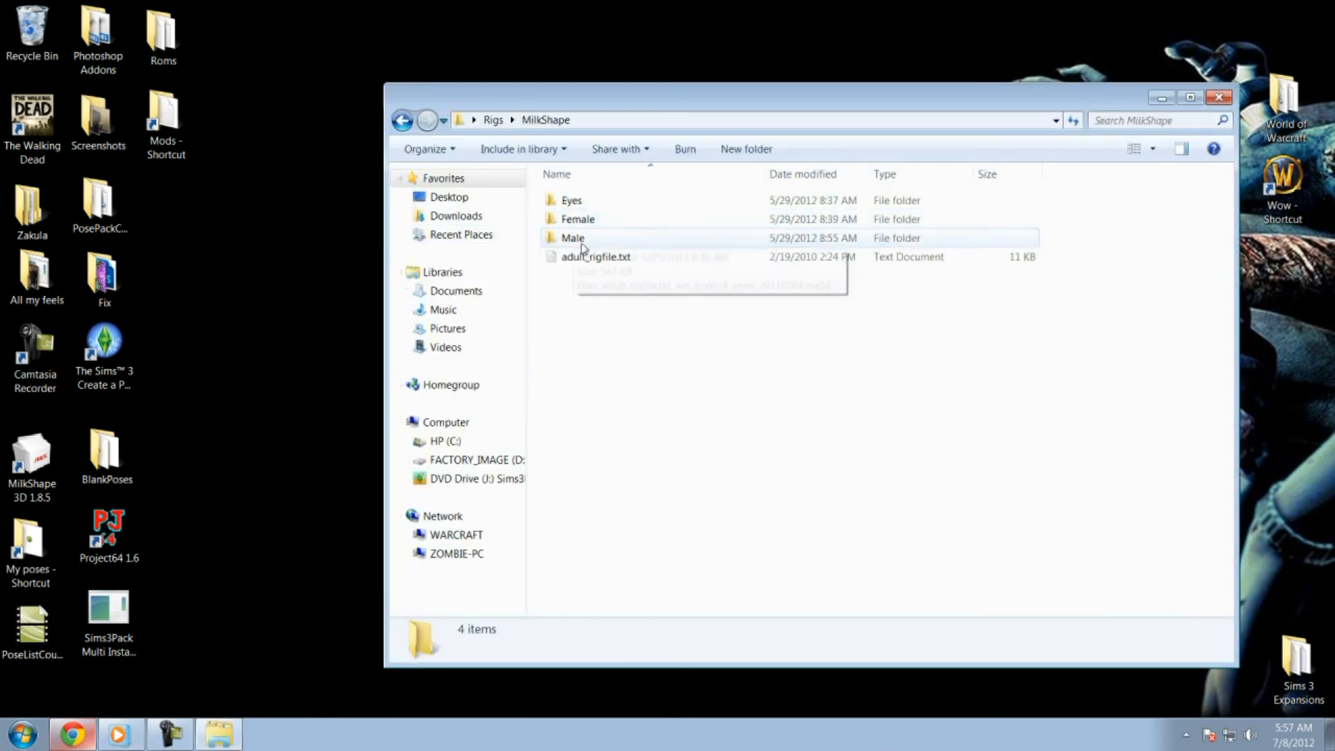
pyautogui.doubleClick(581, 240)
pyautogui.click(625, 220)
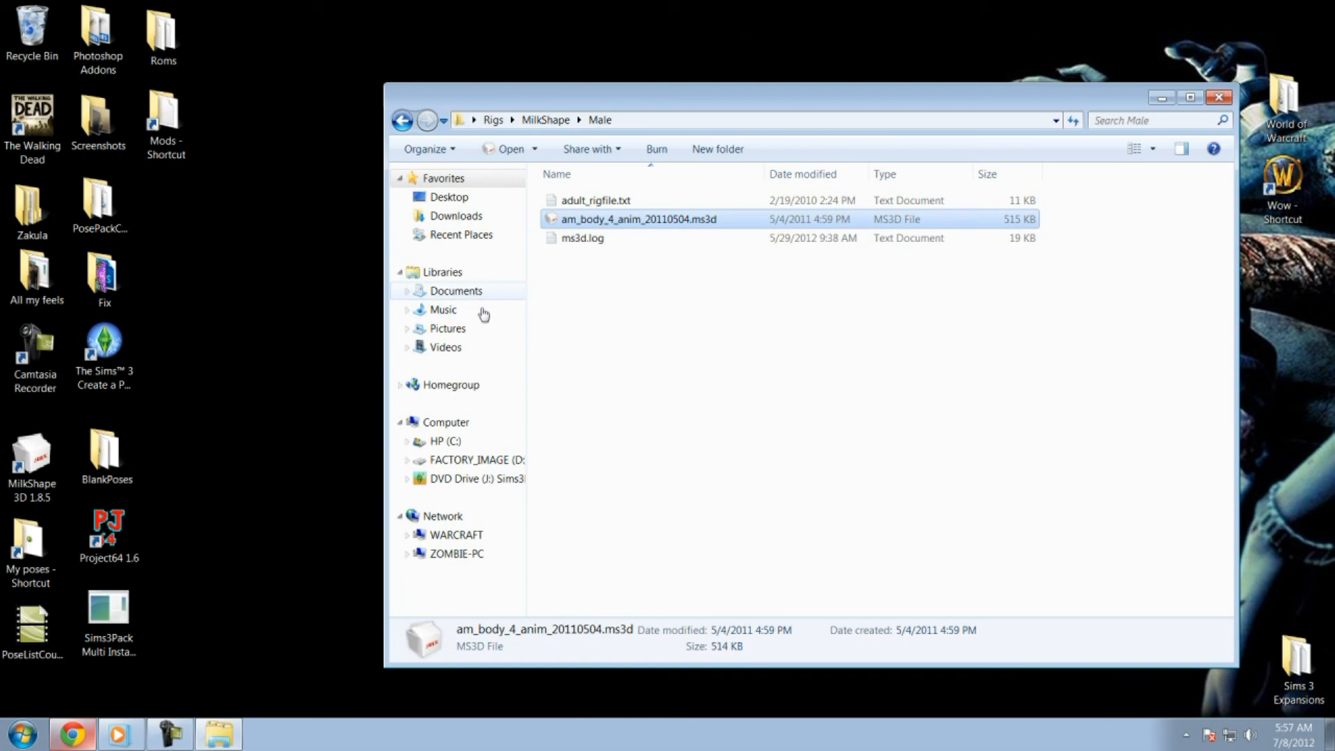
pyautogui.press('Return')
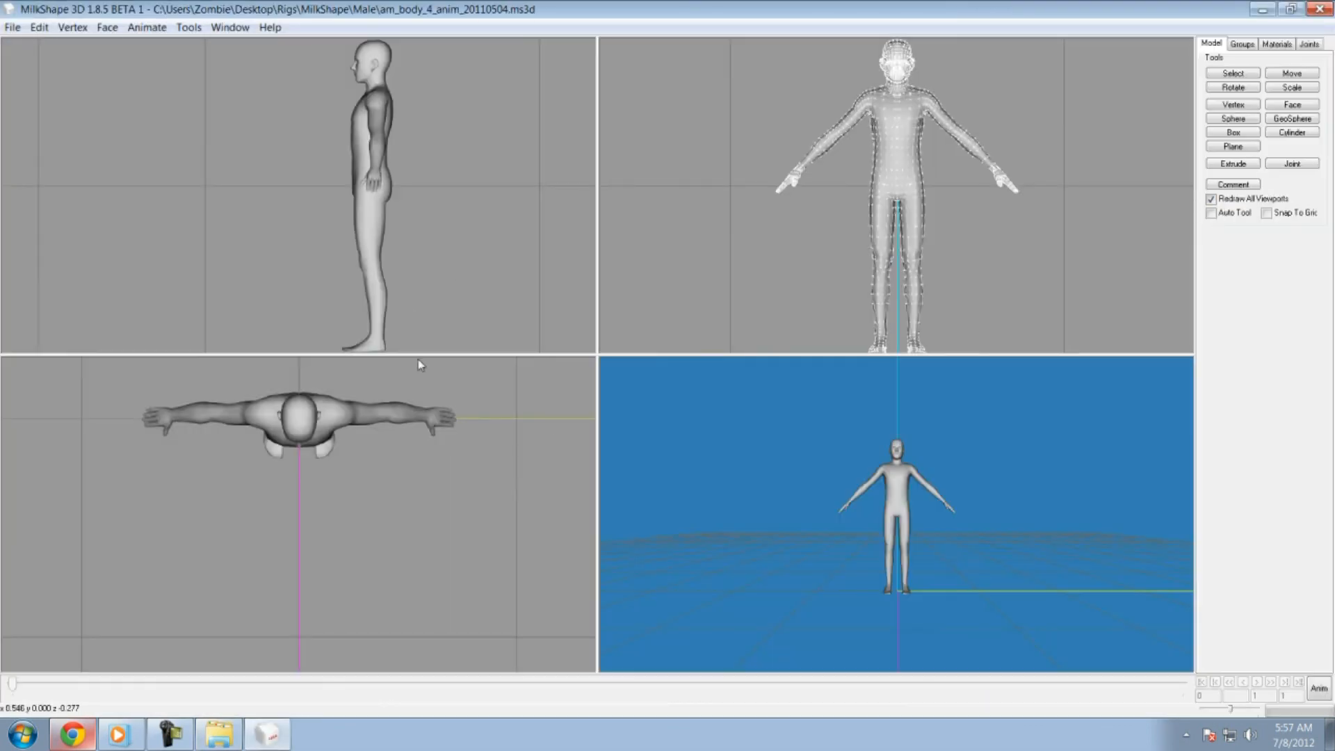
# - Import the SMD pose from the desktop's Couple Pose Tutorial folder with Triangles, Skeleton and Rename Bones enabled, declining to append the animation
pyautogui.click(14, 28)
pyautogui.moveTo(139, 136)
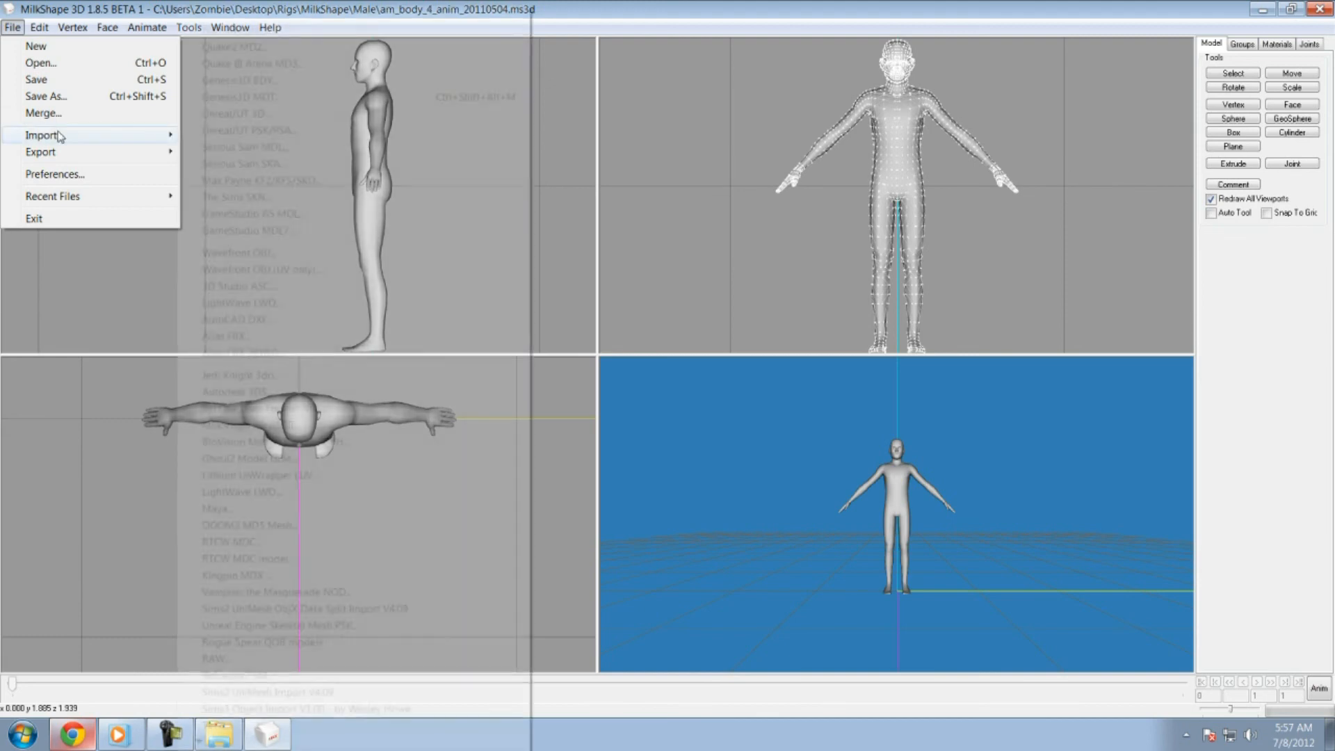
pyautogui.click(257, 31)
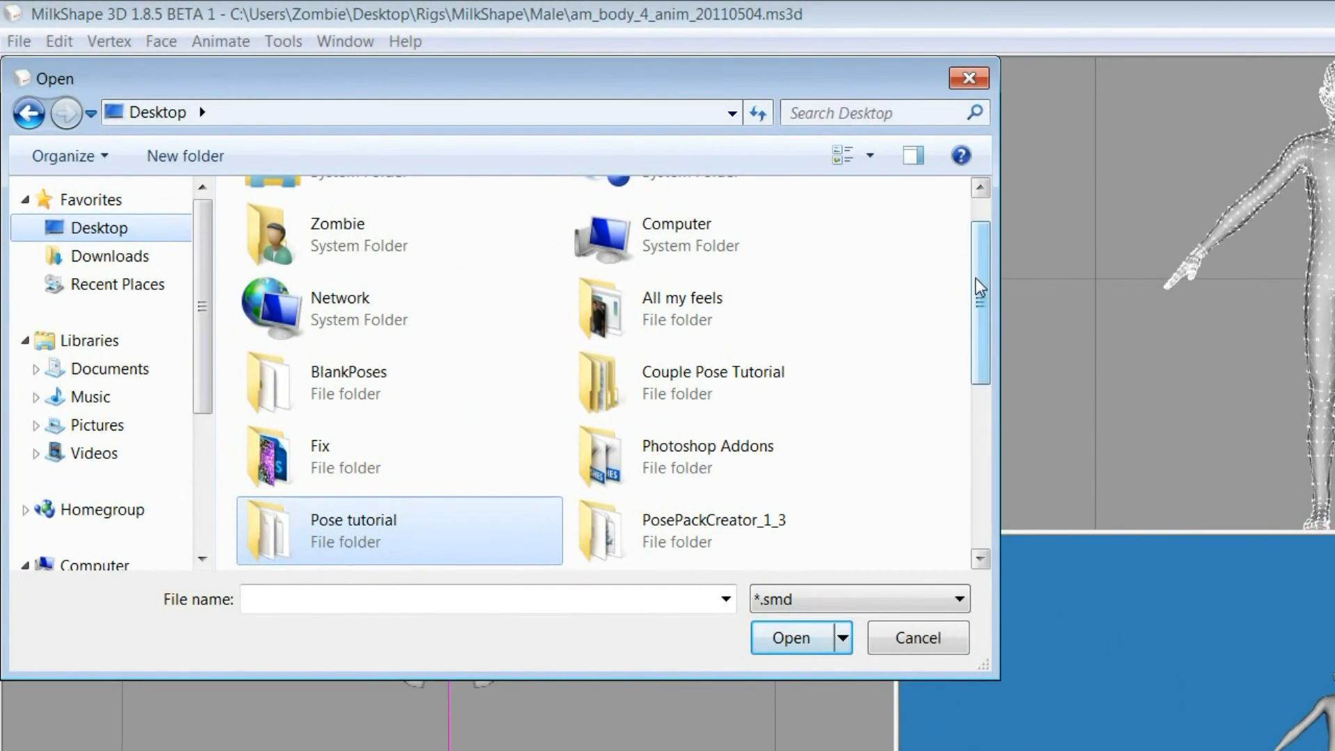
pyautogui.moveTo(650, 186); pyautogui.dragTo(648, 240)
pyautogui.moveTo(972, 361); pyautogui.dragTo(956, 330)
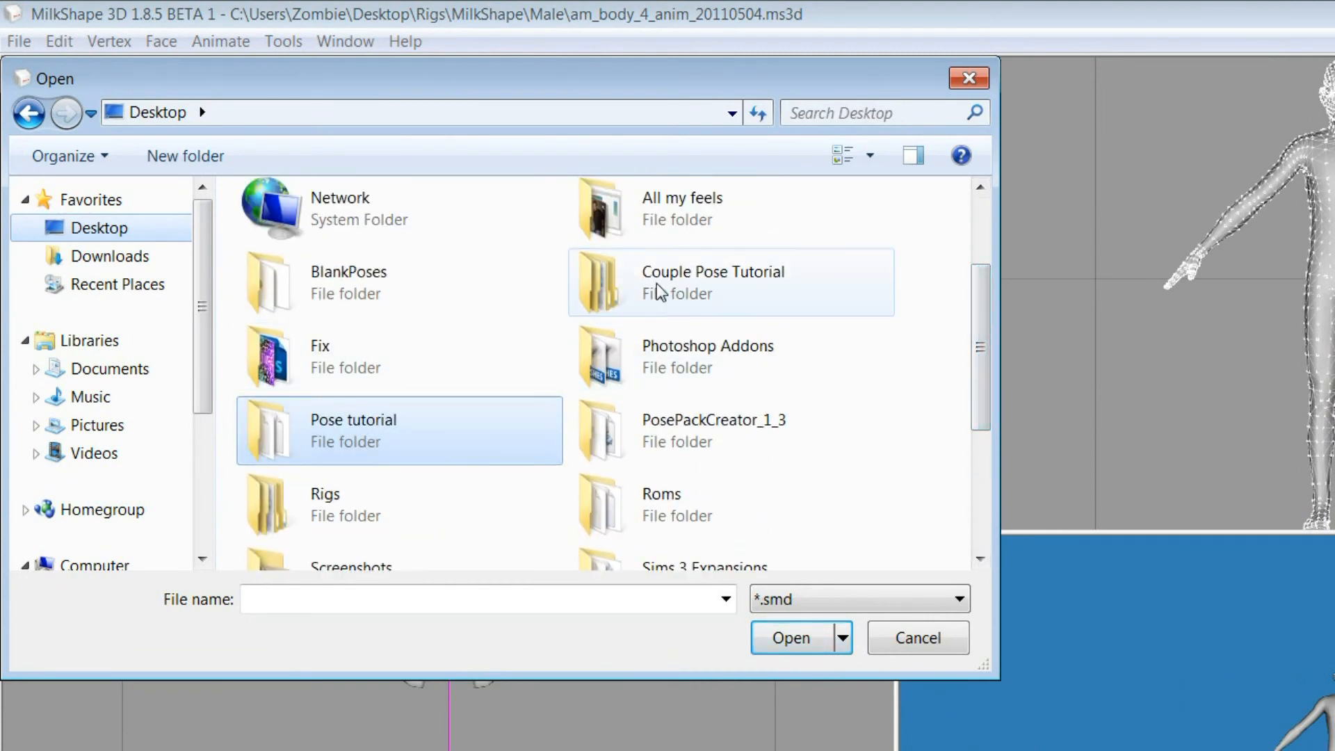
pyautogui.doubleClick(656, 282)
pyautogui.doubleClick(402, 269)
pyautogui.doubleClick(280, 201)
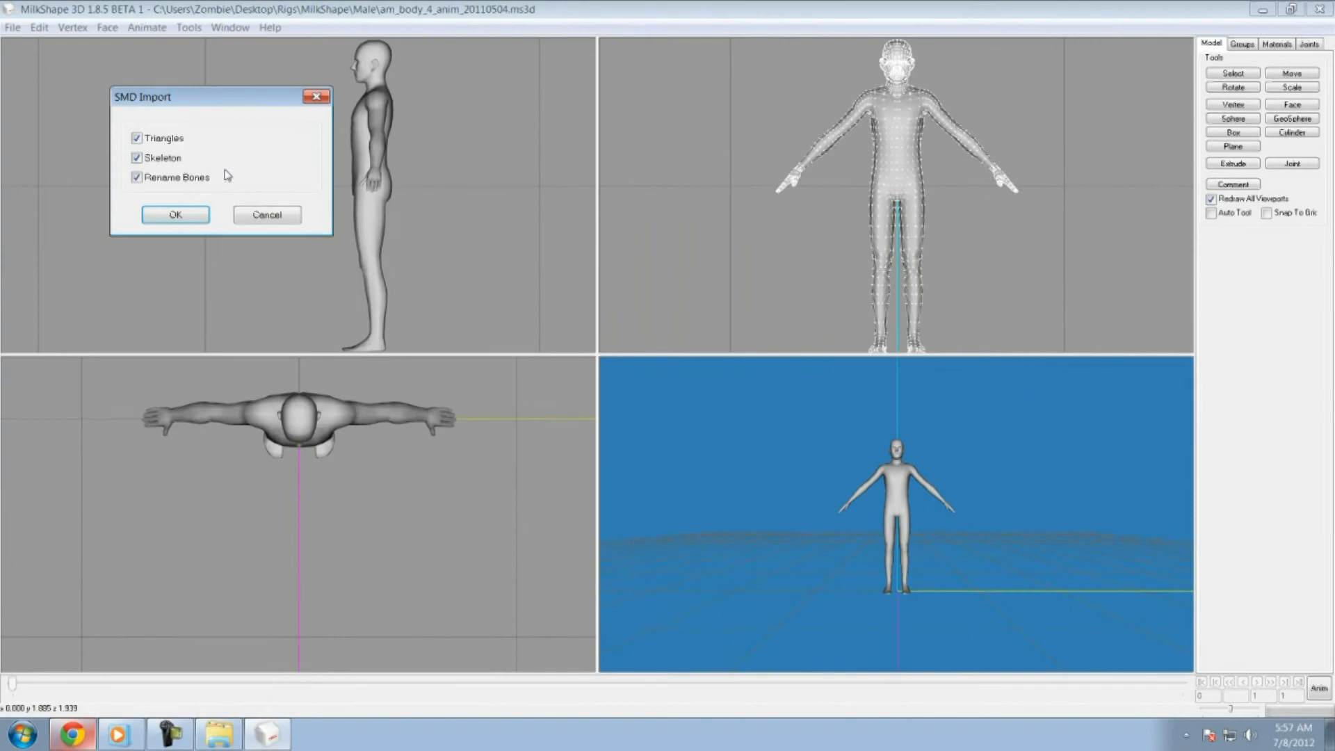
pyautogui.click(202, 215)
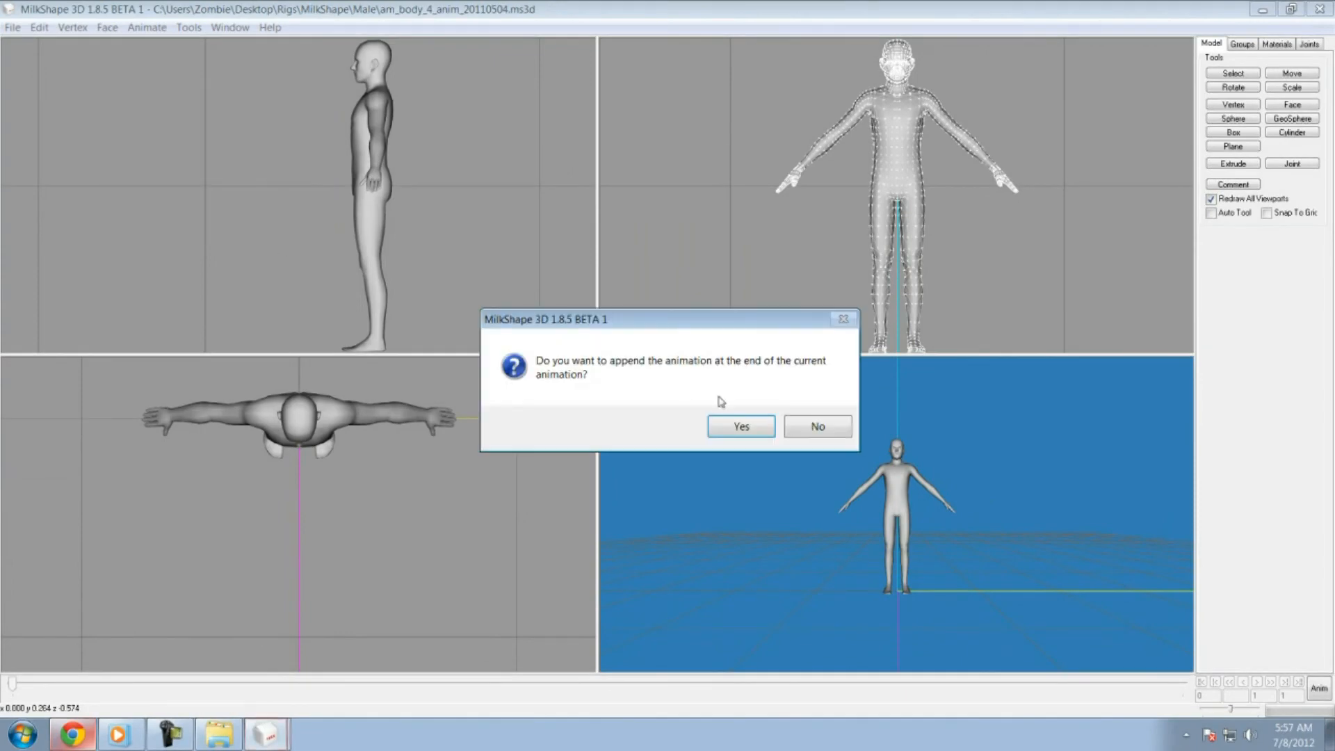
pyautogui.click(805, 422)
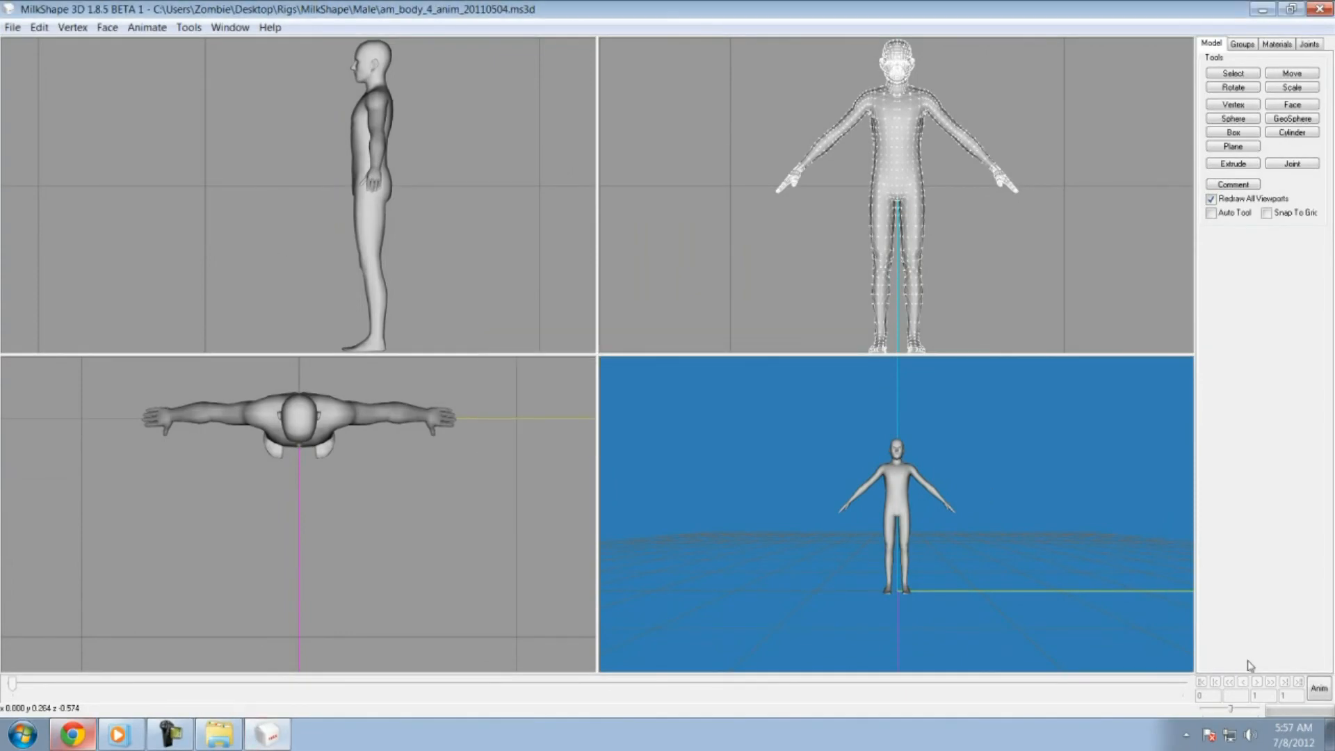
# - With animation mode on, rotate the b__R_Thigh__ joint in the side view to swing the right leg slightly forward
pyautogui.click(1308, 44)
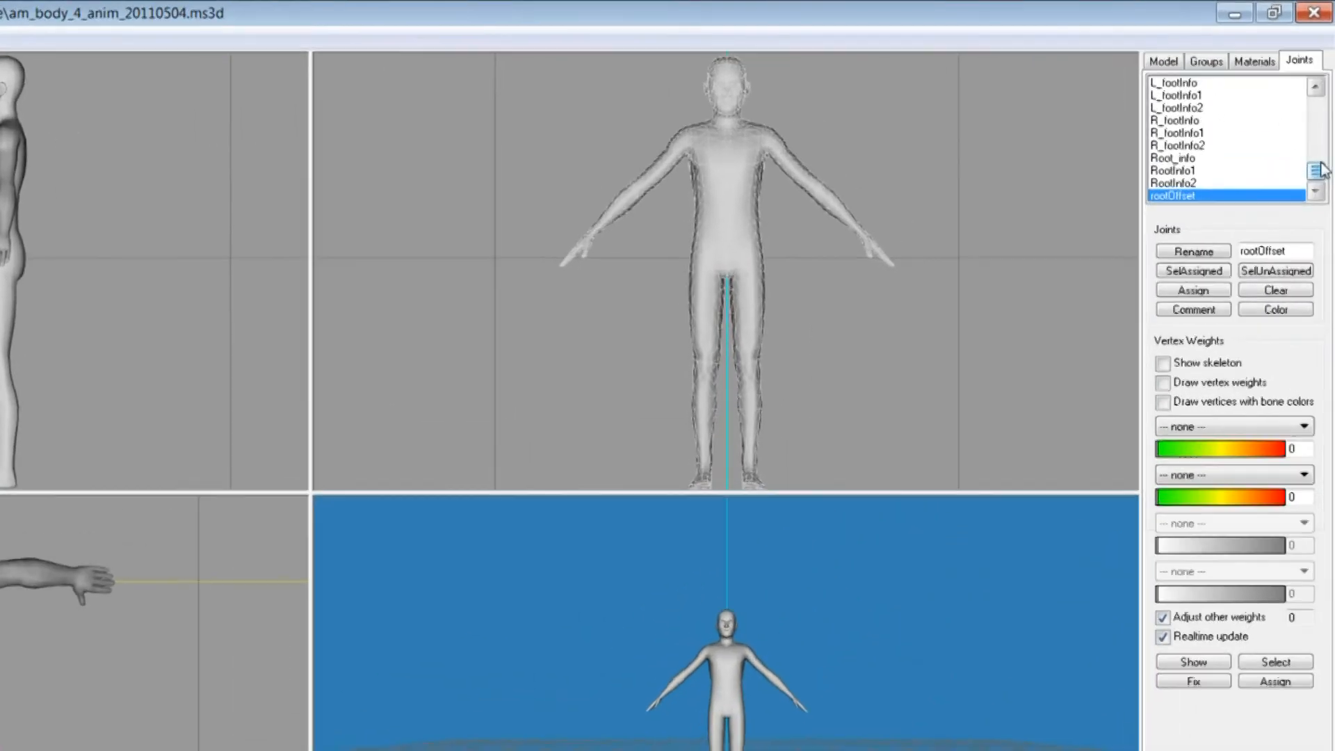
pyautogui.moveTo(1320, 123); pyautogui.dragTo(1317, 78)
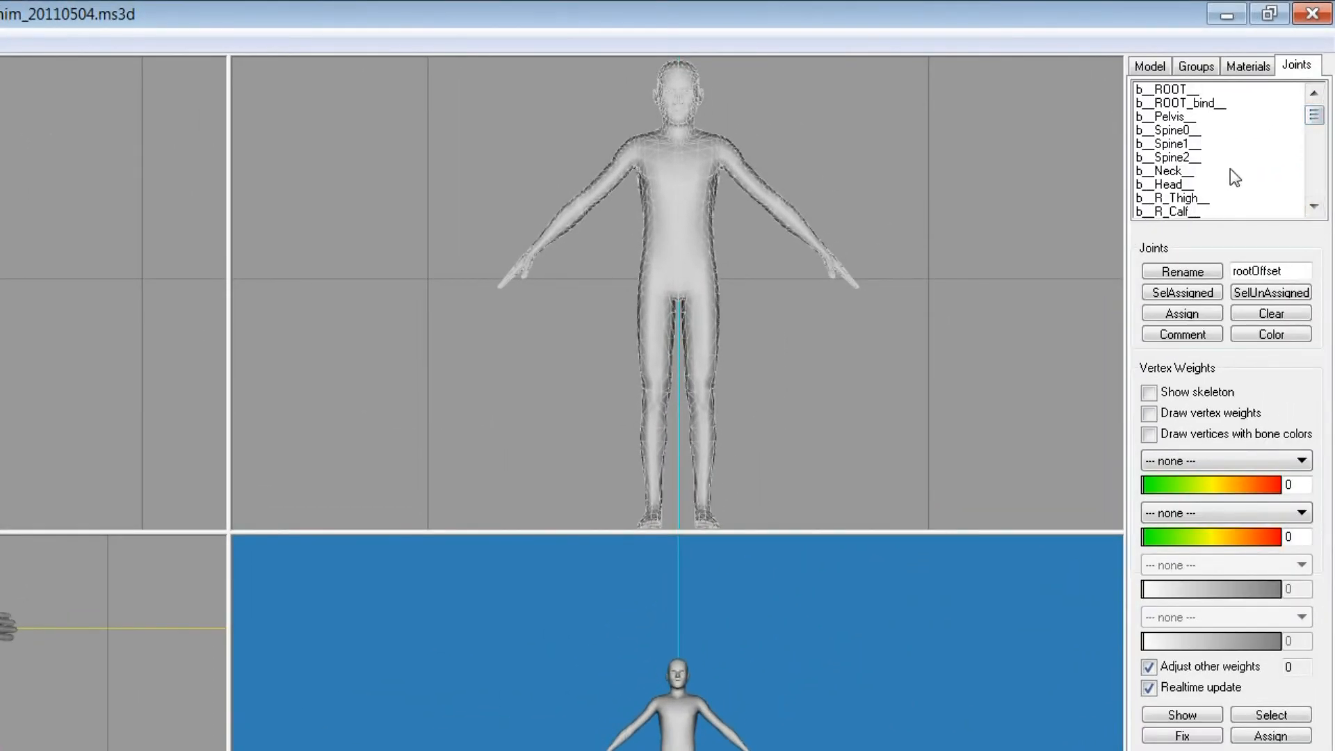
pyautogui.click(1191, 200)
pyautogui.click(1147, 69)
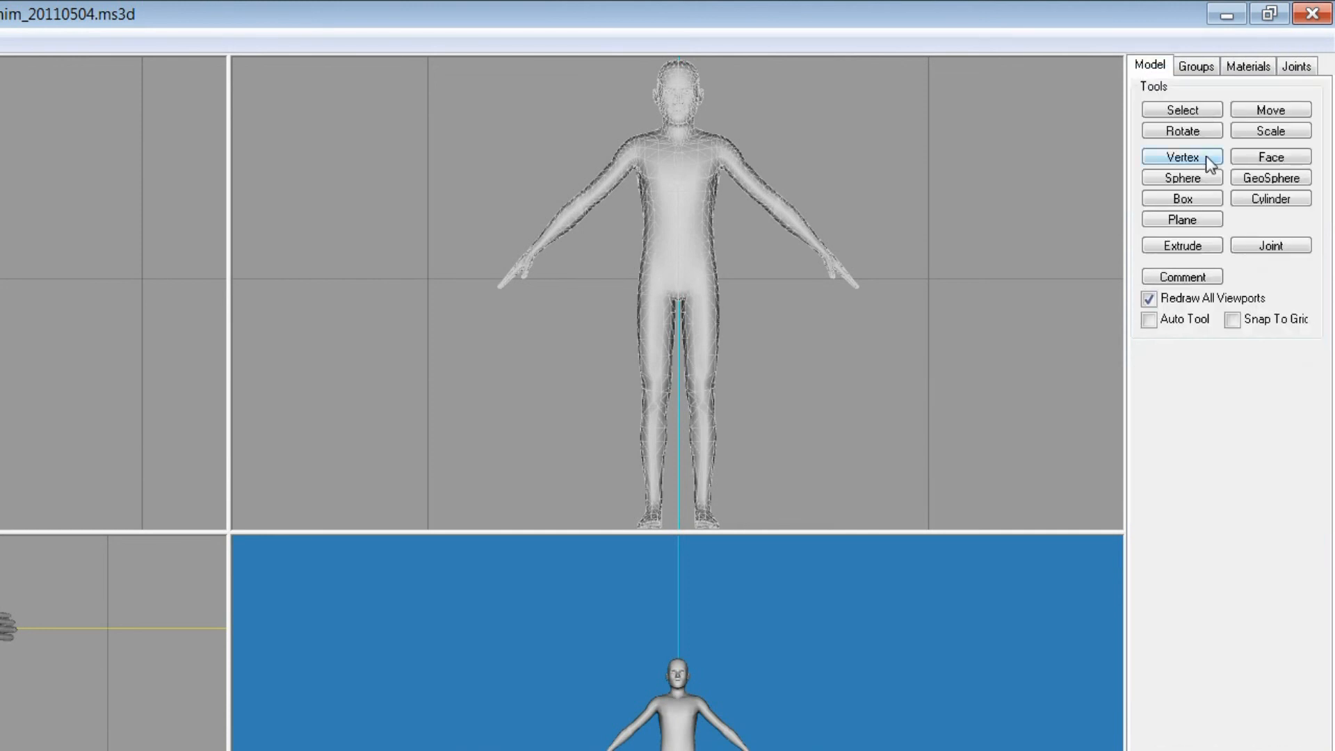
pyautogui.click(1206, 134)
pyautogui.moveTo(196, 377); pyautogui.dragTo(177, 384)
# - Rotate the b__R_Foot__ joint in the side view to point the right foot's toes downward
pyautogui.click(1297, 66)
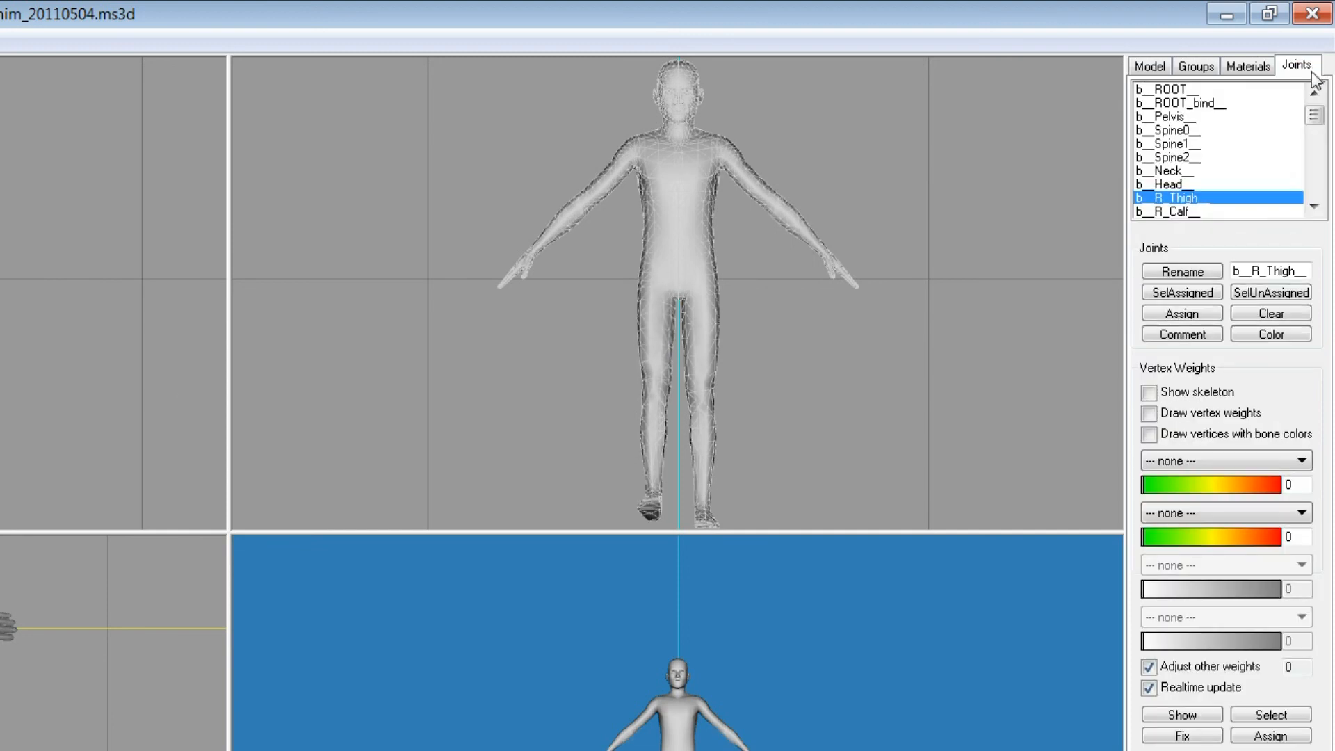
pyautogui.click(1313, 205)
pyautogui.click(1313, 206)
pyautogui.click(1175, 198)
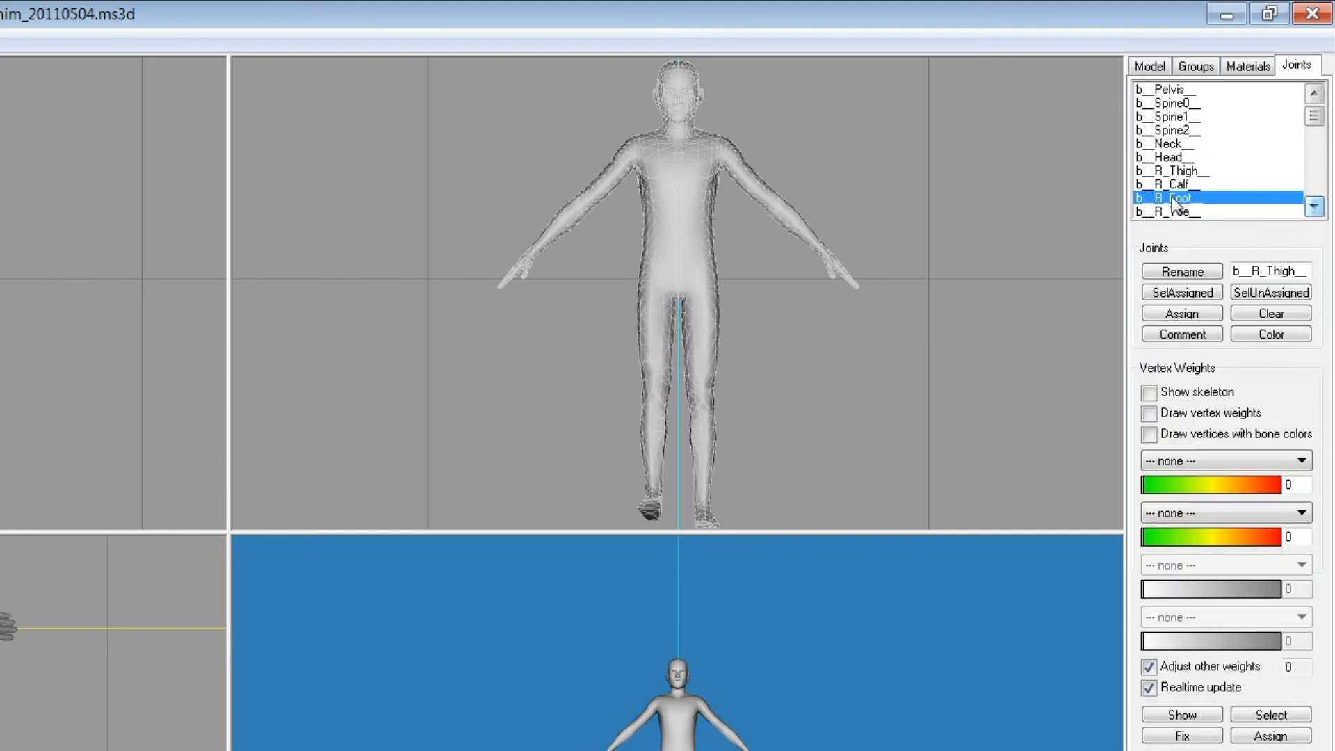
pyautogui.moveTo(2, 417); pyautogui.dragTo(361, 298)
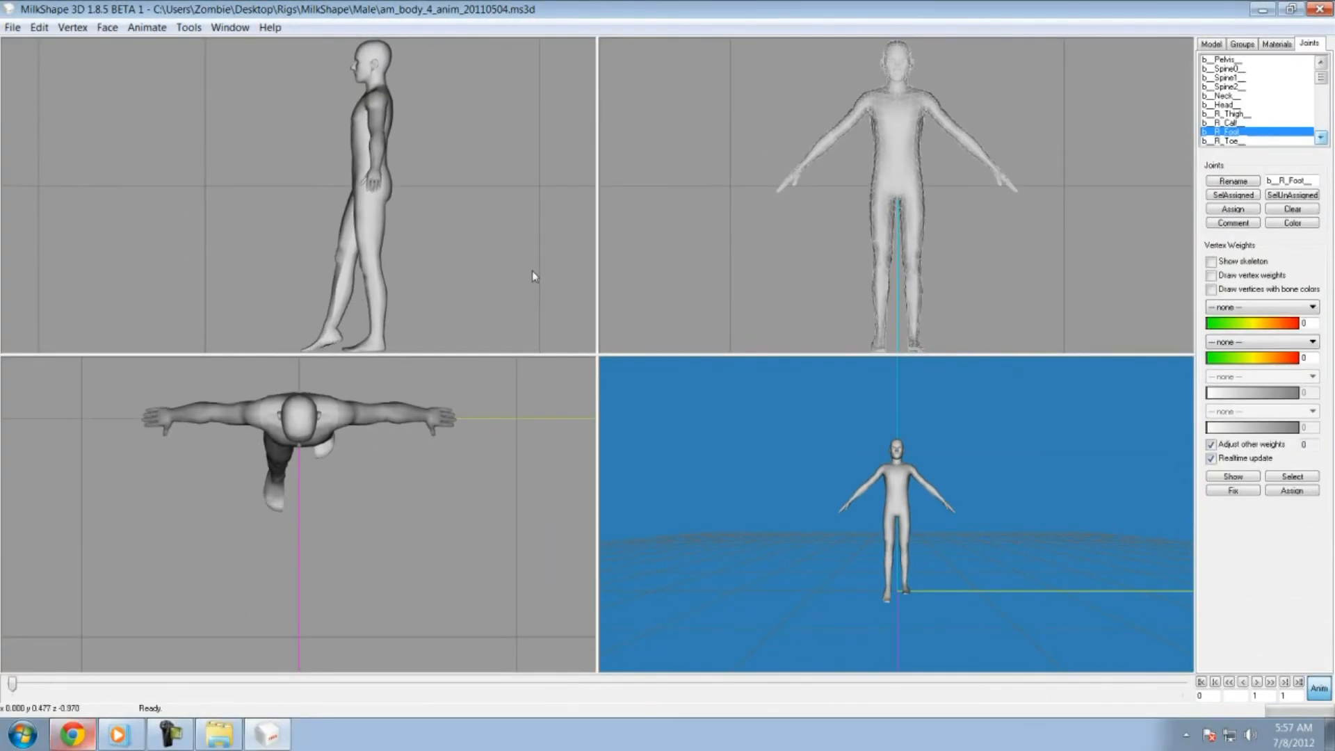
# - Set a keyframe for the b__R_Foot__ joint's adjusted pose
pyautogui.click(147, 27)
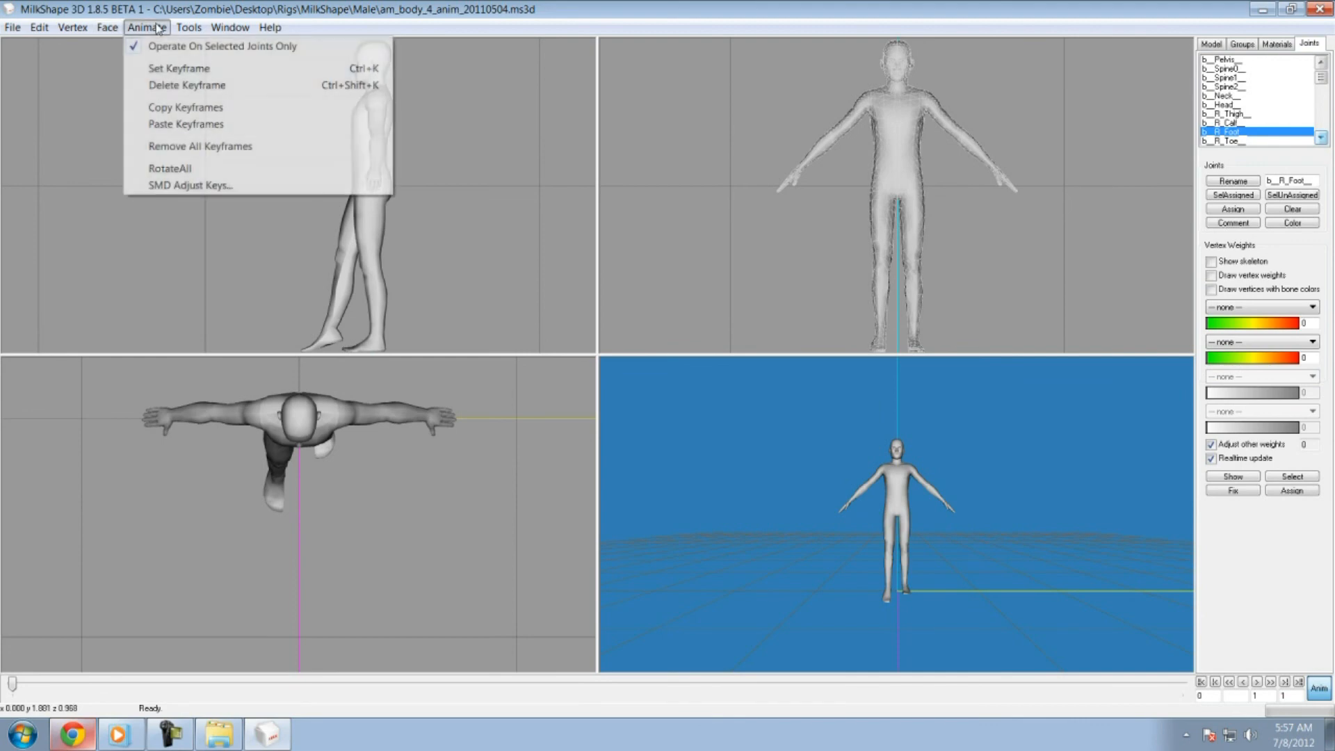
pyautogui.click(158, 69)
pyautogui.click(1319, 687)
pyautogui.click(13, 28)
pyautogui.moveTo(42, 152)
pyautogui.click(237, 30)
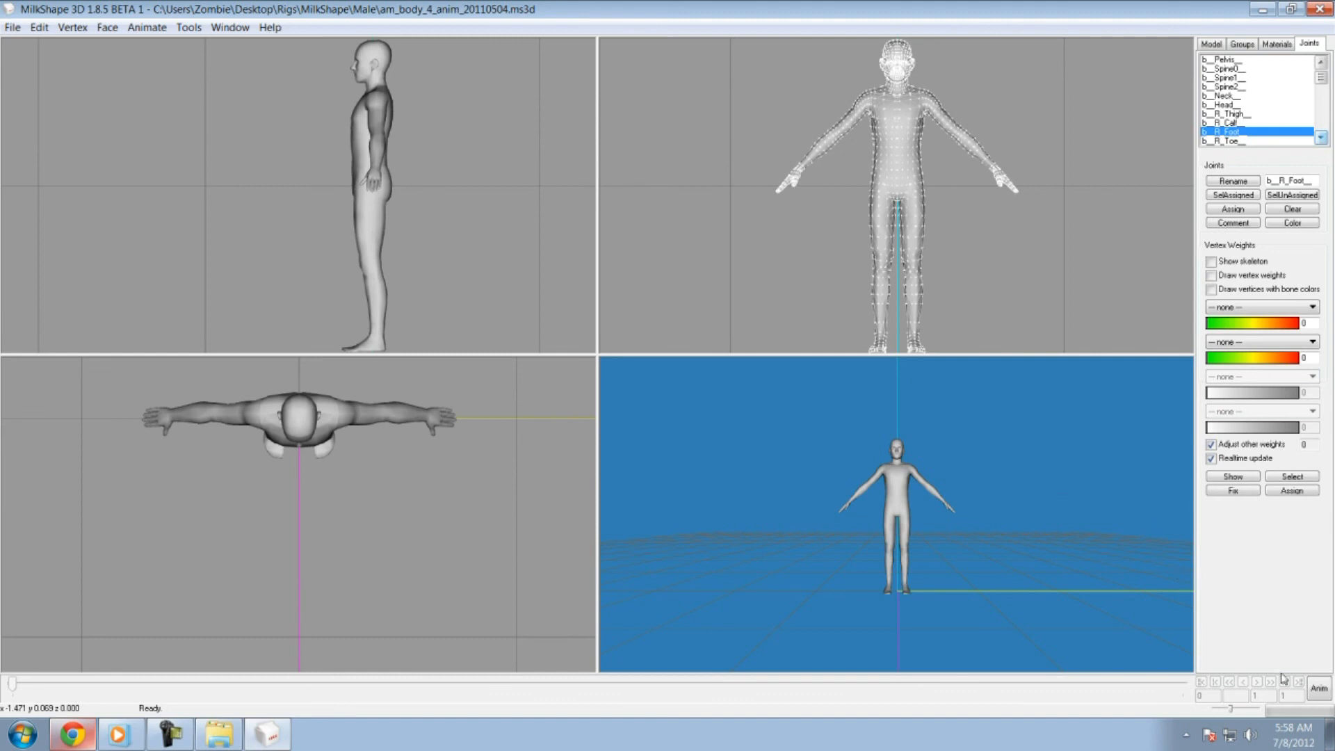
pyautogui.click(1317, 688)
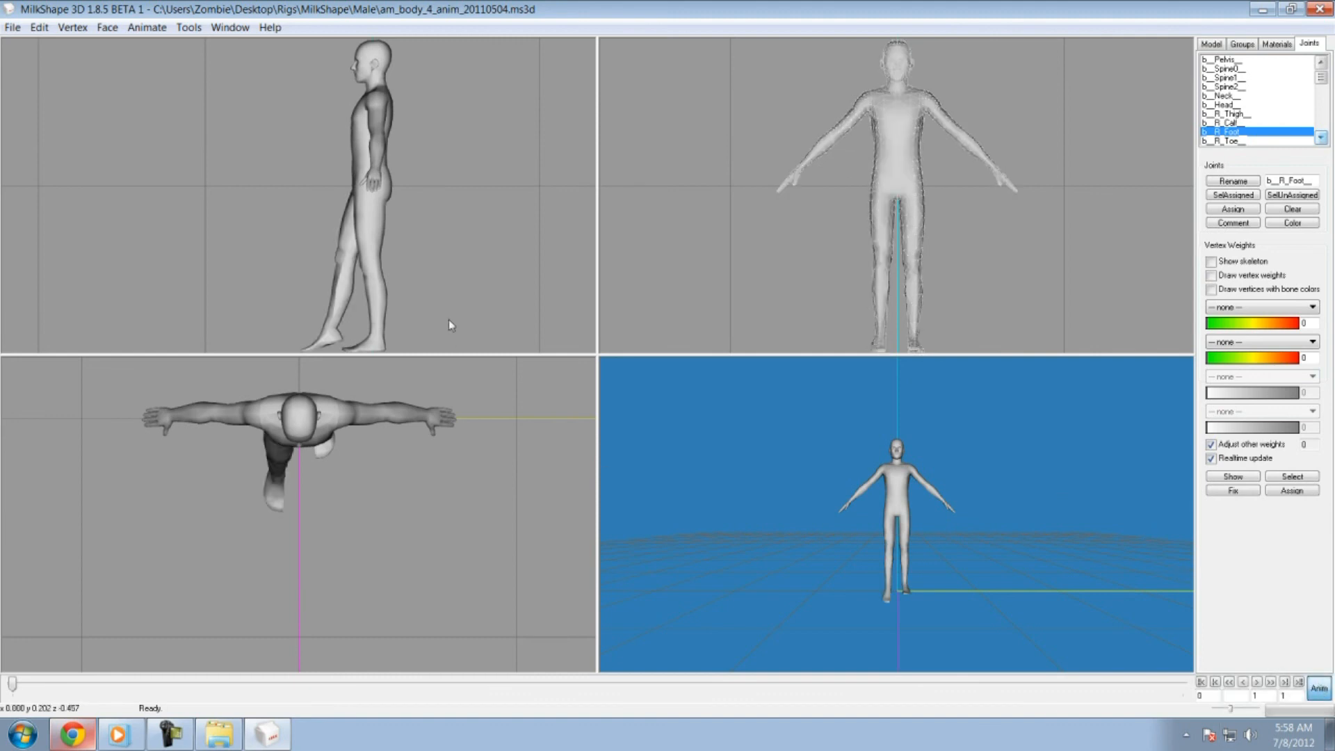
pyautogui.click(1, 15)
pyautogui.click(74, 6)
pyautogui.click(15, 29)
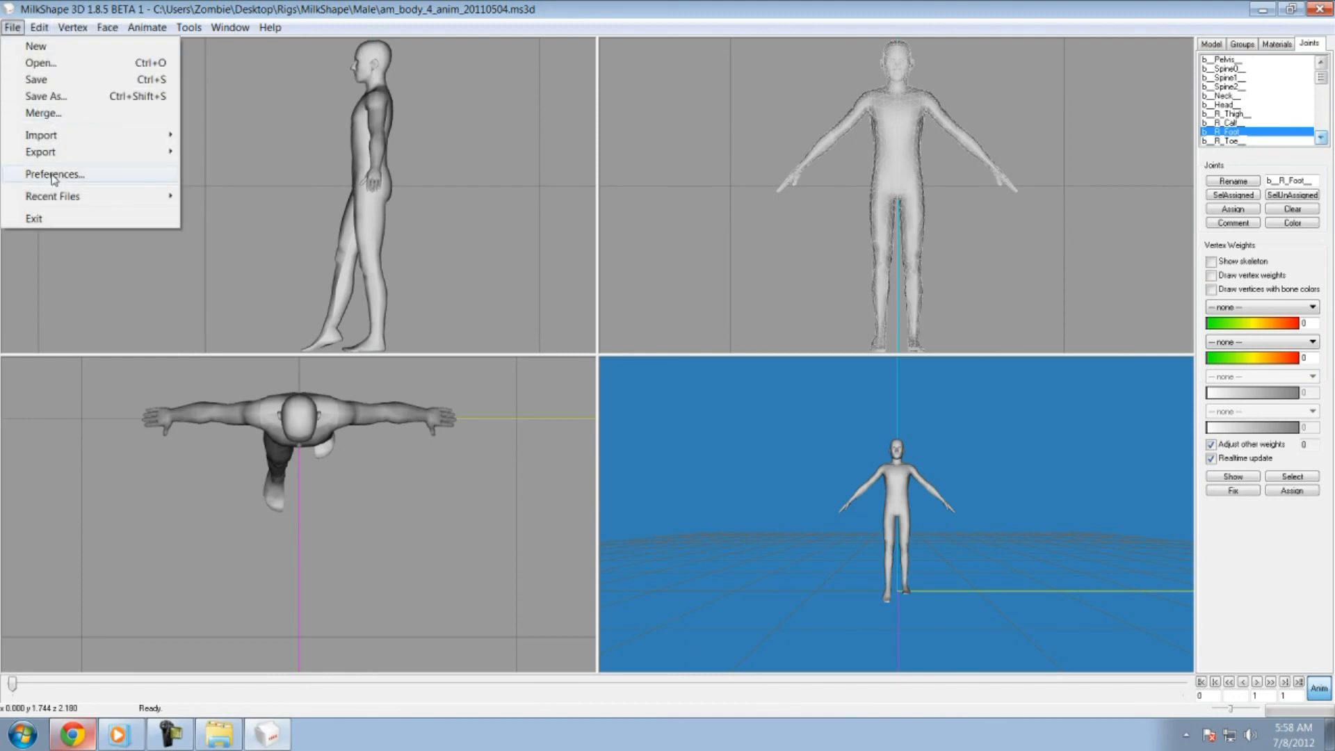
pyautogui.moveTo(52, 151)
pyautogui.click(763, 44)
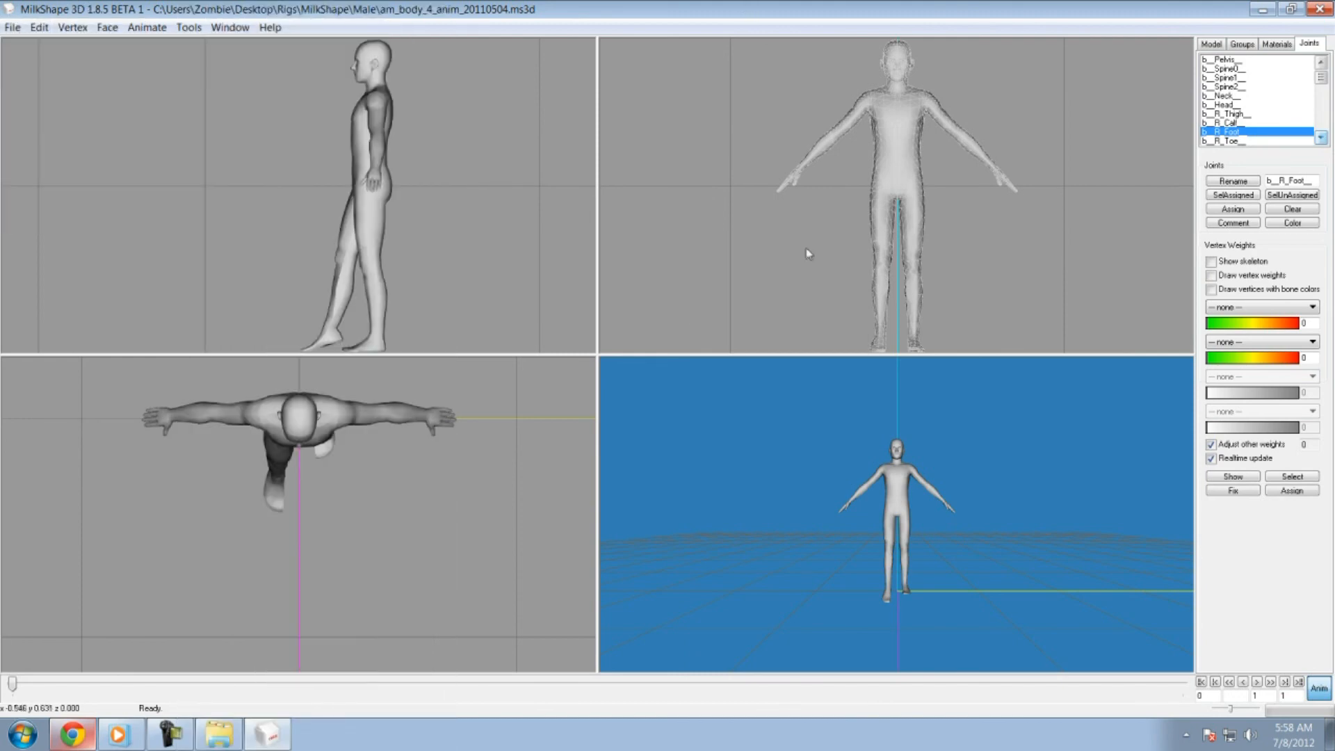
# - Export the posed male in animation mode as Wavefront OBJ file male.obj into the desktop's Couple Pose Tutorial > Female folder
pyautogui.click(13, 27)
pyautogui.moveTo(52, 150)
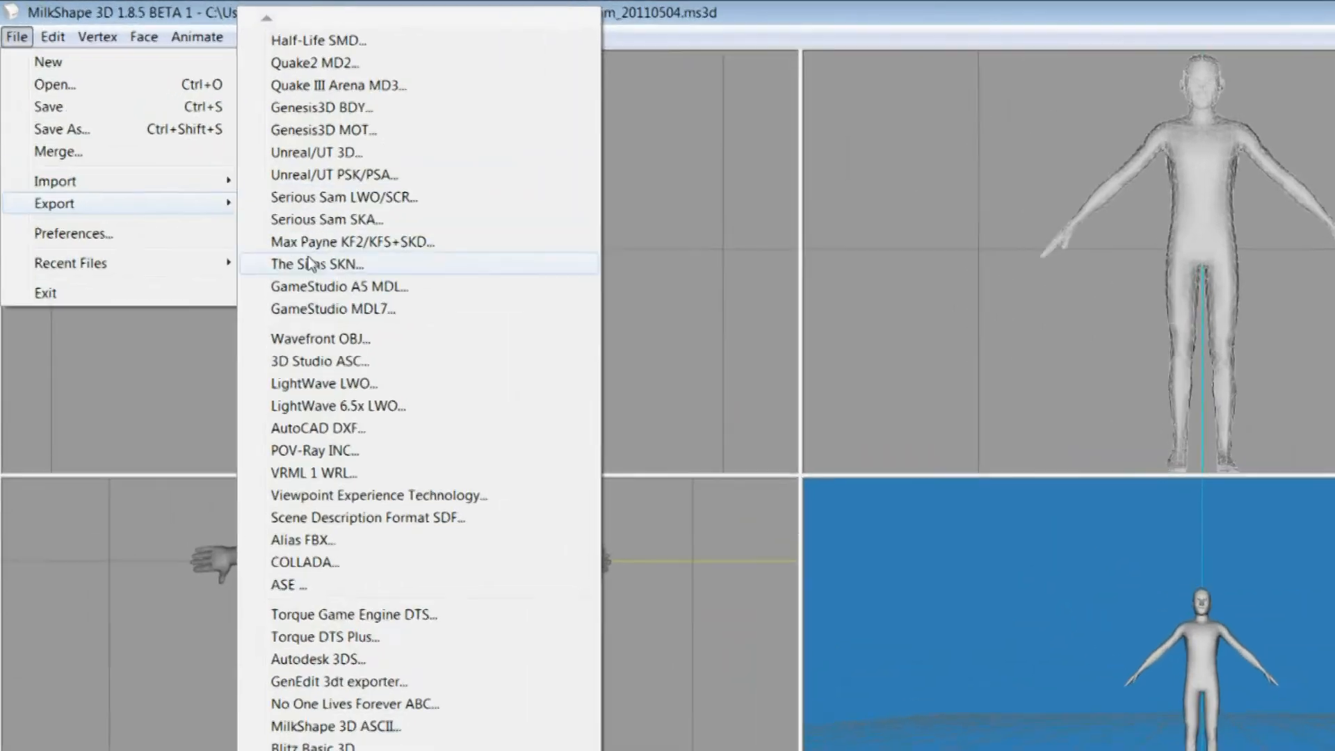
pyautogui.click(321, 338)
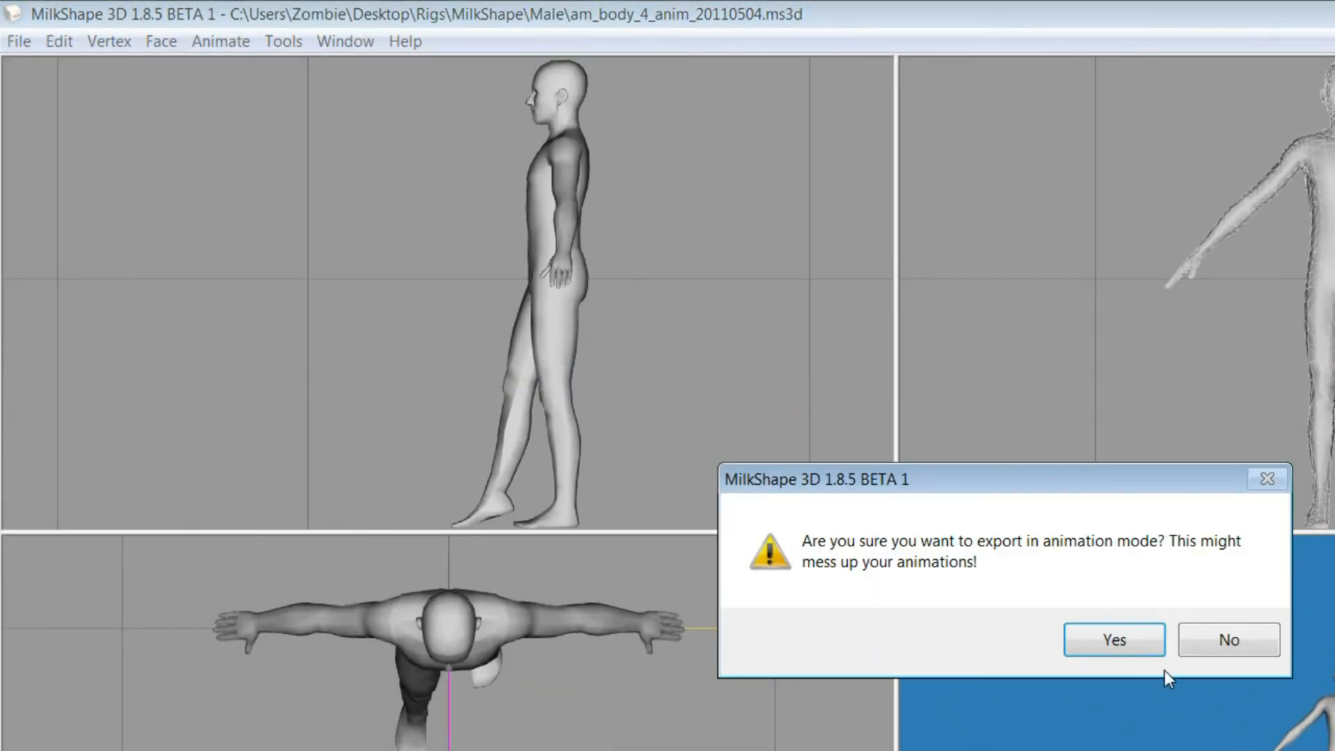
pyautogui.click(1139, 645)
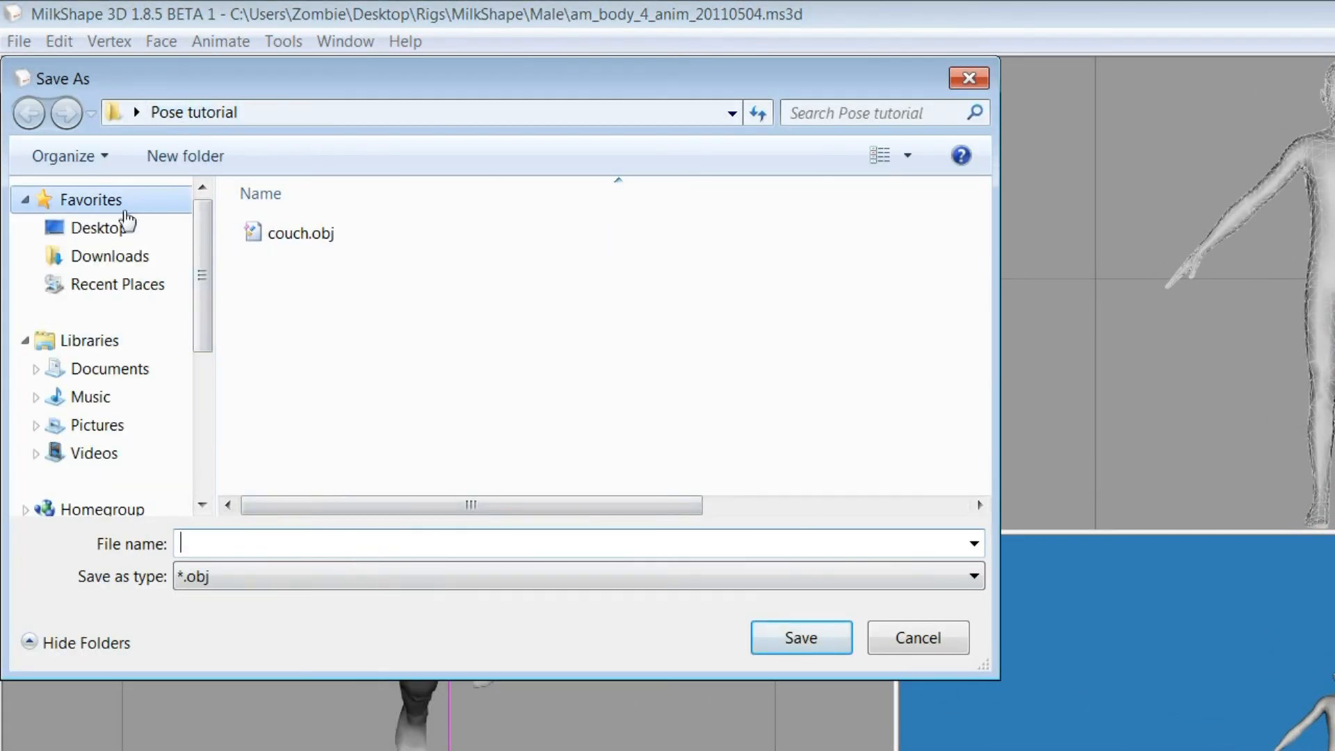
pyautogui.click(104, 228)
pyautogui.click(628, 427)
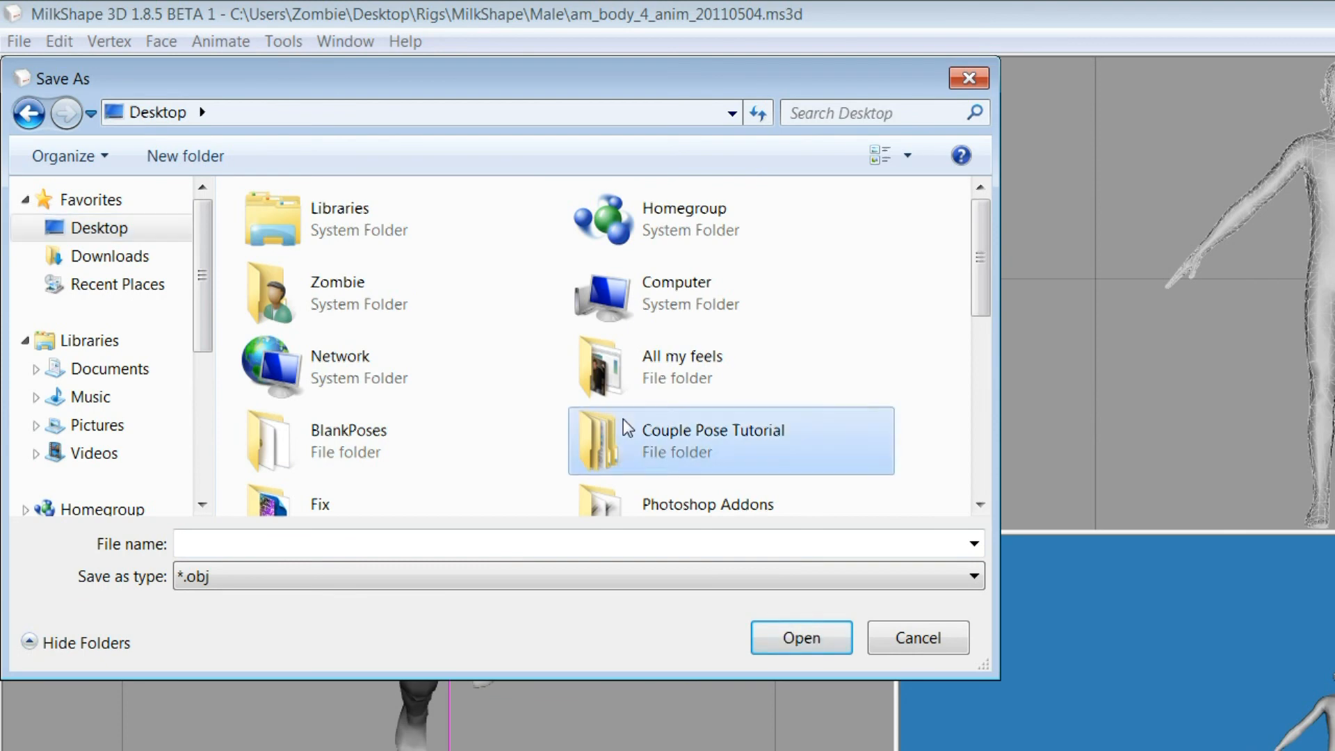
pyautogui.doubleClick(628, 428)
pyautogui.click(253, 262)
pyautogui.doubleClick(299, 248)
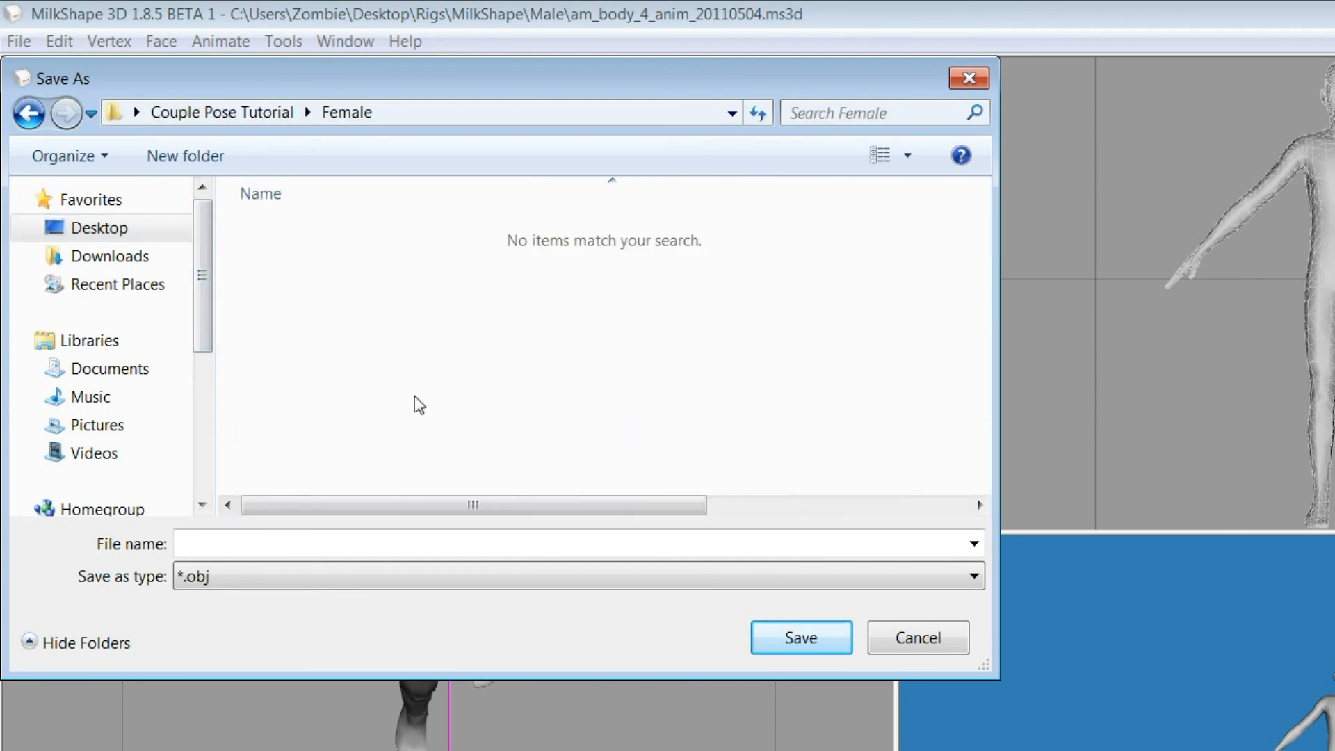
pyautogui.click(417, 543)
pyautogui.write('m')
pyautogui.press('Return')
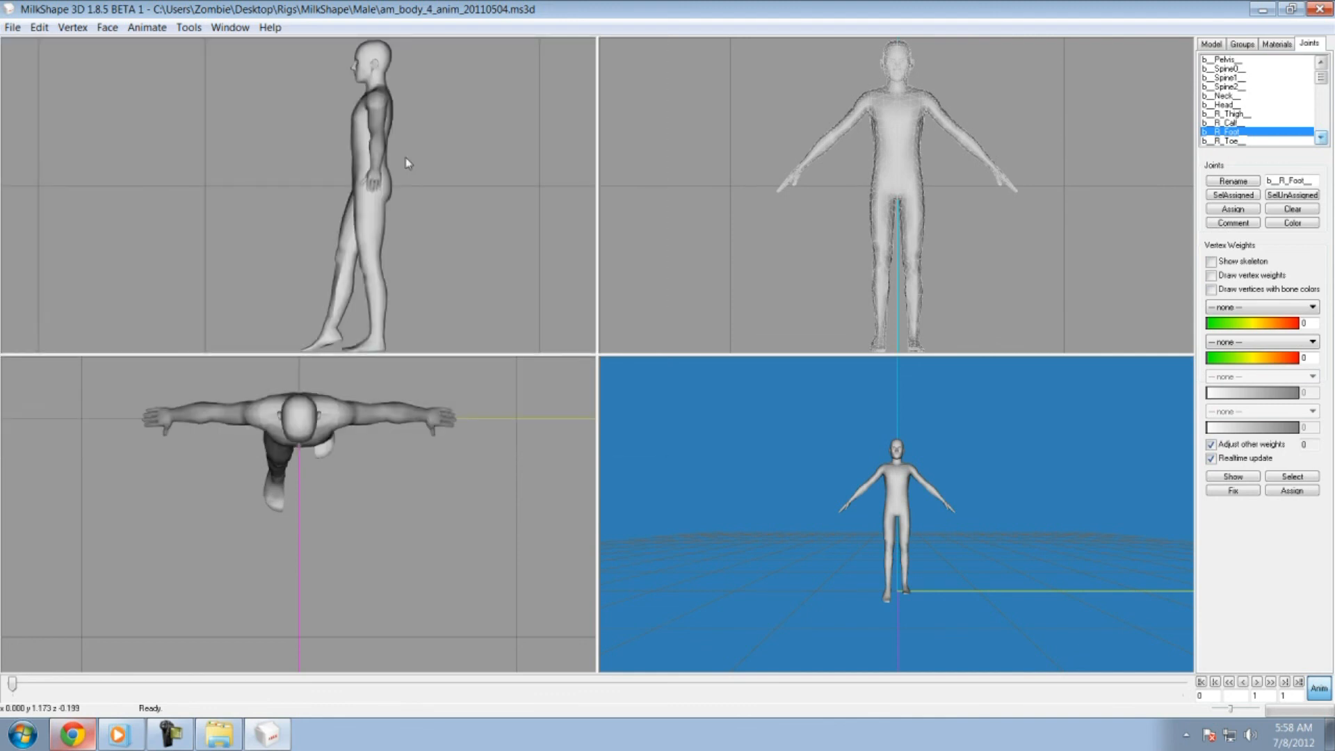
# - Close the male rig without saving and open the female rig af_body_4_anim_20110504.ms3d from Rigs > MilkShape > Female
pyautogui.click(1319, 8)
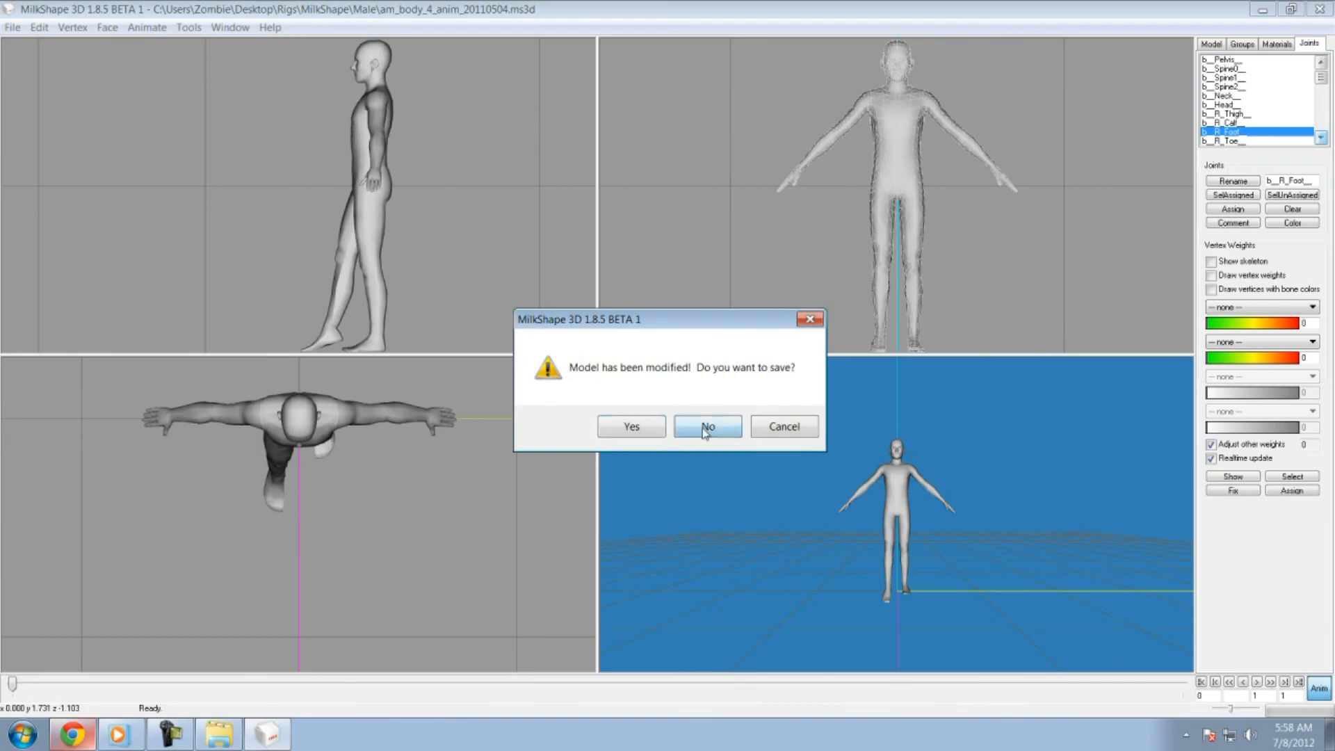
pyautogui.click(706, 426)
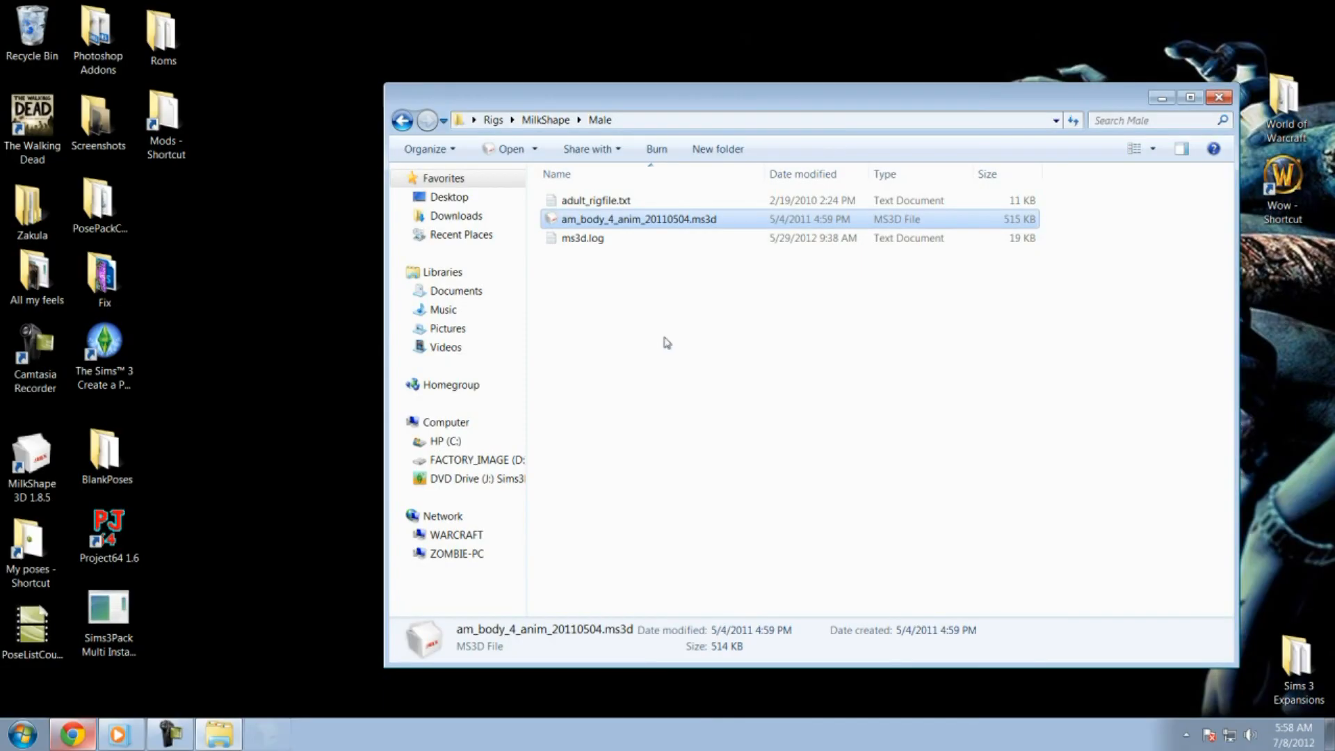
pyautogui.click(532, 121)
pyautogui.doubleClick(591, 219)
pyautogui.click(595, 219)
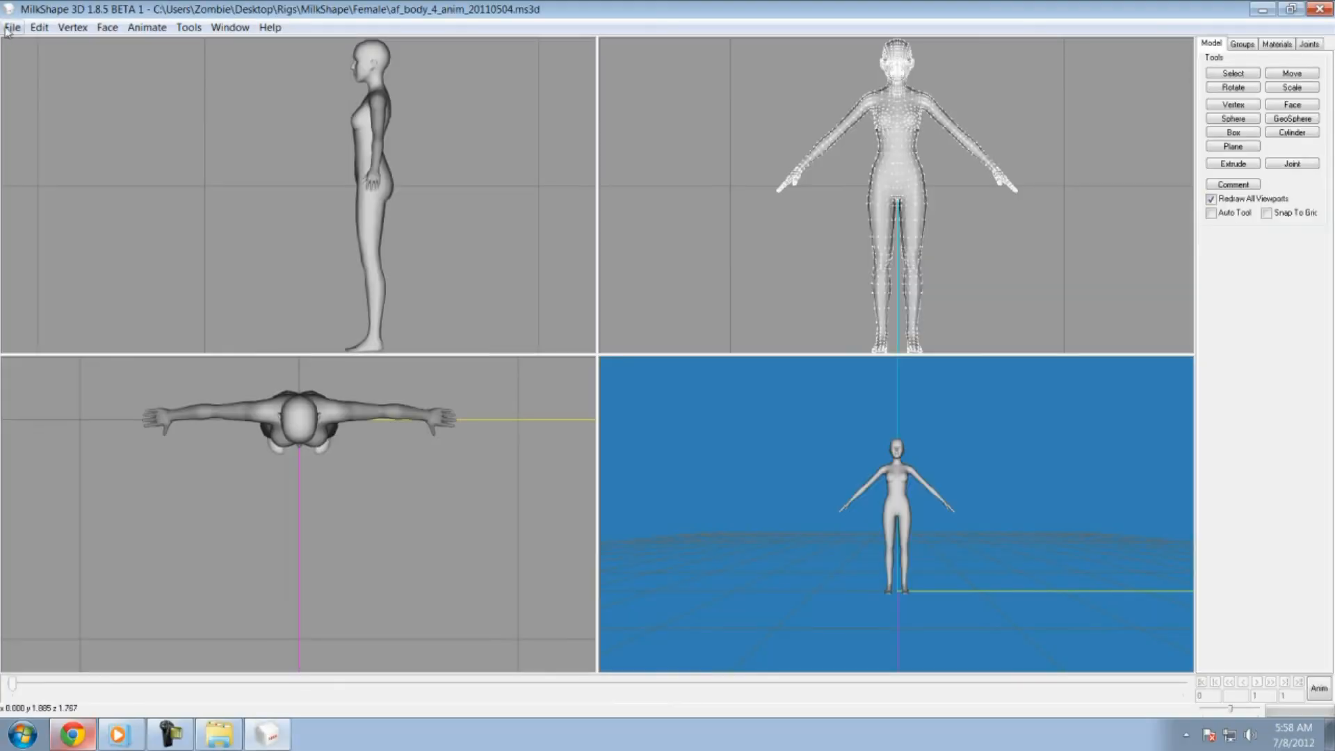
# - Import the SMD pose from the Couple Pose Tutorial folder into the female rig, declining to append the animation
pyautogui.click(12, 28)
pyautogui.moveTo(28, 135)
pyautogui.click(273, 33)
pyautogui.click(147, 74)
pyautogui.doubleClick(205, 161)
pyautogui.doubleClick(206, 161)
pyautogui.click(188, 208)
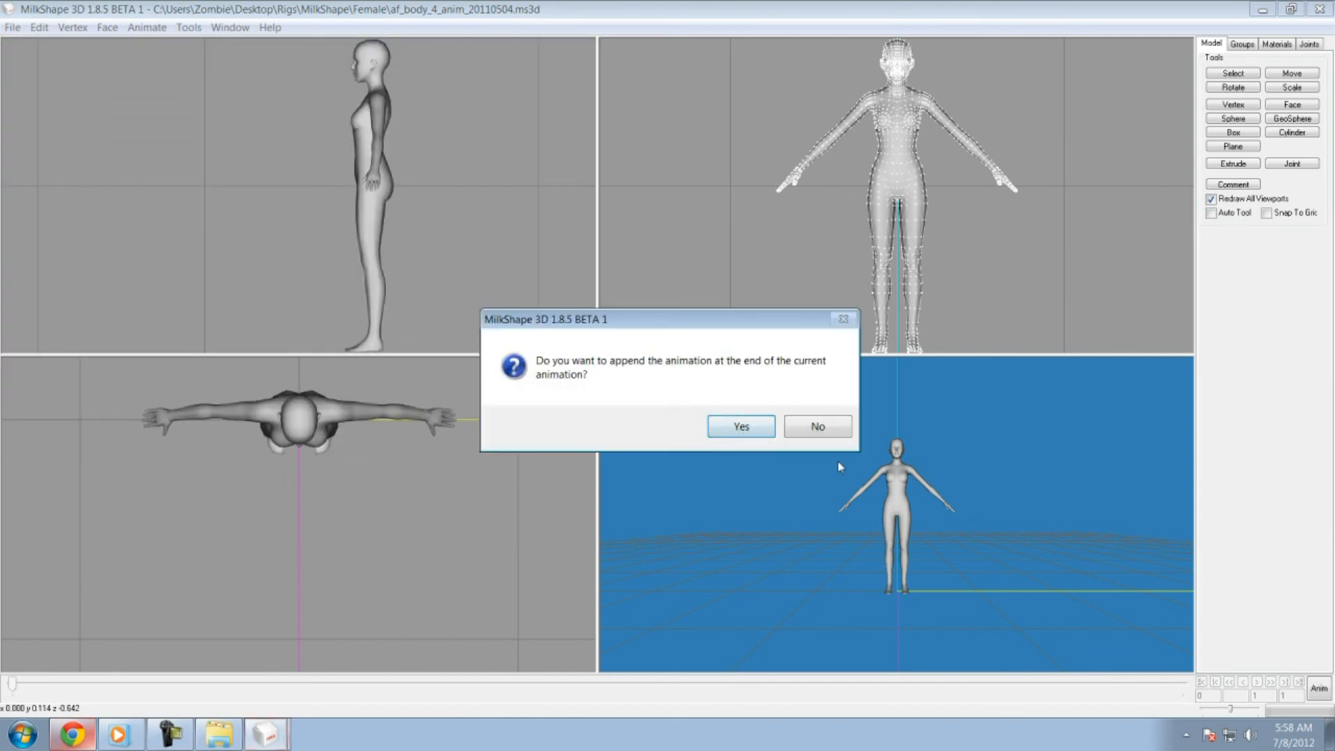
pyautogui.click(817, 426)
# - Import the Wavefront OBJ male.obj from the Couple Pose Tutorial > Female folder into the female rig's scene
pyautogui.click(12, 27)
pyautogui.moveTo(26, 137)
pyautogui.click(240, 253)
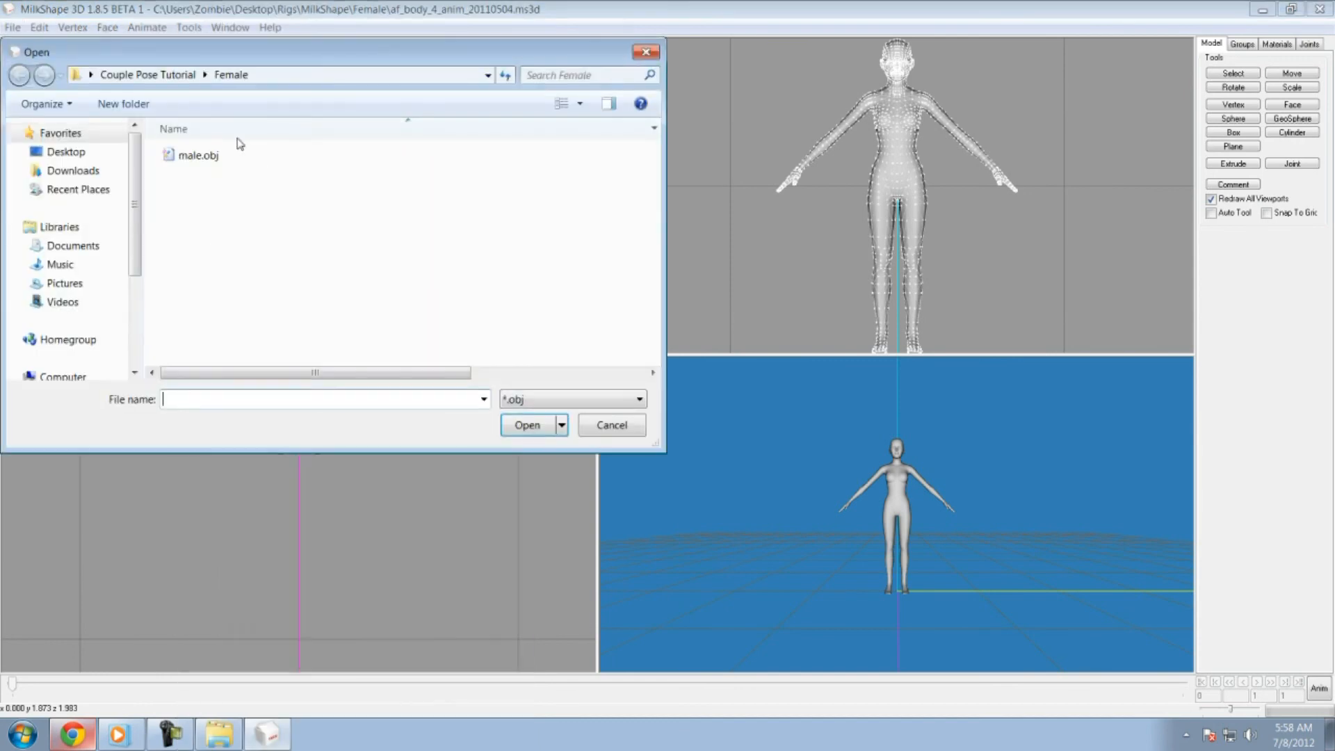
pyautogui.doubleClick(239, 153)
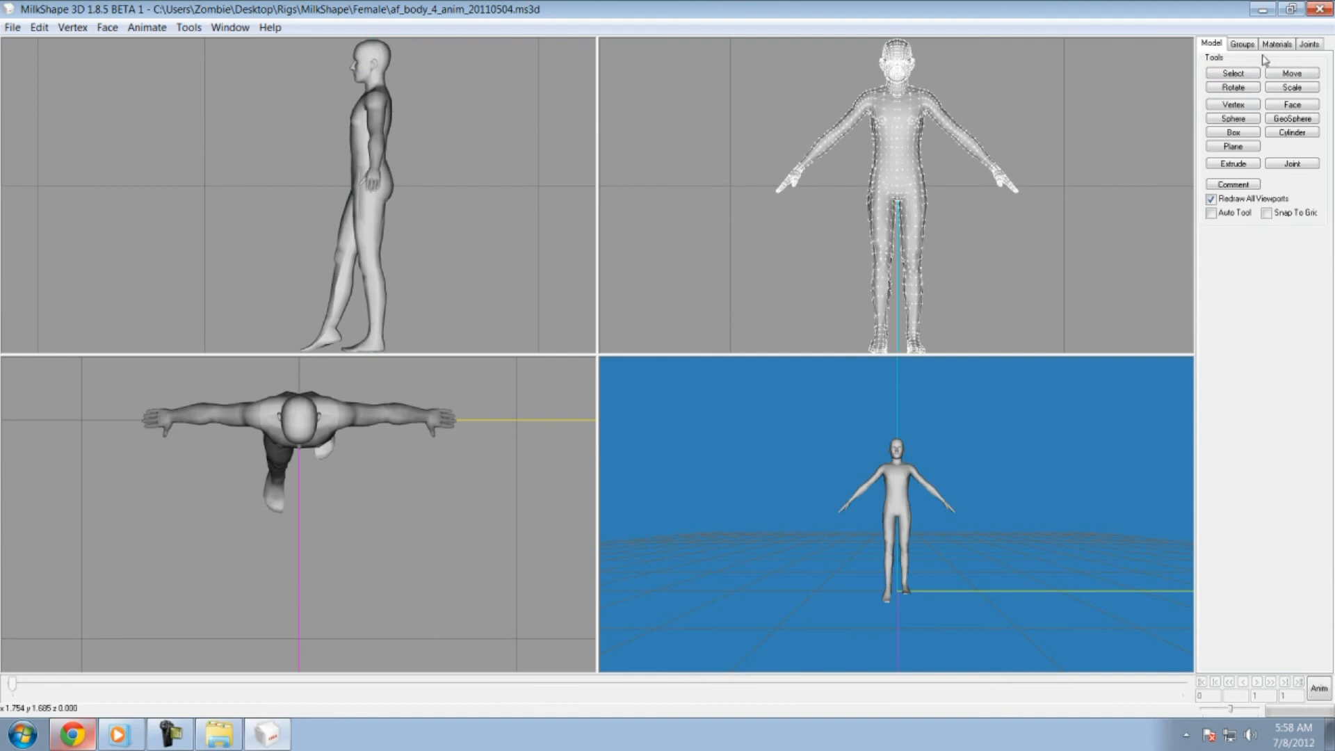
# - With animation mode on, move the b__ROOT__ joint in the side view to place the female in front of the male
pyautogui.click(1309, 44)
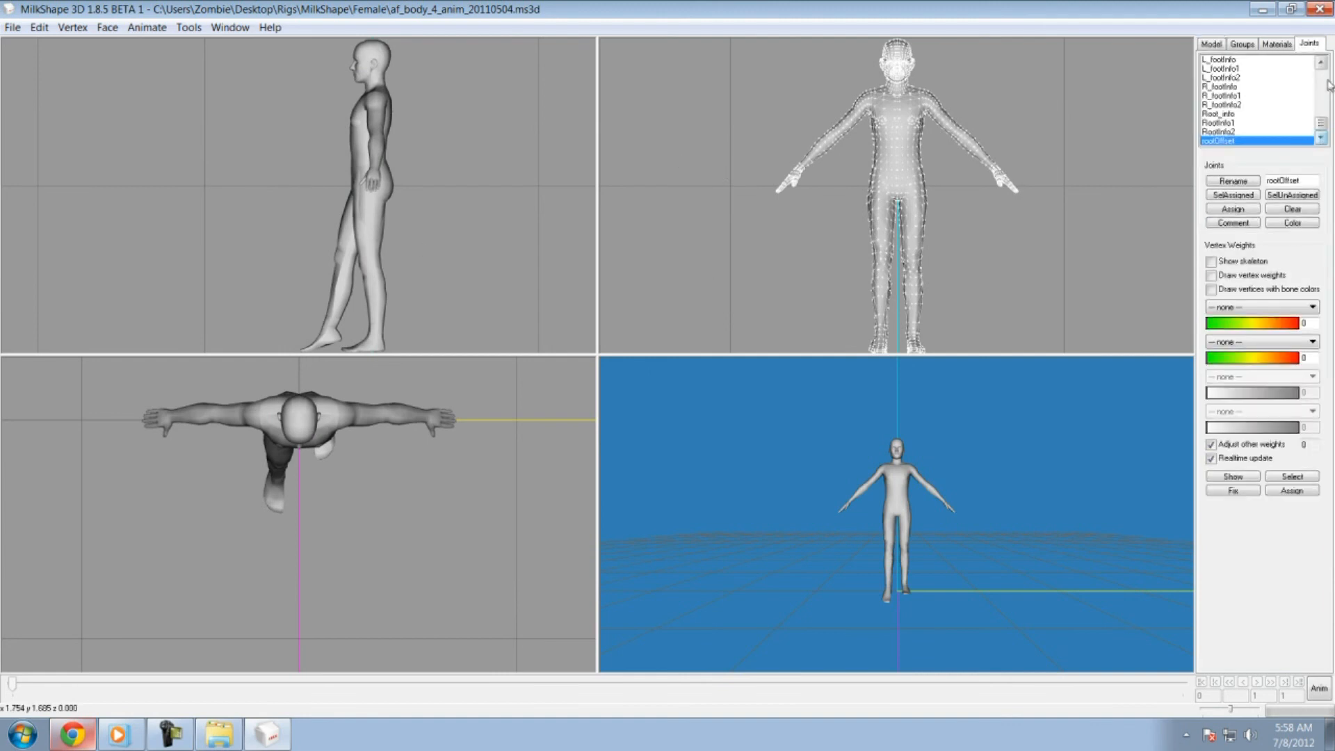
pyautogui.scroll(10, 1279, 104)
pyautogui.click(1265, 60)
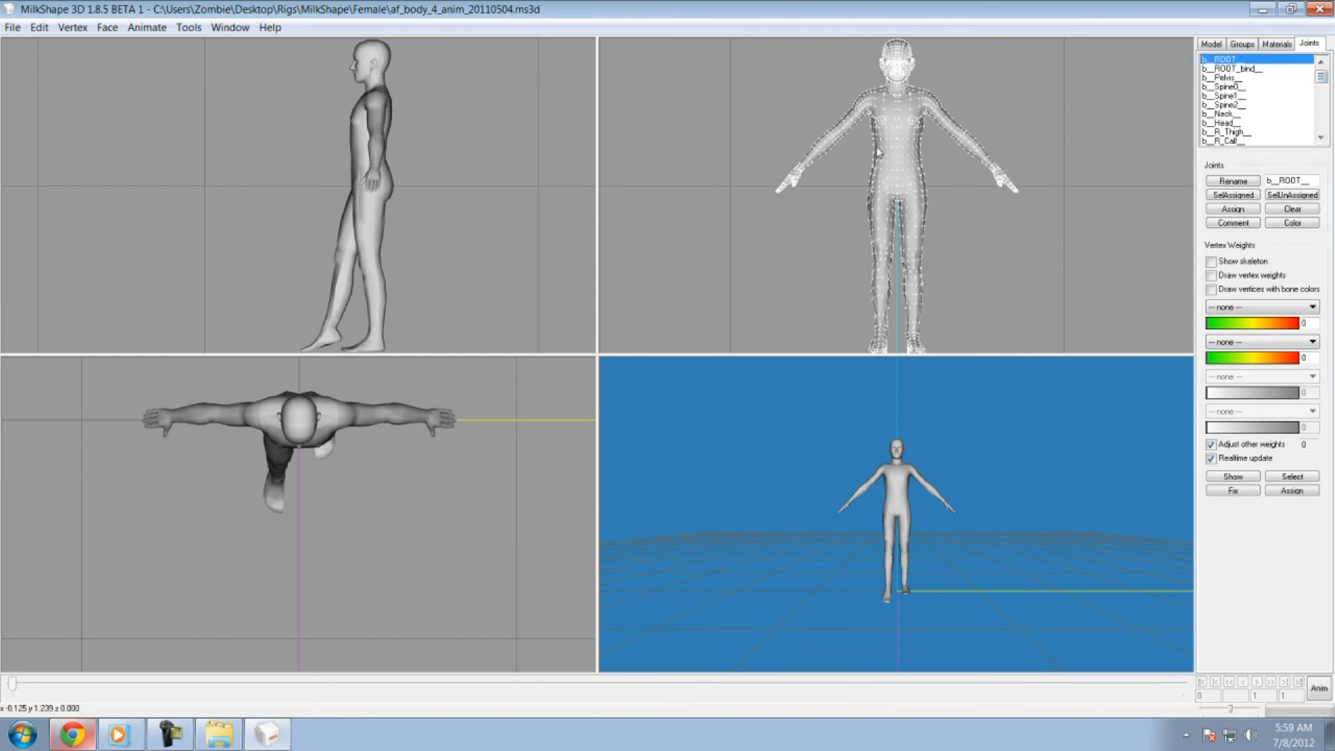
pyautogui.click(1211, 44)
pyautogui.click(1286, 73)
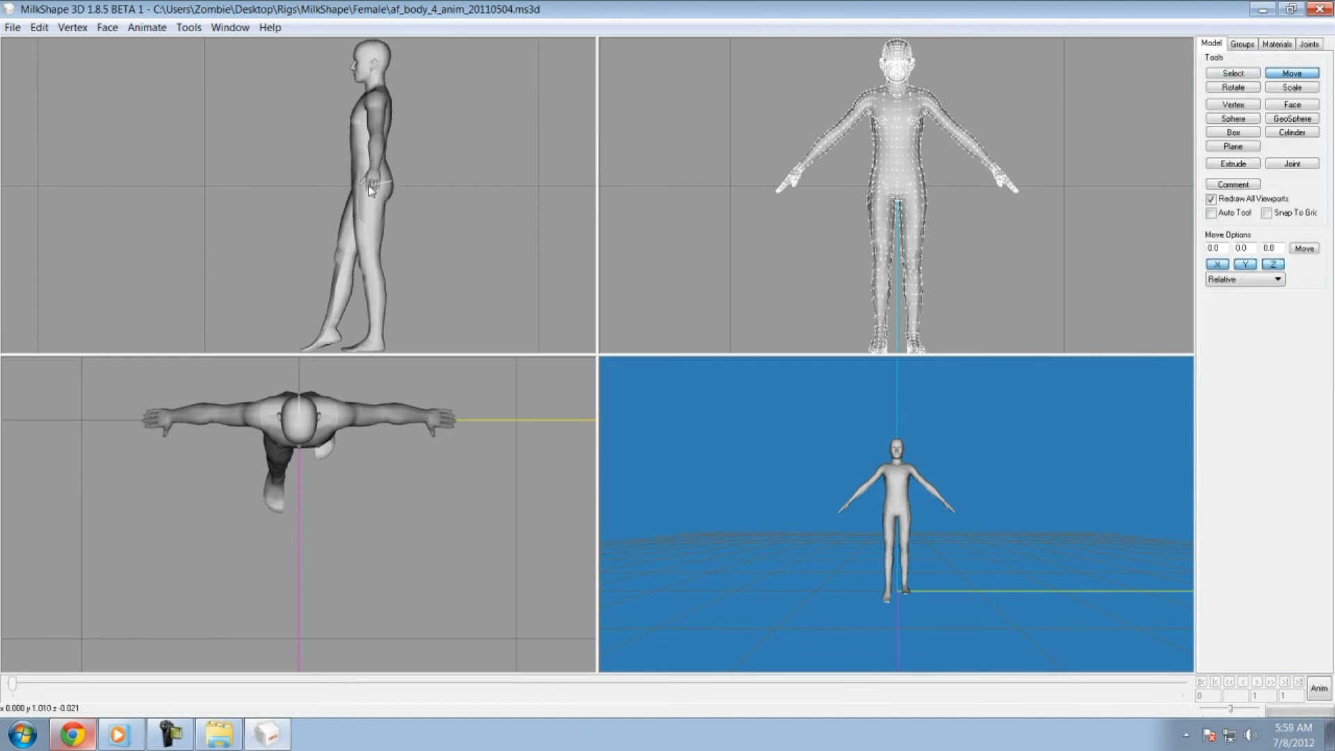
pyautogui.click(1318, 687)
pyautogui.moveTo(341, 224); pyautogui.dragTo(304, 214)
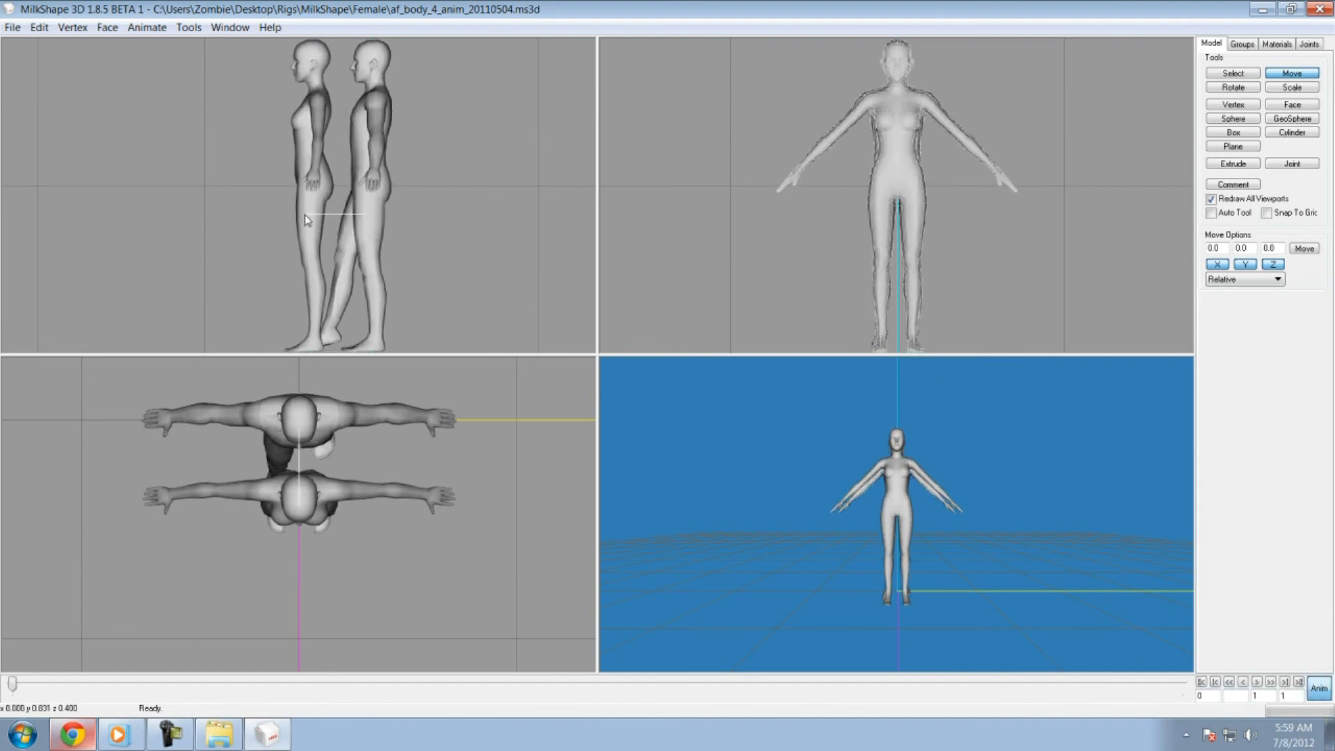
# - Rotate the b__ROOT__ joint in the top view so the female faces the male, and move her slightly closer to him
pyautogui.click(1233, 87)
pyautogui.moveTo(366, 528); pyautogui.dragTo(355, 500)
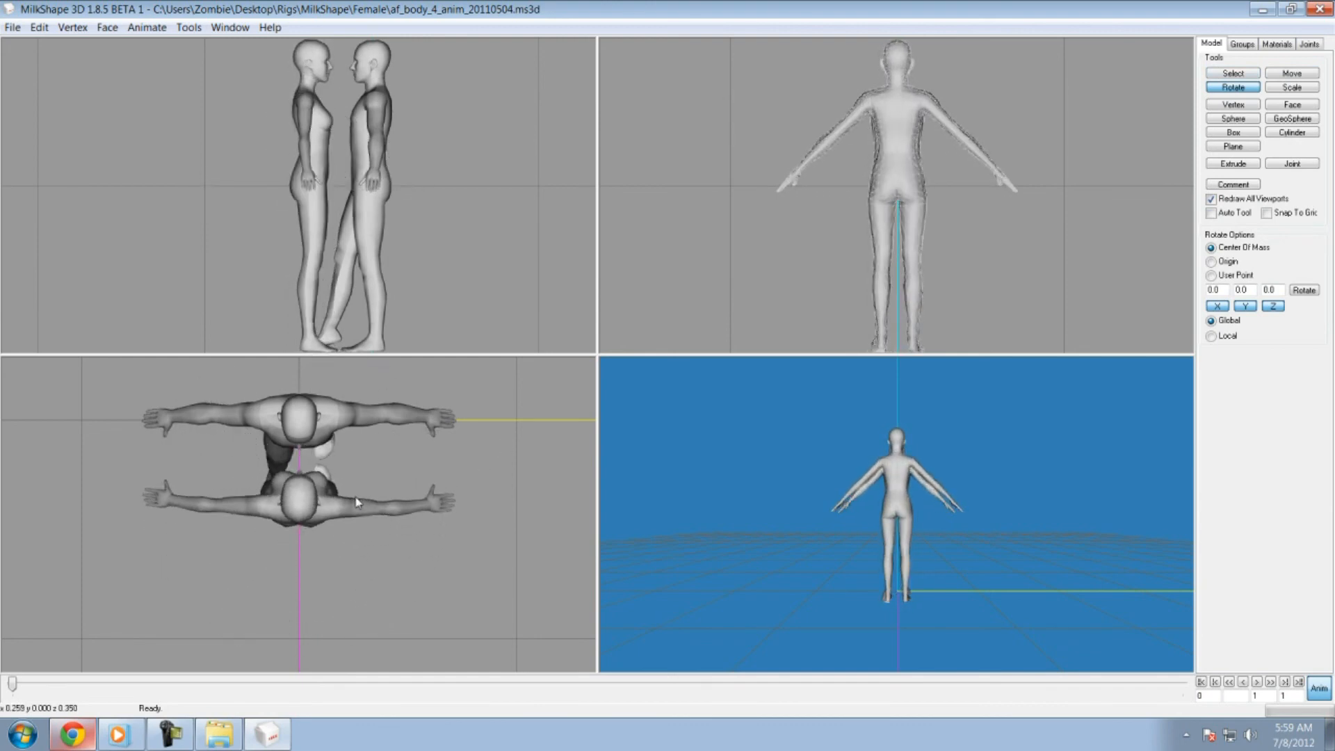
pyautogui.click(1291, 73)
pyautogui.moveTo(406, 515)
pyautogui.mouseDown()
pyautogui.moveTo(415, 500)
pyautogui.moveTo(405, 522)
pyautogui.mouseUp()
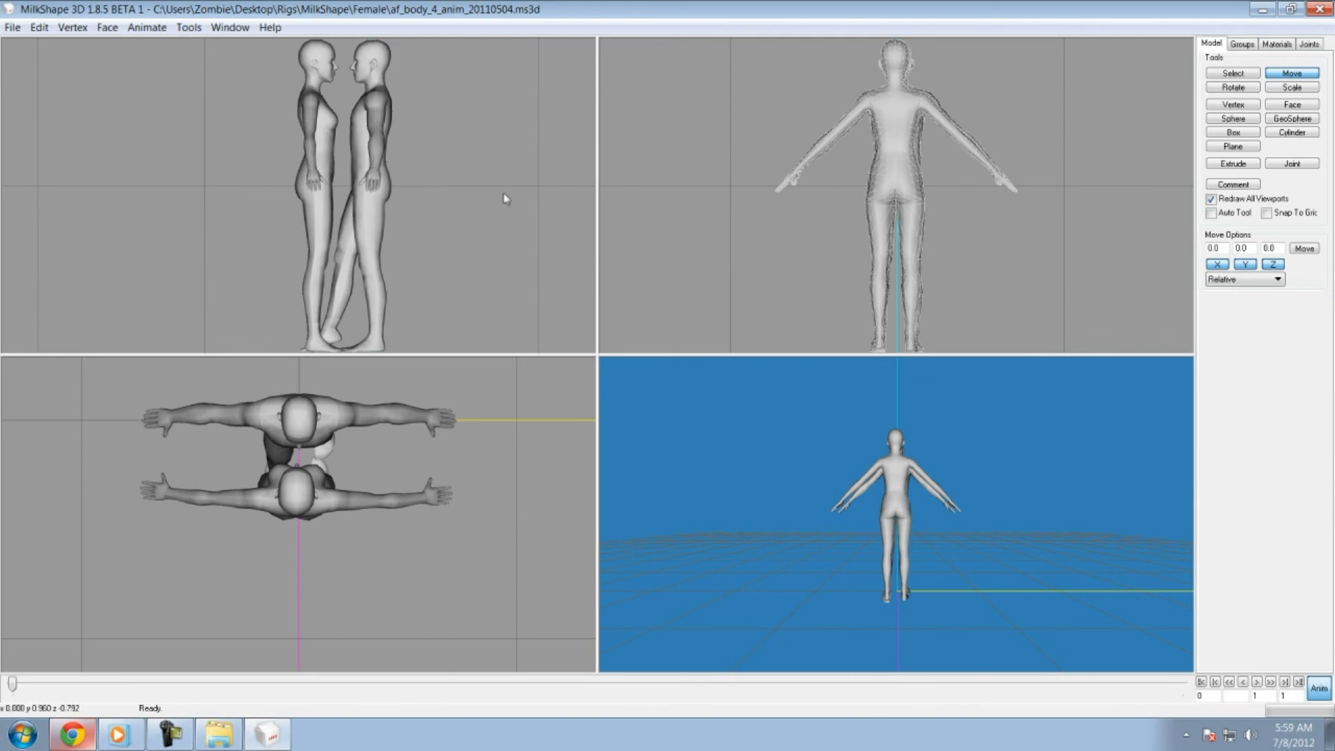
pyautogui.click(1308, 46)
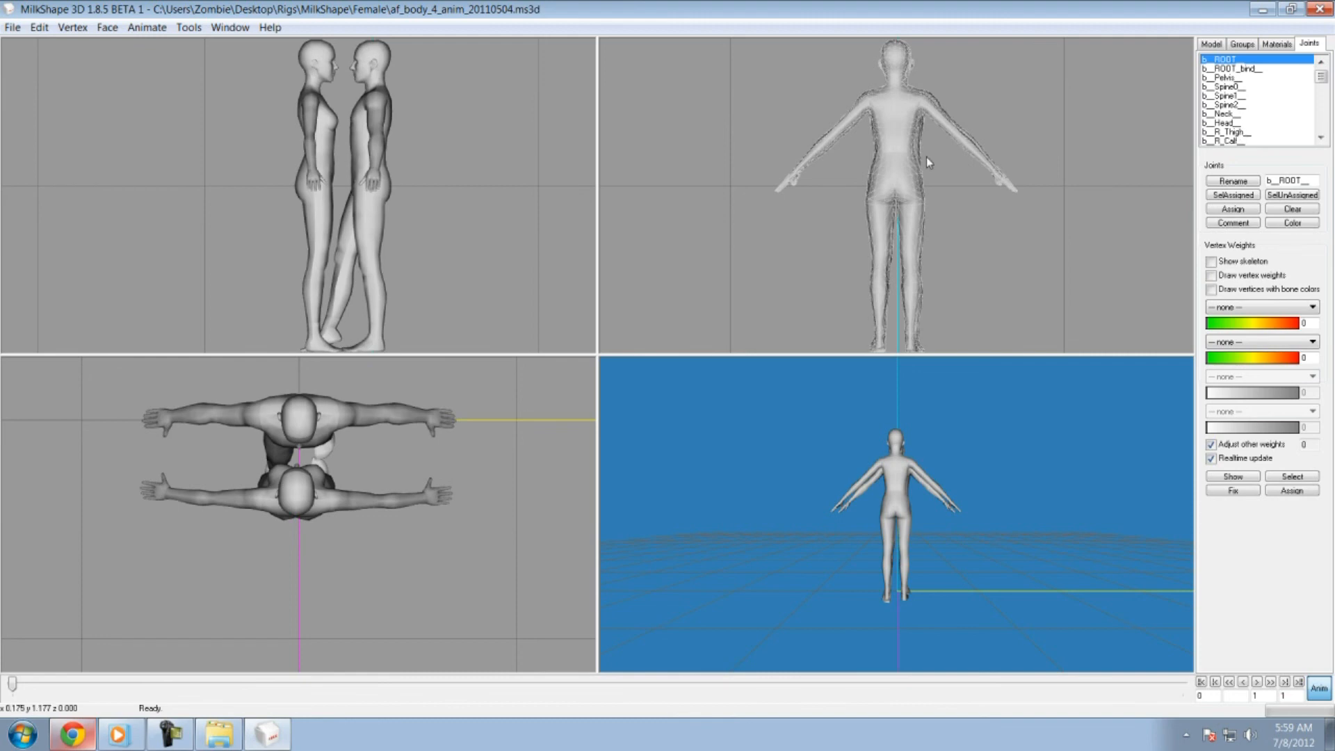
pyautogui.click(1243, 44)
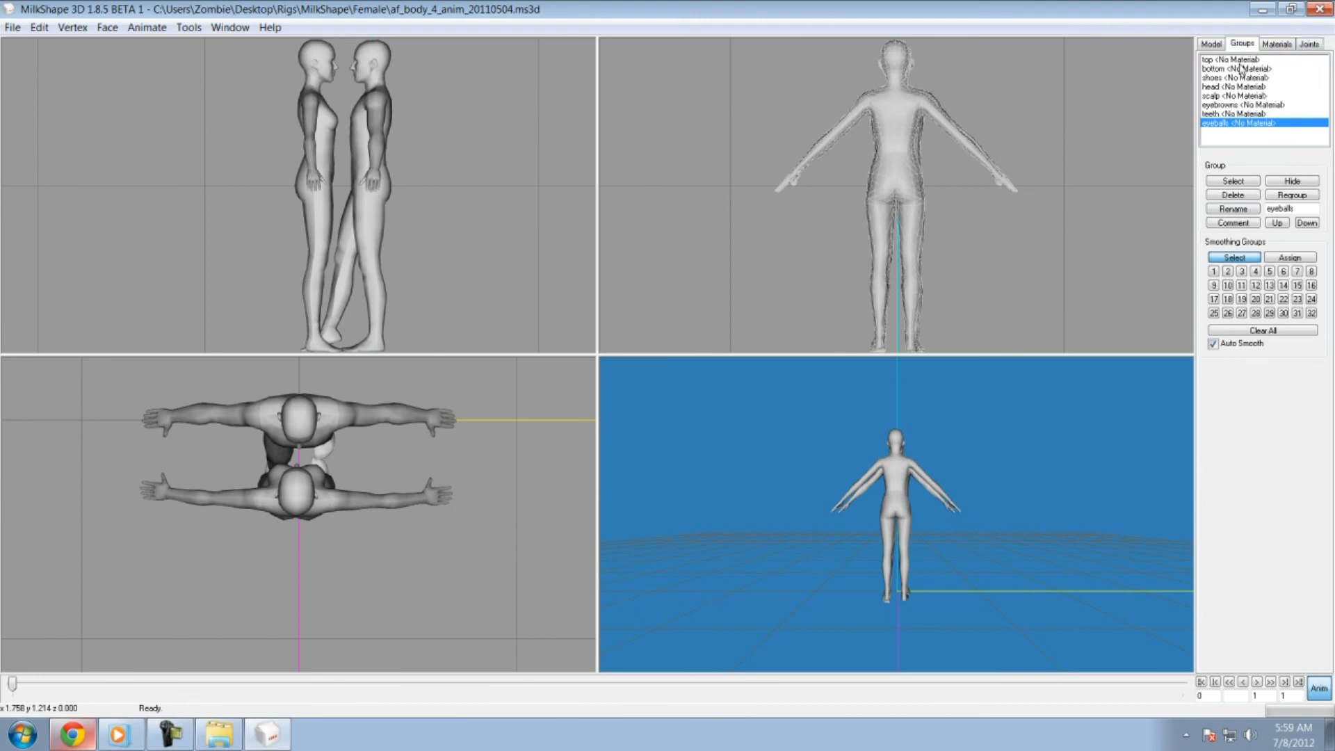
pyautogui.click(1213, 46)
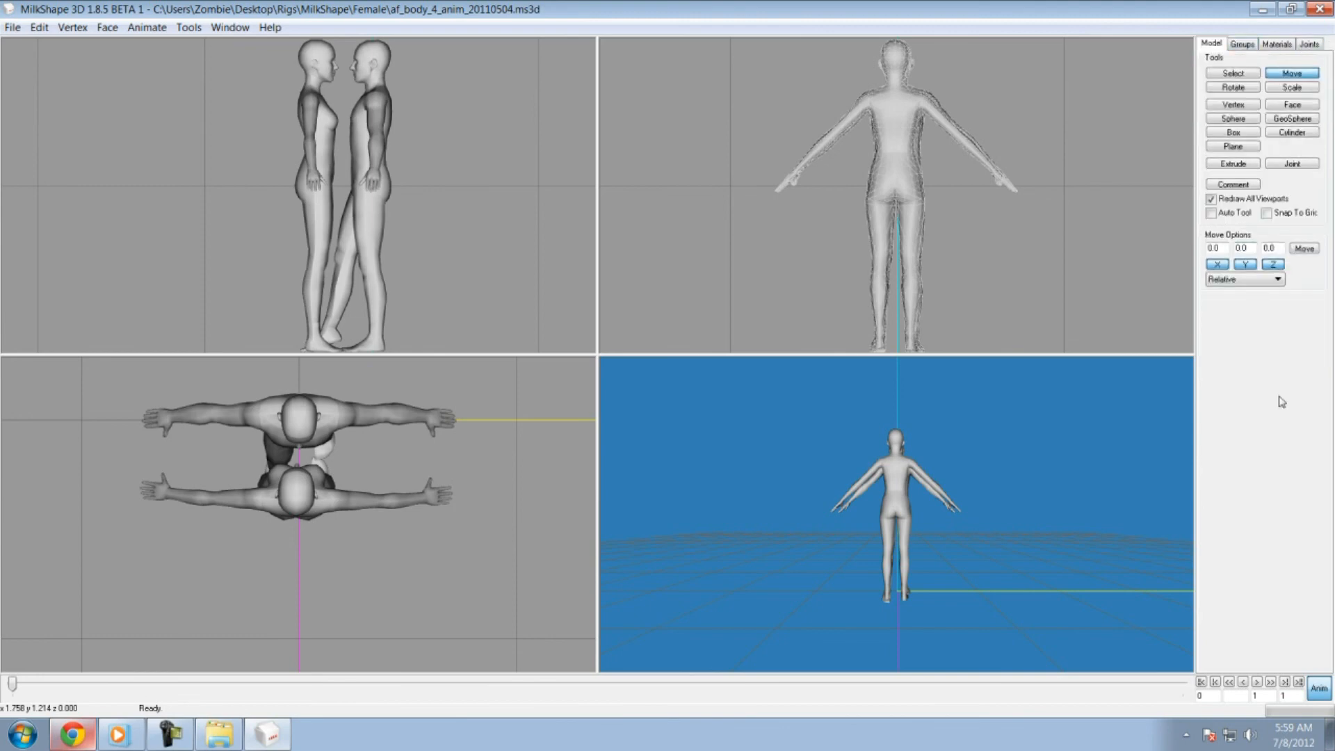
pyautogui.click(1242, 46)
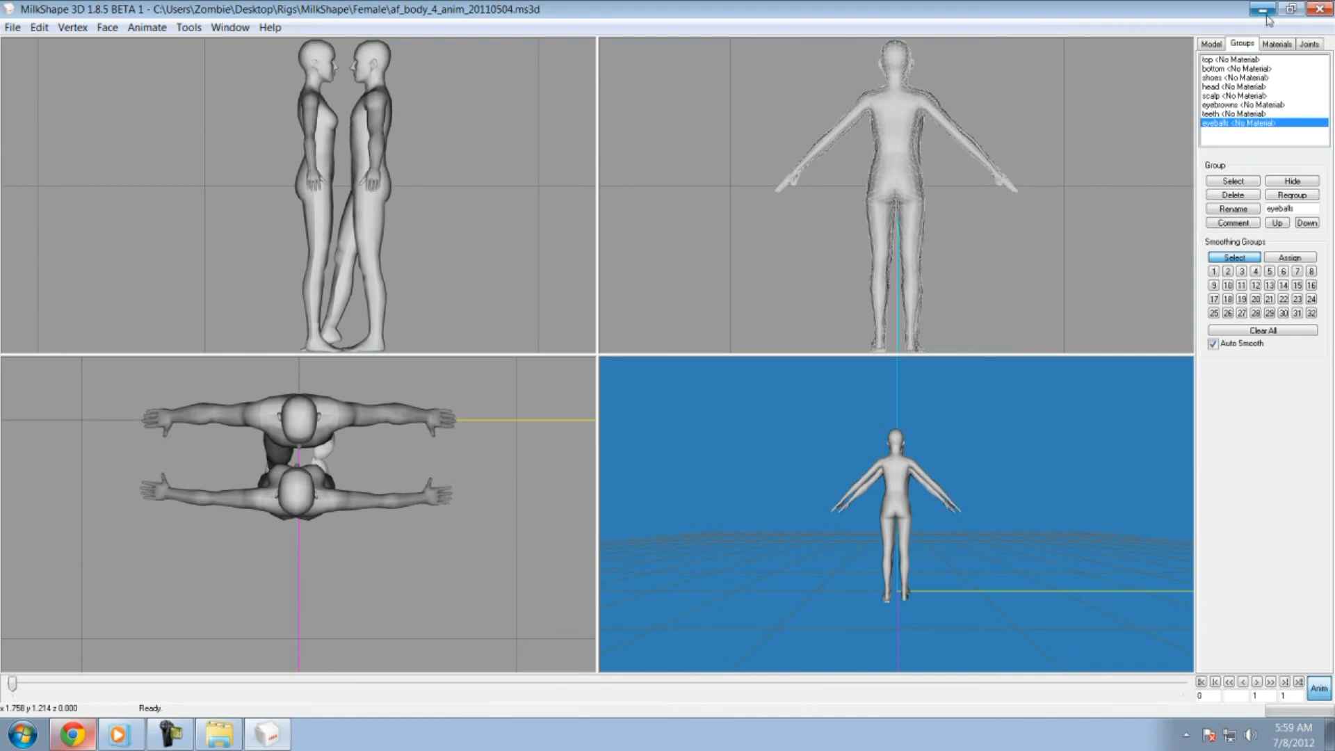
pyautogui.click(1218, 45)
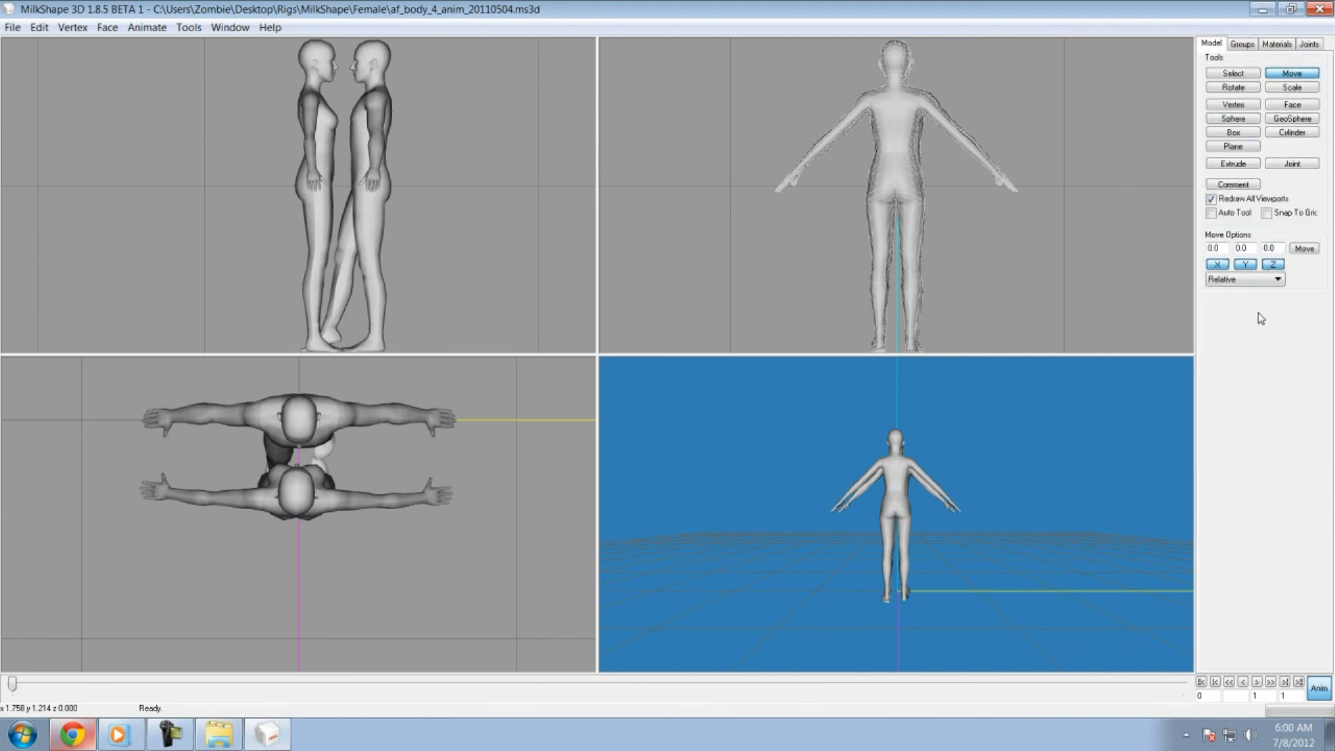
pyautogui.click(147, 28)
pyautogui.click(84, 3)
pyautogui.click(1243, 44)
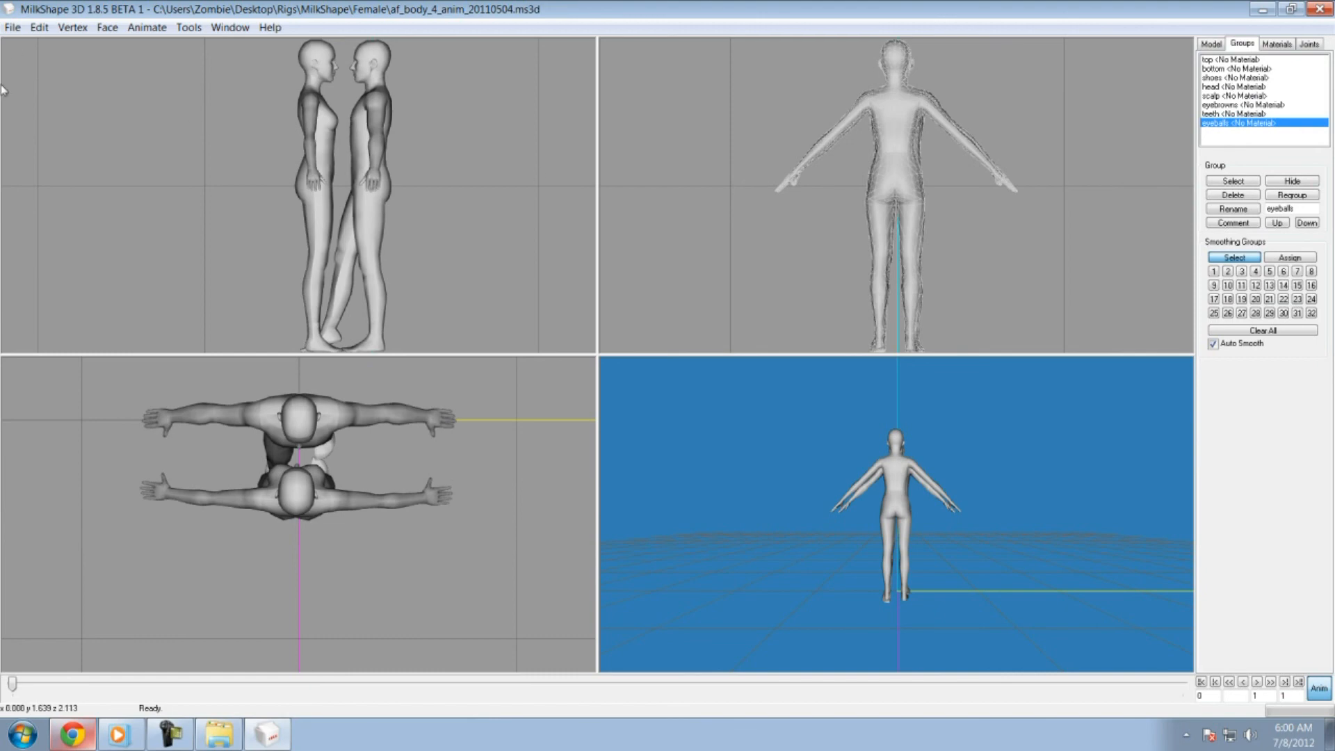
pyautogui.click(10, 27)
pyautogui.moveTo(84, 151)
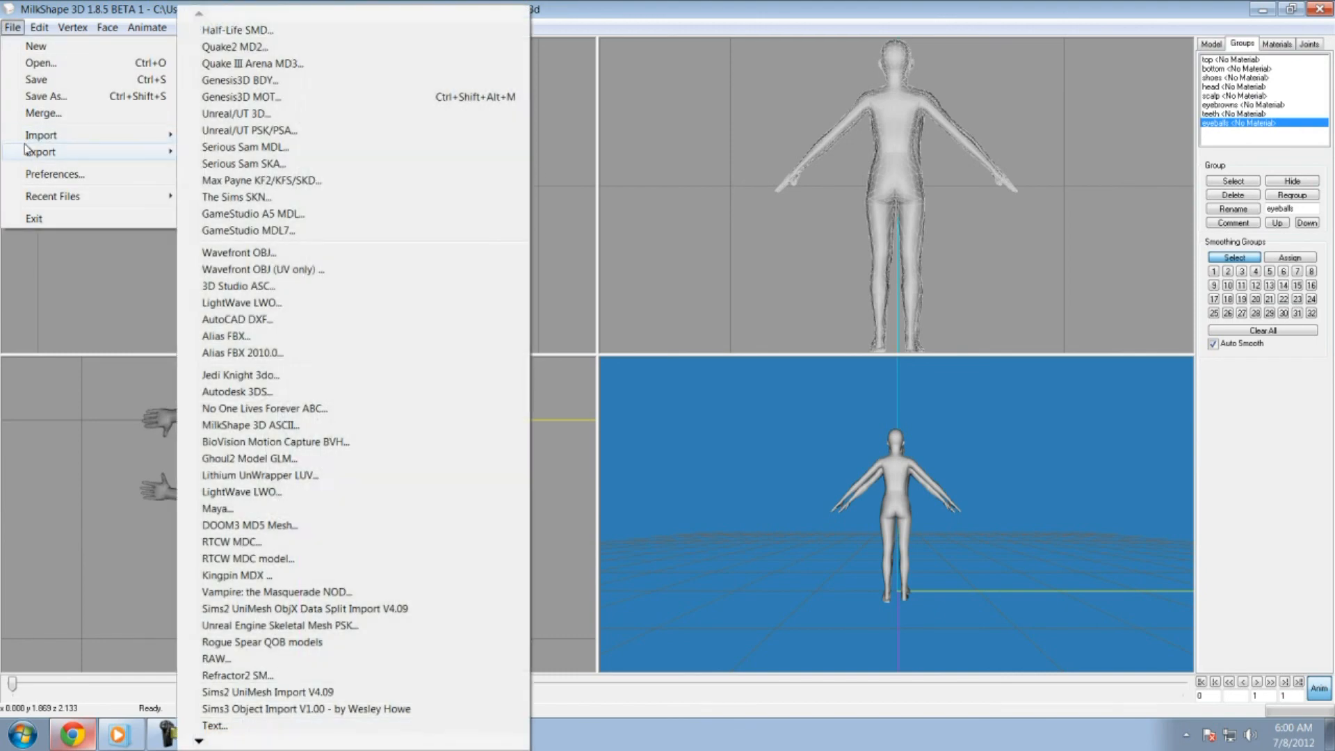
pyautogui.click(576, 4)
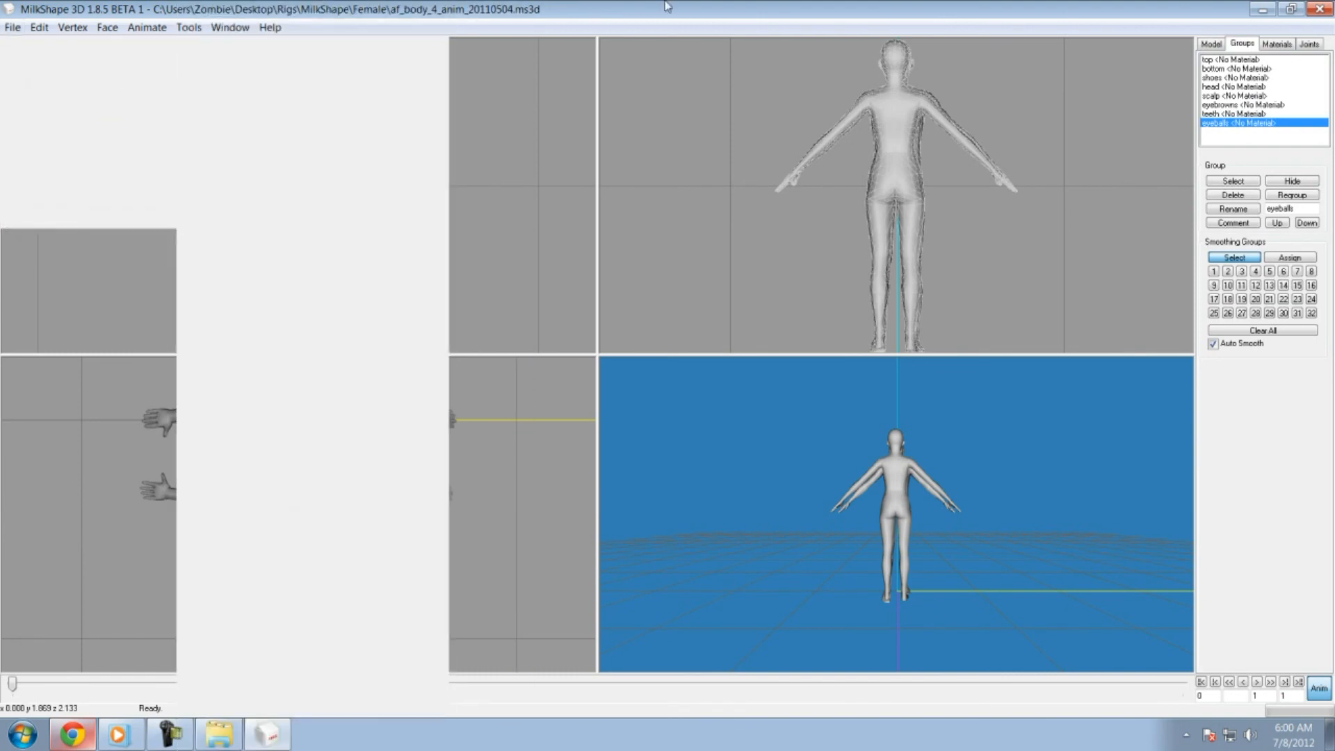
pyautogui.click(12, 27)
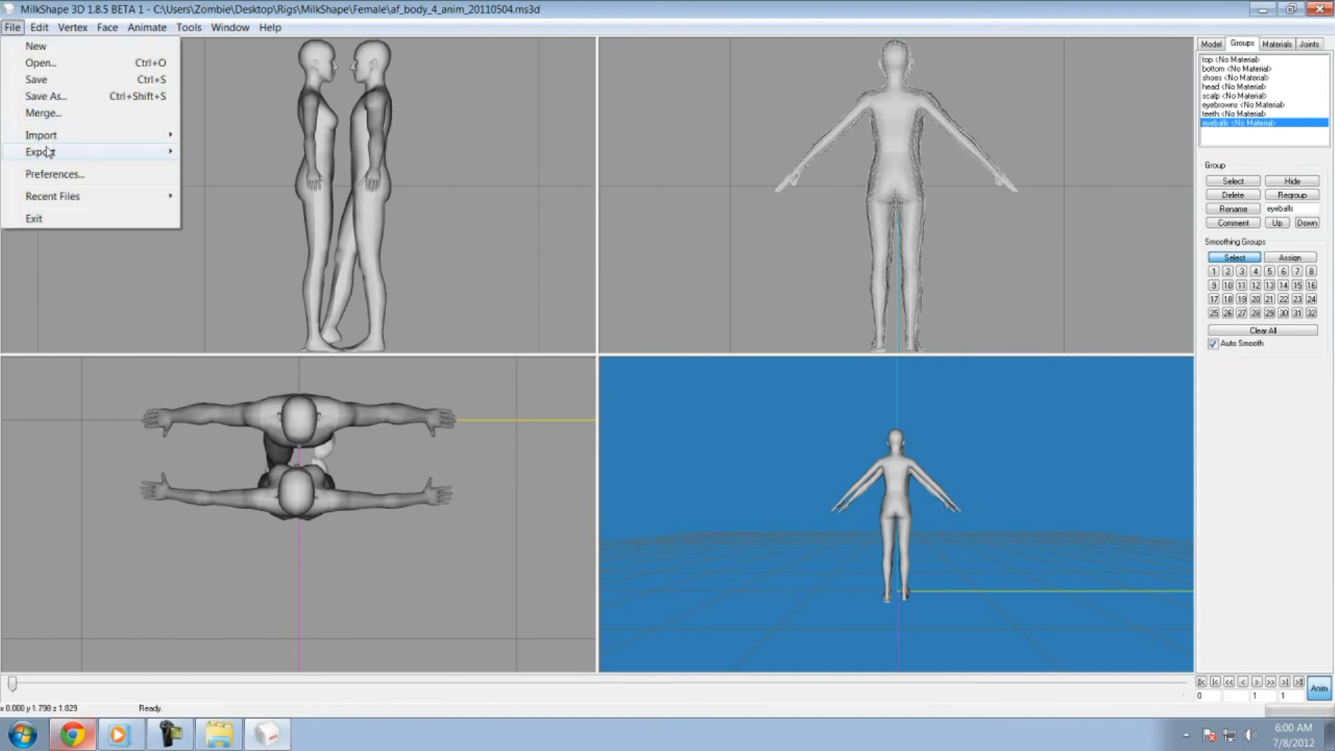
pyautogui.moveTo(83, 152)
pyautogui.click(237, 253)
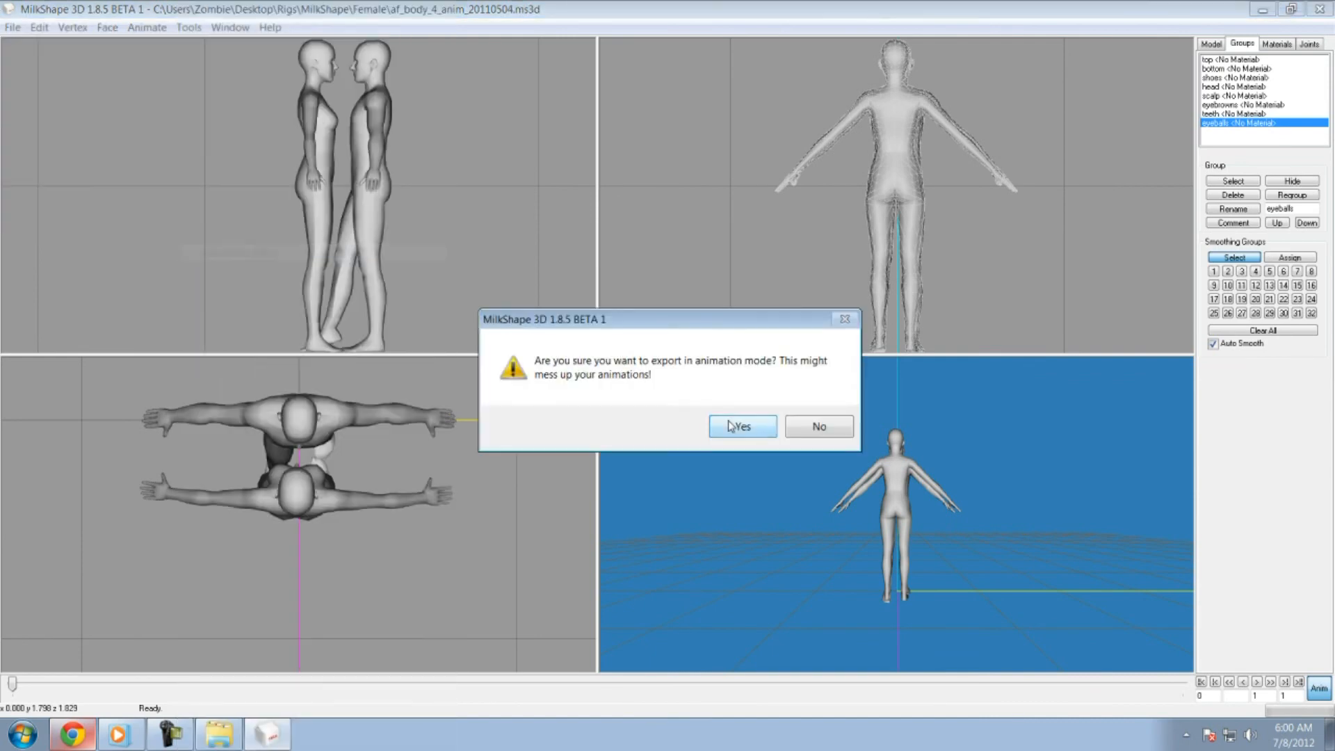
pyautogui.click(810, 425)
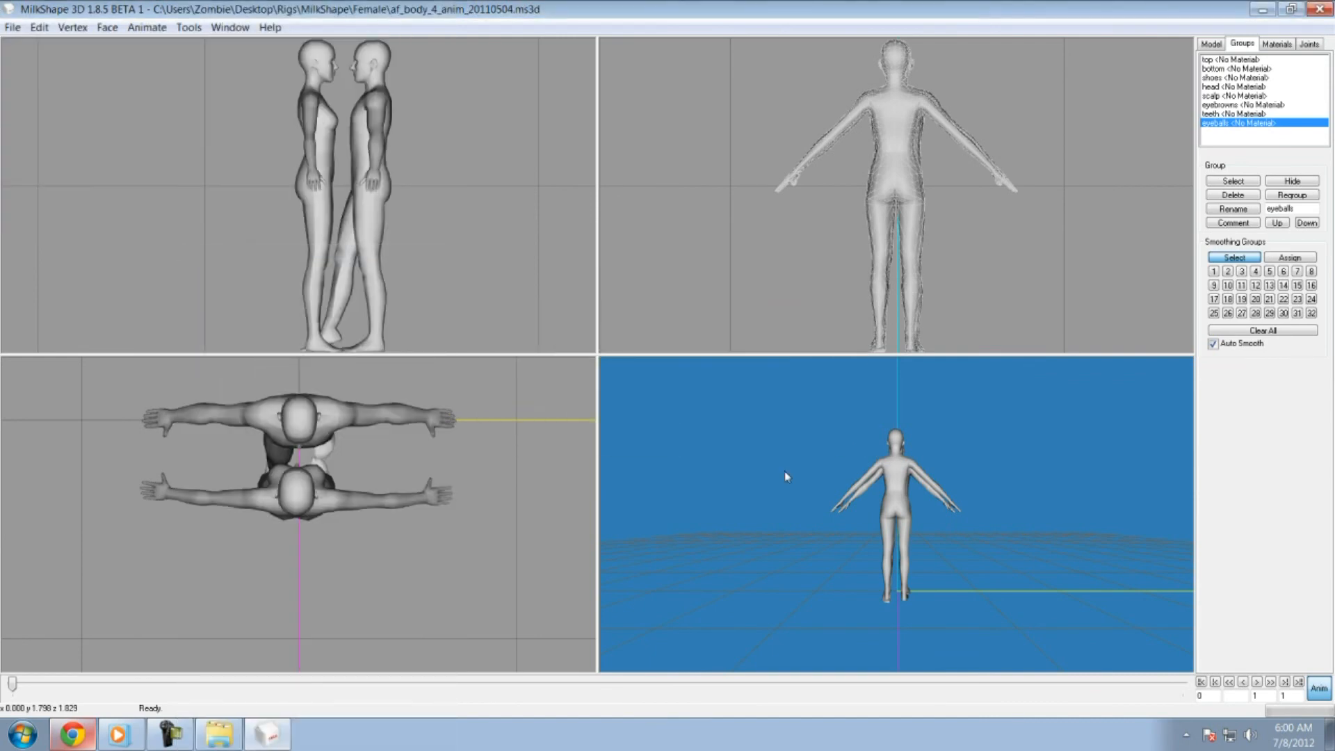
# - Close the female rig without saving and open the male rig am_body_4_anim_20110504.ms3d from Rigs > MilkShape > Male
pyautogui.click(1318, 8)
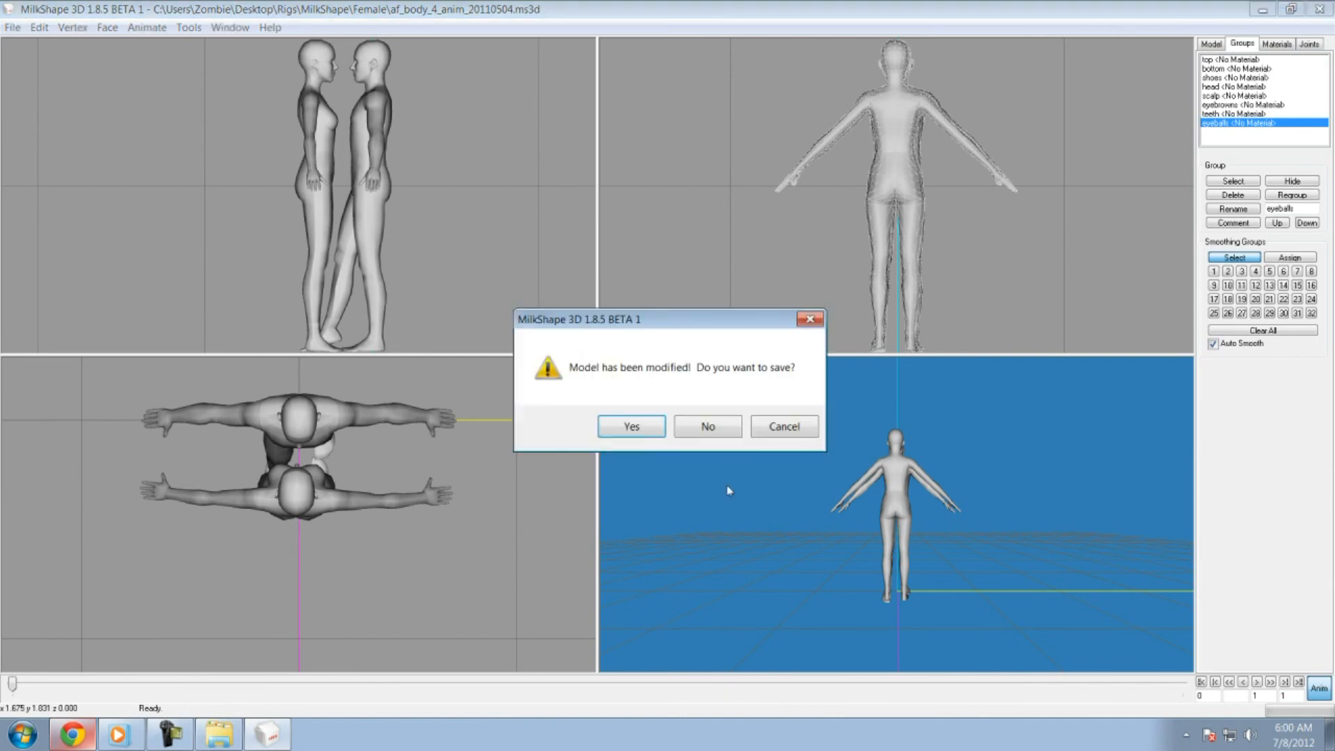
pyautogui.click(703, 426)
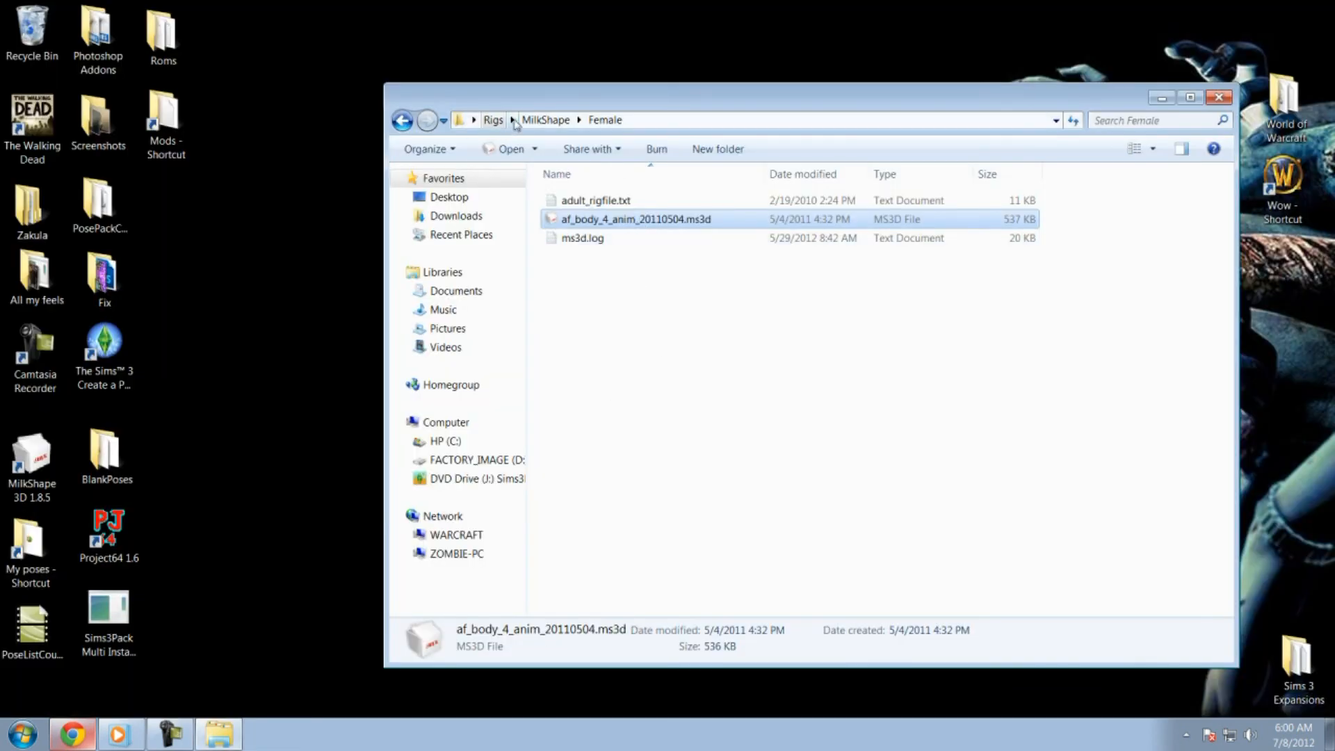
pyautogui.click(545, 120)
pyautogui.click(580, 238)
pyautogui.doubleClick(582, 239)
pyautogui.doubleClick(591, 217)
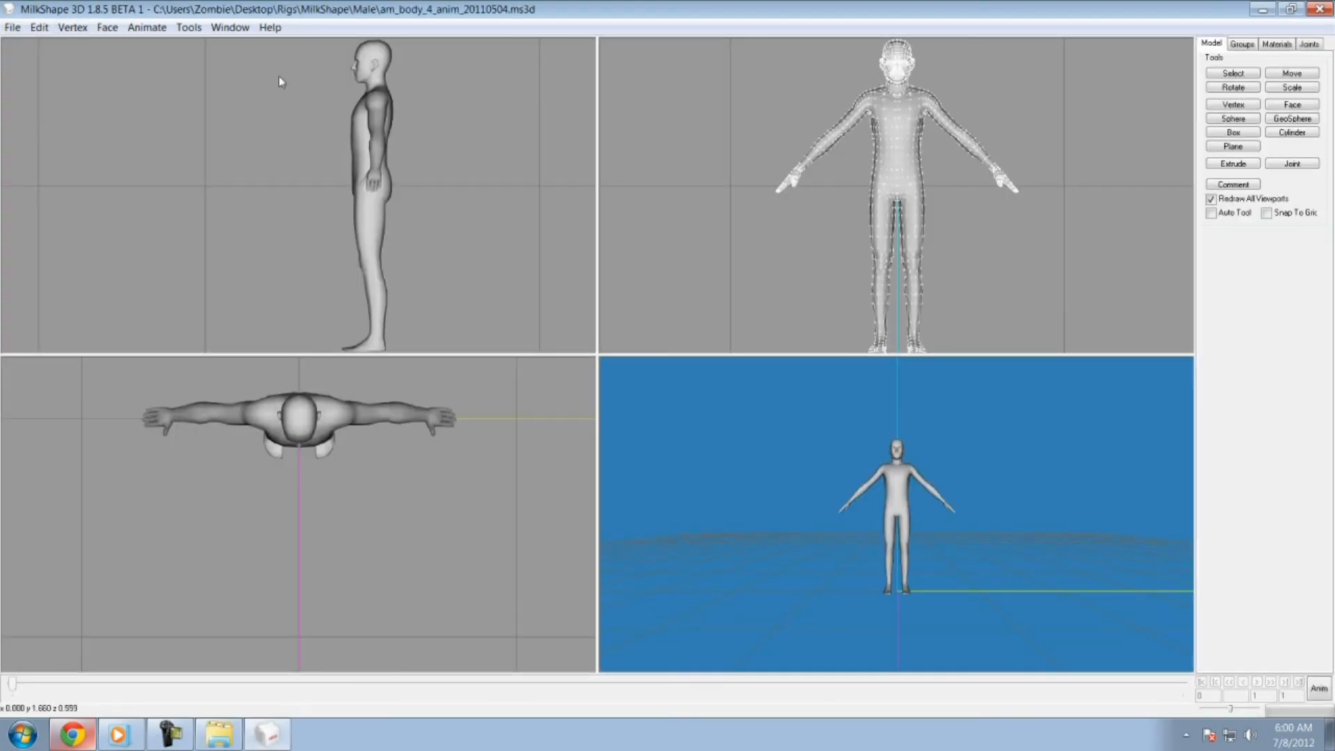
pyautogui.click(13, 28)
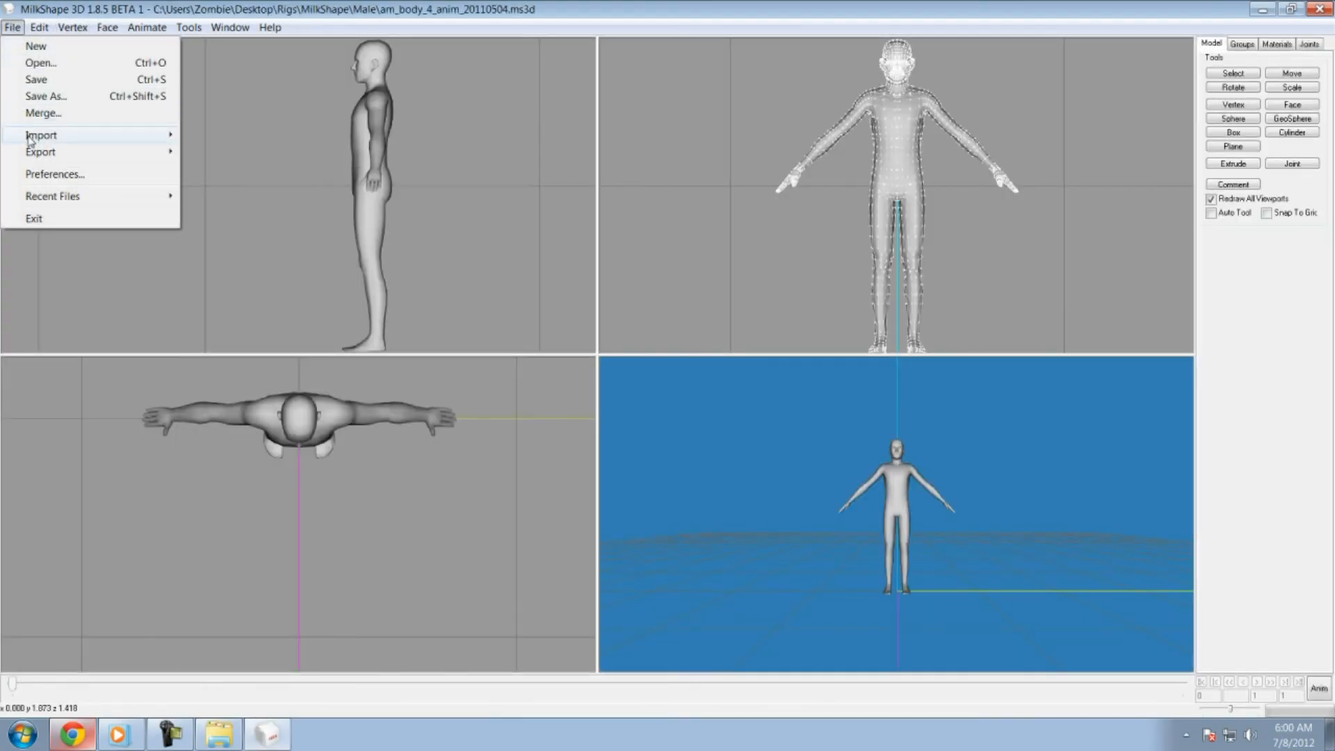
pyautogui.moveTo(42, 135)
pyautogui.click(247, 33)
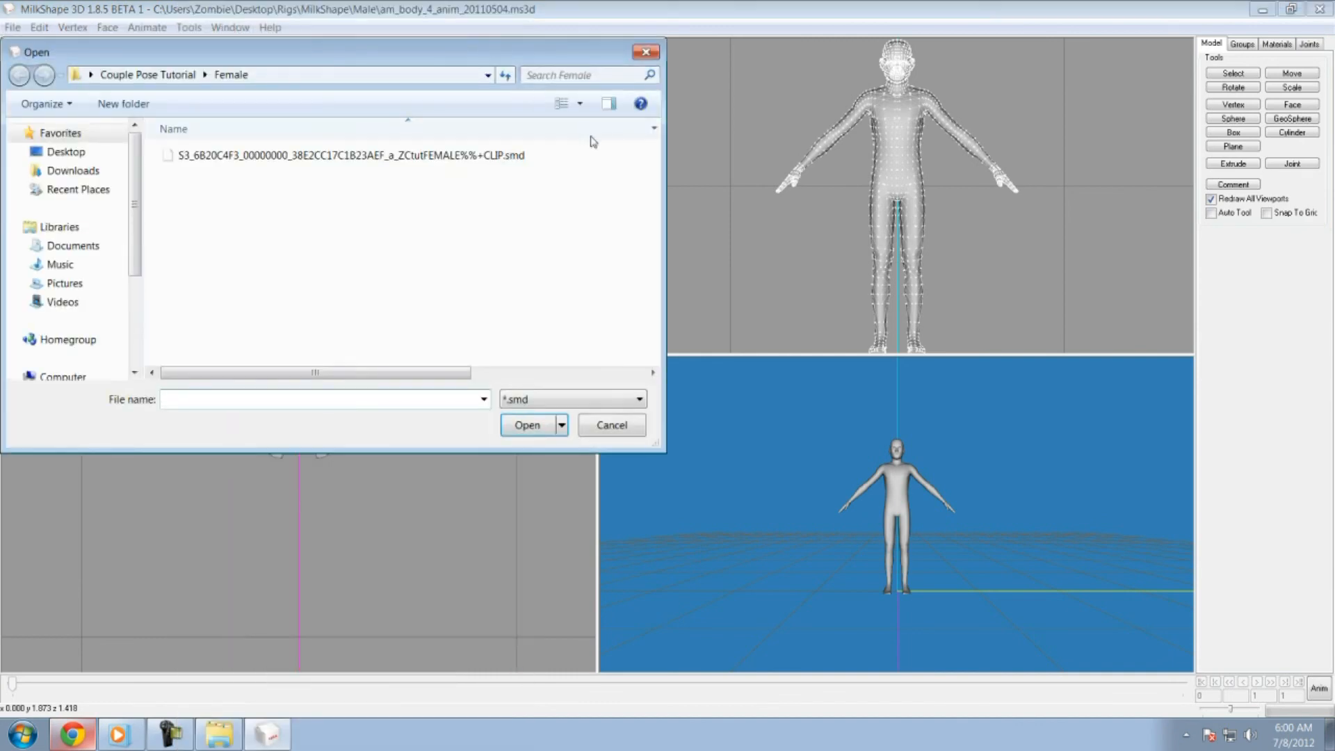
pyautogui.click(646, 53)
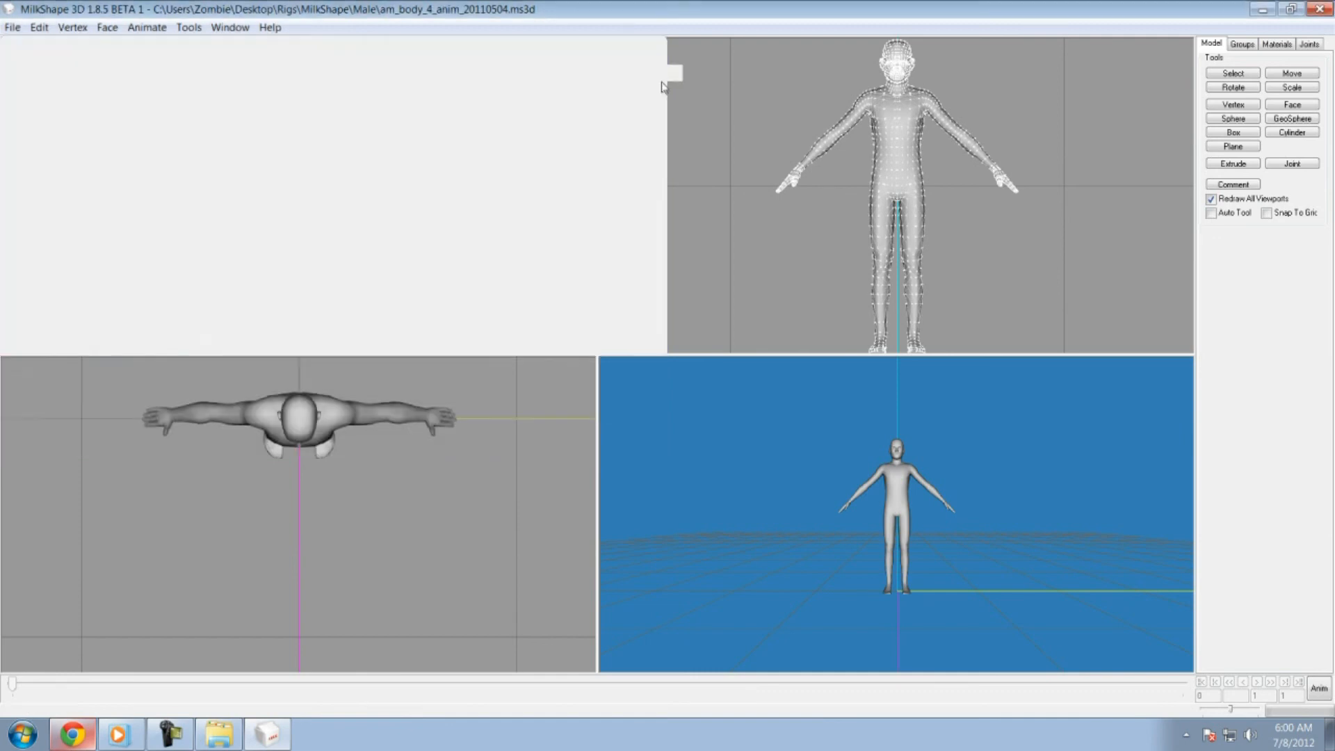
# - Close the male rig and the Male folder window
pyautogui.click(1318, 691)
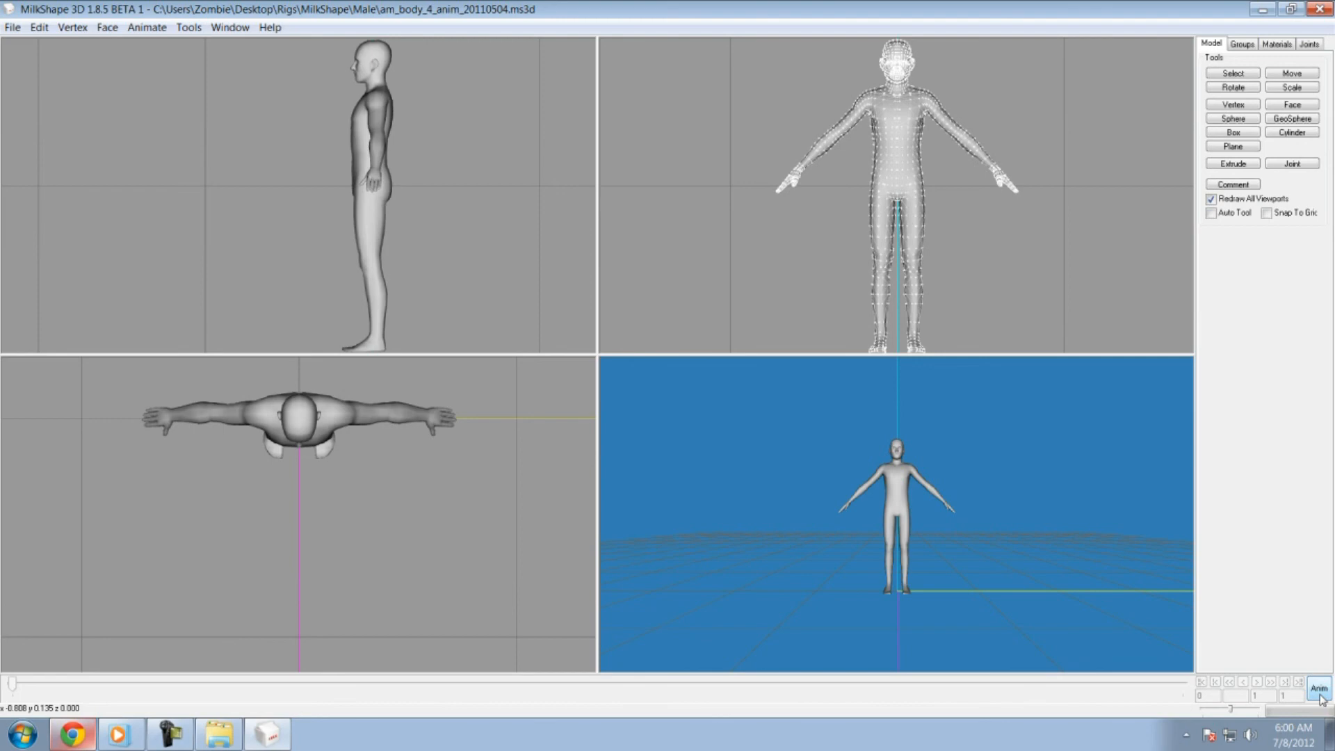
pyautogui.click(1326, 10)
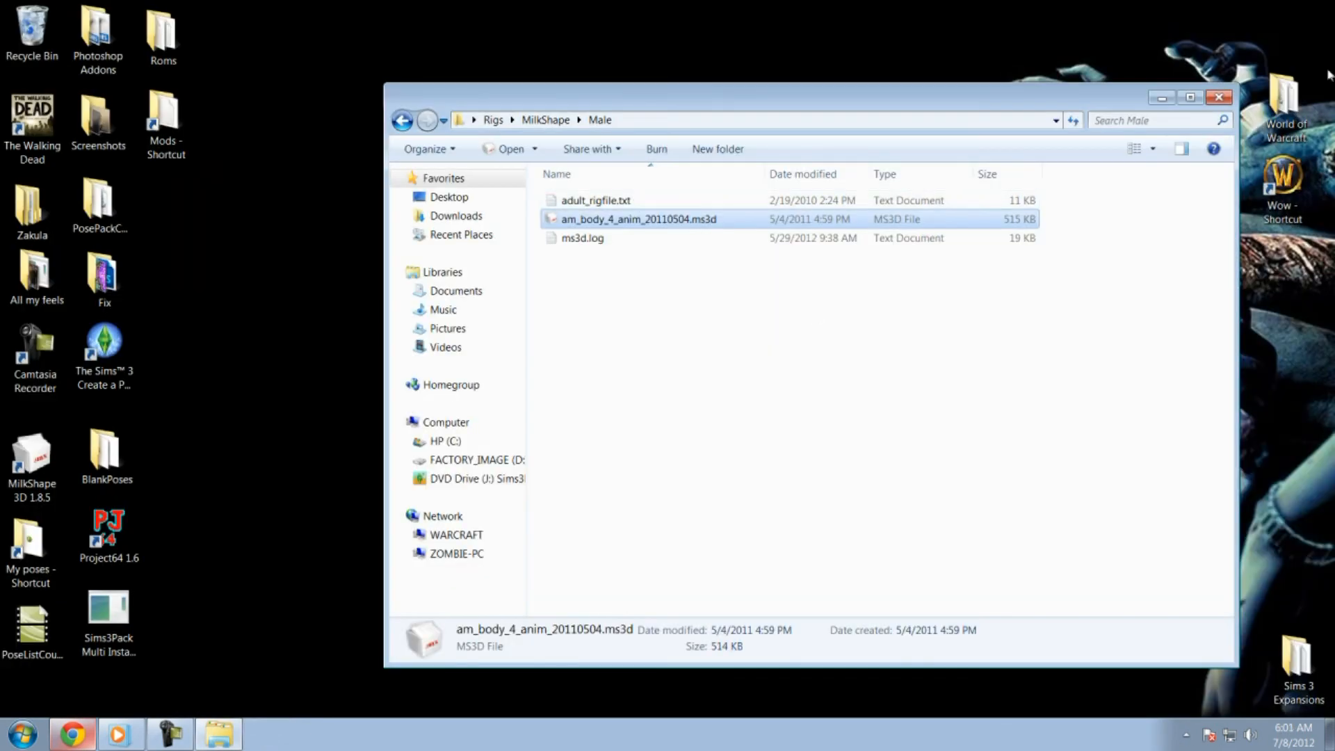
pyautogui.click(1217, 98)
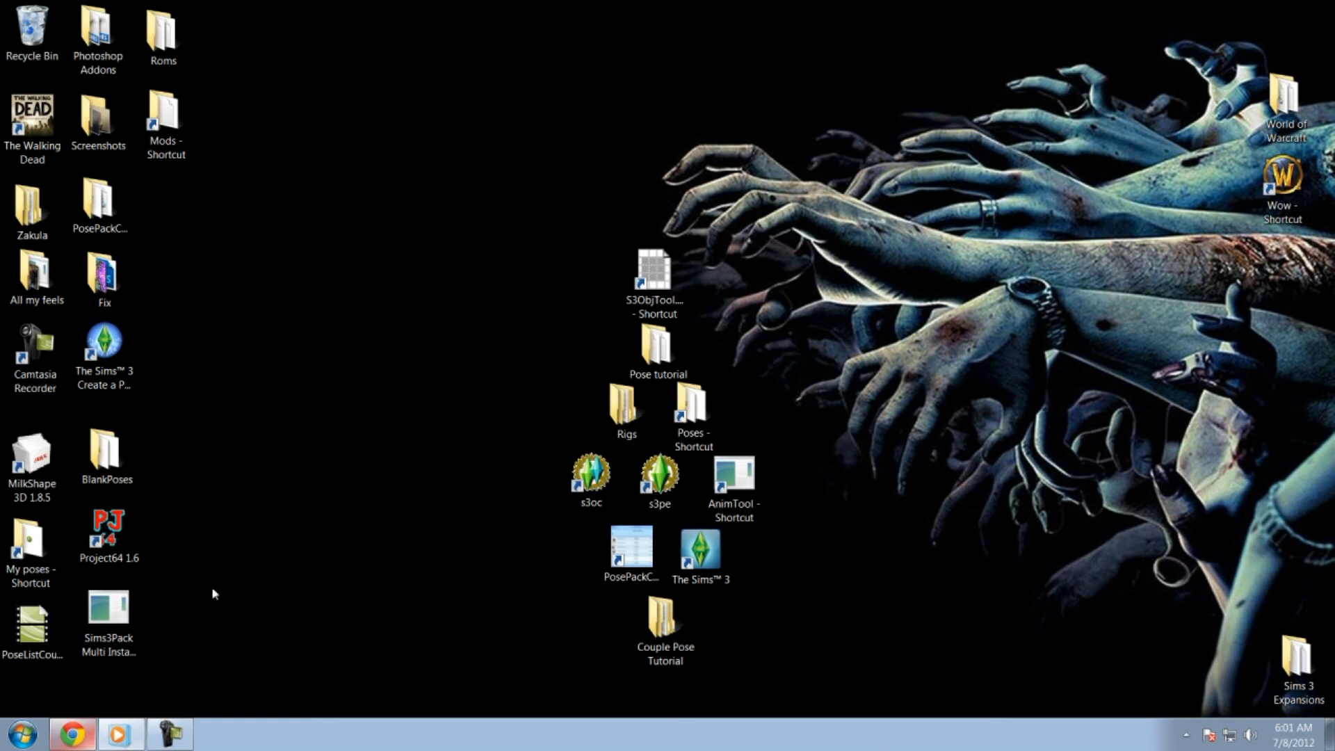
# - Switch to Chrome's YouTube page for the Sims 3 Milkshape pose video and read the first two pages of comments
pyautogui.click(72, 734)
pyautogui.click(386, 7)
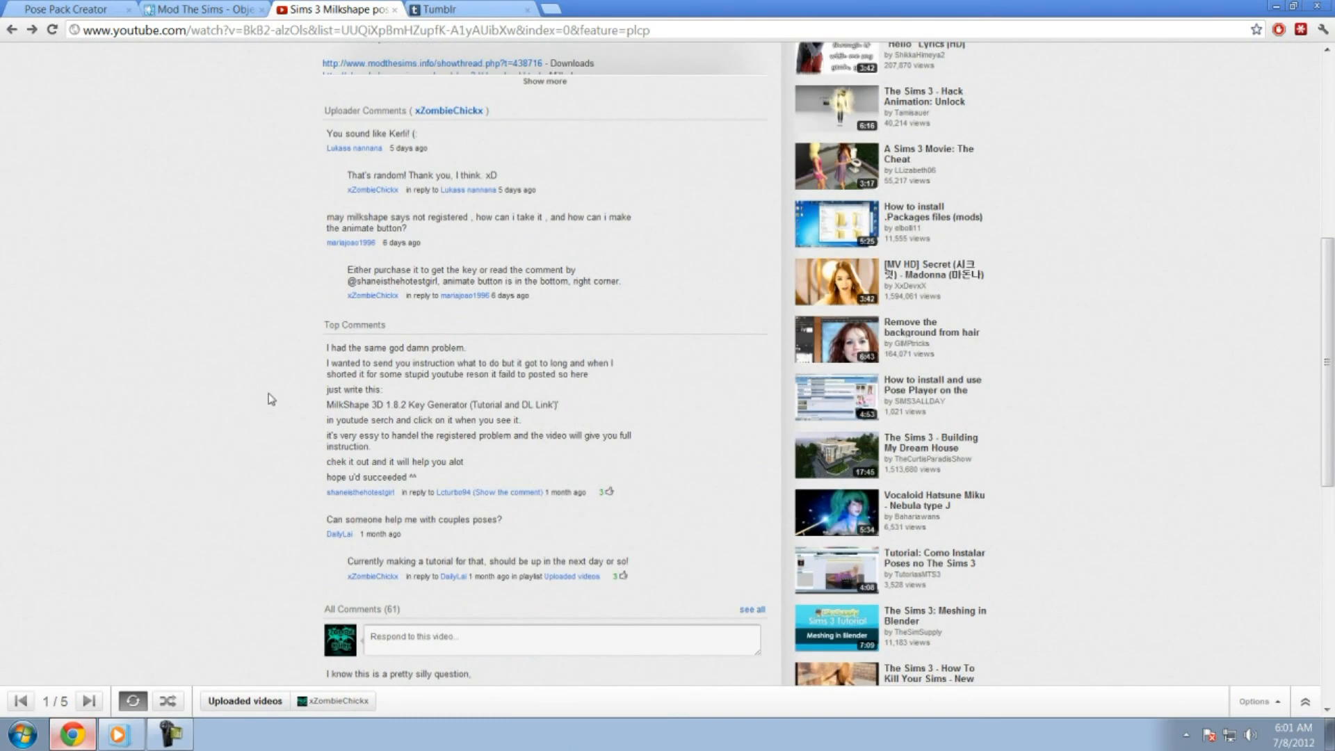
pyautogui.scroll(-7, 271, 399)
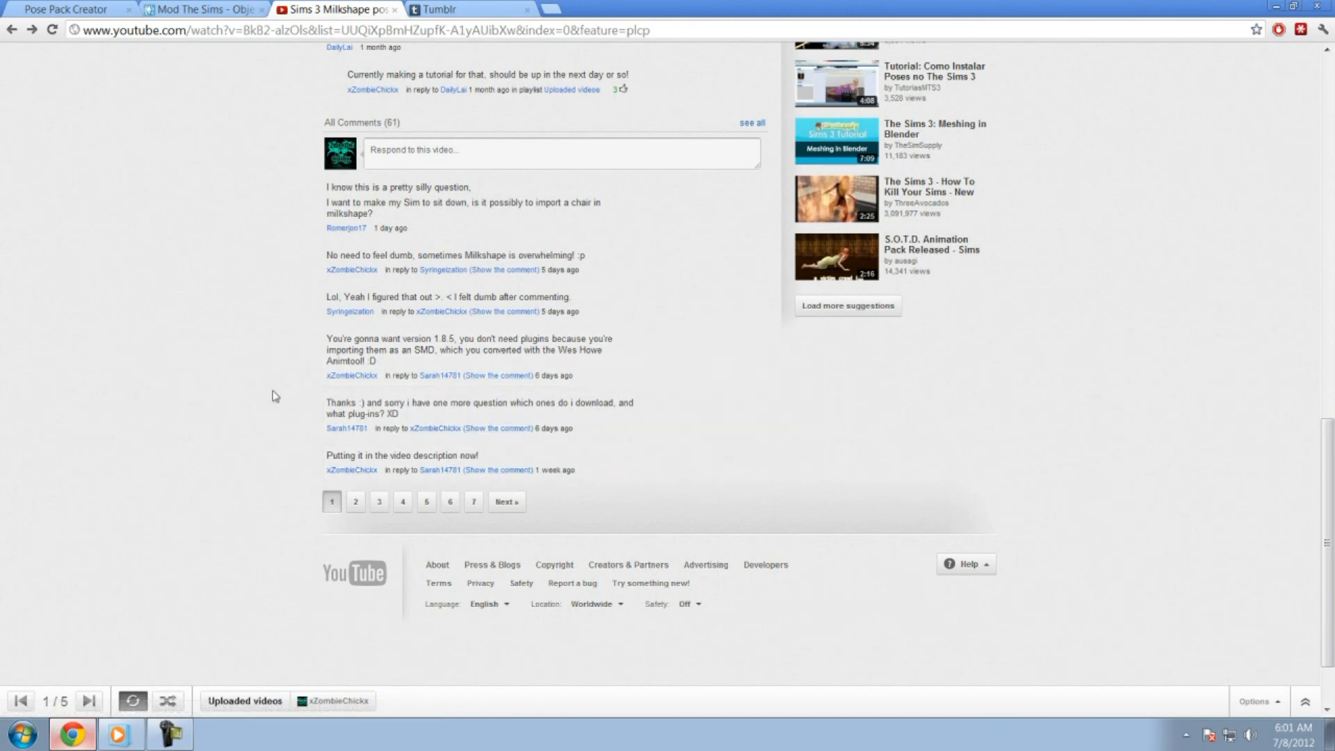
pyautogui.click(355, 502)
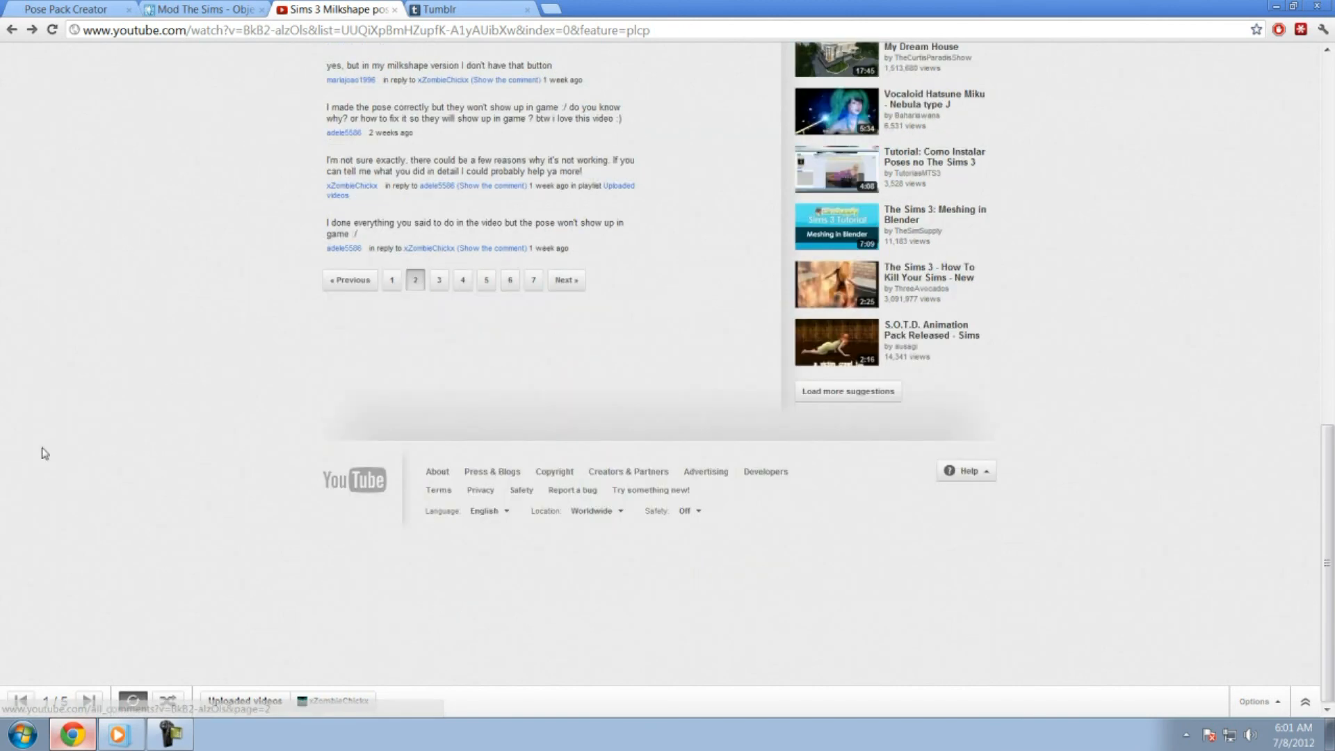
pyautogui.scroll(5, 133, 443)
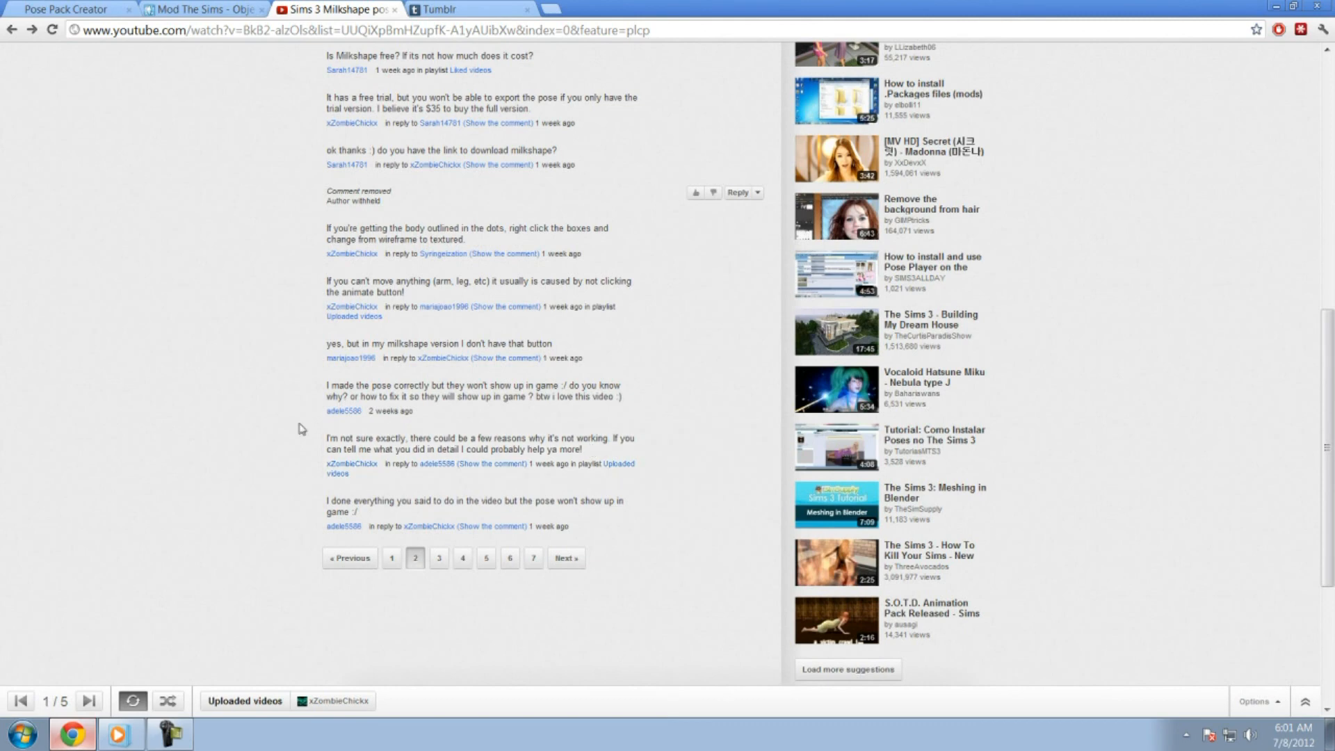
pyautogui.scroll(1, 167, 440)
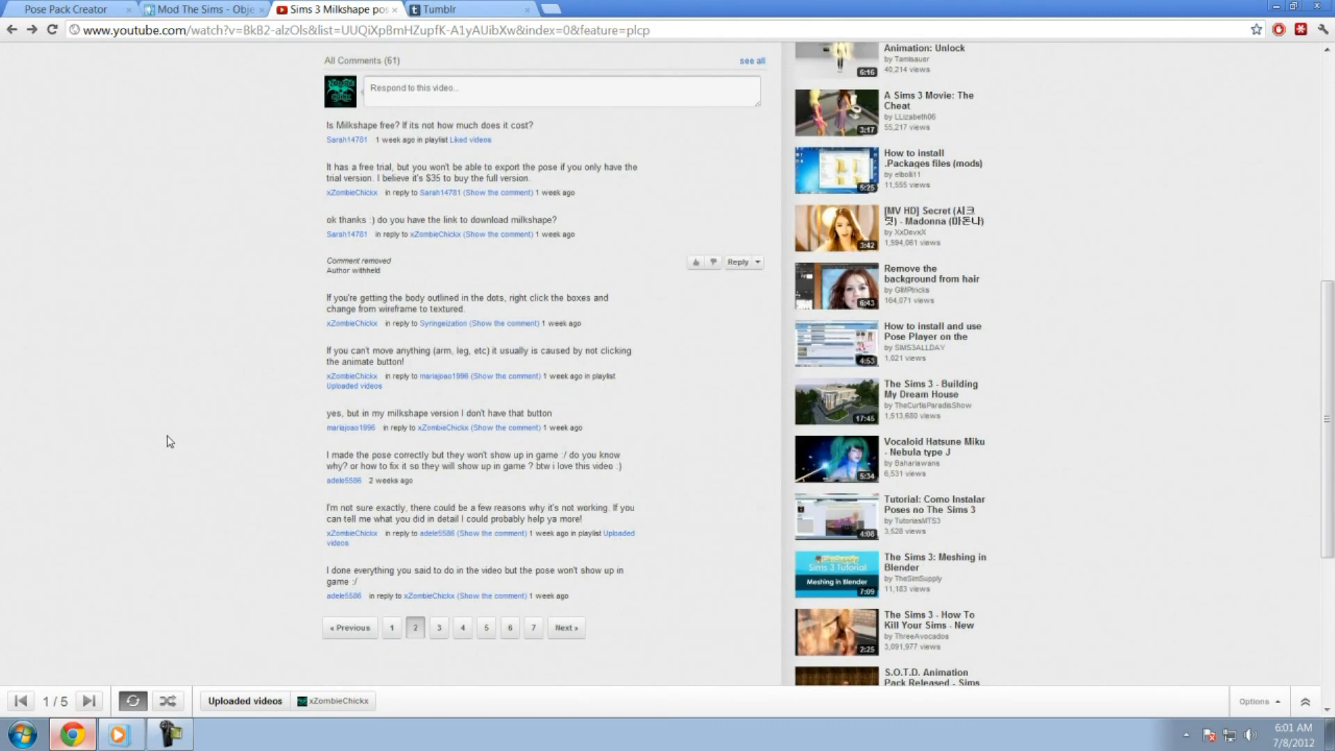
pyautogui.scroll(1, 167, 441)
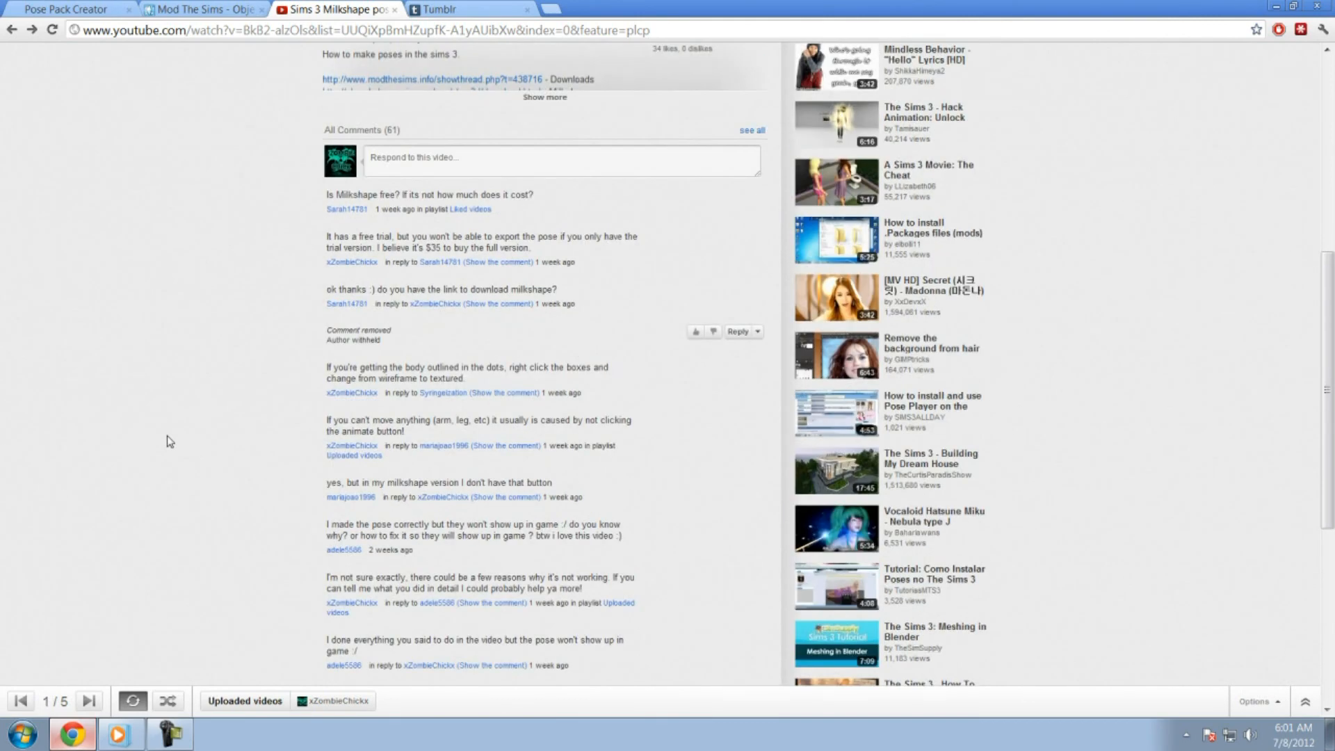
pyautogui.scroll(-1, 167, 441)
# - Look through comment pages 7 and 6 for requests about couple poses and pose lists, and minimize the browser
pyautogui.click(532, 628)
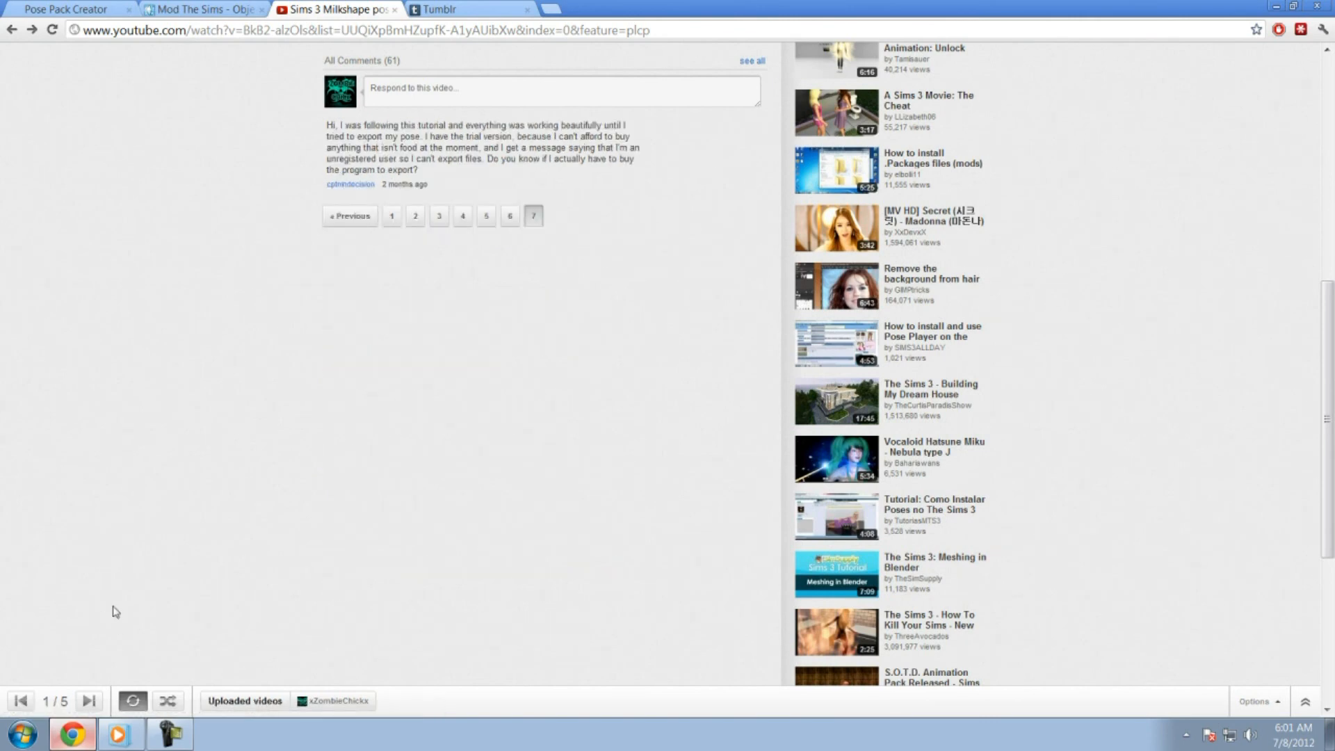
pyautogui.click(509, 216)
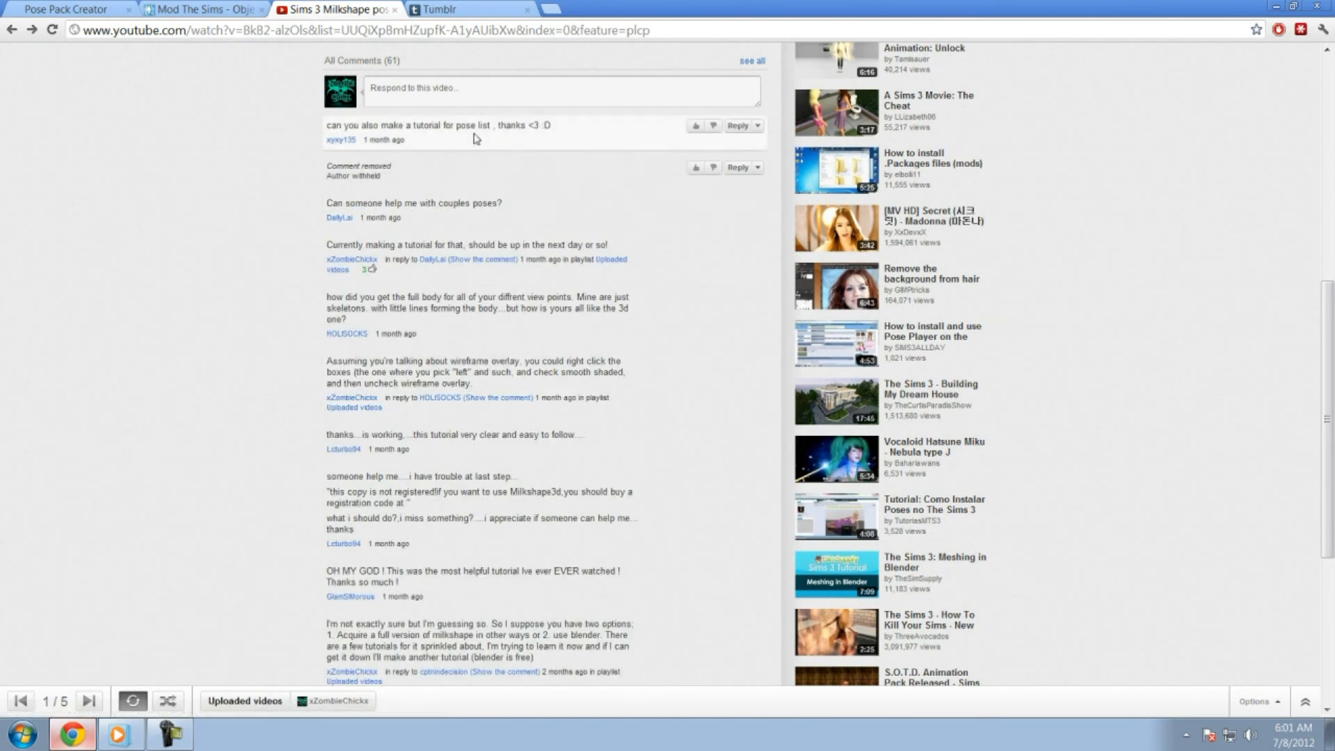
pyautogui.scroll(3, 327, 278)
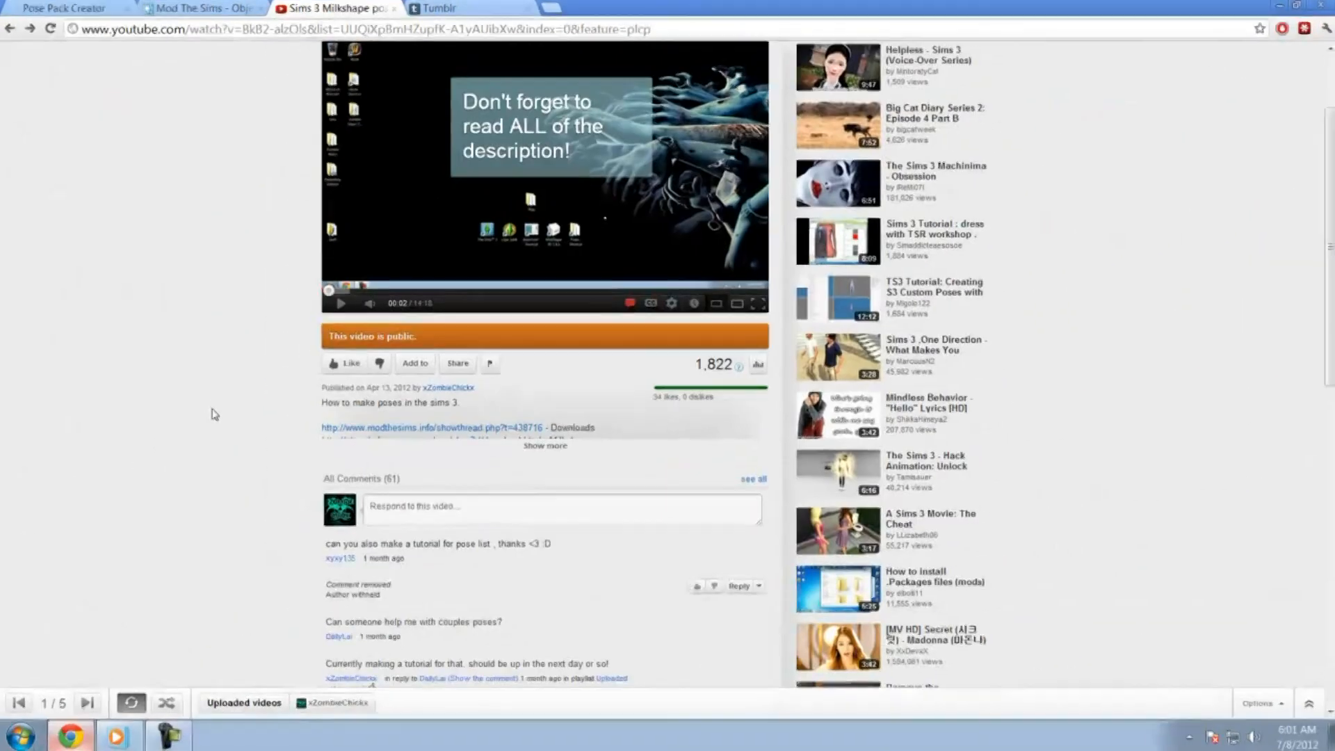
pyautogui.scroll(-2, 215, 414)
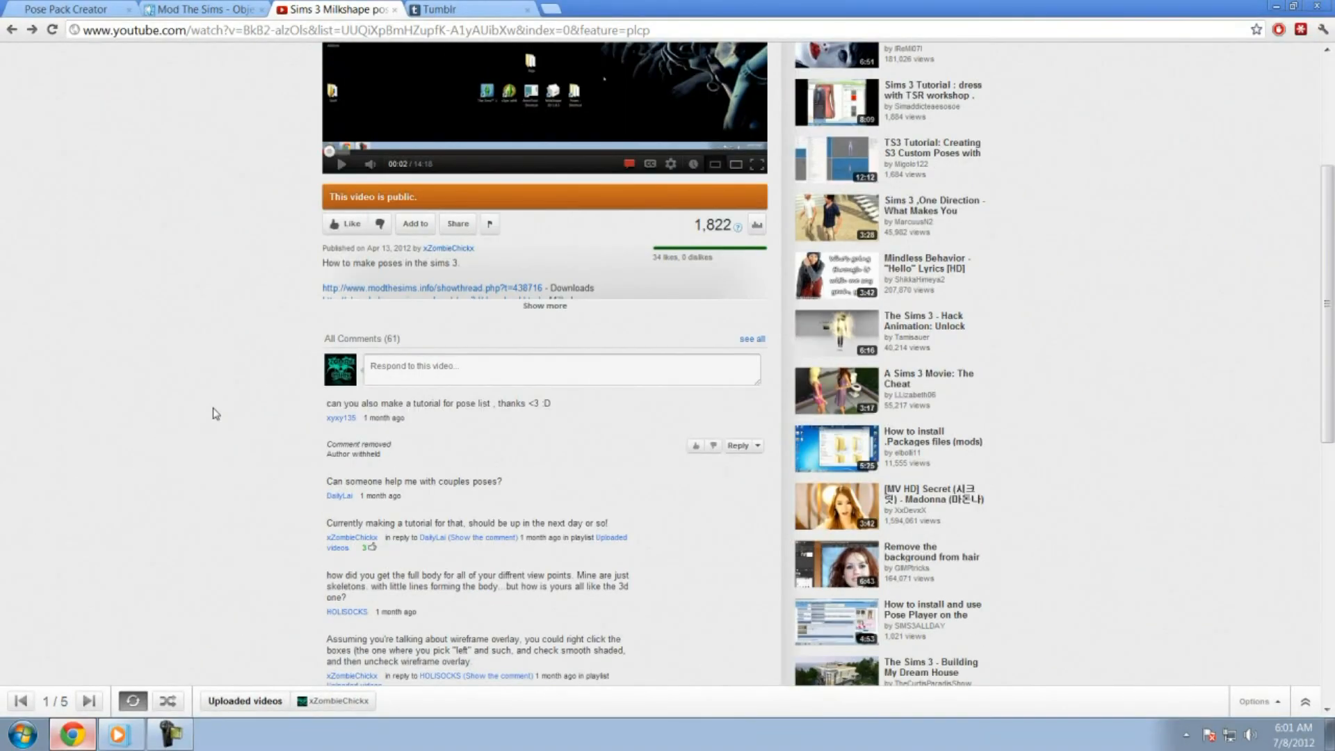
pyautogui.click(1276, 6)
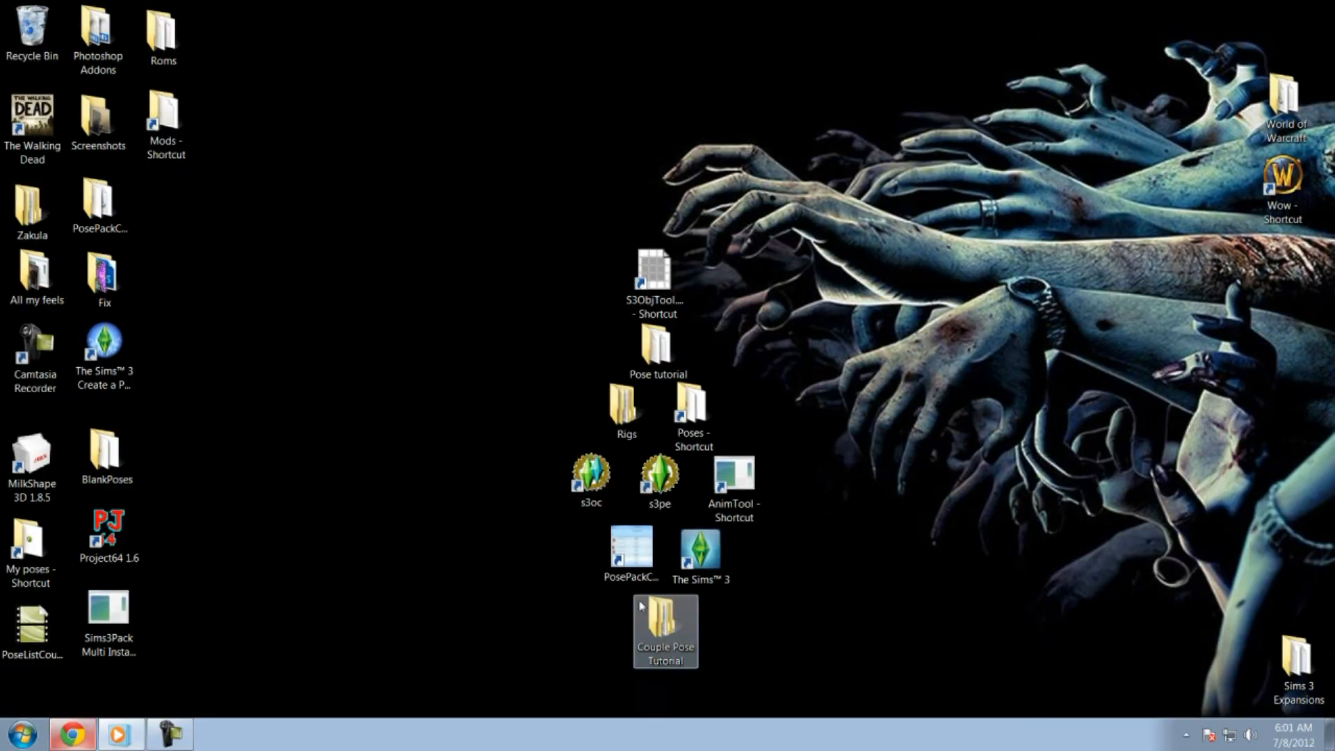
# - Launch Pose Pack Creator and load the ZCtutFEMALE .animation file from Couple Pose Tutorial > Female as the clip
pyautogui.doubleClick(626, 556)
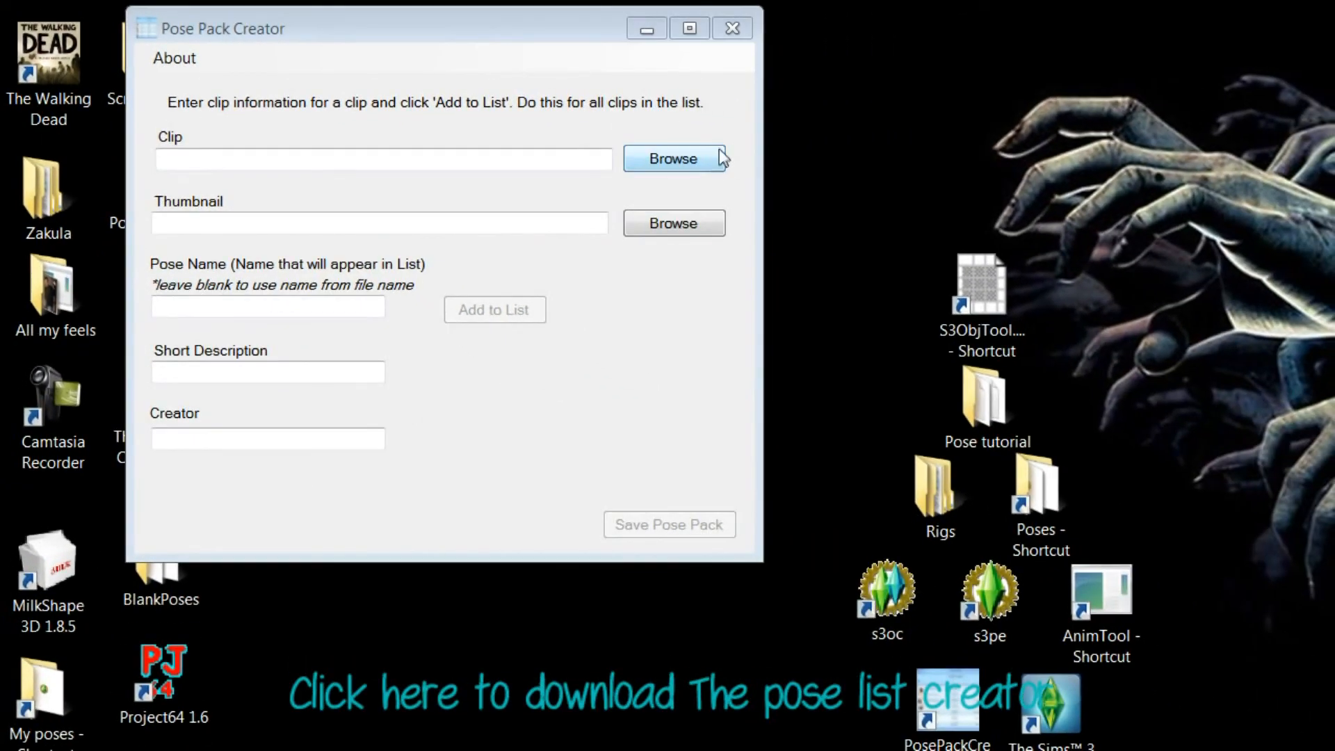
pyautogui.click(833, 193)
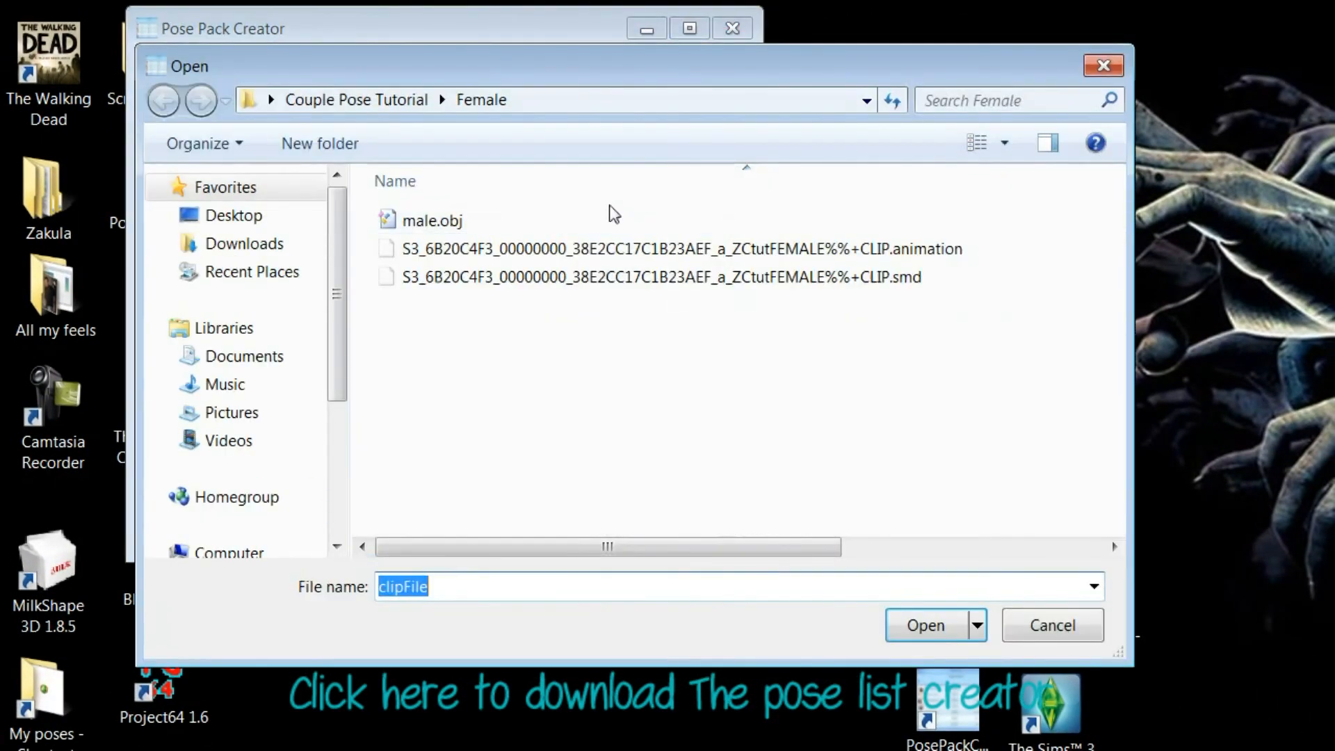
pyautogui.doubleClick(644, 255)
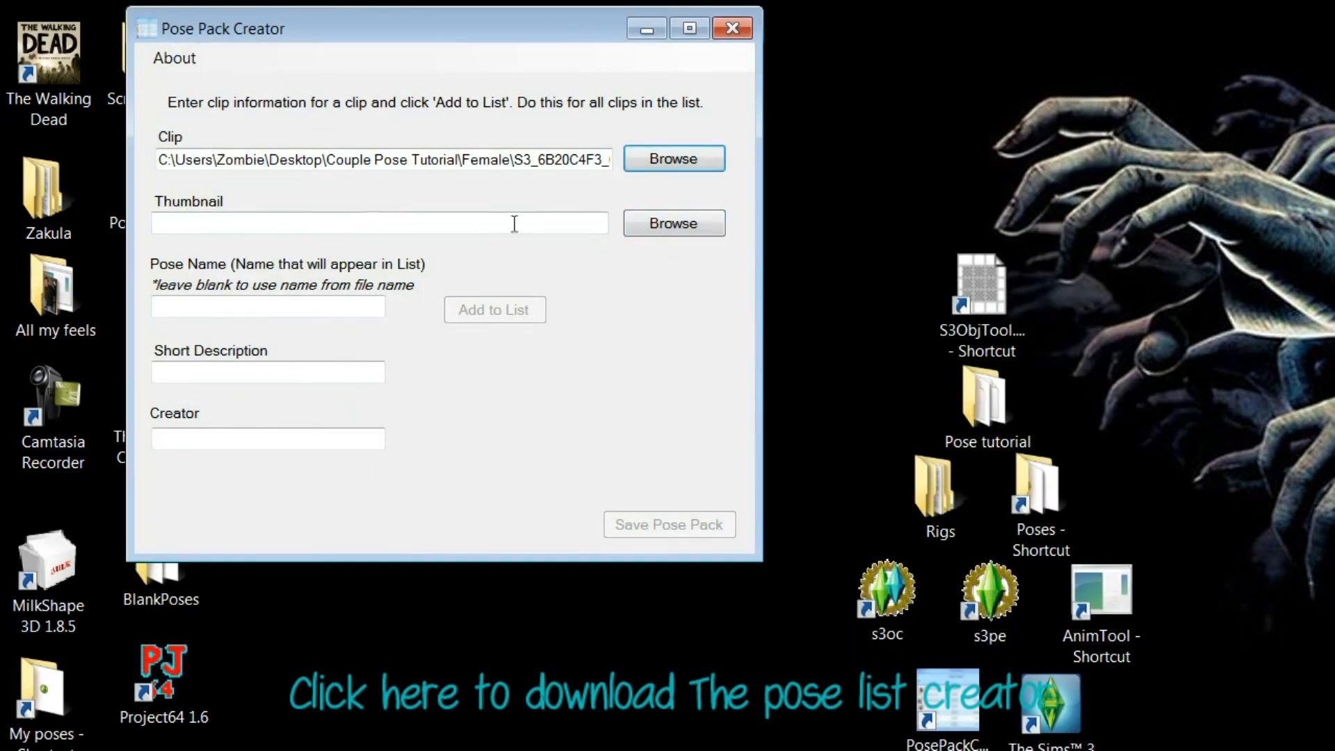
# - Dismiss the thumbnail file selection, go to the pose name field and close Pose Pack Creator without saving a pack
pyautogui.click(673, 223)
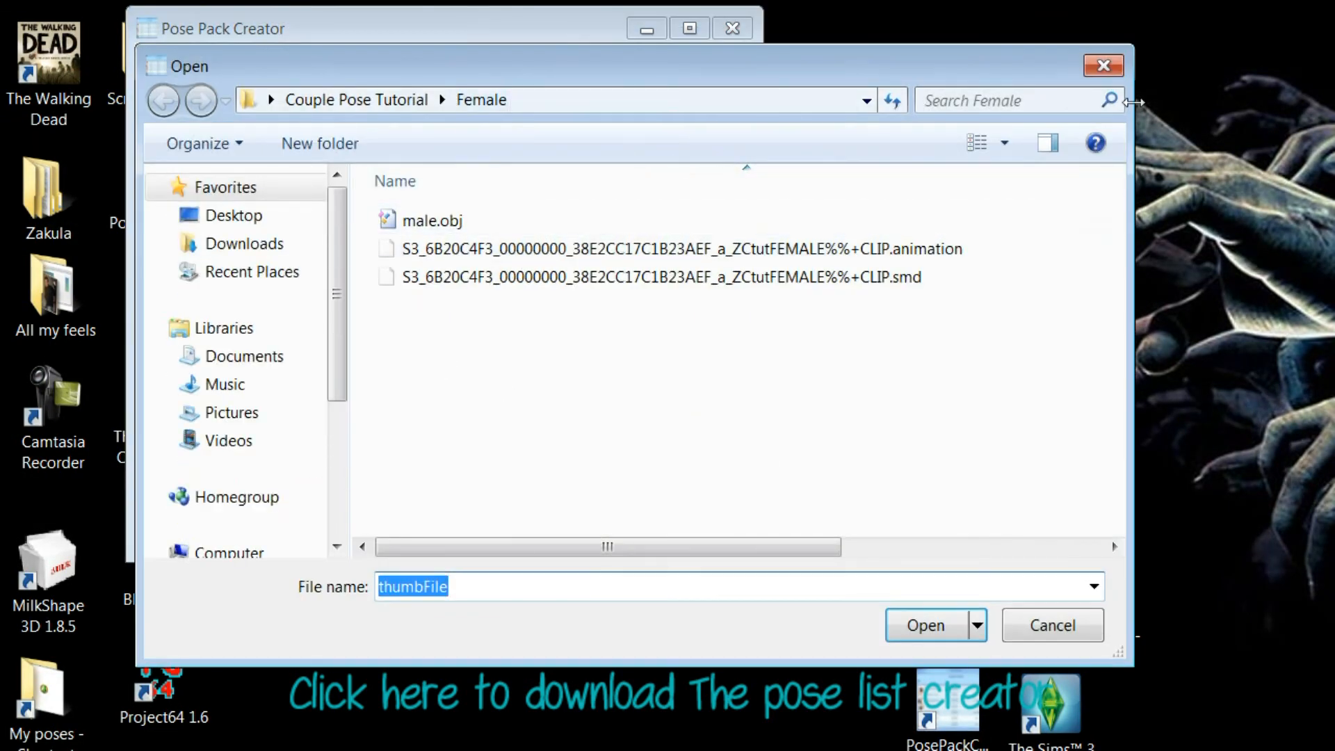
pyautogui.click(1103, 65)
pyautogui.click(246, 306)
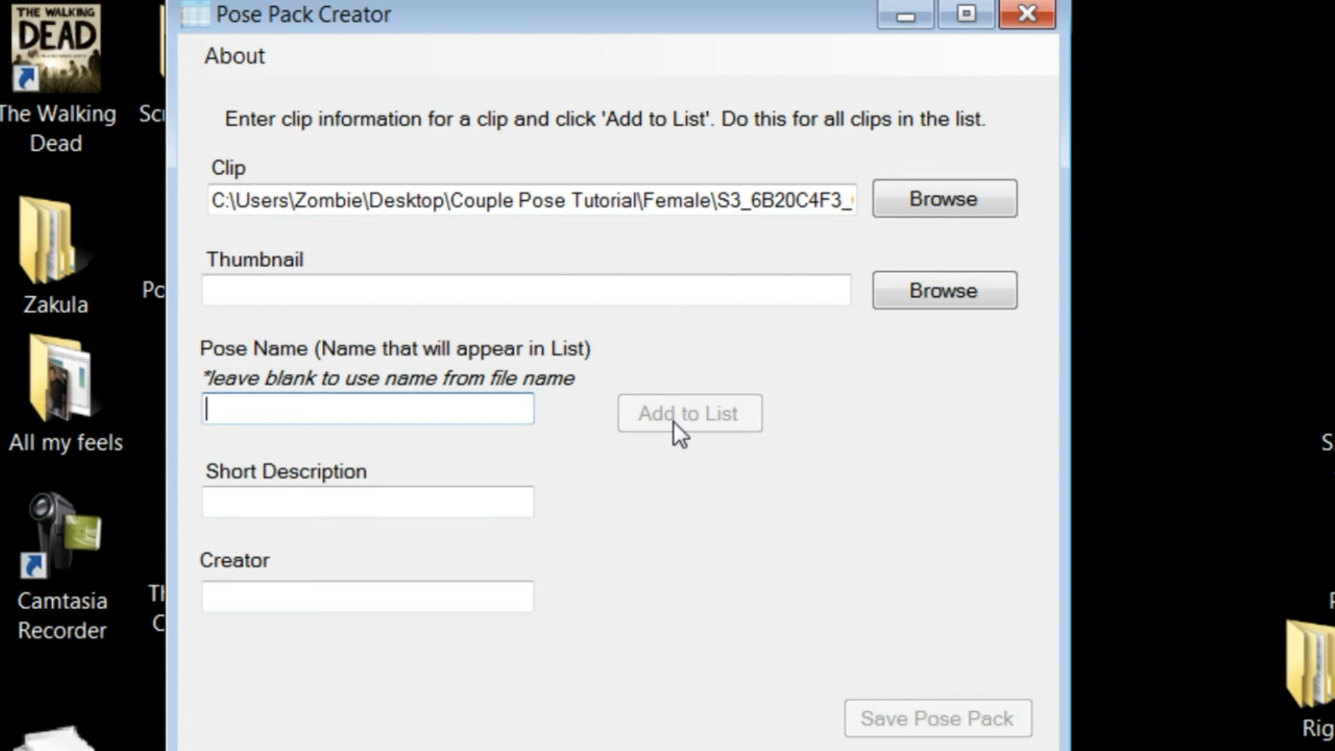
pyautogui.click(1027, 15)
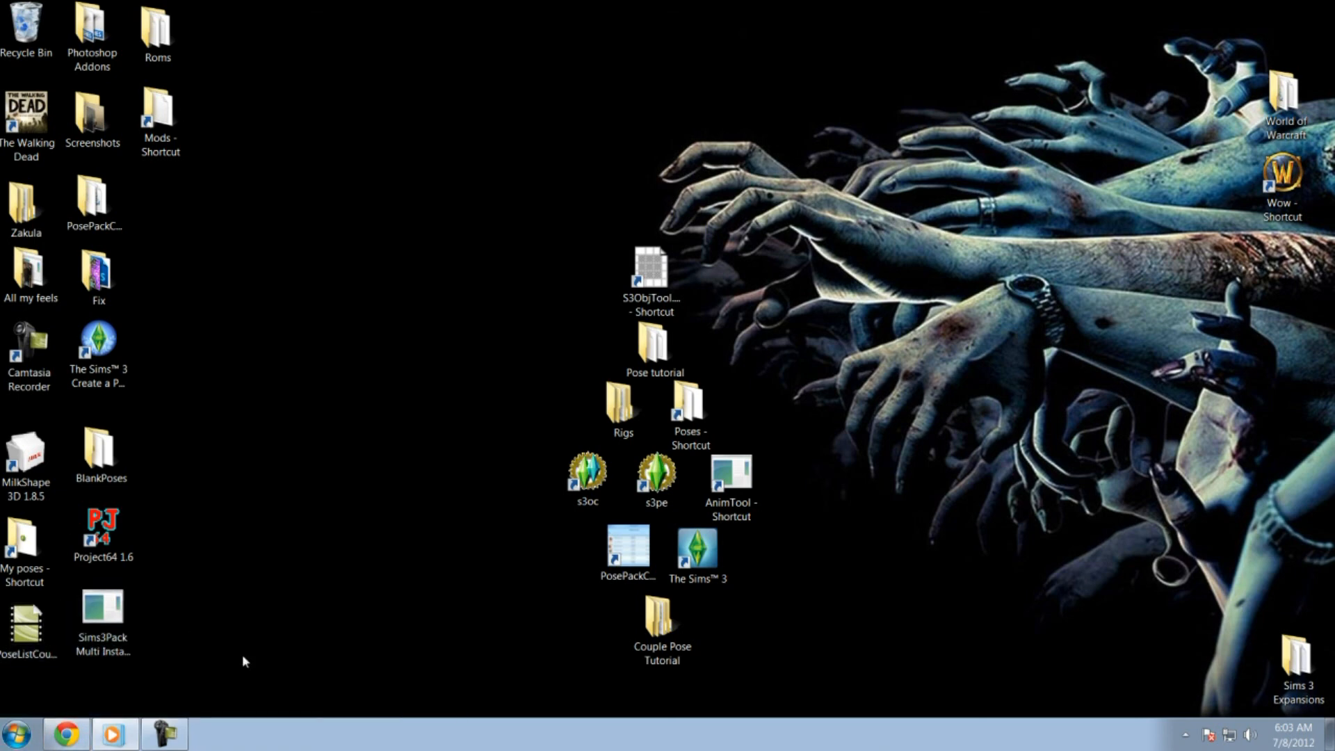
# - Close the empty MilkShape scene and reopen the male rig am_body_4_anim_20110504.ms3d from the Rigs > MilkShape > Male folder
pyautogui.doubleClick(27, 459)
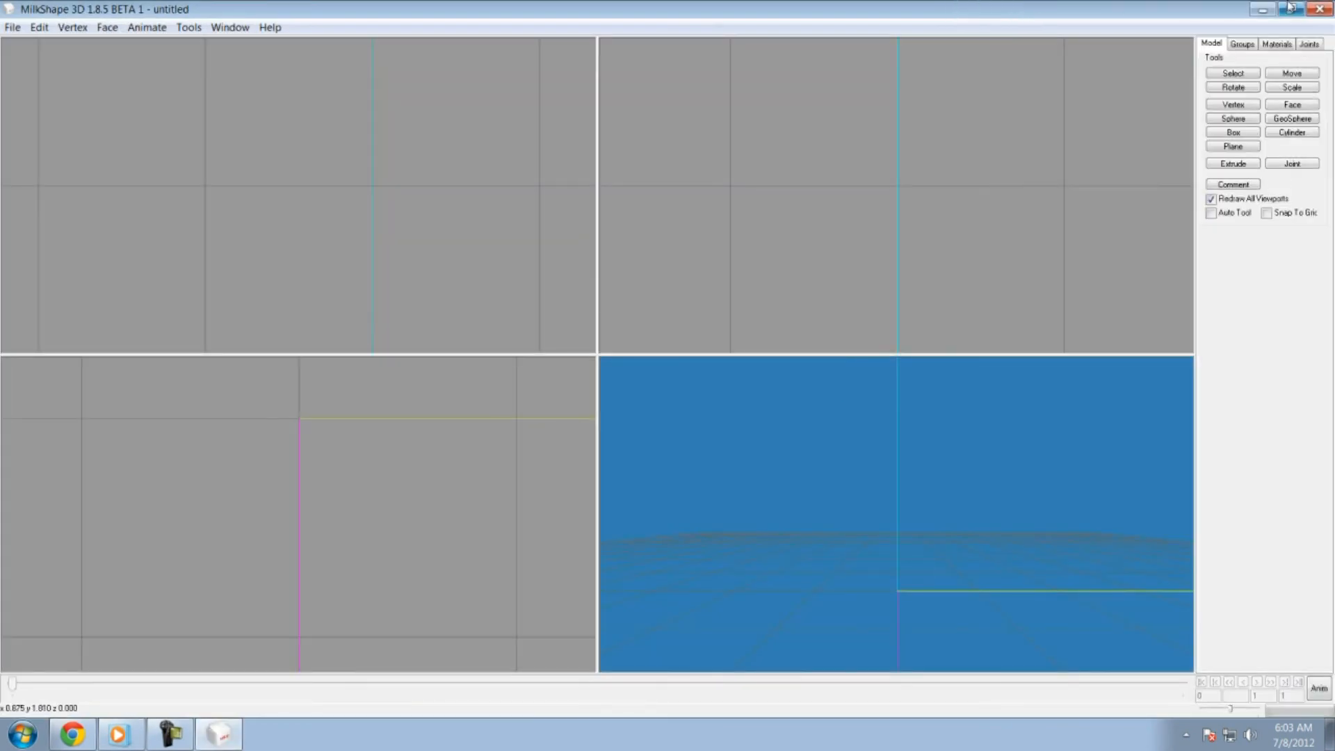
pyautogui.click(1283, 6)
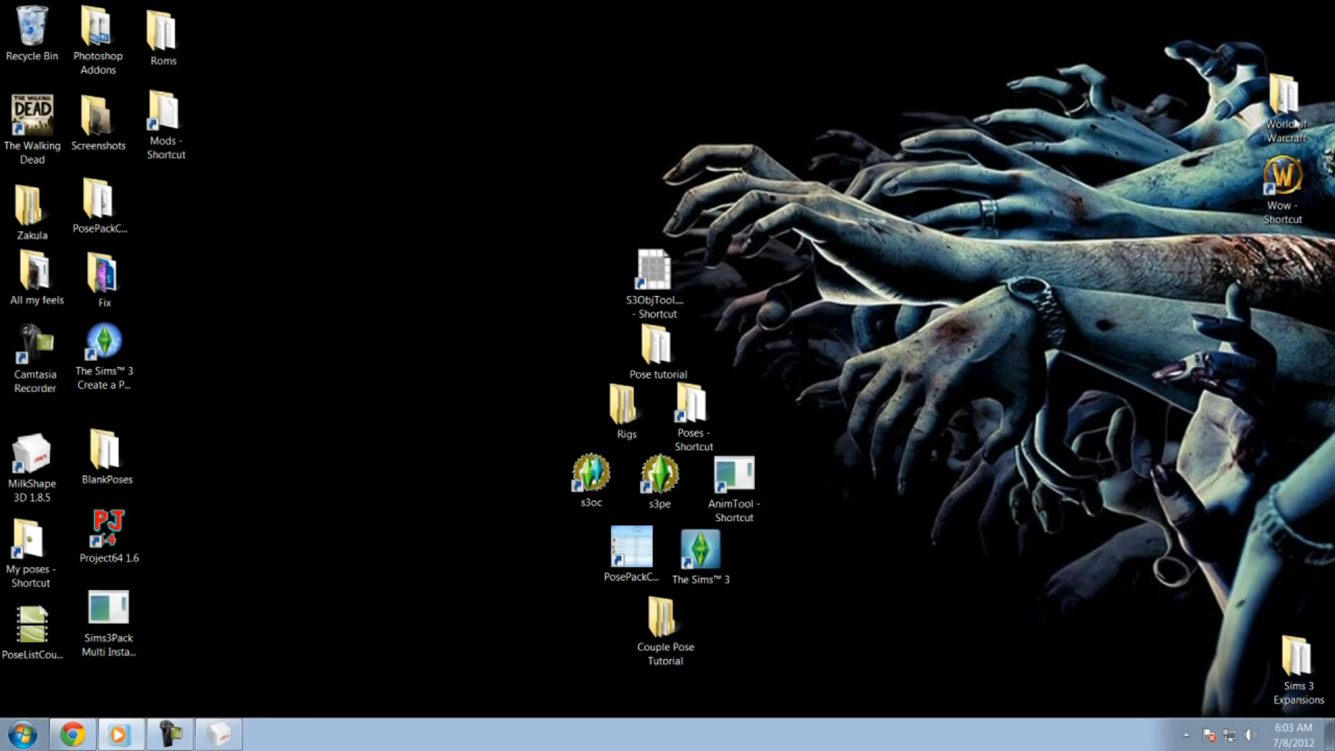
pyautogui.doubleClick(622, 410)
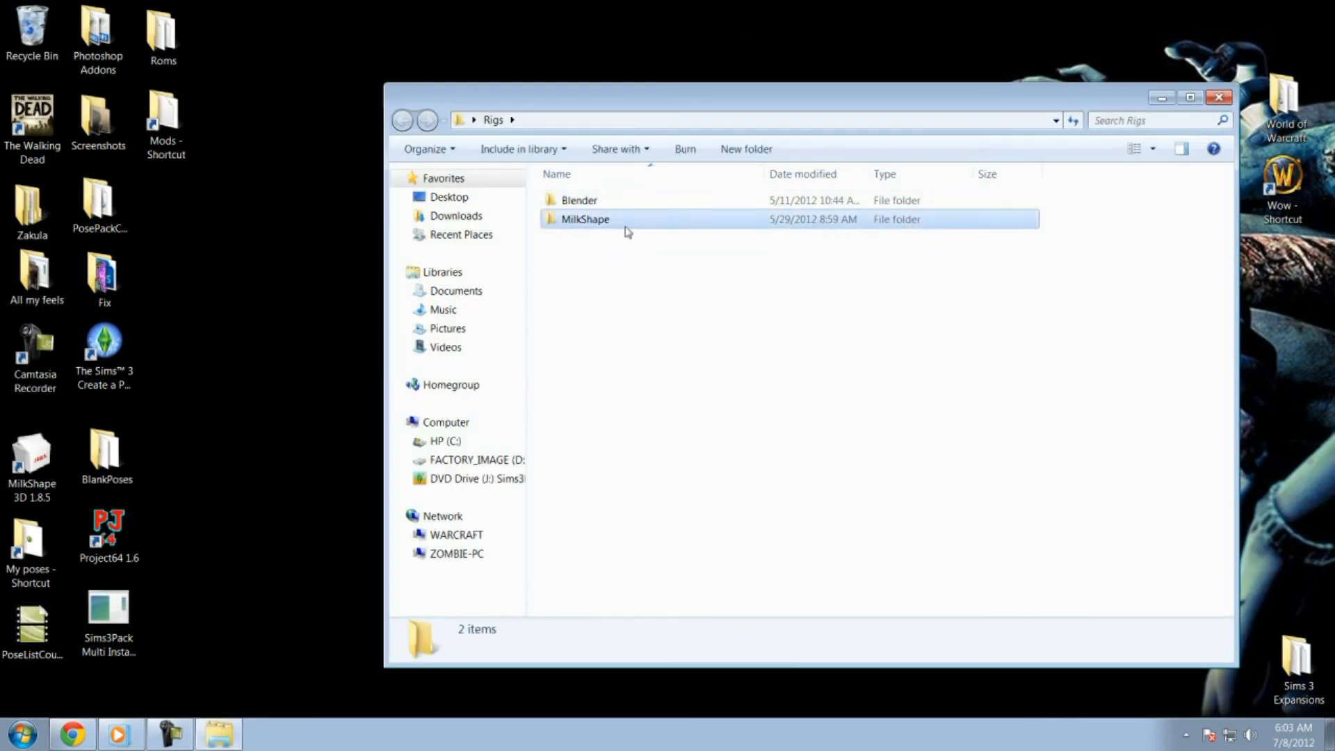
pyautogui.doubleClick(625, 227)
pyautogui.doubleClick(604, 237)
pyautogui.click(599, 221)
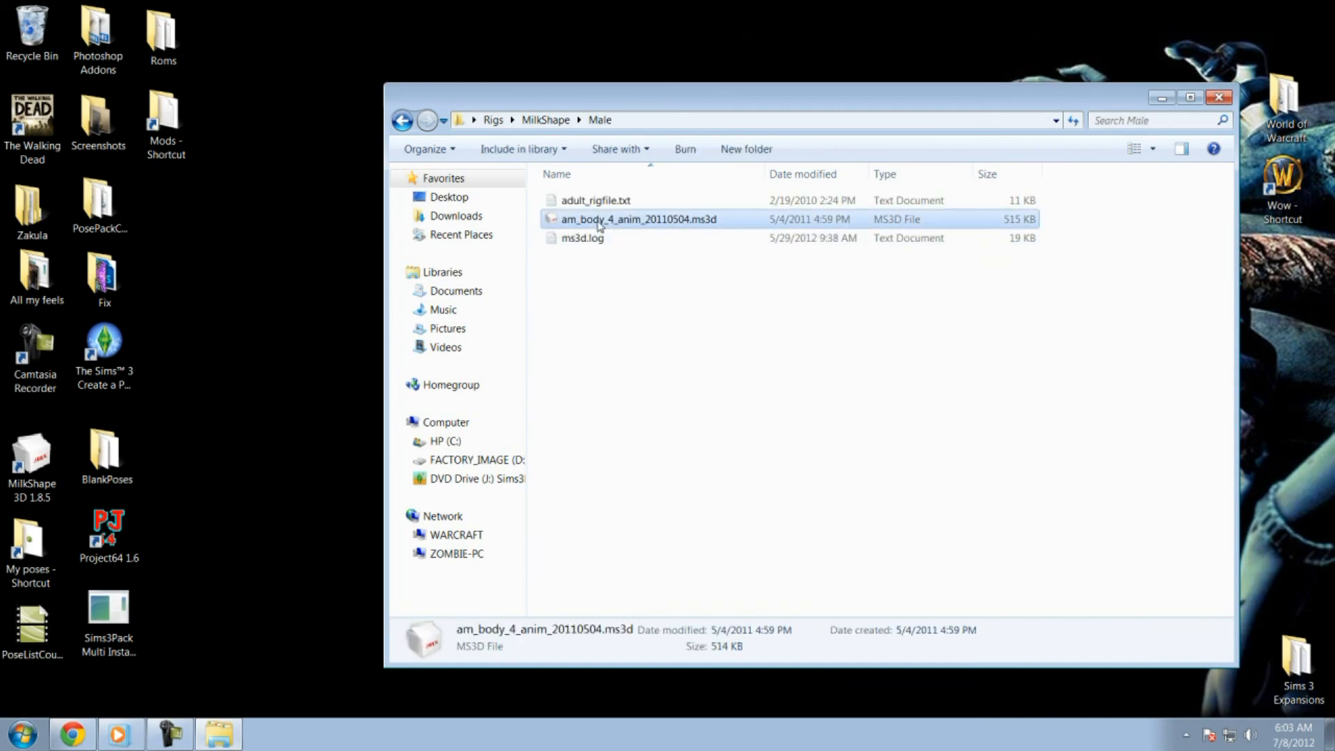
pyautogui.doubleClick(599, 222)
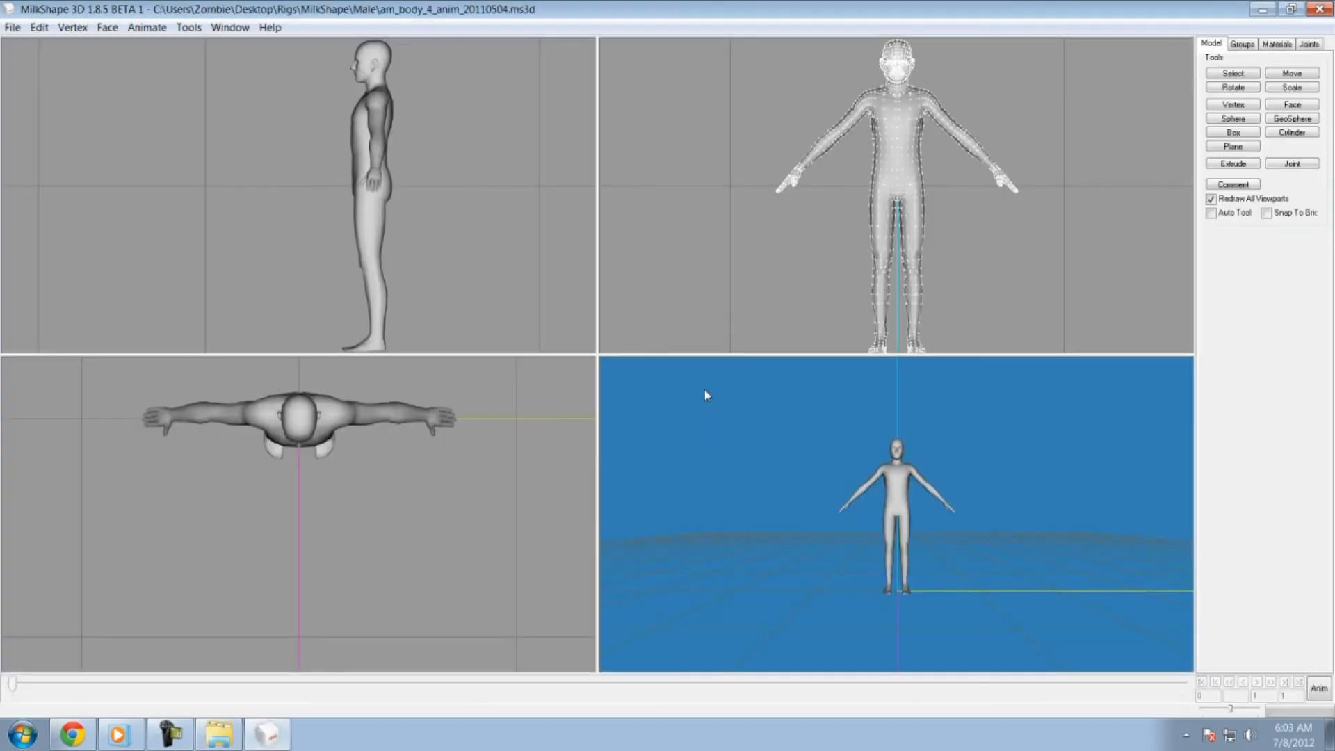
# - Check the front view's display options and examine the mesh of the male's head and shoulders up close
pyautogui.rightClick(983, 84)
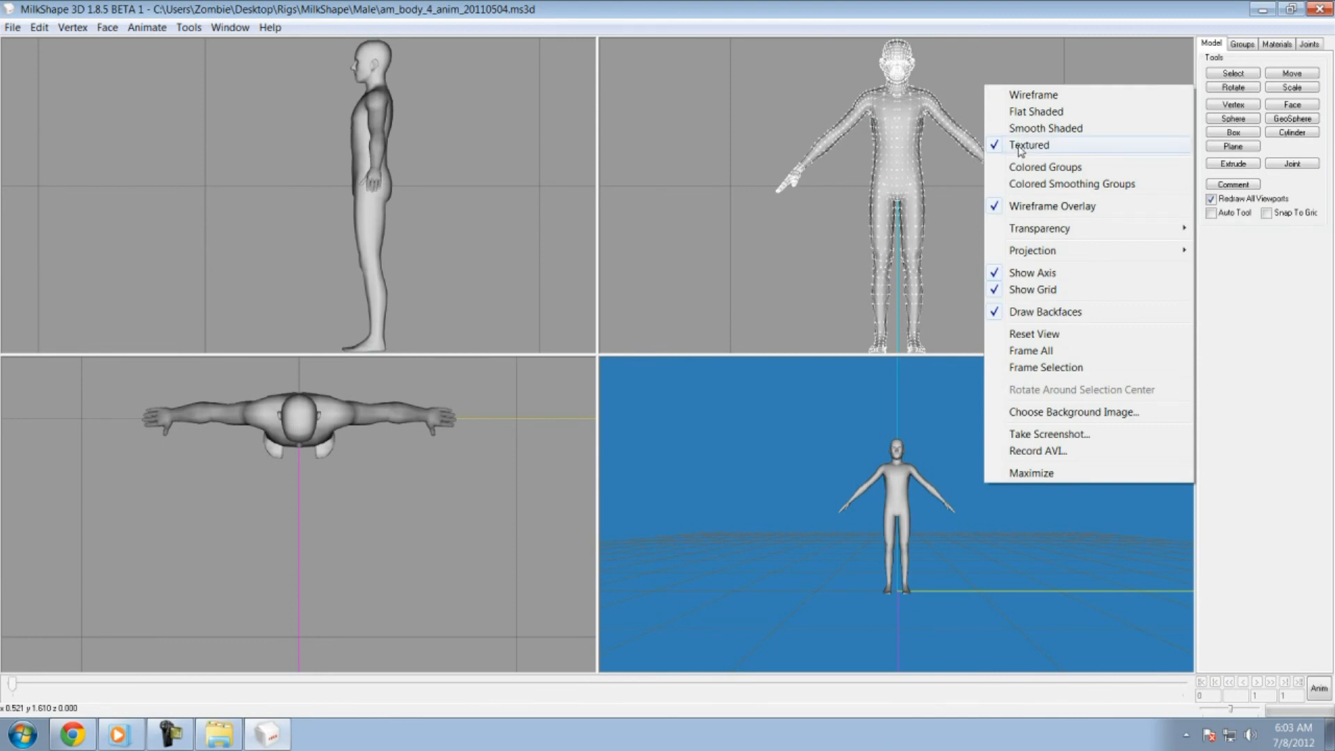
pyautogui.click(923, 43)
pyautogui.keyDown('ctrl'); pyautogui.moveTo(1037, 167); pyautogui.dragTo(964, 268); pyautogui.keyUp('ctrl')
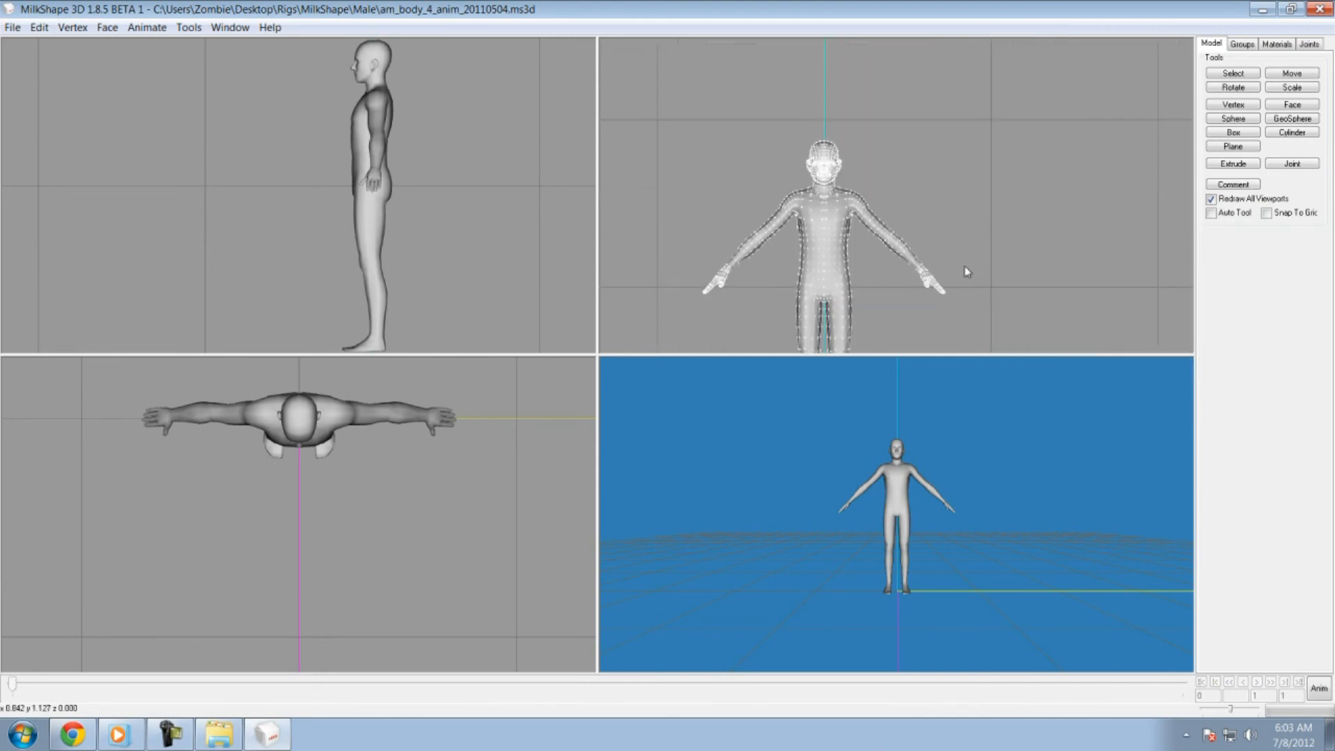
pyautogui.scroll(10, 958, 241)
pyautogui.keyDown('ctrl'); pyautogui.moveTo(888, 205); pyautogui.dragTo(1006, 216); pyautogui.keyUp('ctrl')
pyautogui.scroll(4, 956, 261)
pyautogui.scroll(3, 1005, 217)
pyautogui.scroll(4, 1005, 217)
pyautogui.moveTo(1087, 233)
pyautogui.keyDown('ctrl'); pyautogui.mouseDown()
pyautogui.moveTo(1099, 231)
pyautogui.moveTo(1075, 242)
pyautogui.mouseUp(); pyautogui.keyUp('ctrl')
pyautogui.scroll(2, 1075, 242)
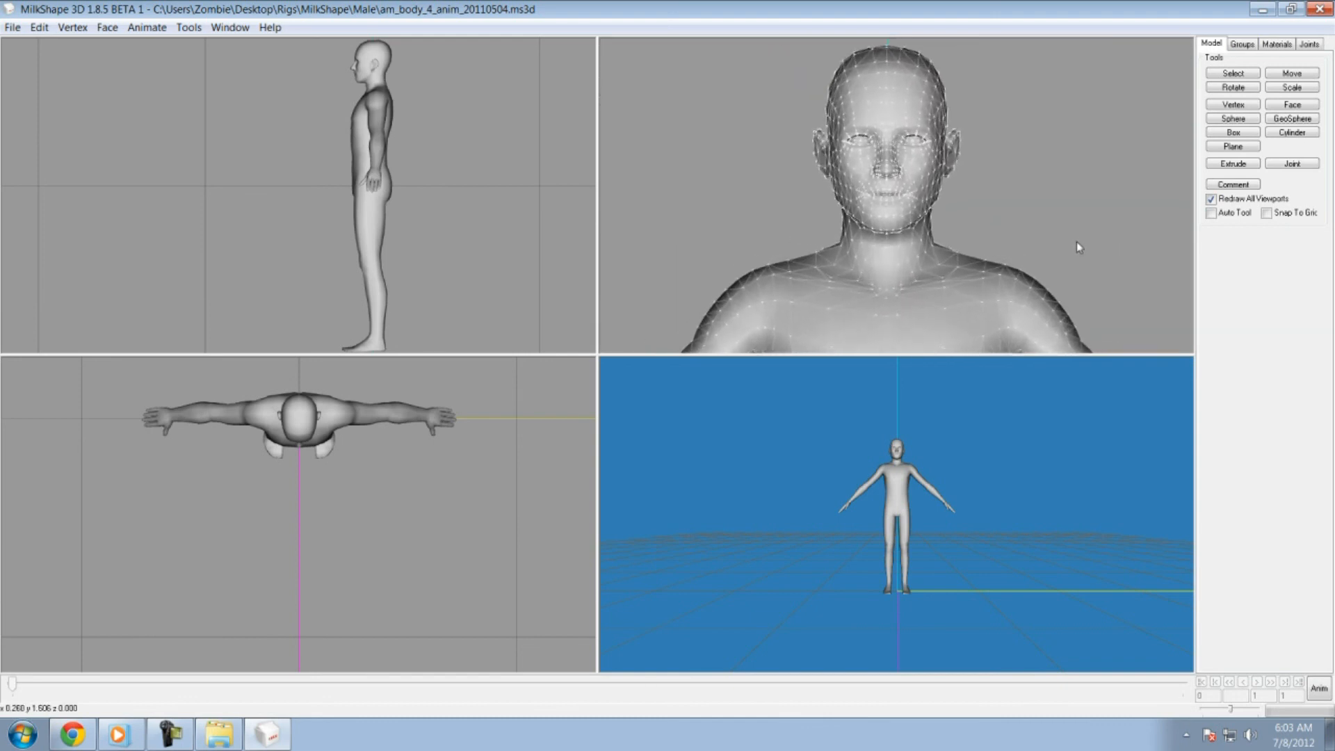
pyautogui.scroll(4, 1077, 239)
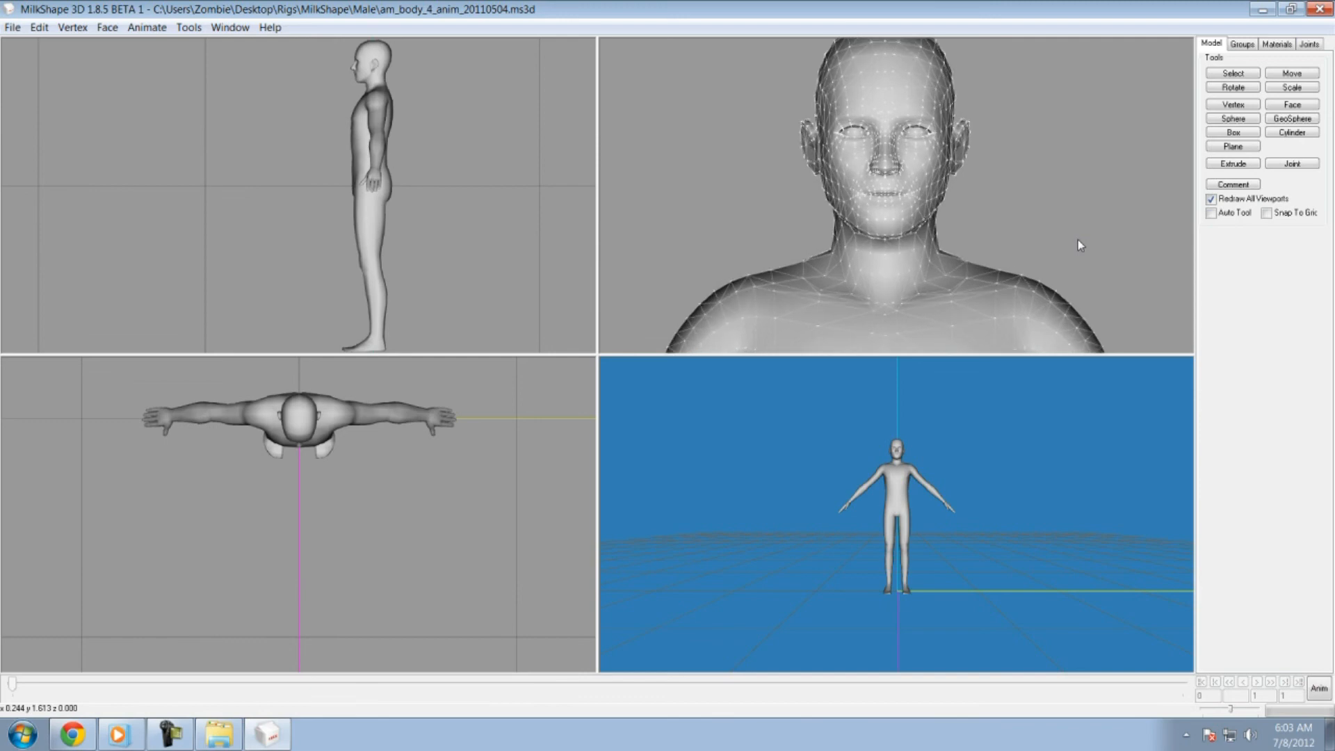
# - Select the eyeballs group and assign it a new material textured with eye3.jpg from the MilkShape > Eyes folder
pyautogui.click(1242, 44)
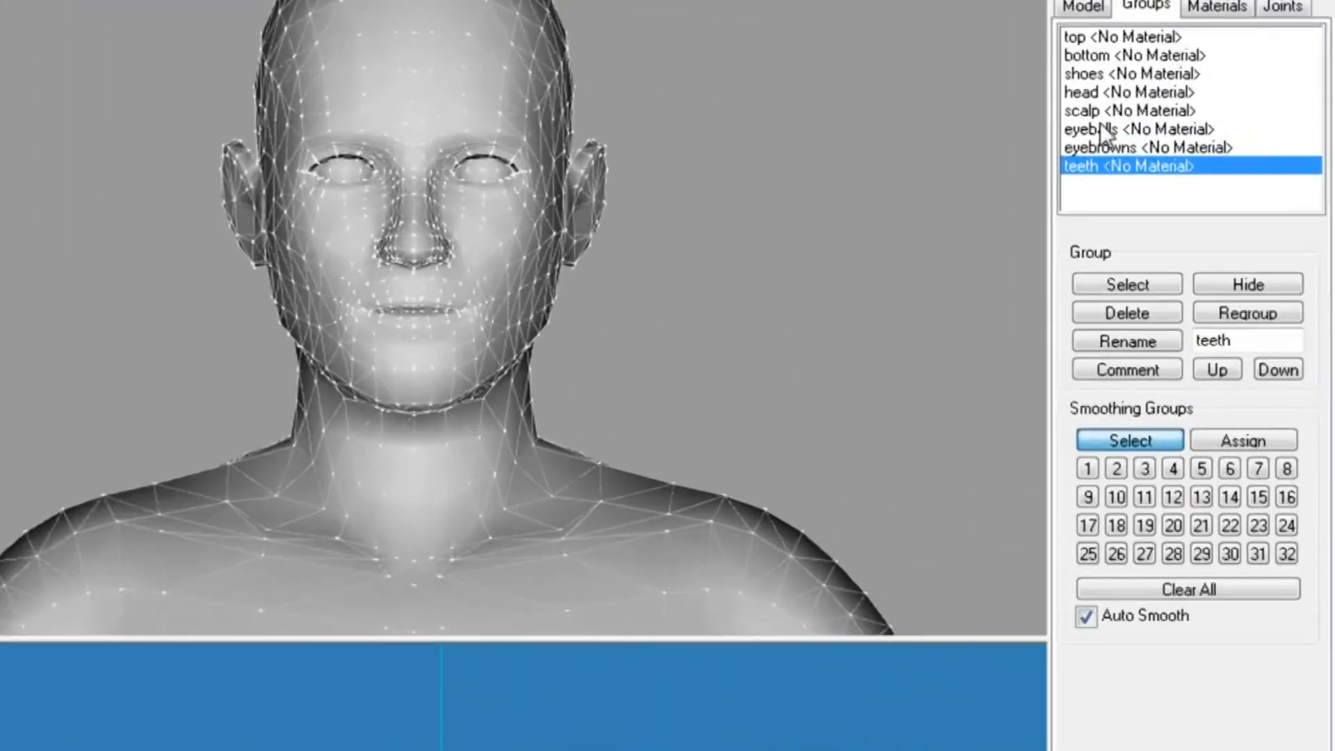
pyautogui.click(1219, 103)
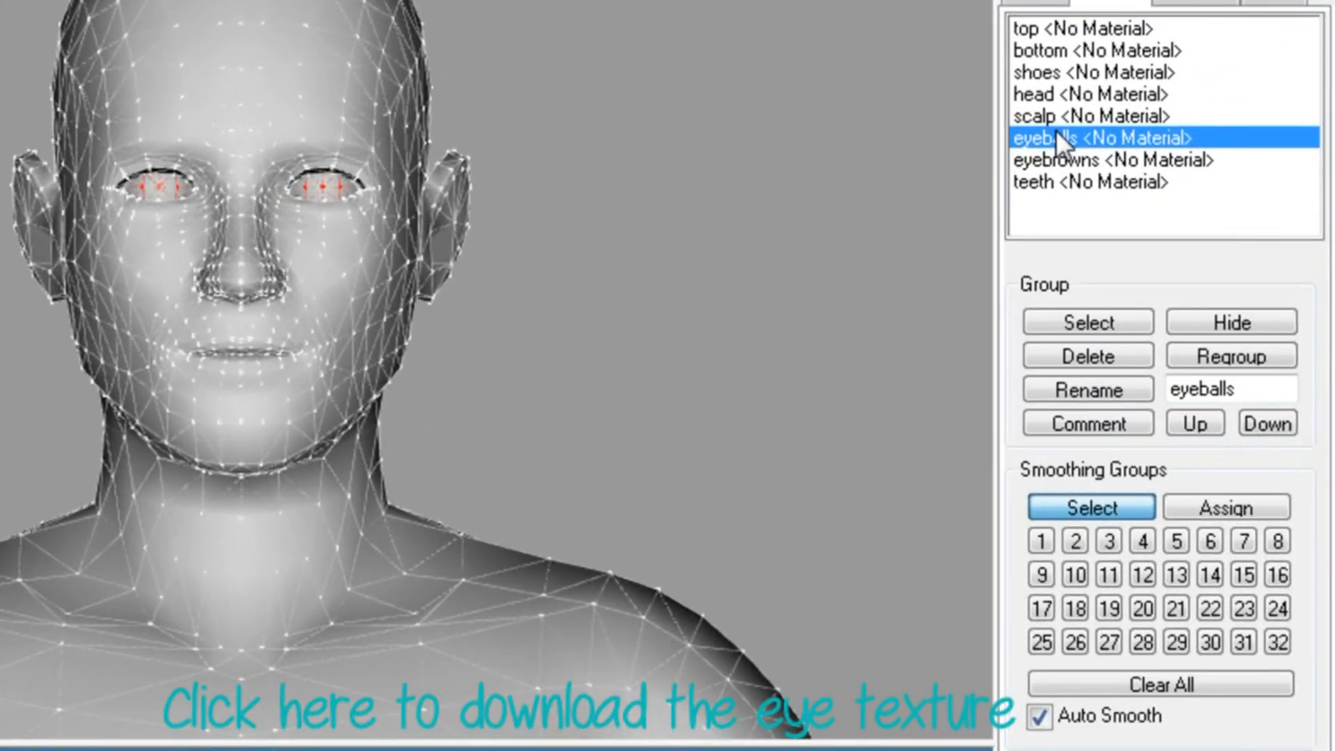
pyautogui.click(1185, 8)
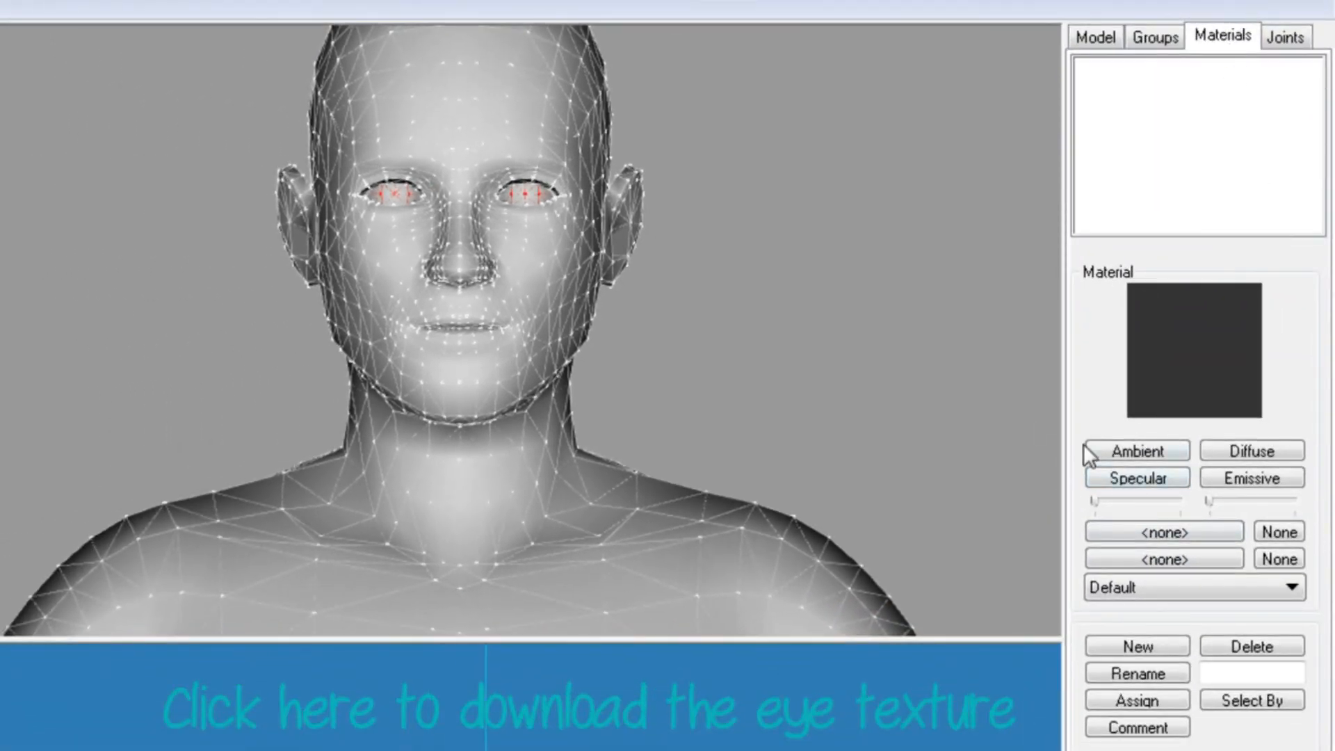
pyautogui.click(1153, 645)
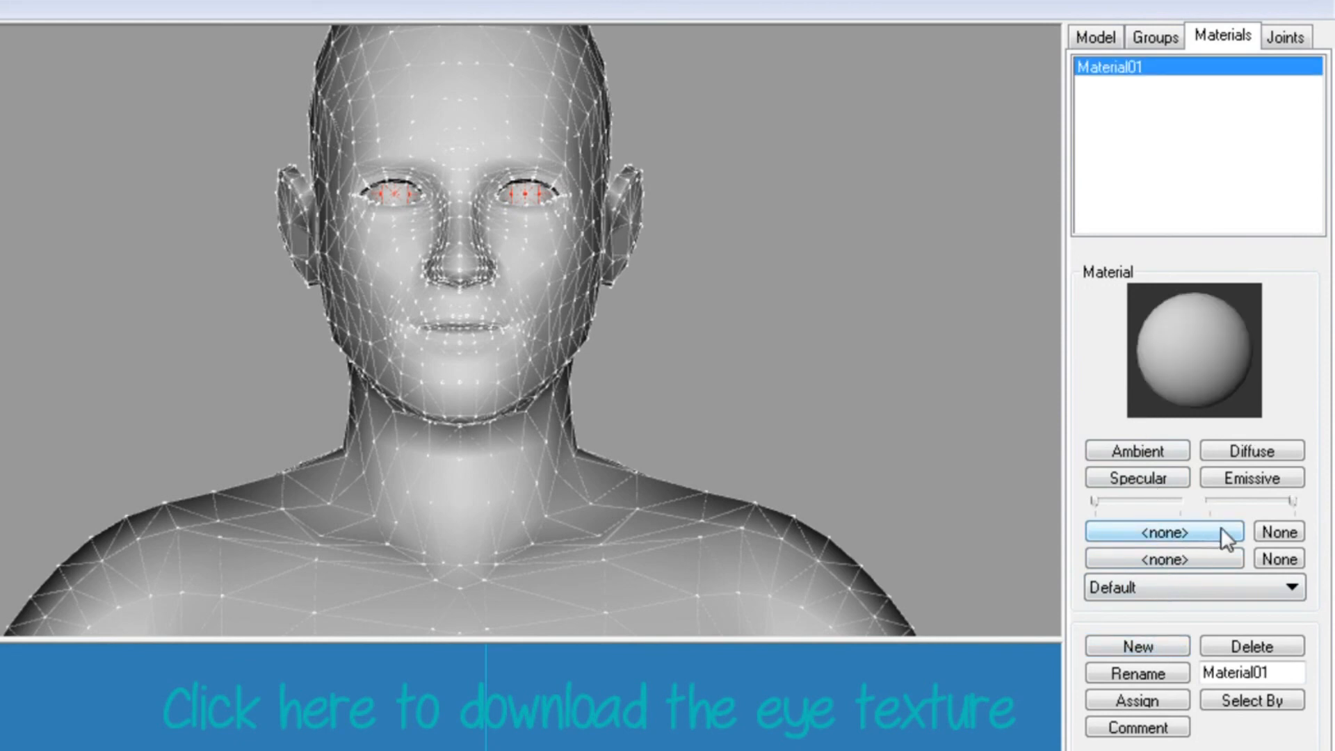
pyautogui.click(1165, 534)
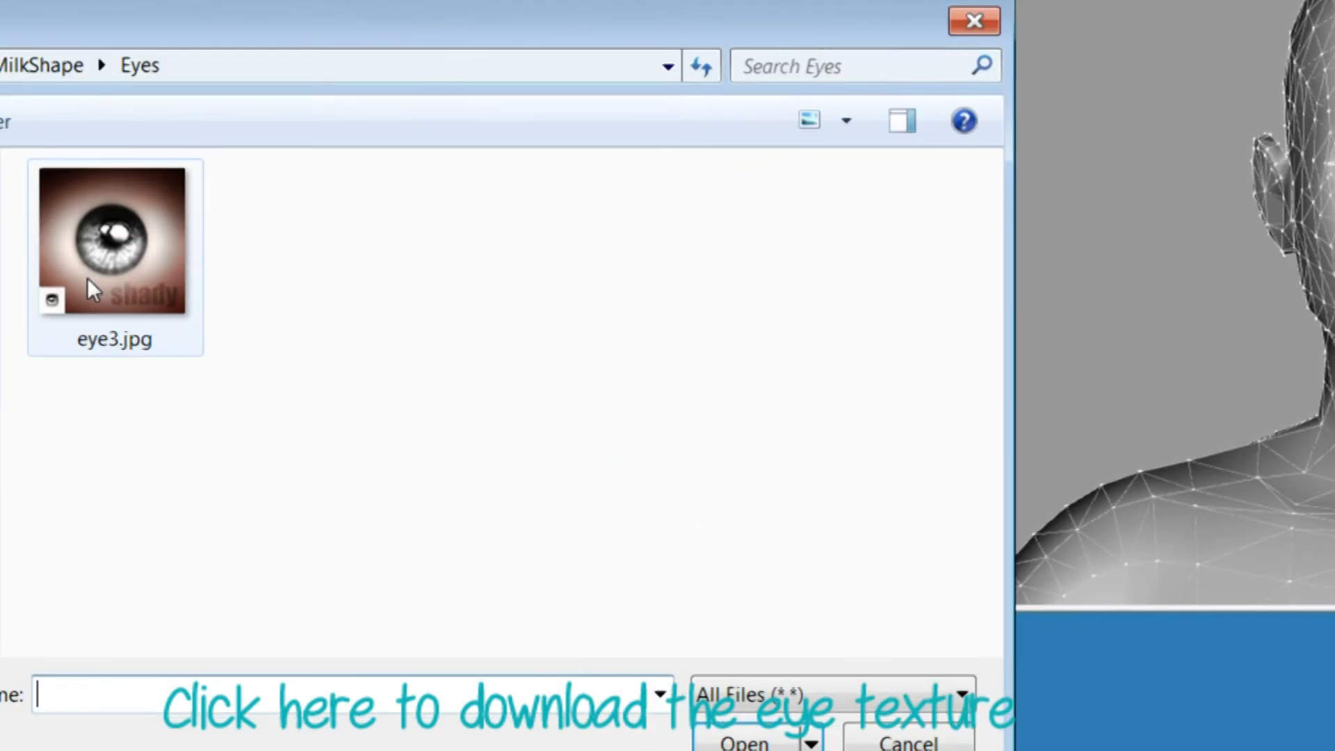
pyautogui.doubleClick(87, 277)
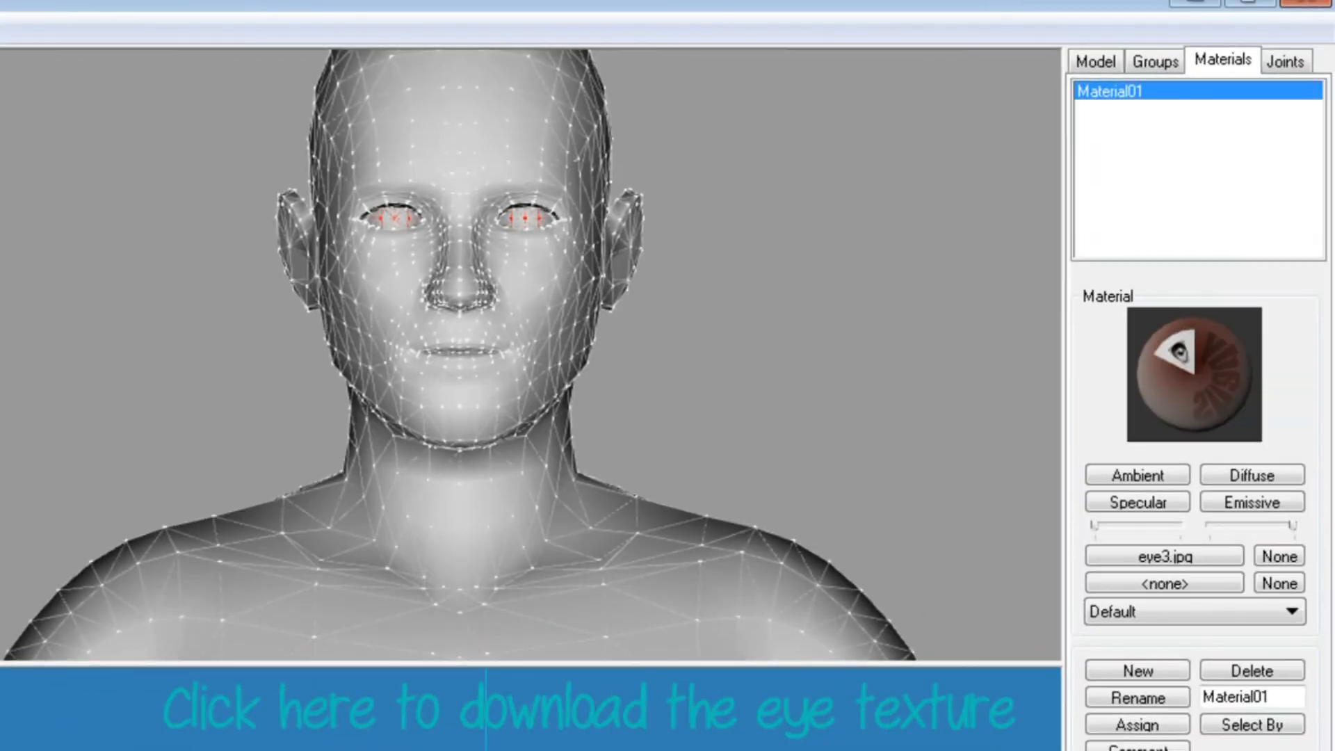
pyautogui.click(1106, 723)
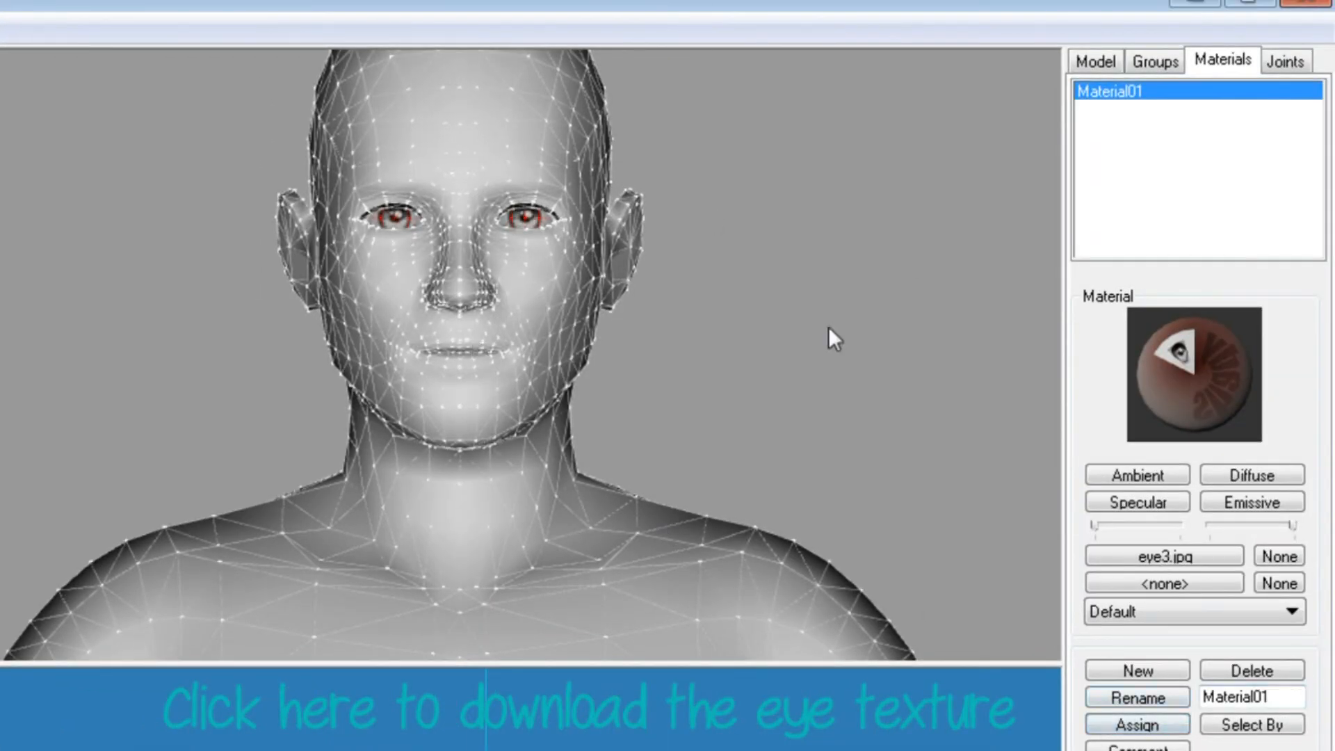
# - Deselect the eyeballs group and turn off the wireframe overlay in the front view to show the textured eyes
pyautogui.click(1154, 62)
pyautogui.doubleClick(1159, 175)
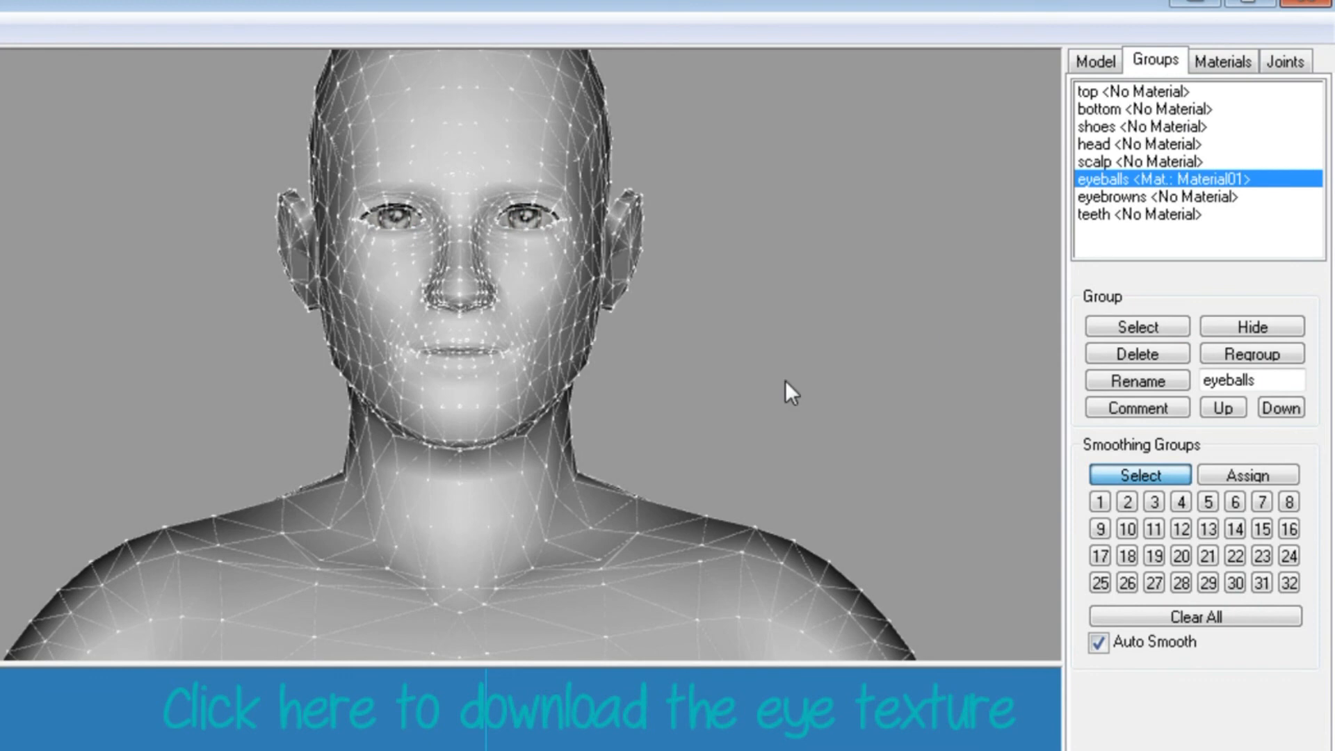
pyautogui.rightClick(803, 281)
pyautogui.click(882, 511)
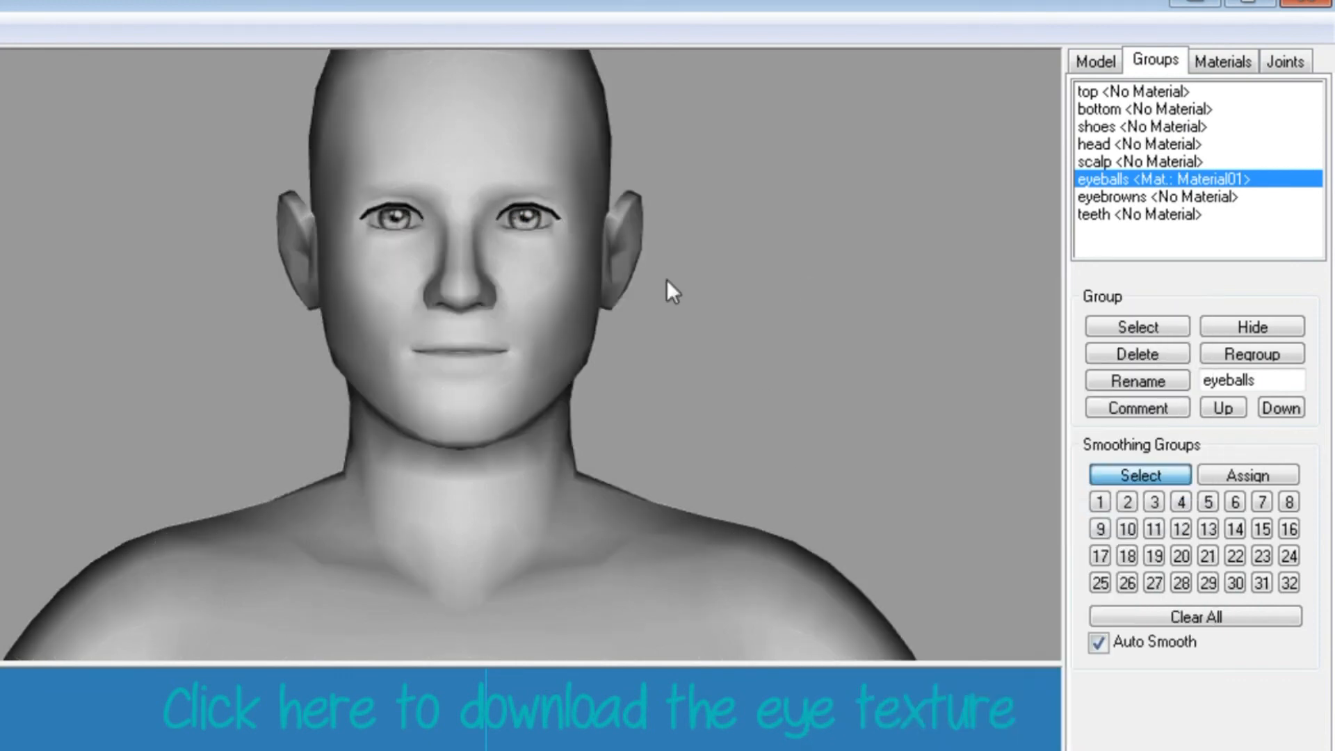
pyautogui.moveTo(734, 282); pyautogui.dragTo(727, 349)
# - Look through the joint list for the eye and eyelid joints and activate the Rotate tool
pyautogui.click(1281, 69)
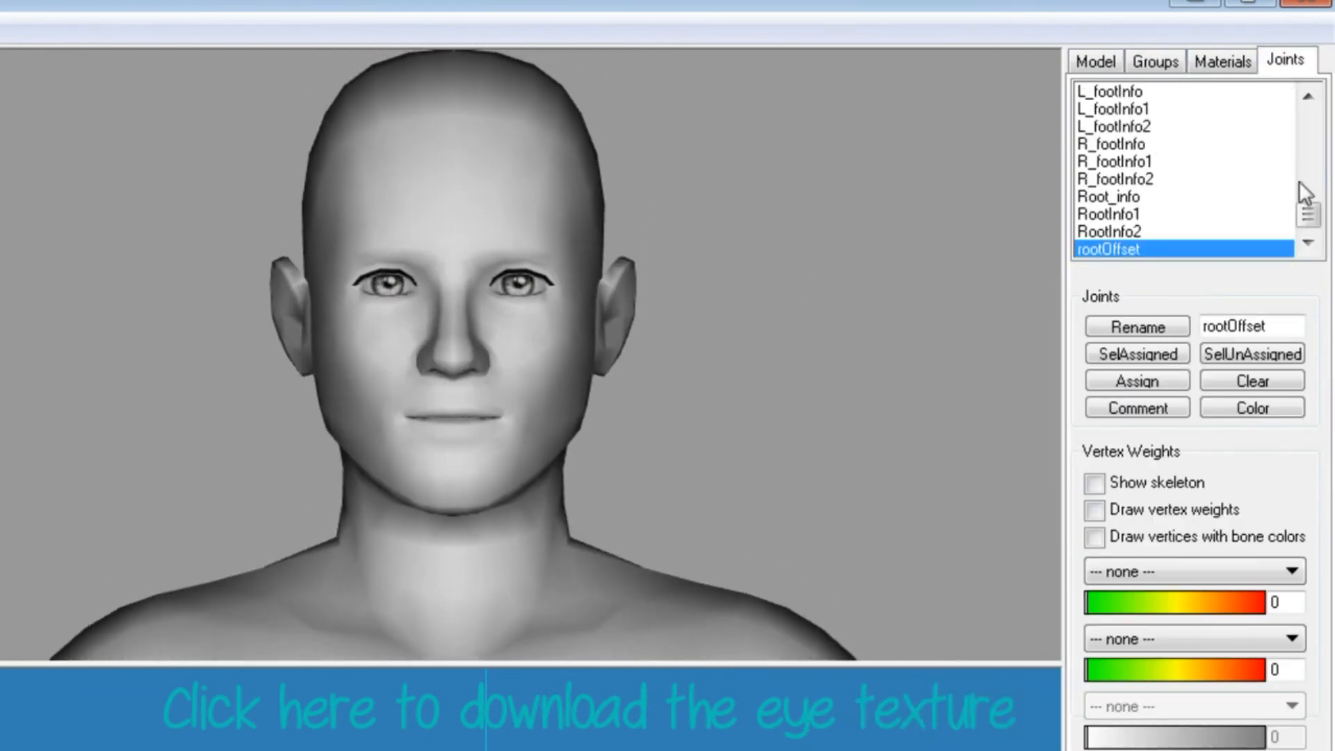
pyautogui.scroll(13, 1311, 167)
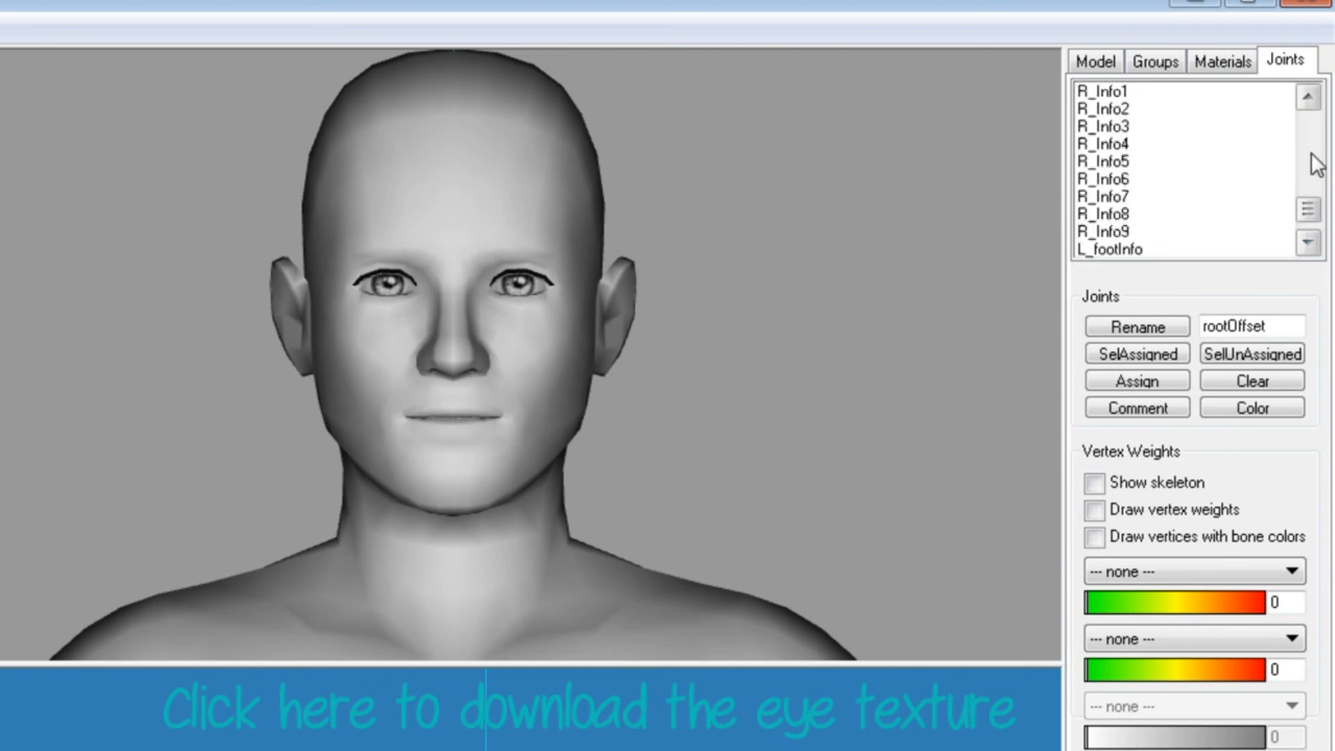
pyautogui.scroll(8, 1308, 156)
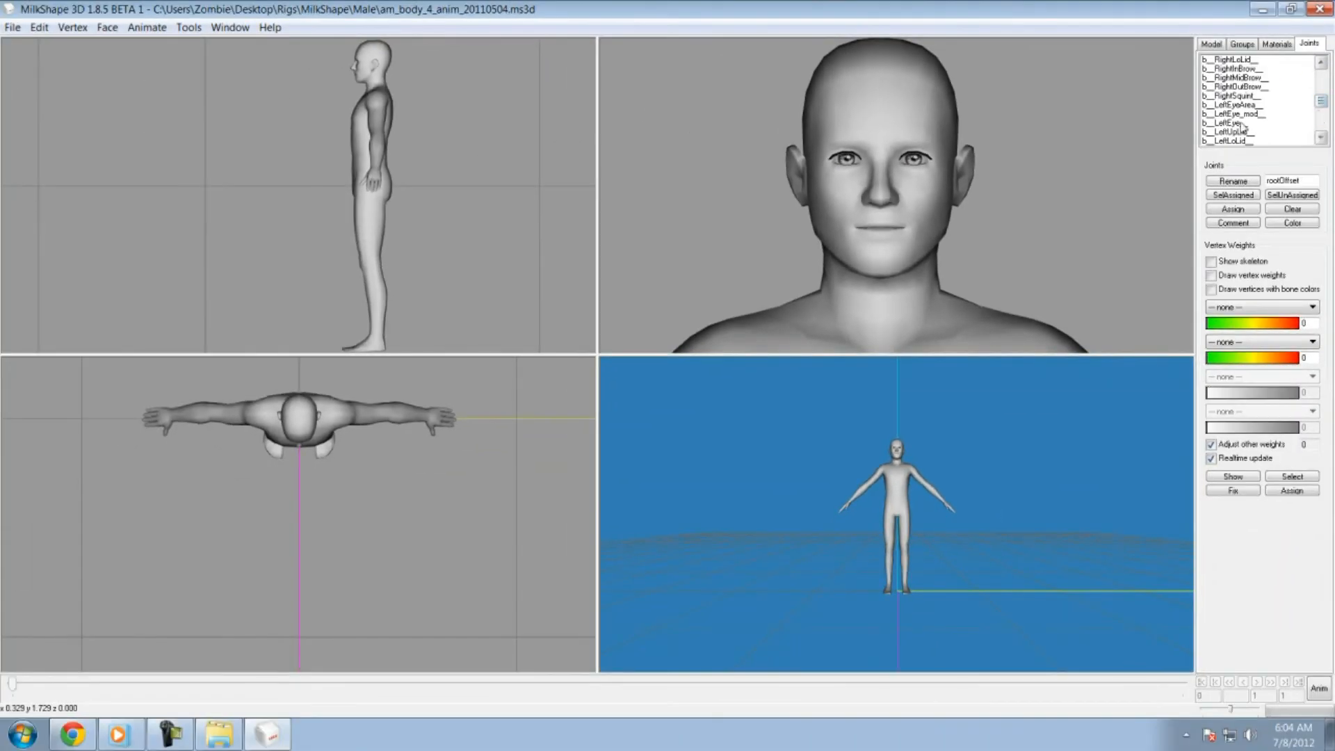
pyautogui.click(1202, 46)
pyautogui.click(1291, 87)
pyautogui.click(1232, 87)
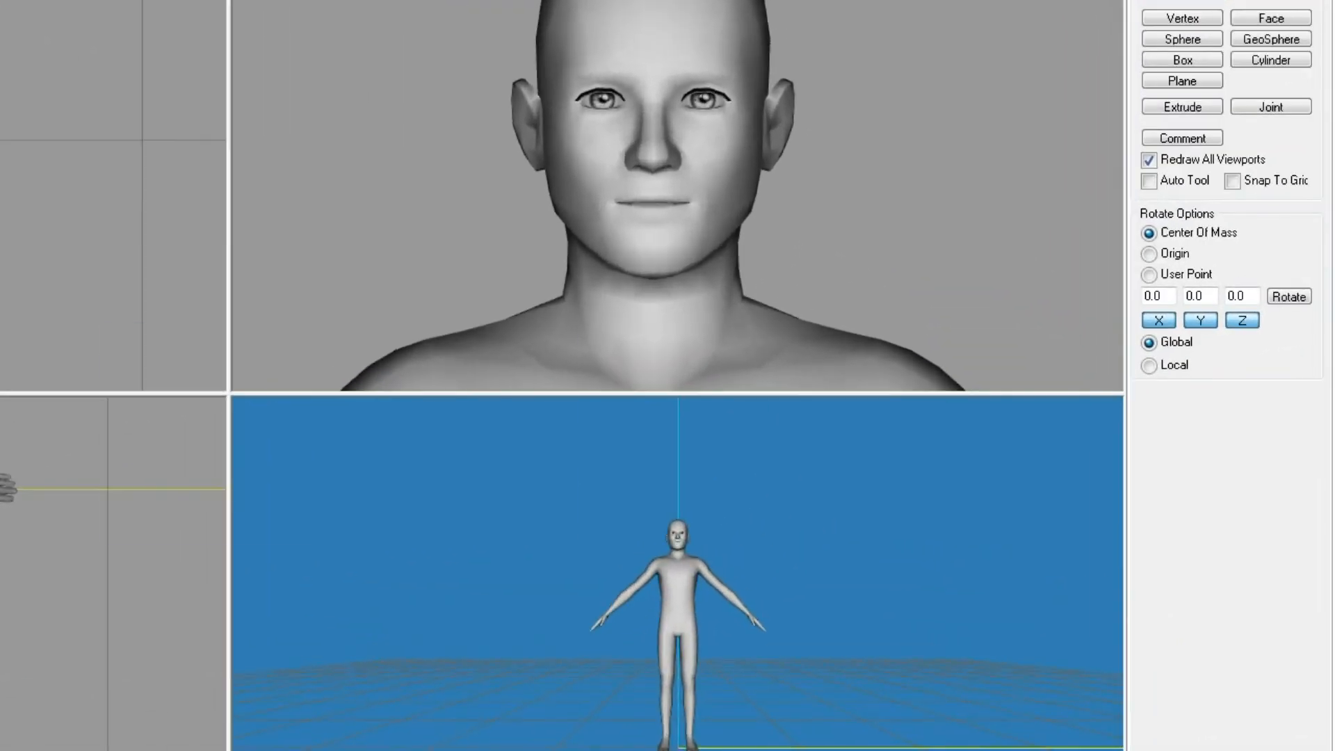
# - Close MilkShape without saving the modified male model and close the Male rig folder
pyautogui.click(1320, 7)
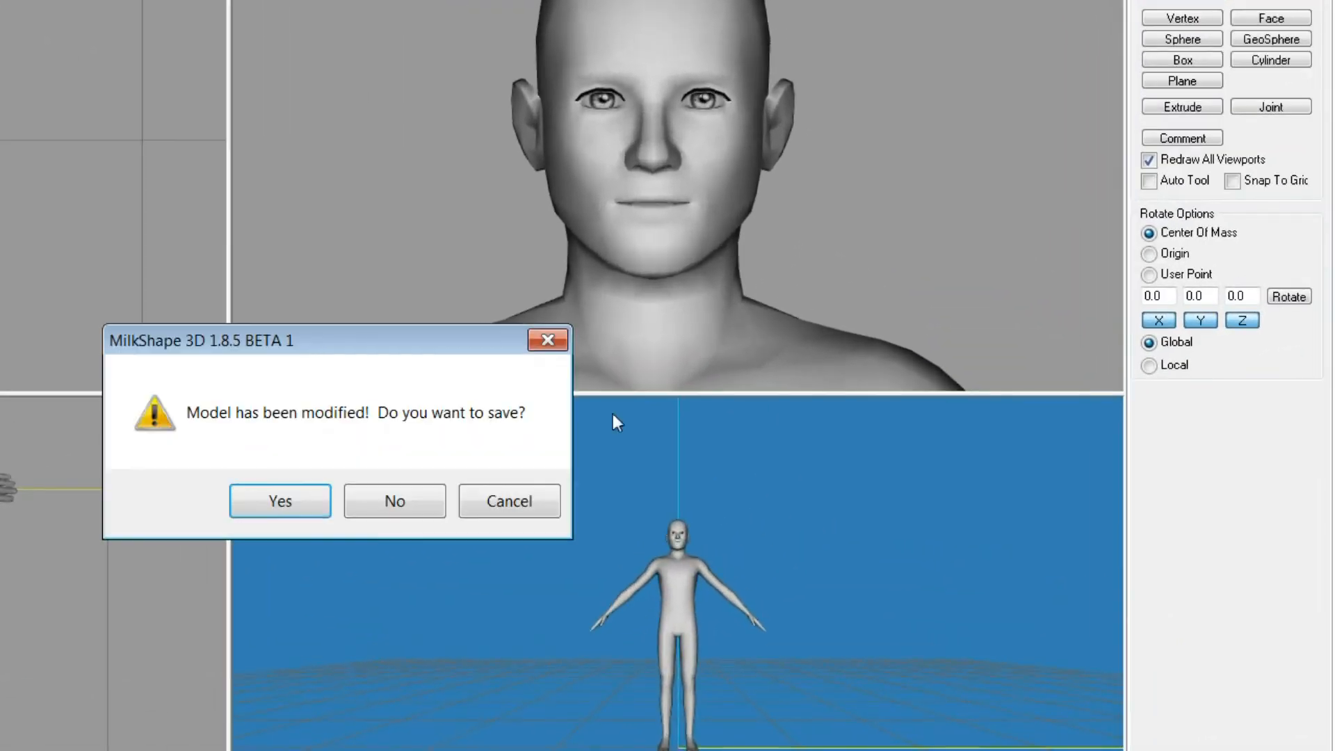
pyautogui.click(417, 500)
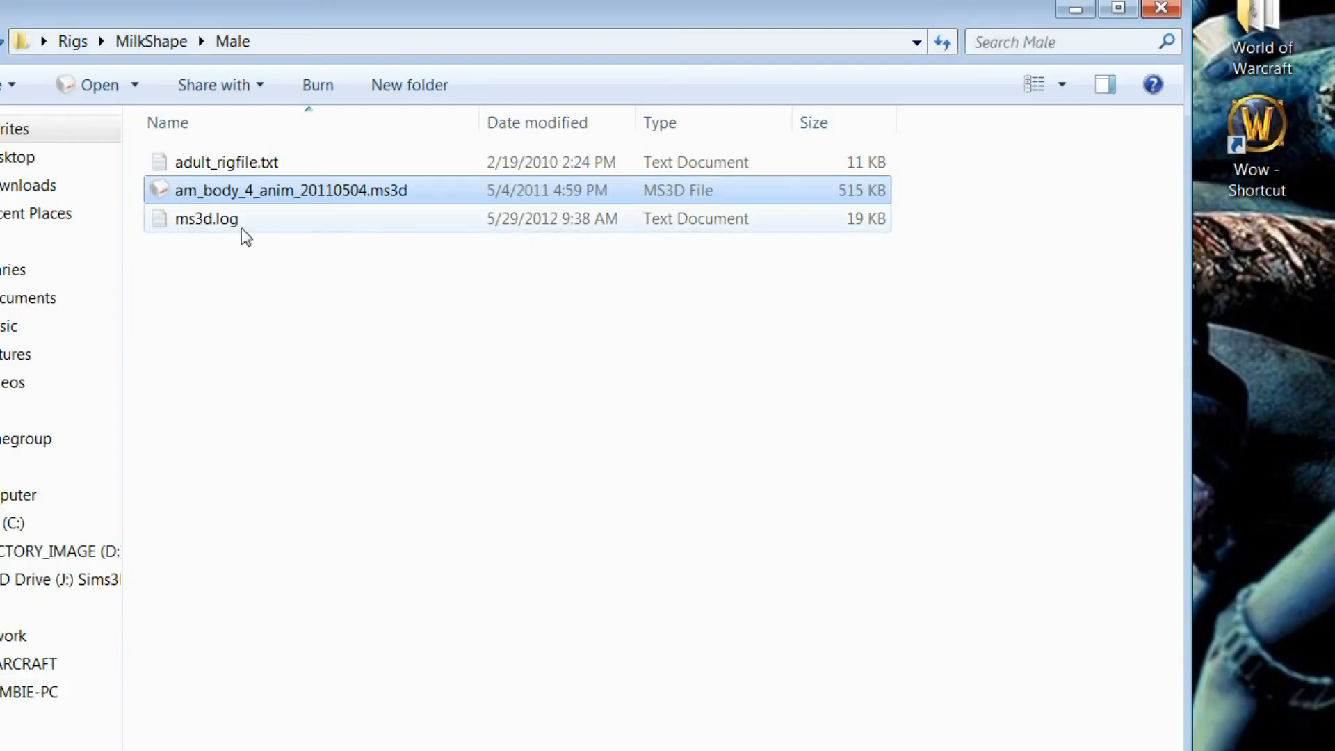
pyautogui.click(1162, 9)
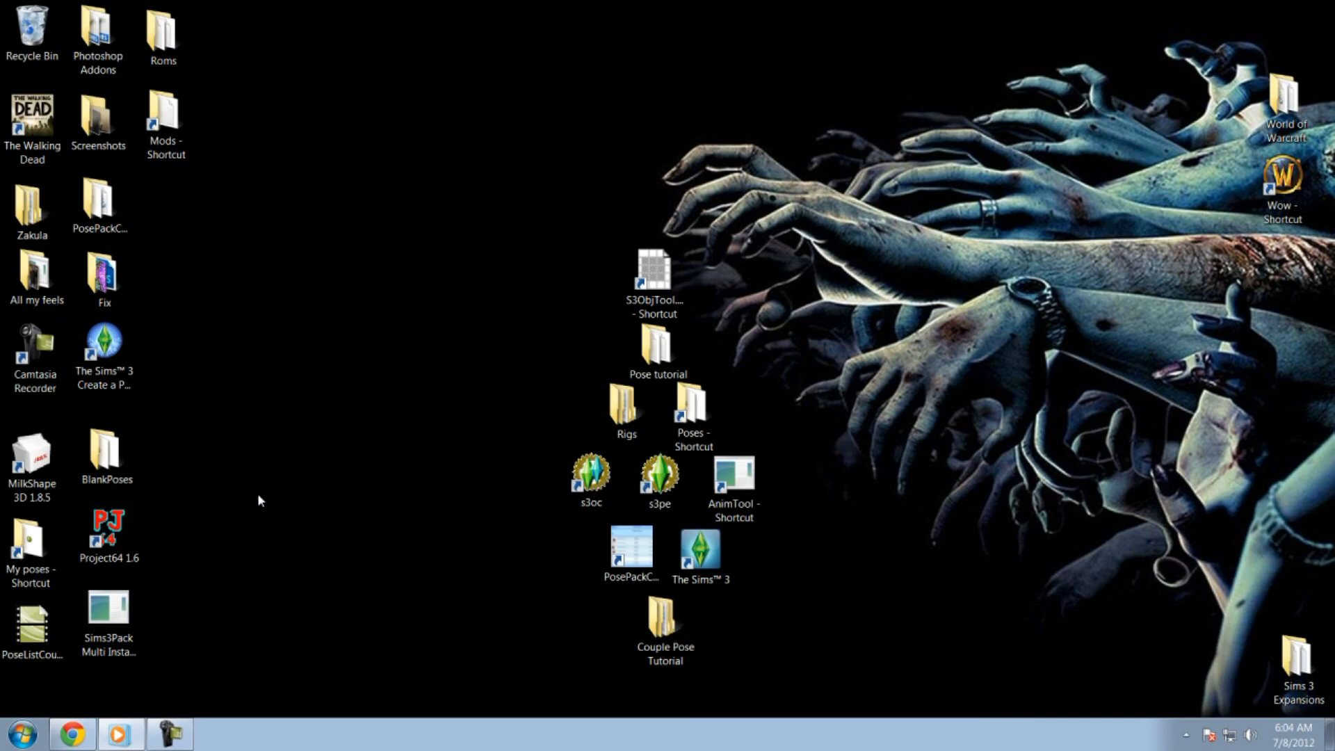
# - Switch to Chrome and read the viewer comments on the MilkShape pose tutorial's YouTube page for open questions
pyautogui.click(72, 733)
pyautogui.scroll(-4, 260, 409)
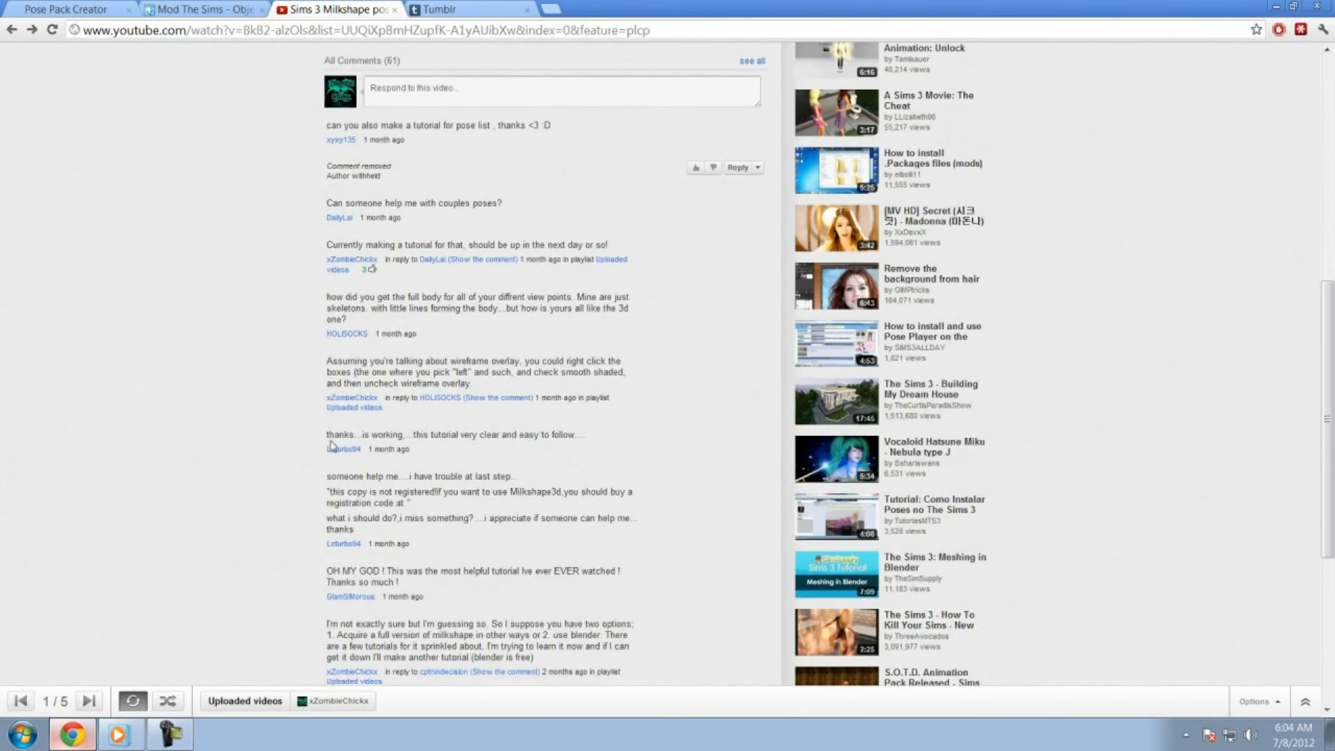
pyautogui.scroll(-5, 259, 409)
pyautogui.click(403, 434)
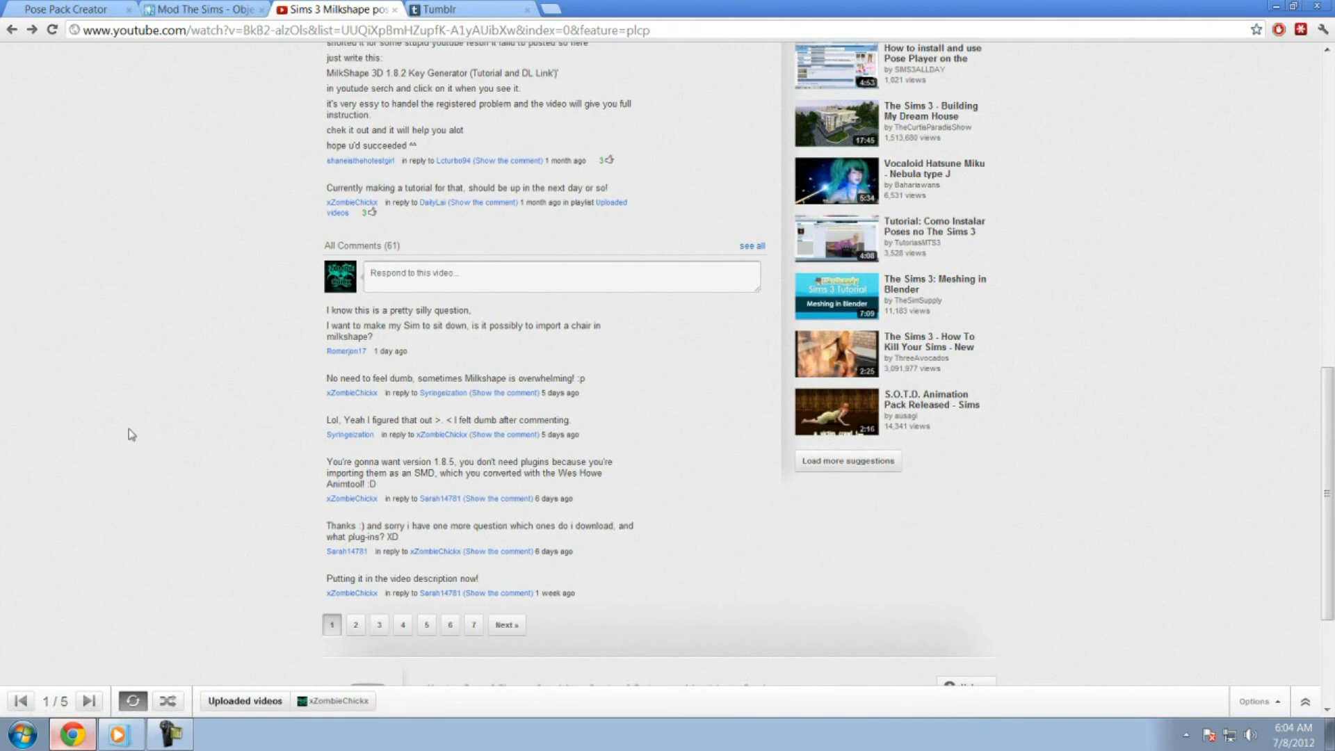
pyautogui.scroll(5, 127, 428)
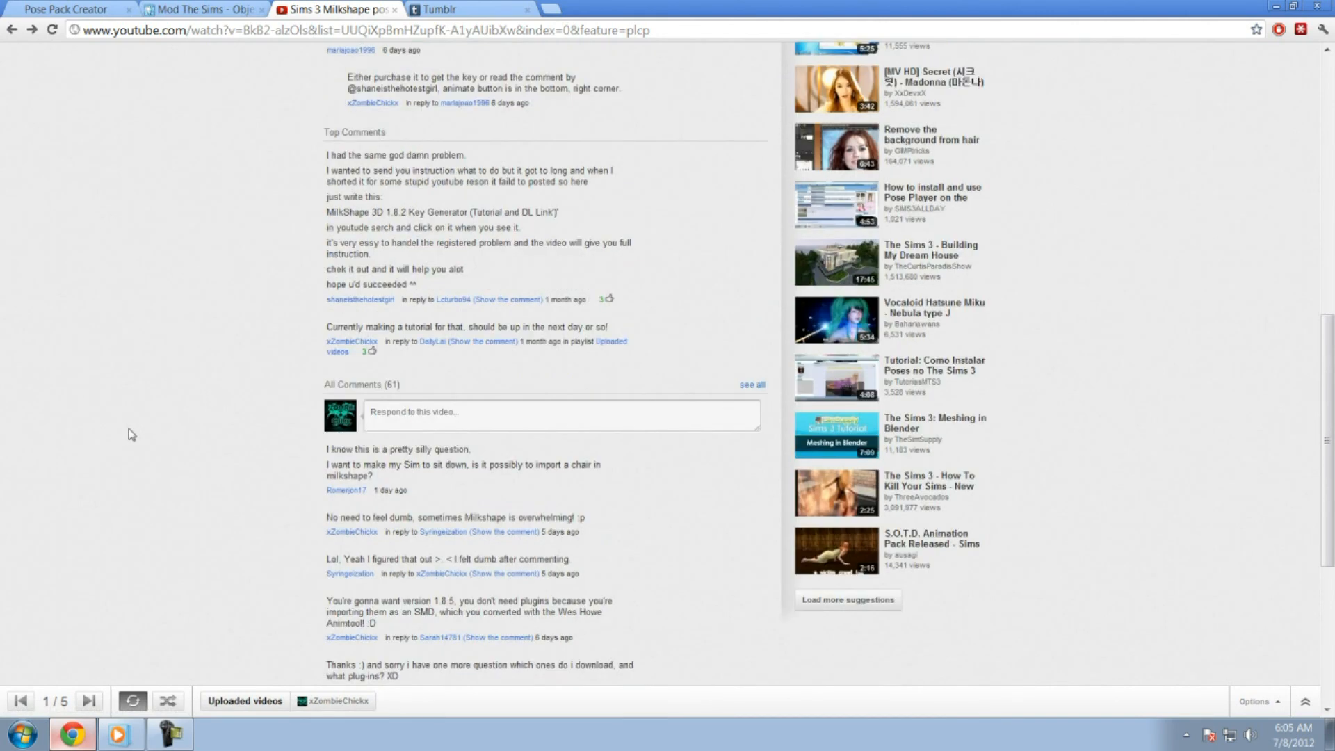
pyautogui.scroll(1, 128, 435)
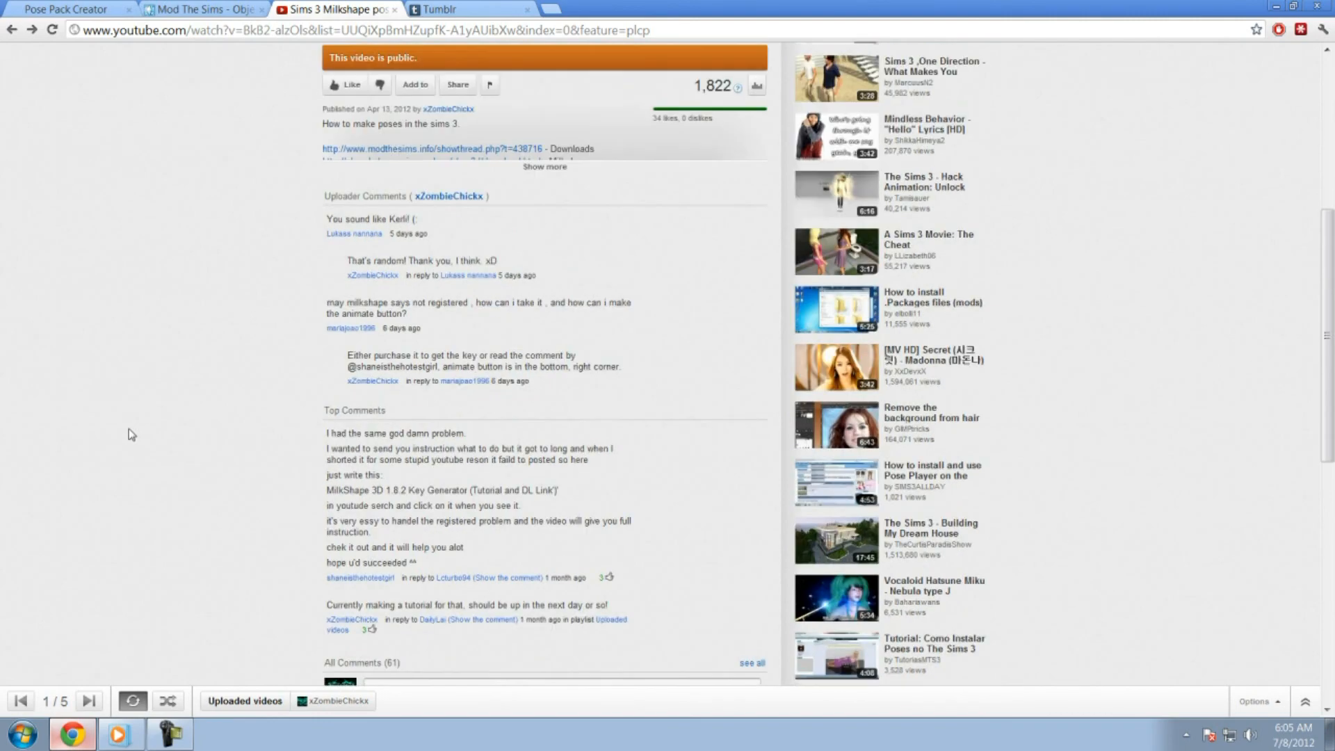
pyautogui.scroll(-7, 128, 435)
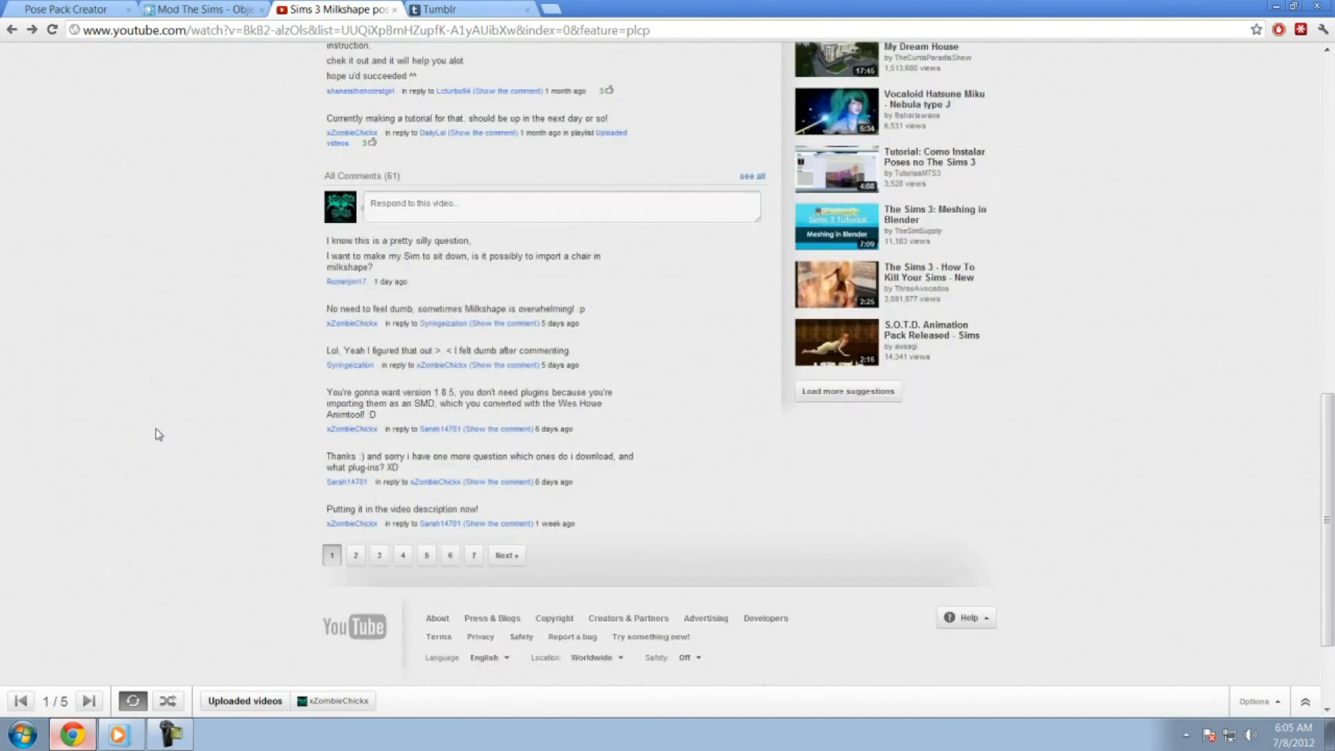
# - Check comment pages 2 and 3 for more viewer questions, and return to page 1 to review its comments
pyautogui.click(355, 558)
pyautogui.scroll(4, 48, 467)
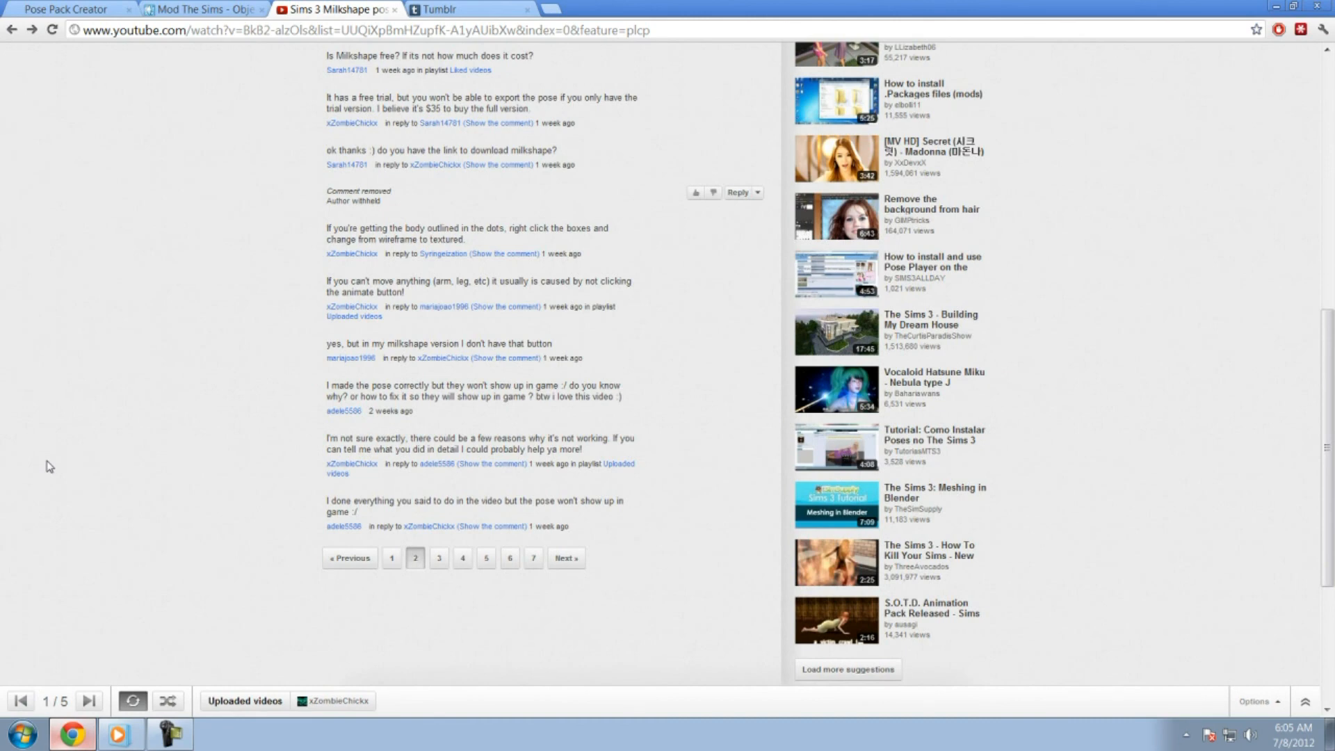
pyautogui.scroll(1, 48, 467)
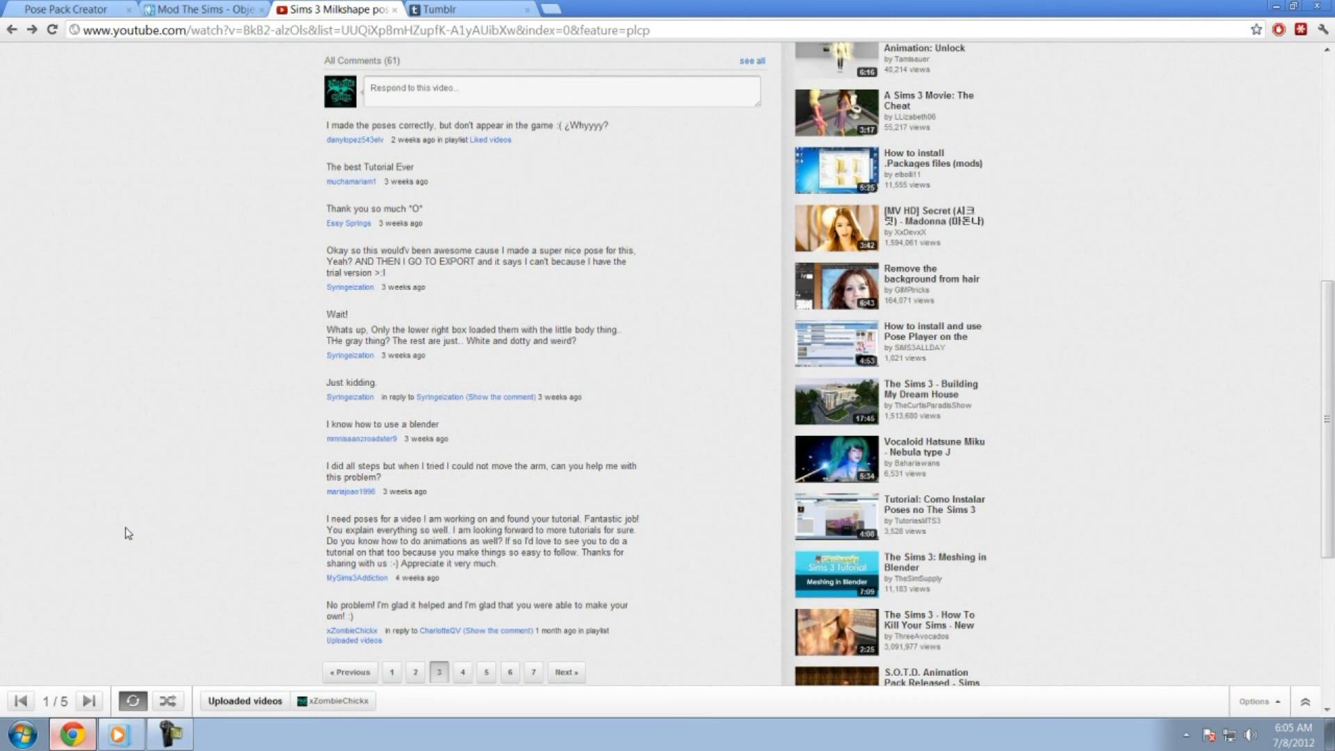
pyautogui.scroll(-3, 132, 533)
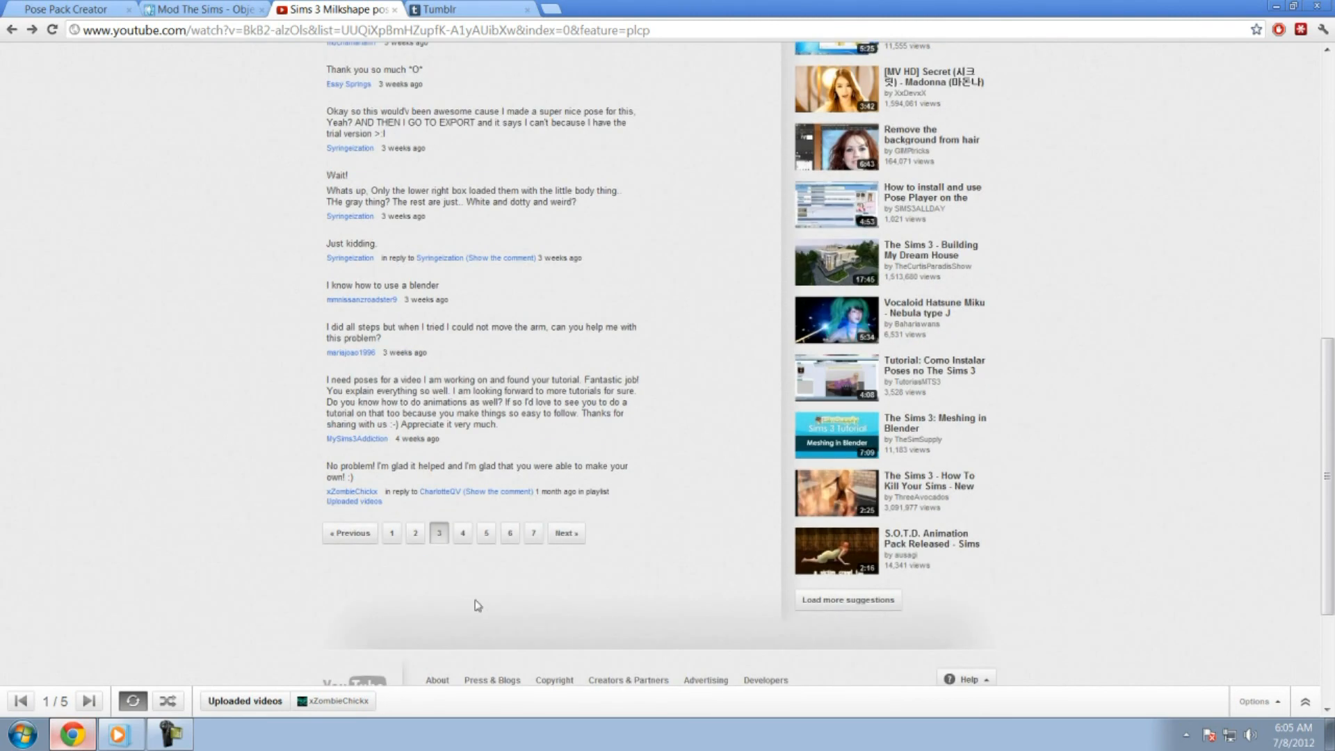
pyautogui.click(391, 533)
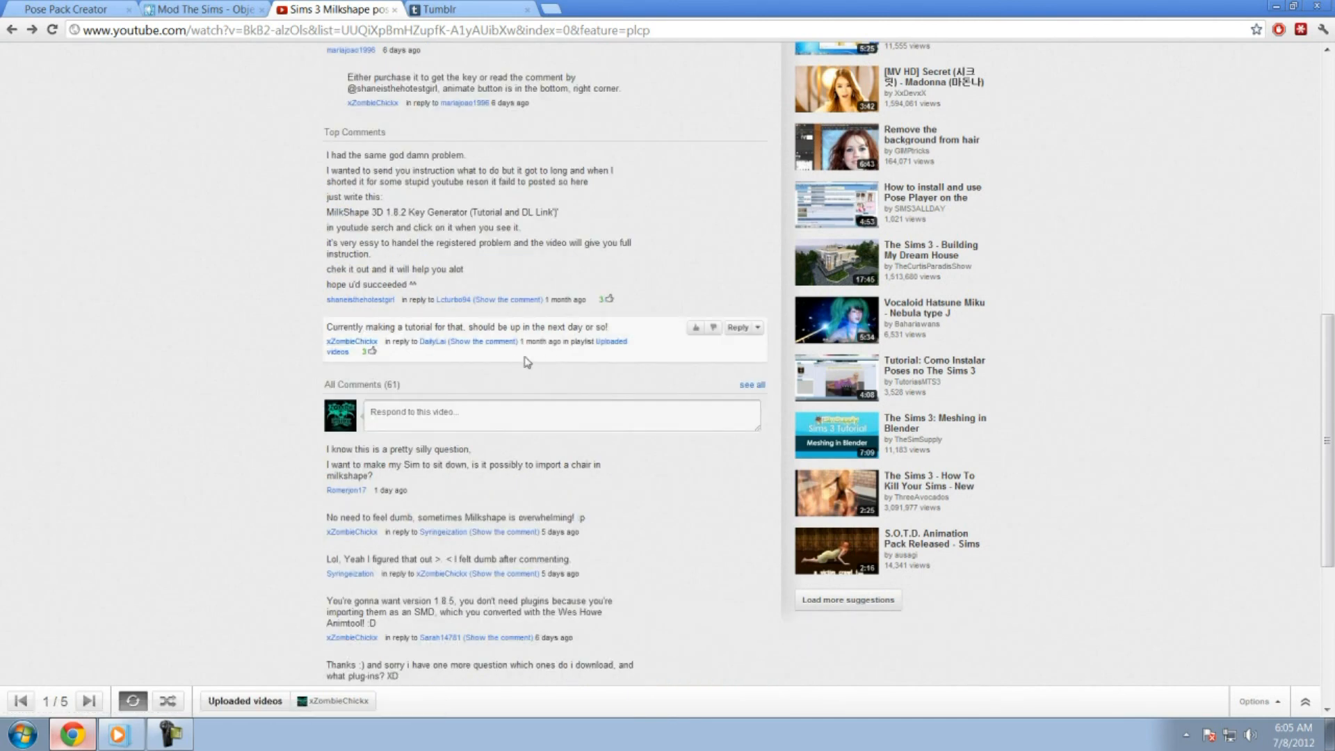
pyautogui.scroll(3, 395, 367)
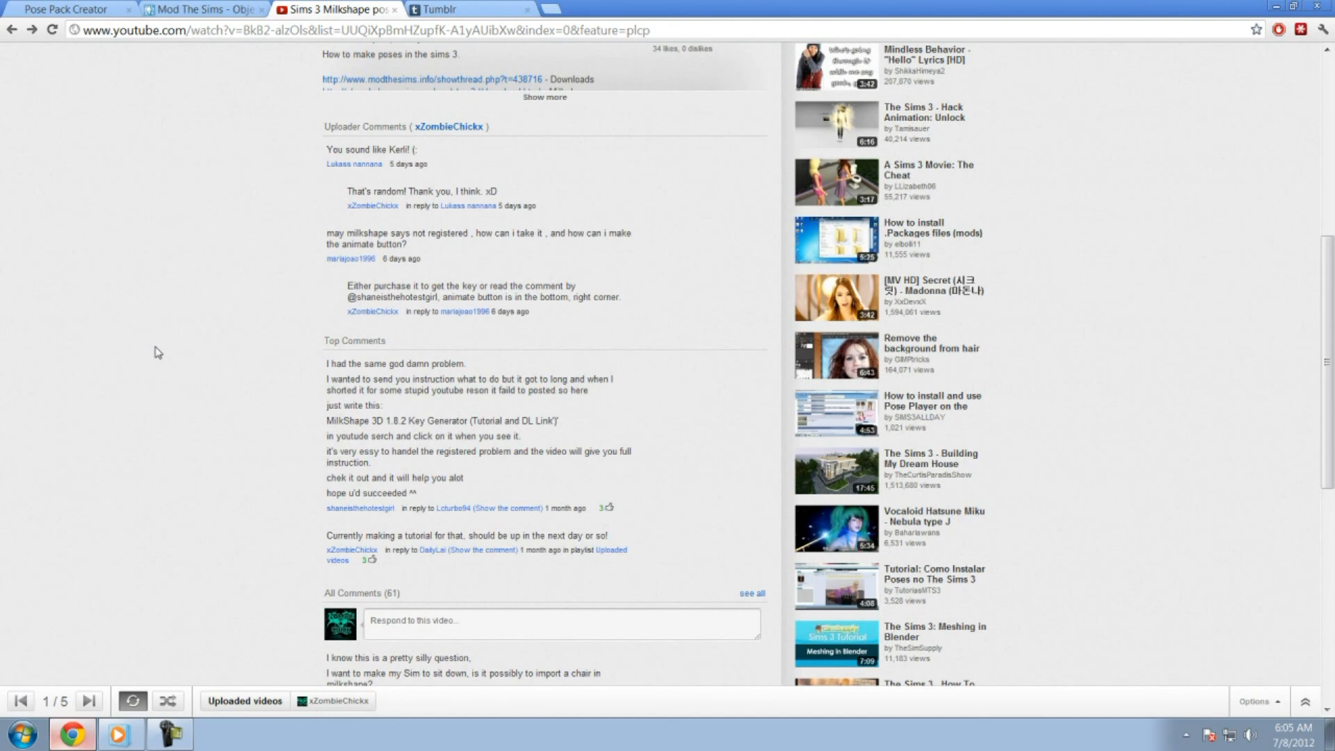
pyautogui.scroll(-7, 158, 353)
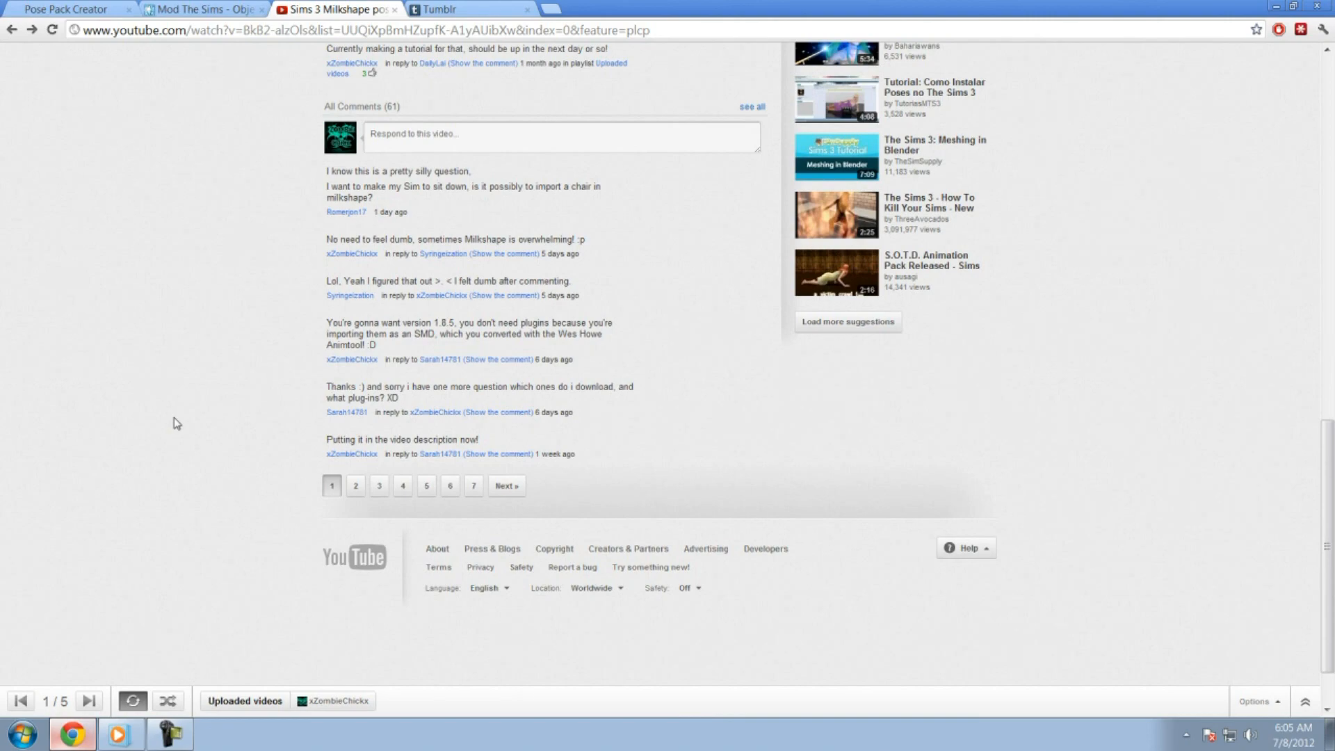
# - Minimize the browser and move the S3ObjTool.exe shortcut below the Mods shortcut on the desktop
pyautogui.click(1276, 5)
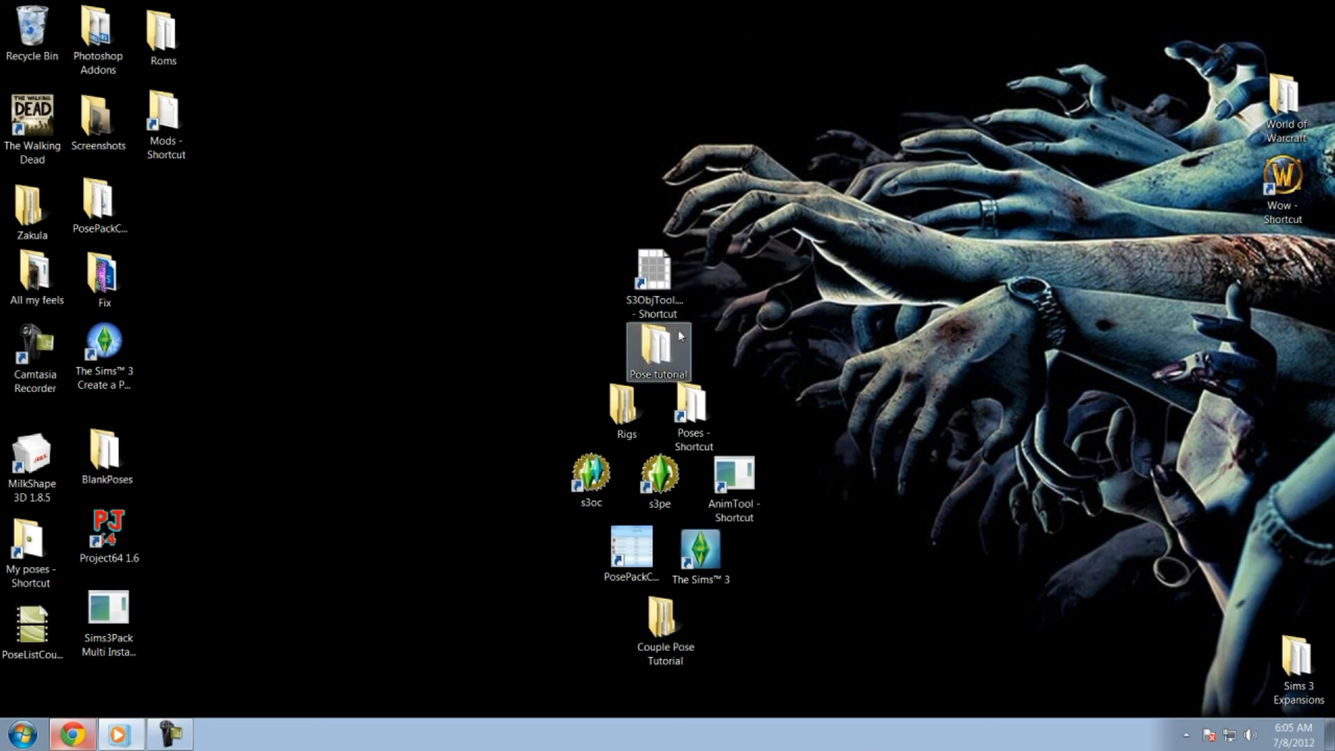
pyautogui.moveTo(673, 274); pyautogui.dragTo(178, 196)
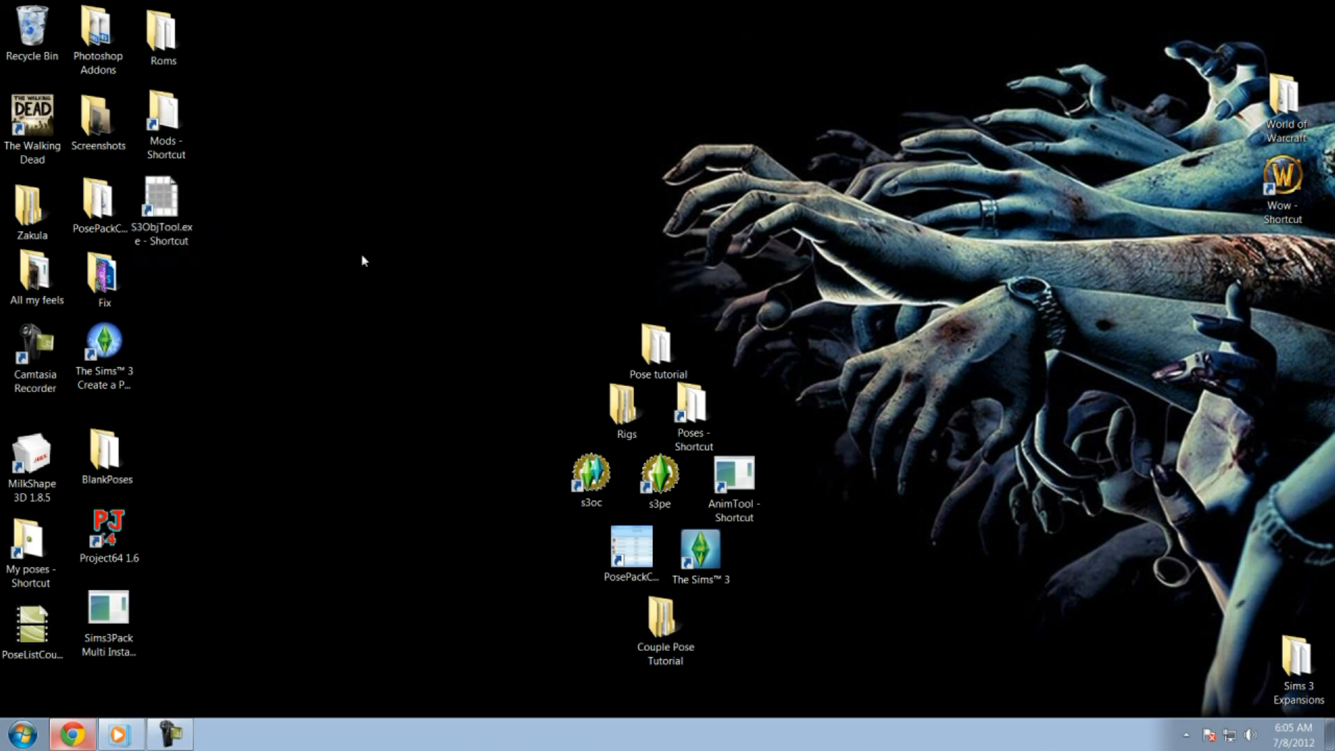